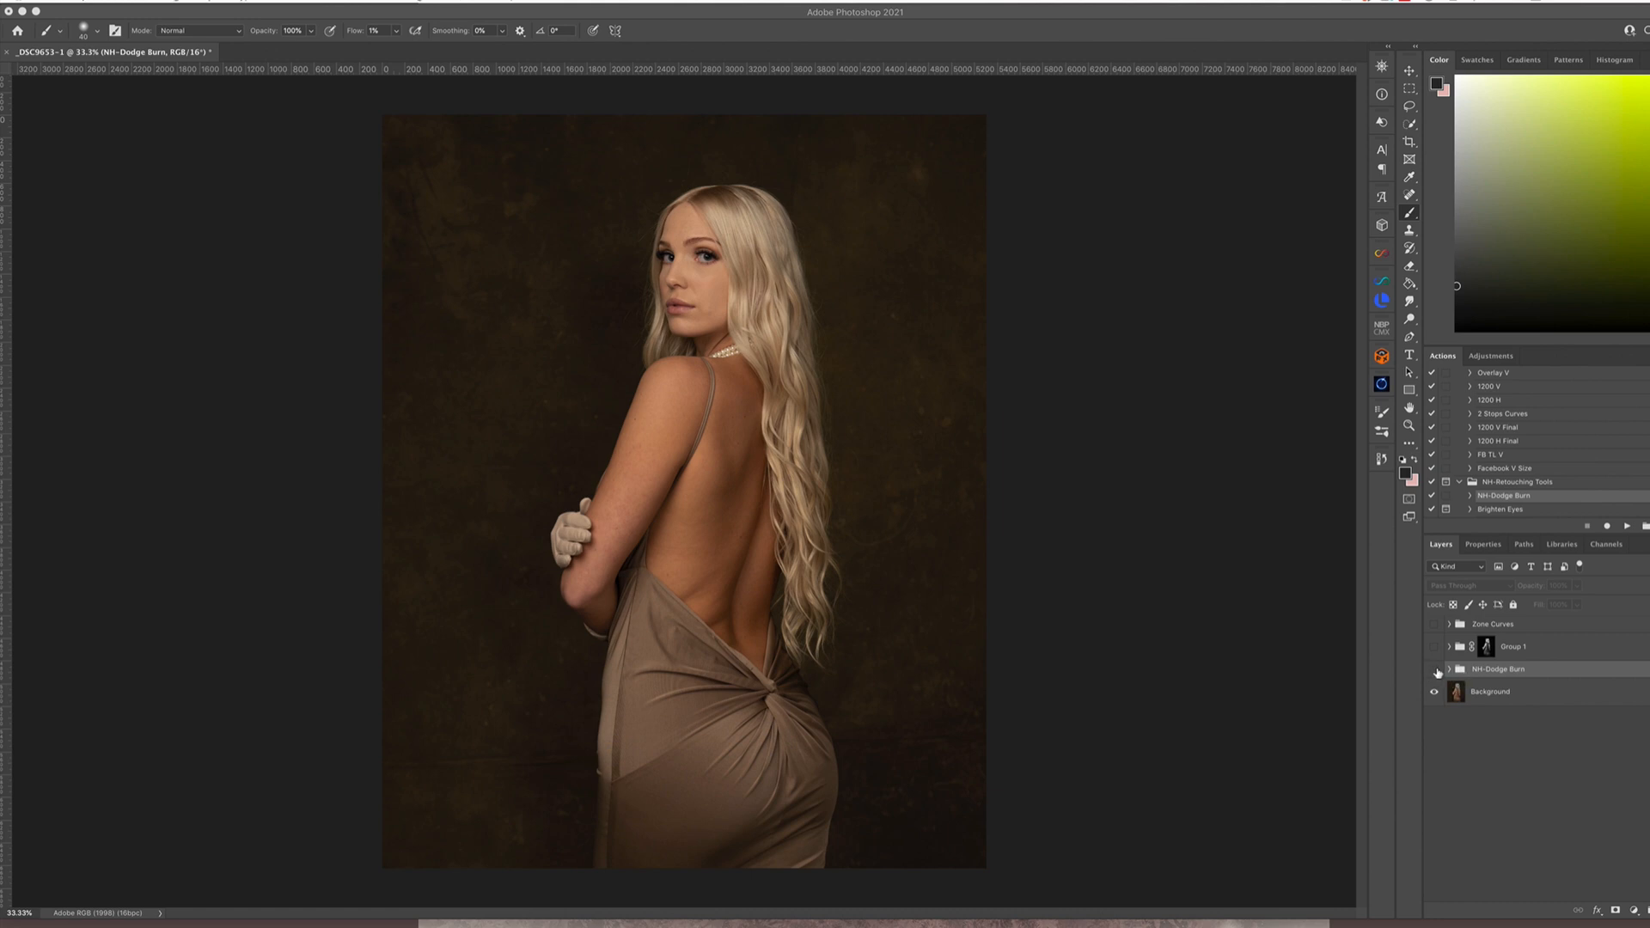
Compare the full portrait with the NH-Dodge Burn group shown and hidden
click(1434, 671)
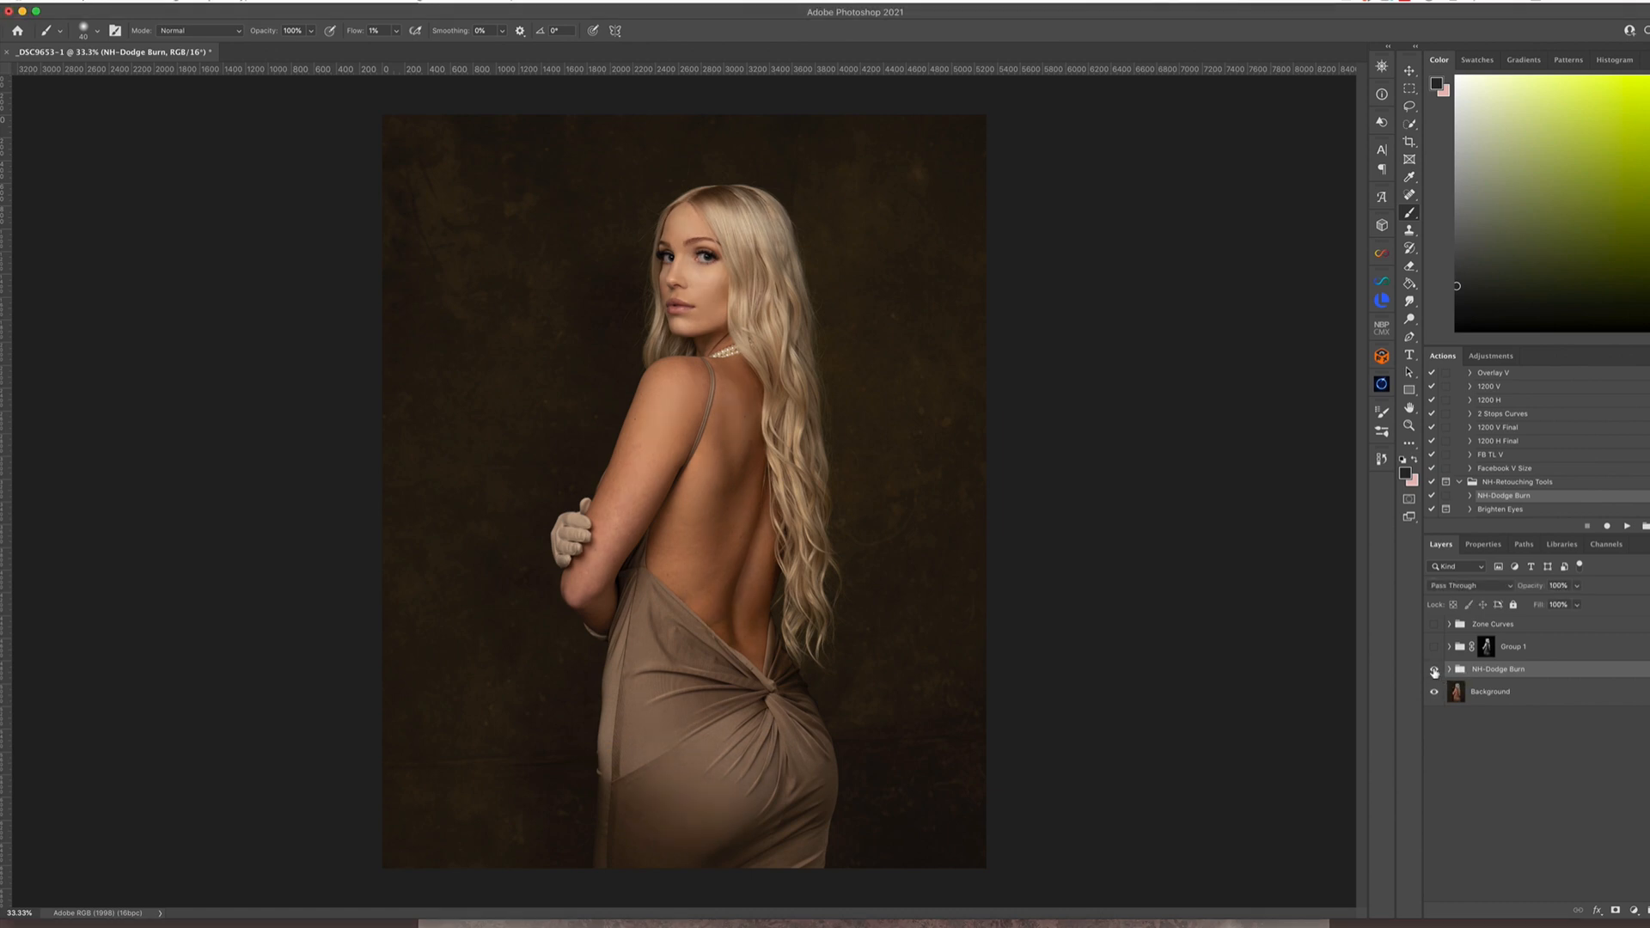
click(1434, 670)
click(1434, 671)
click(1434, 669)
click(1434, 669)
Examine the face and shoulder skin up close with the NH-Dodge Burn group on and off
key(z)
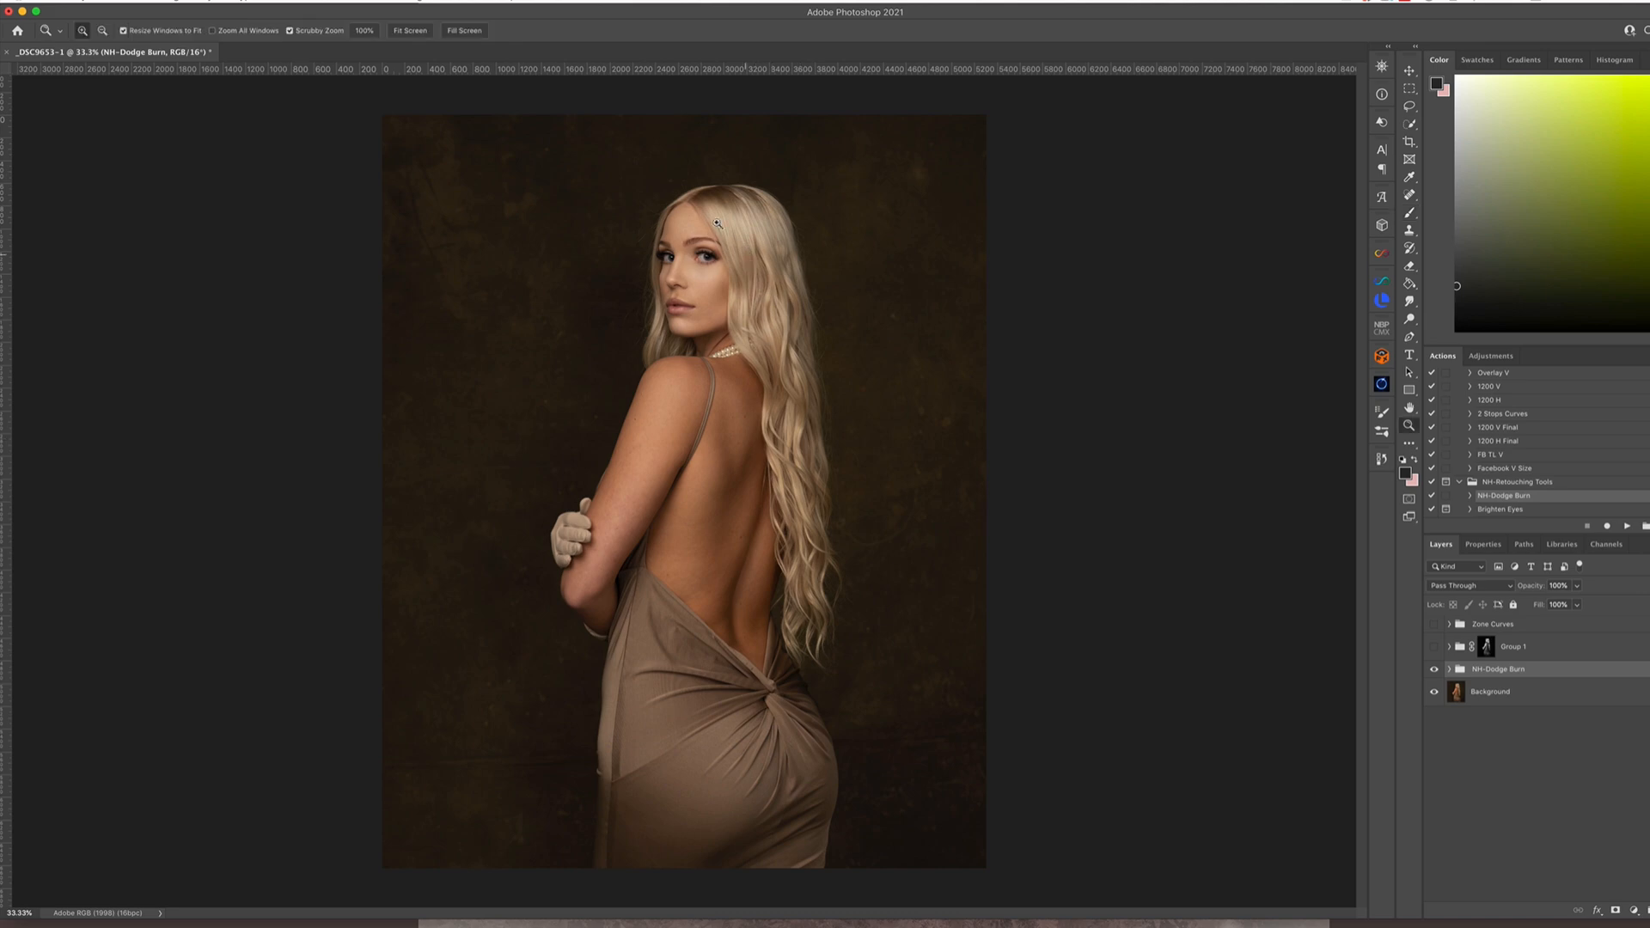
drag(696, 273, 794, 329)
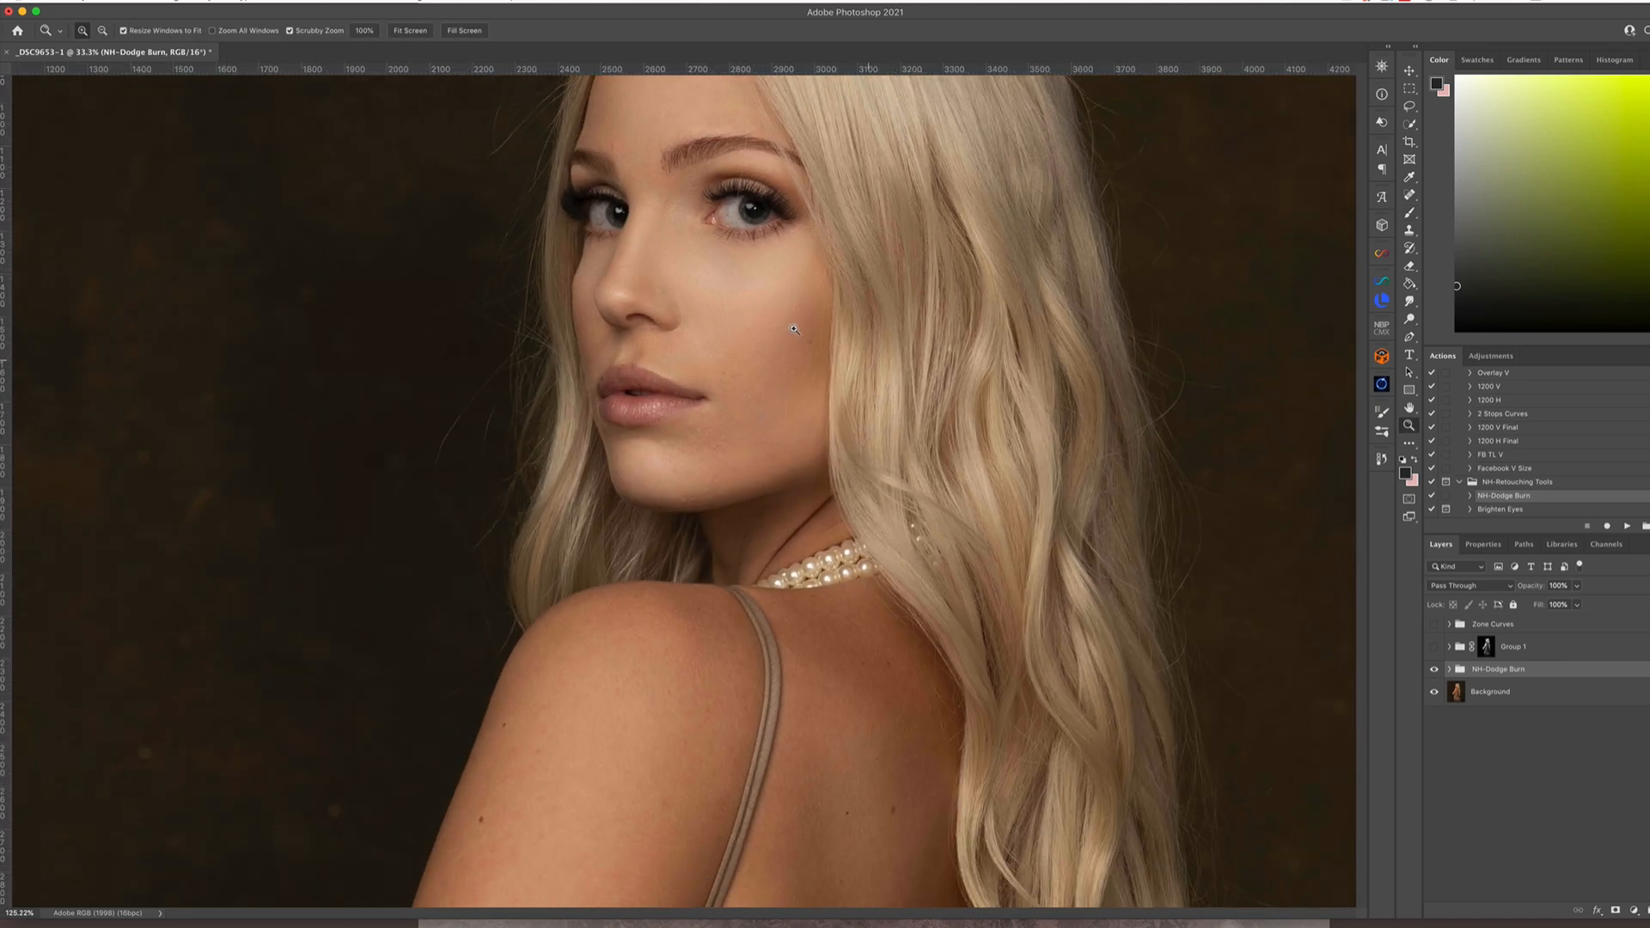
key(b)
click(1435, 670)
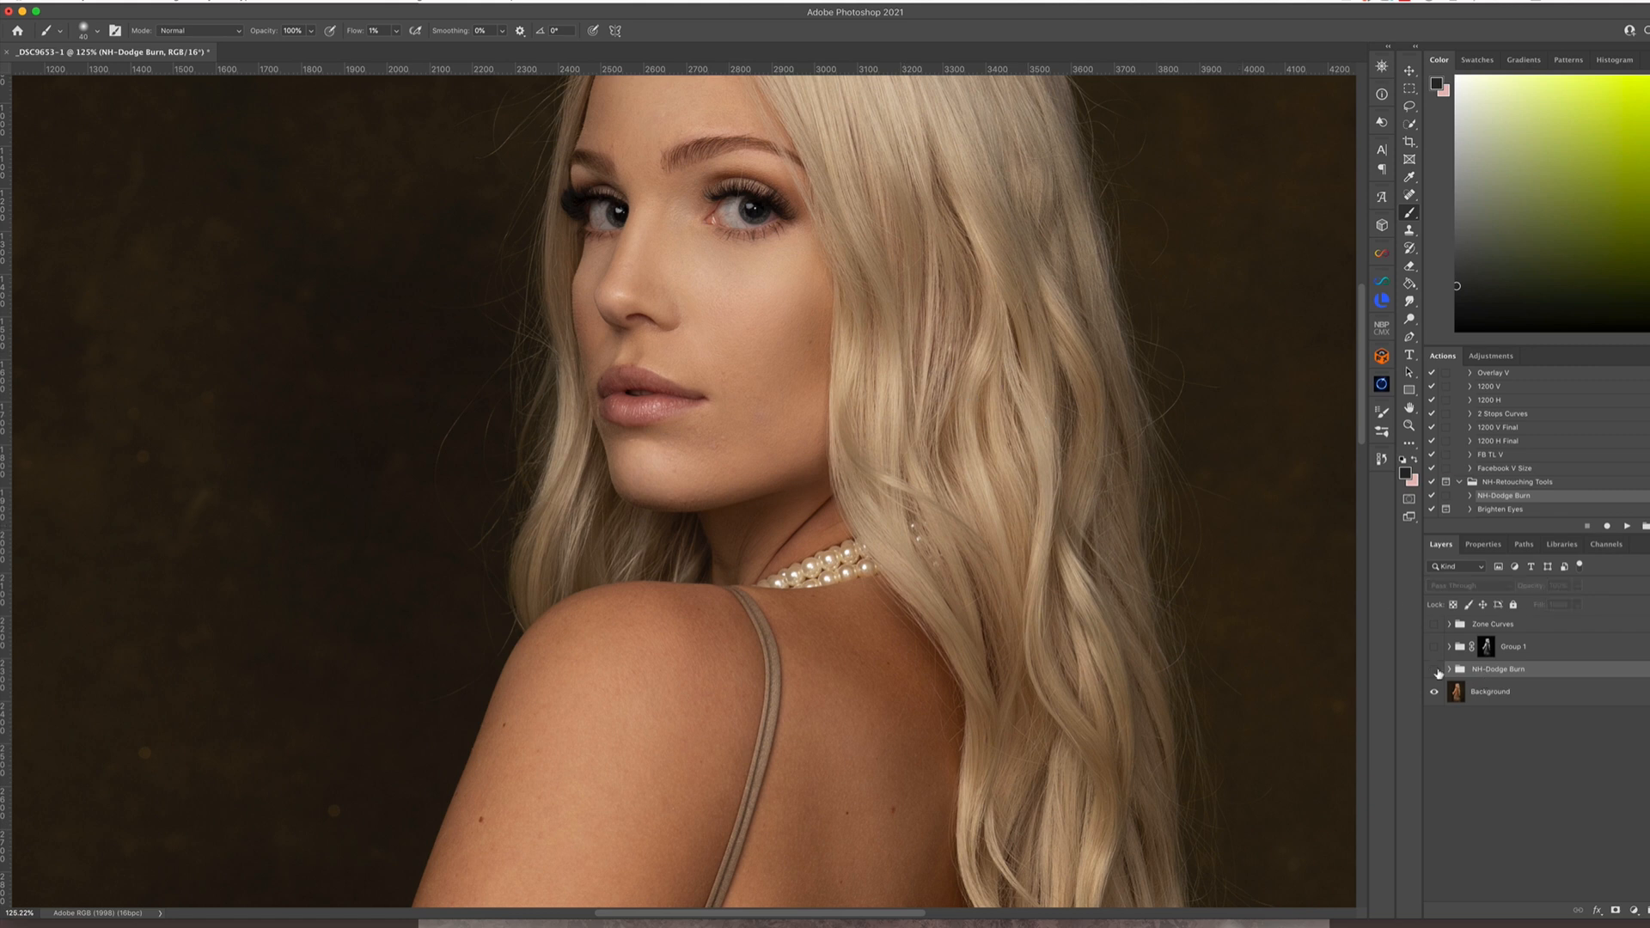
click(1439, 670)
click(1434, 669)
click(1434, 669)
key(z)
drag(812, 432, 718, 430)
key(b)
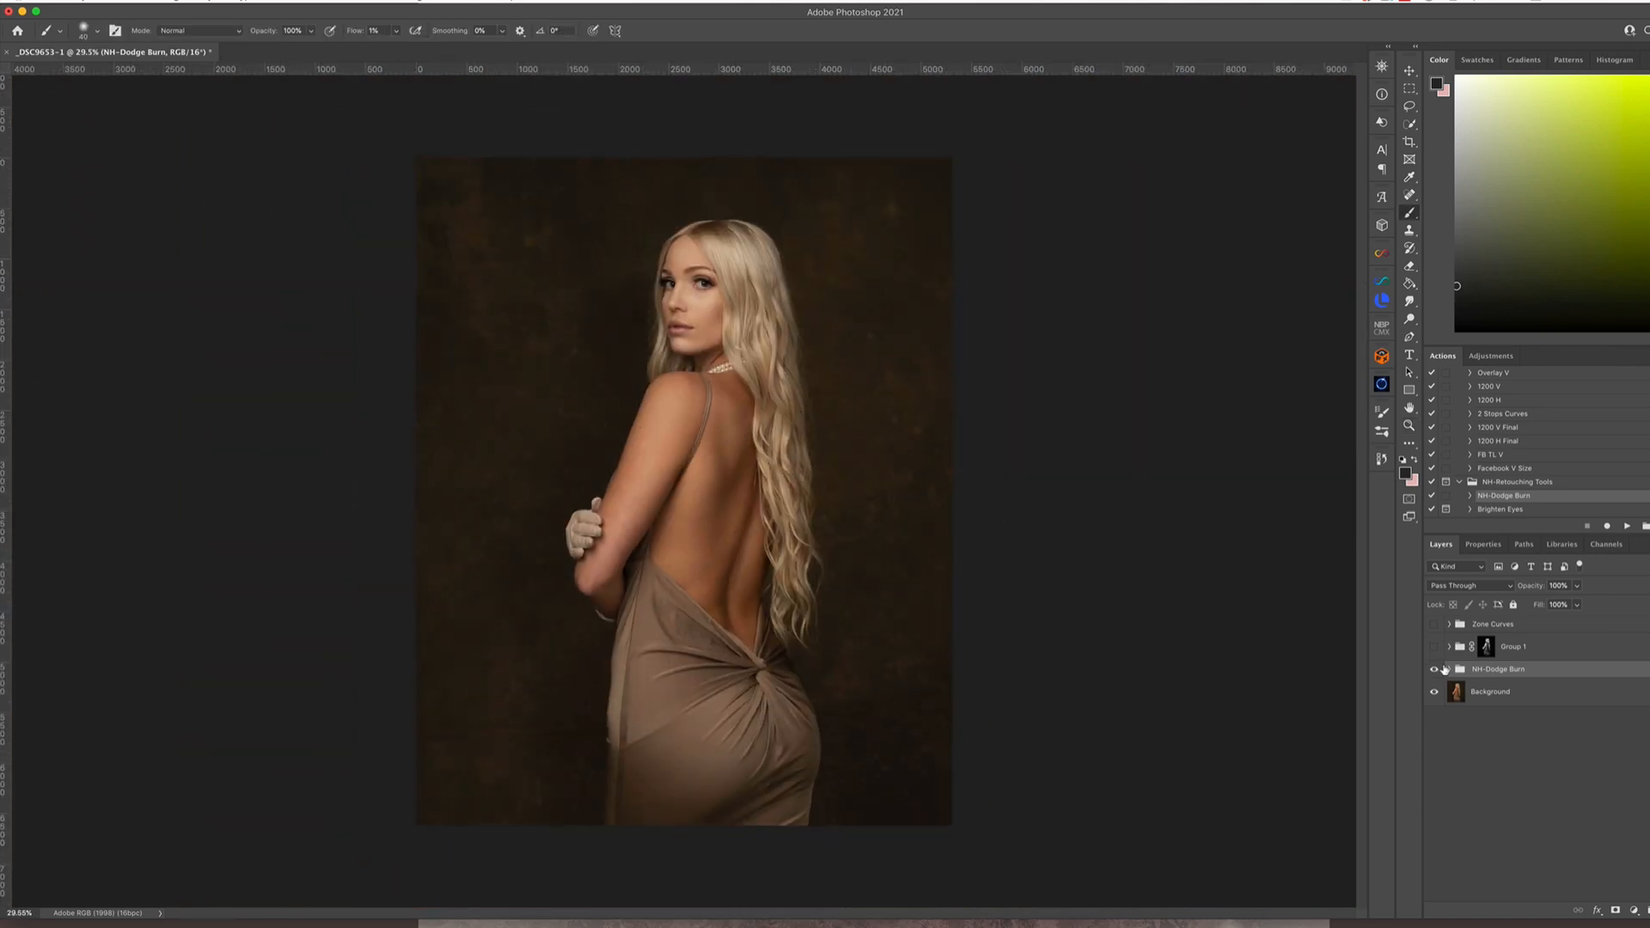
Switch visibility from the NH-Dodge Burn group to Group 1 and inspect the layers inside Group 1
click(1434, 670)
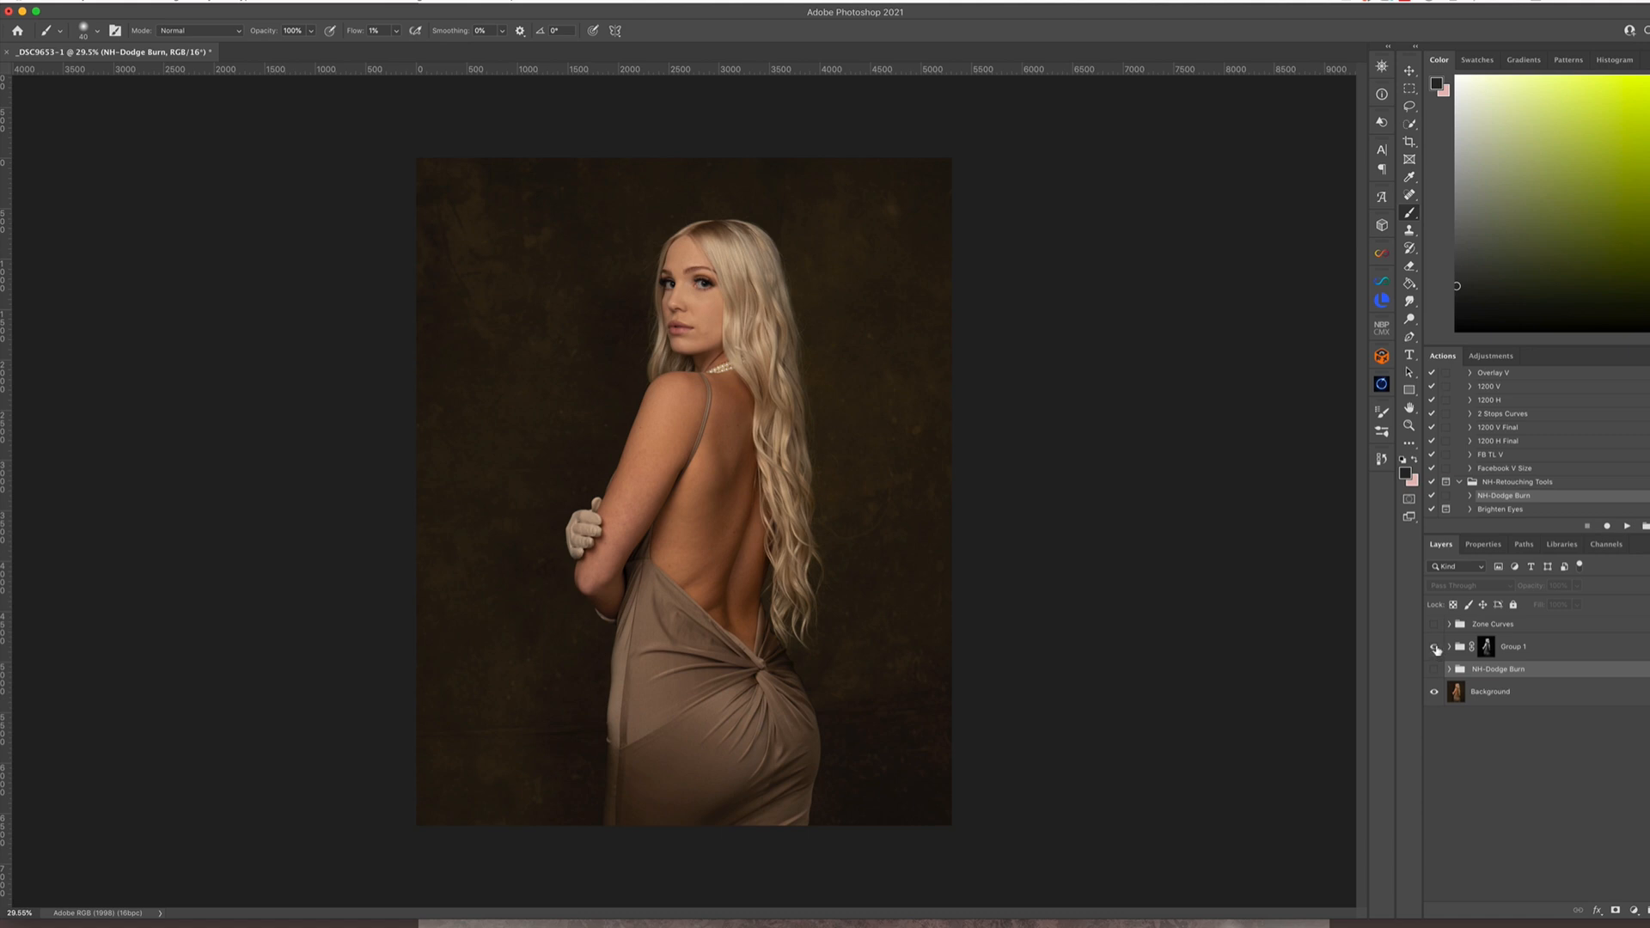
click(1434, 647)
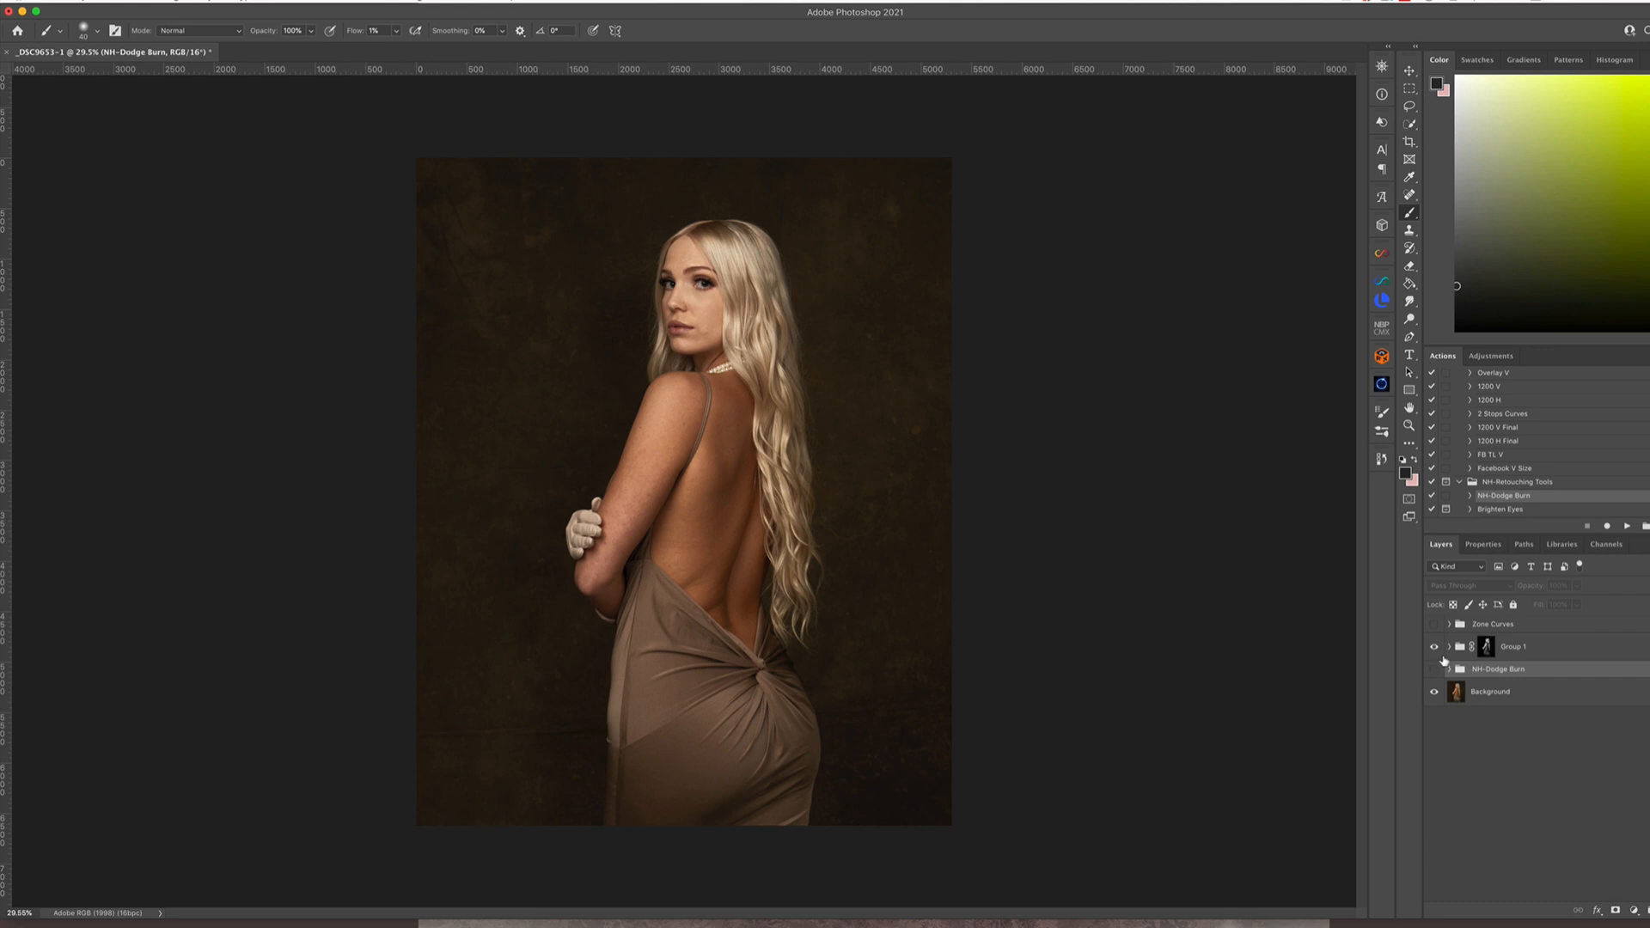
click(1450, 648)
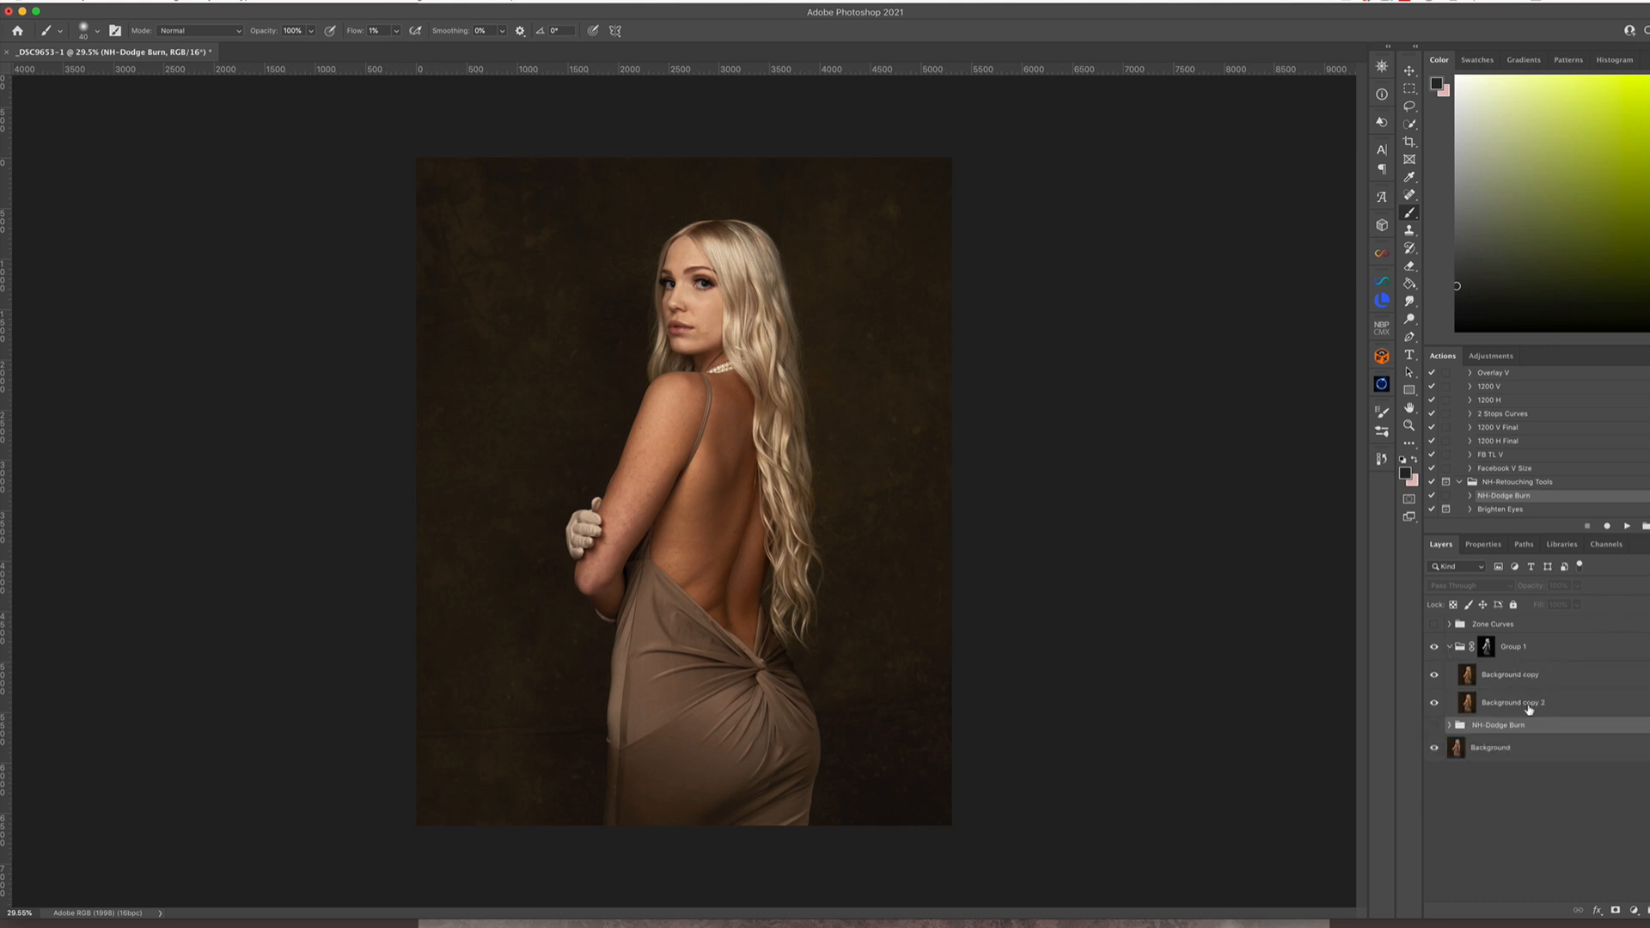
click(1450, 648)
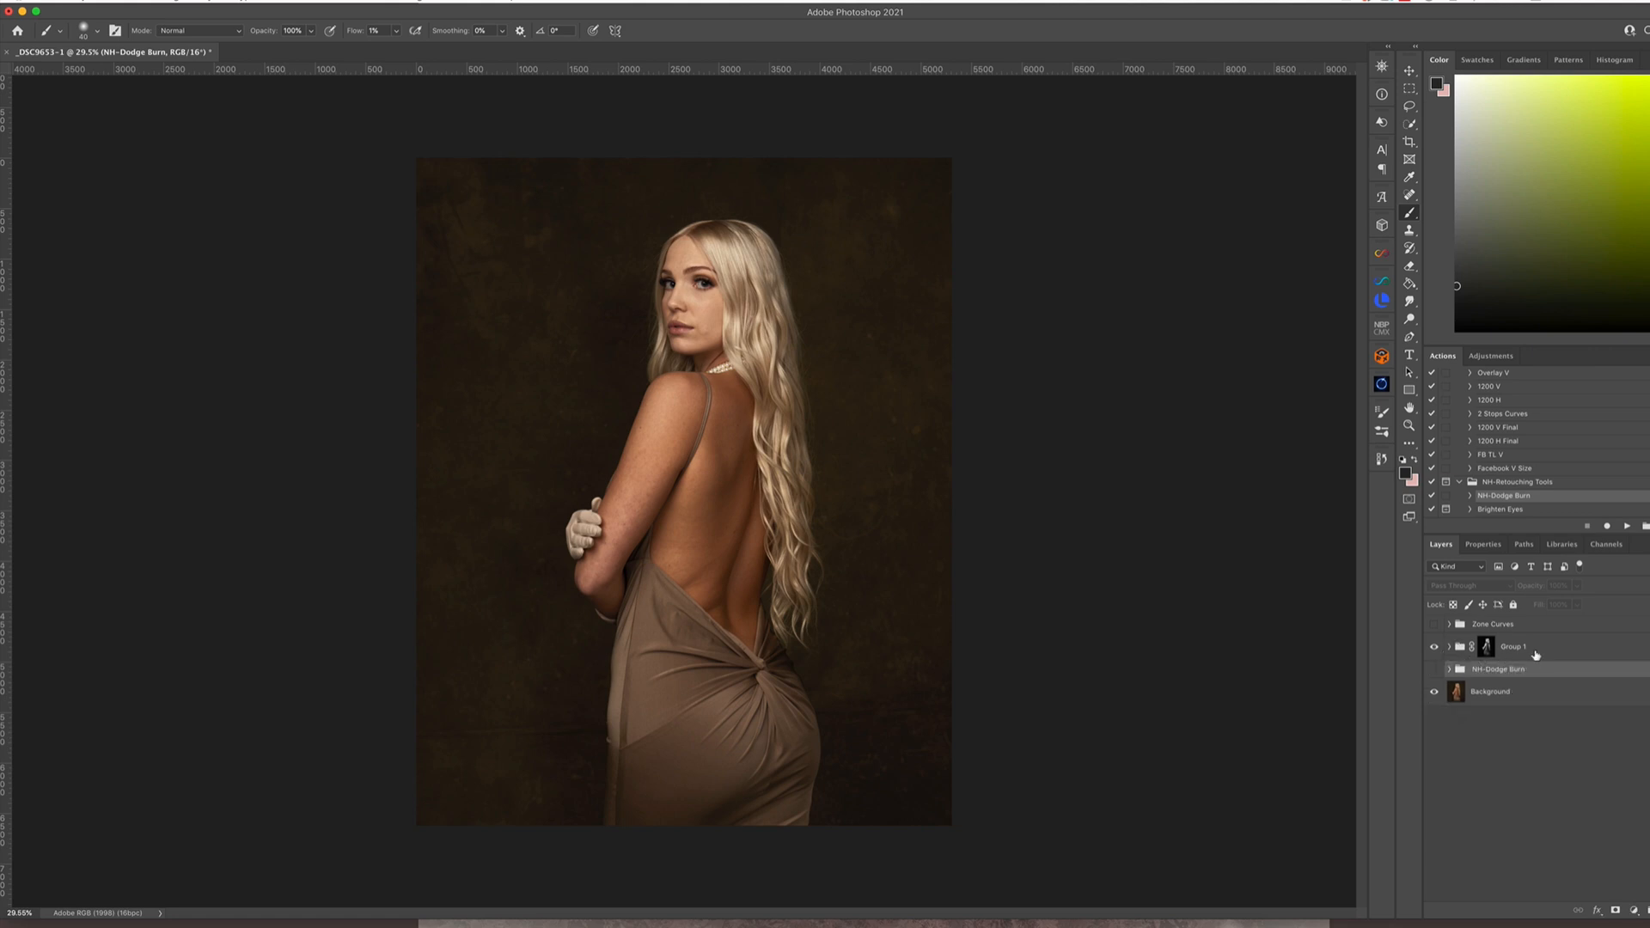
Delete Group 1 together with its layer mask
click(1528, 651)
key(Delete)
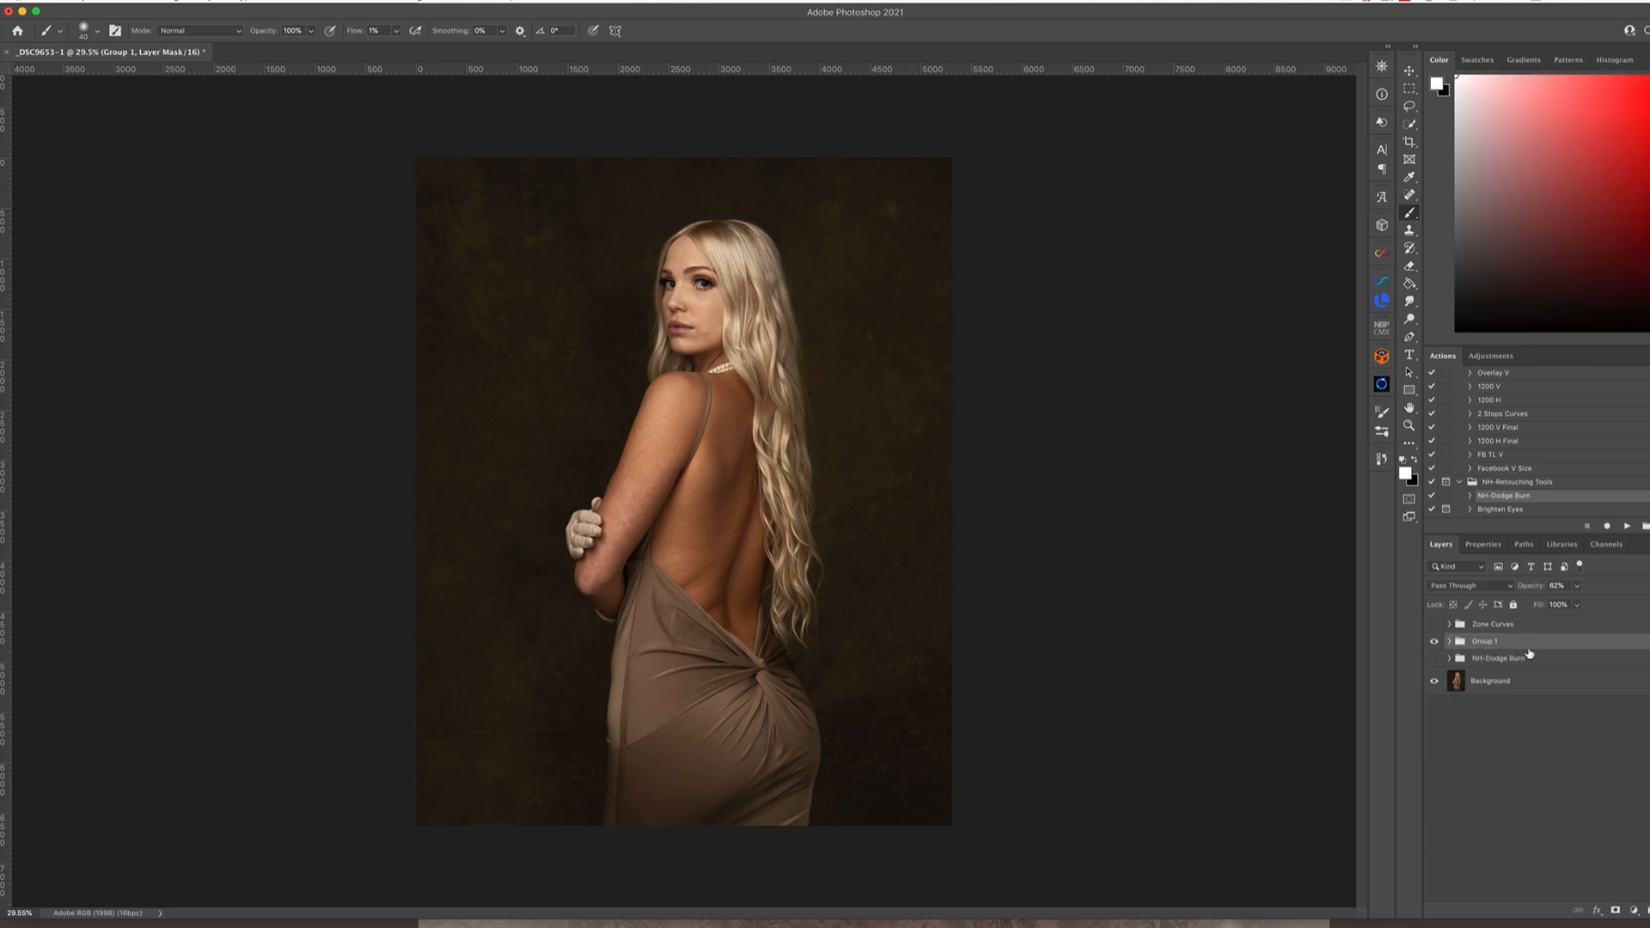
key(Delete)
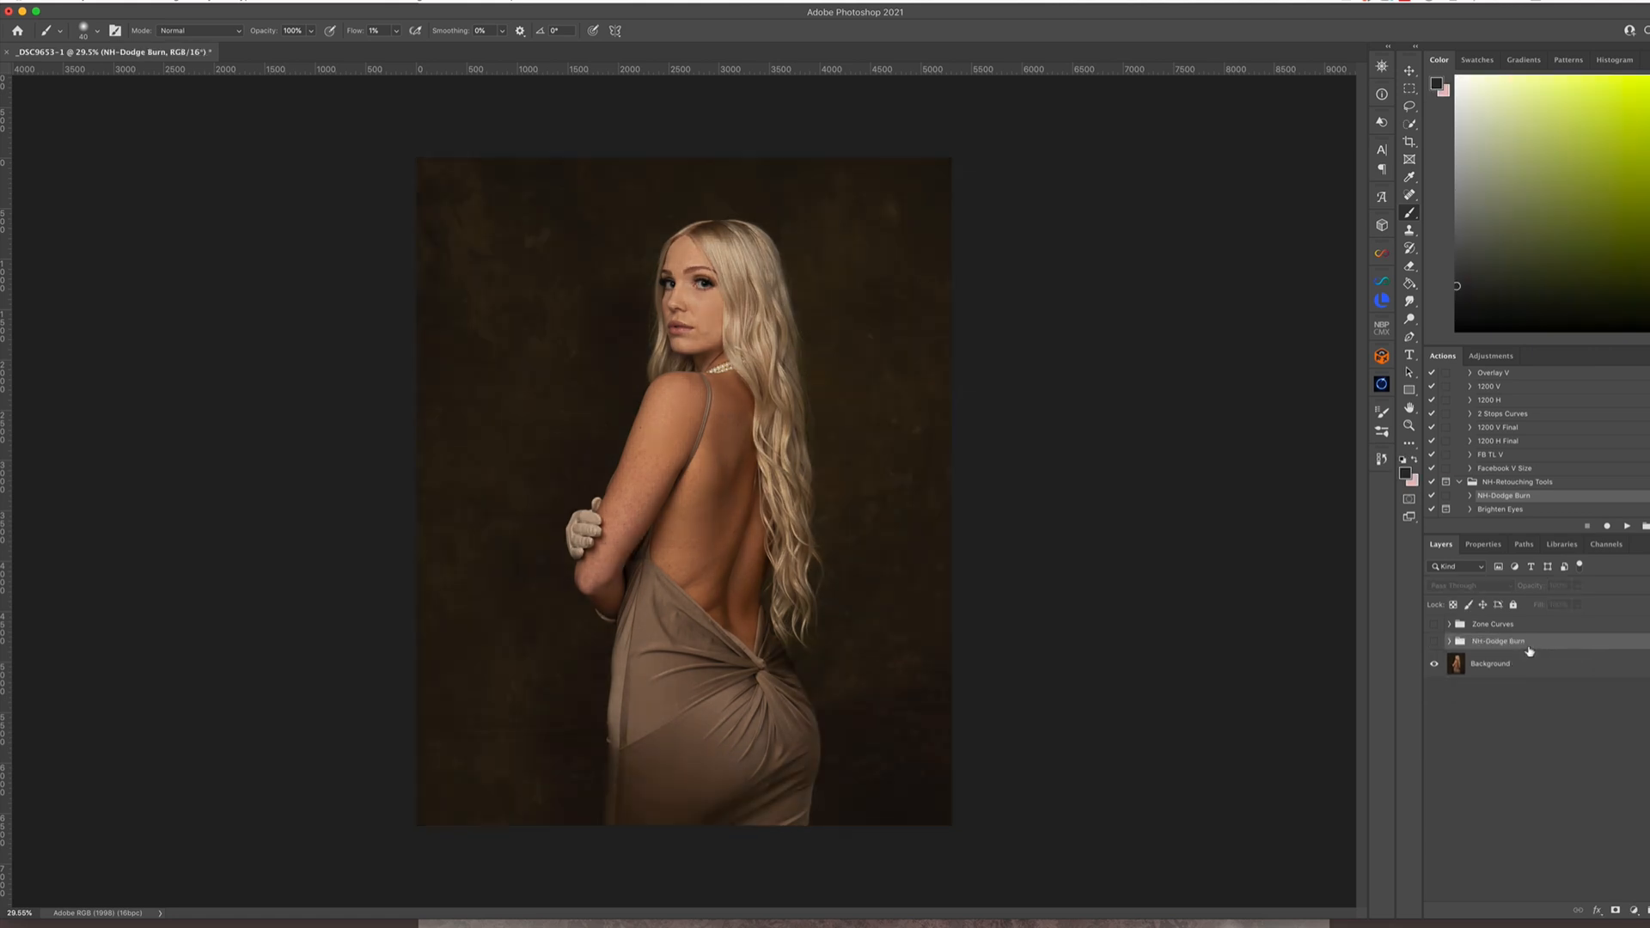
Duplicate the Background layer and set the copy's blend mode to Multiply
click(1520, 671)
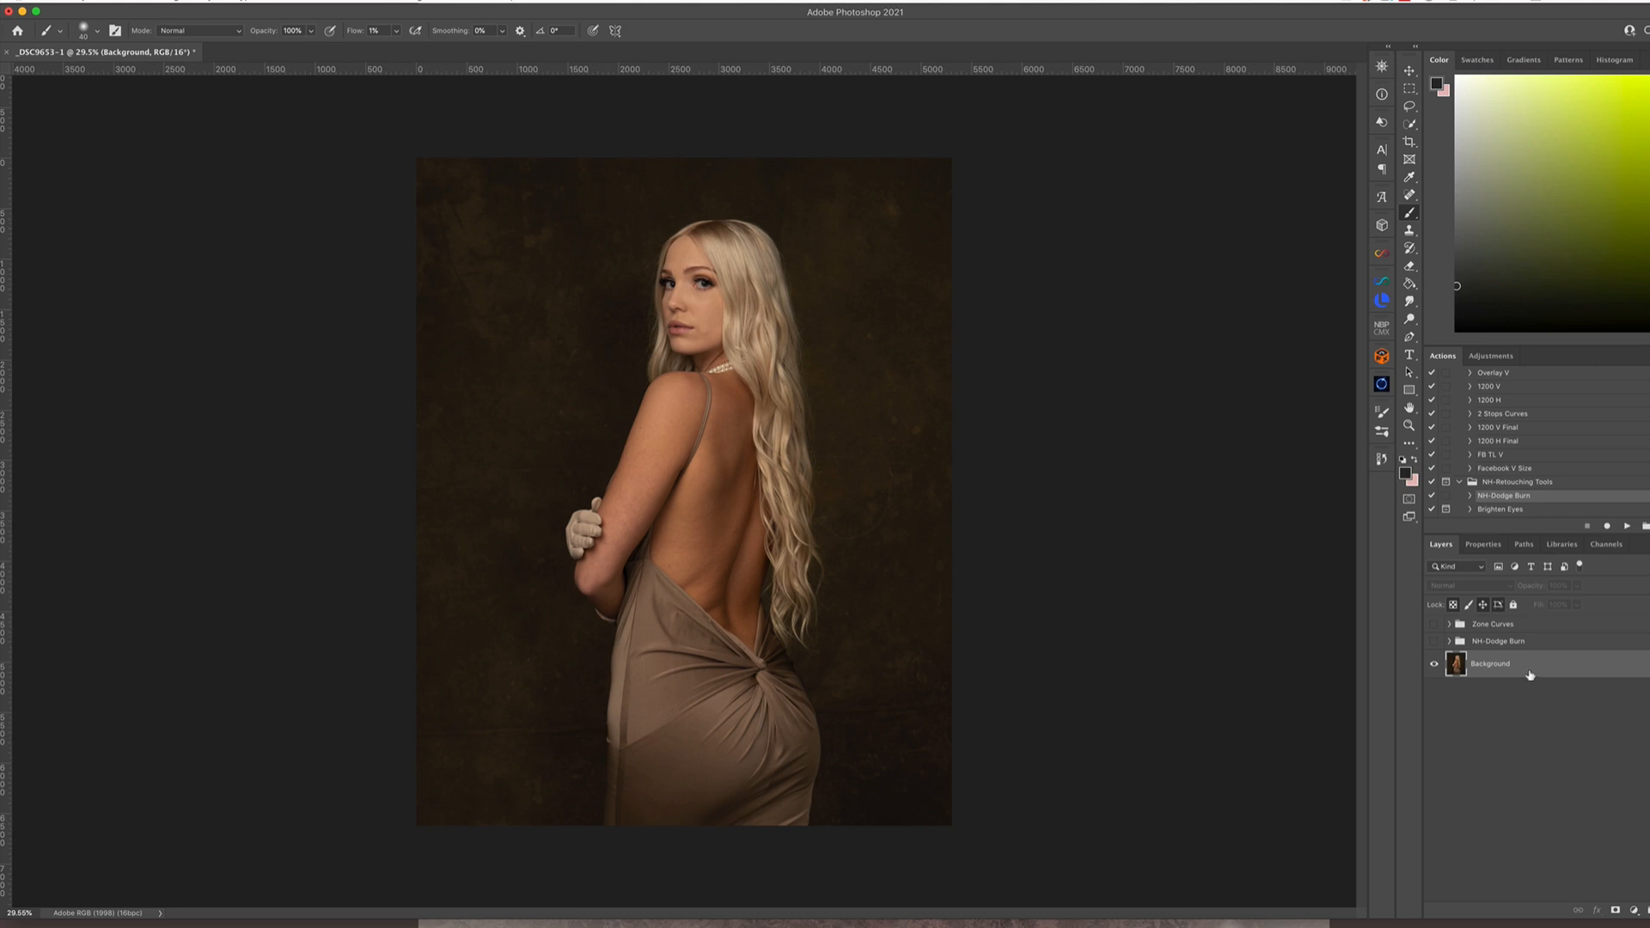
key(ctrl+j)
click(1471, 587)
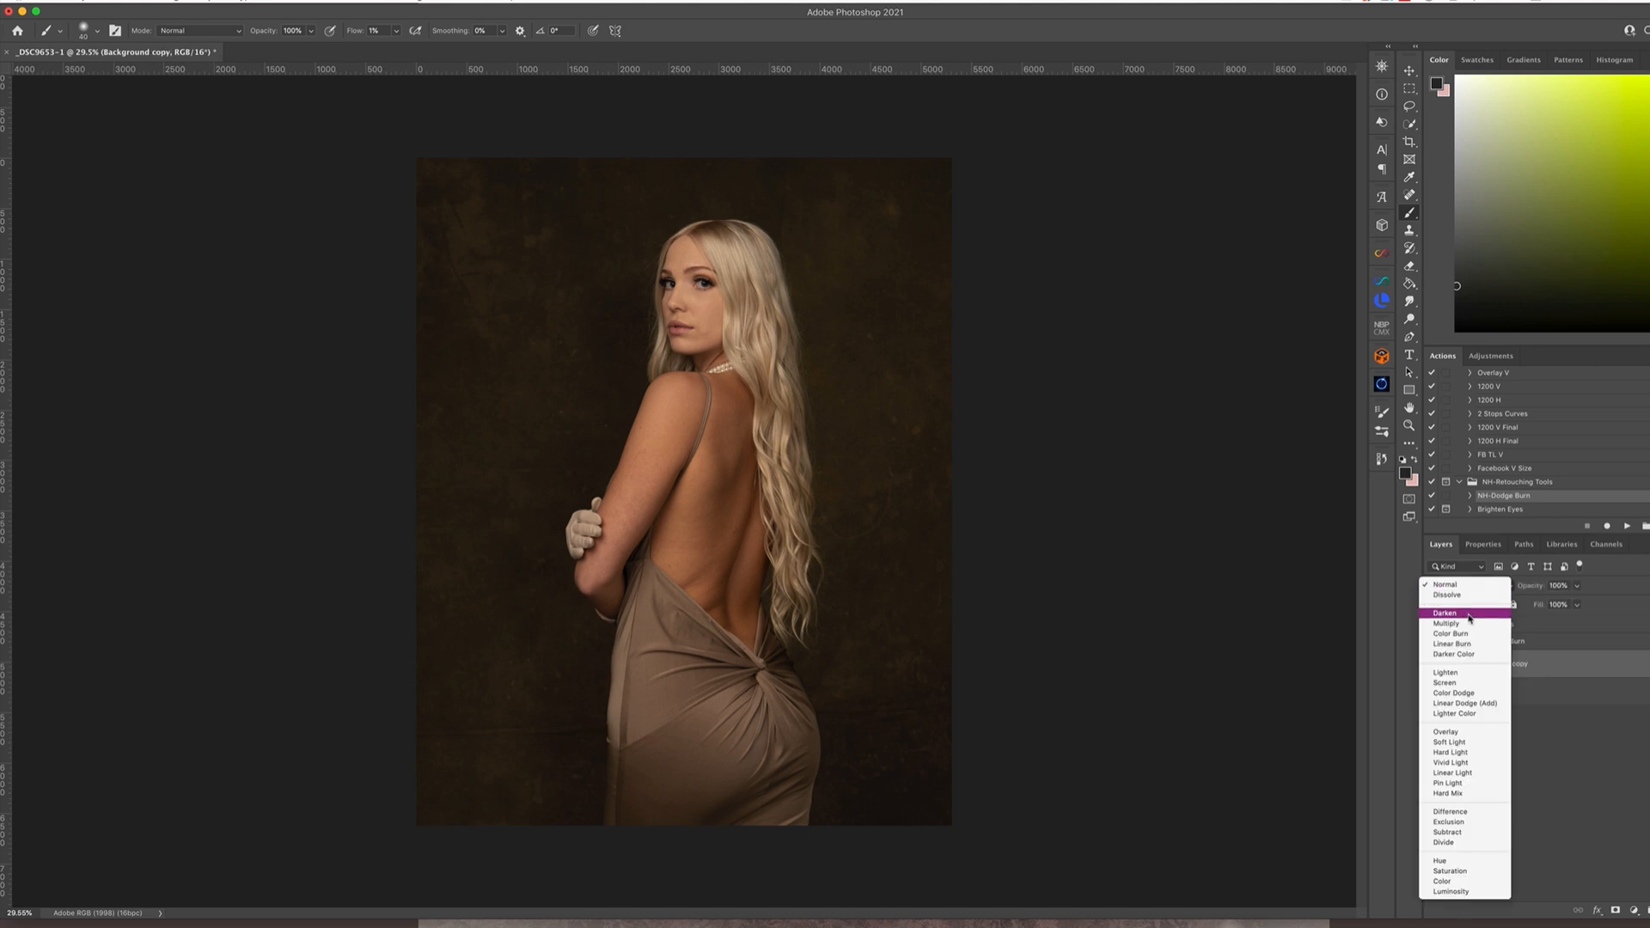
click(1466, 623)
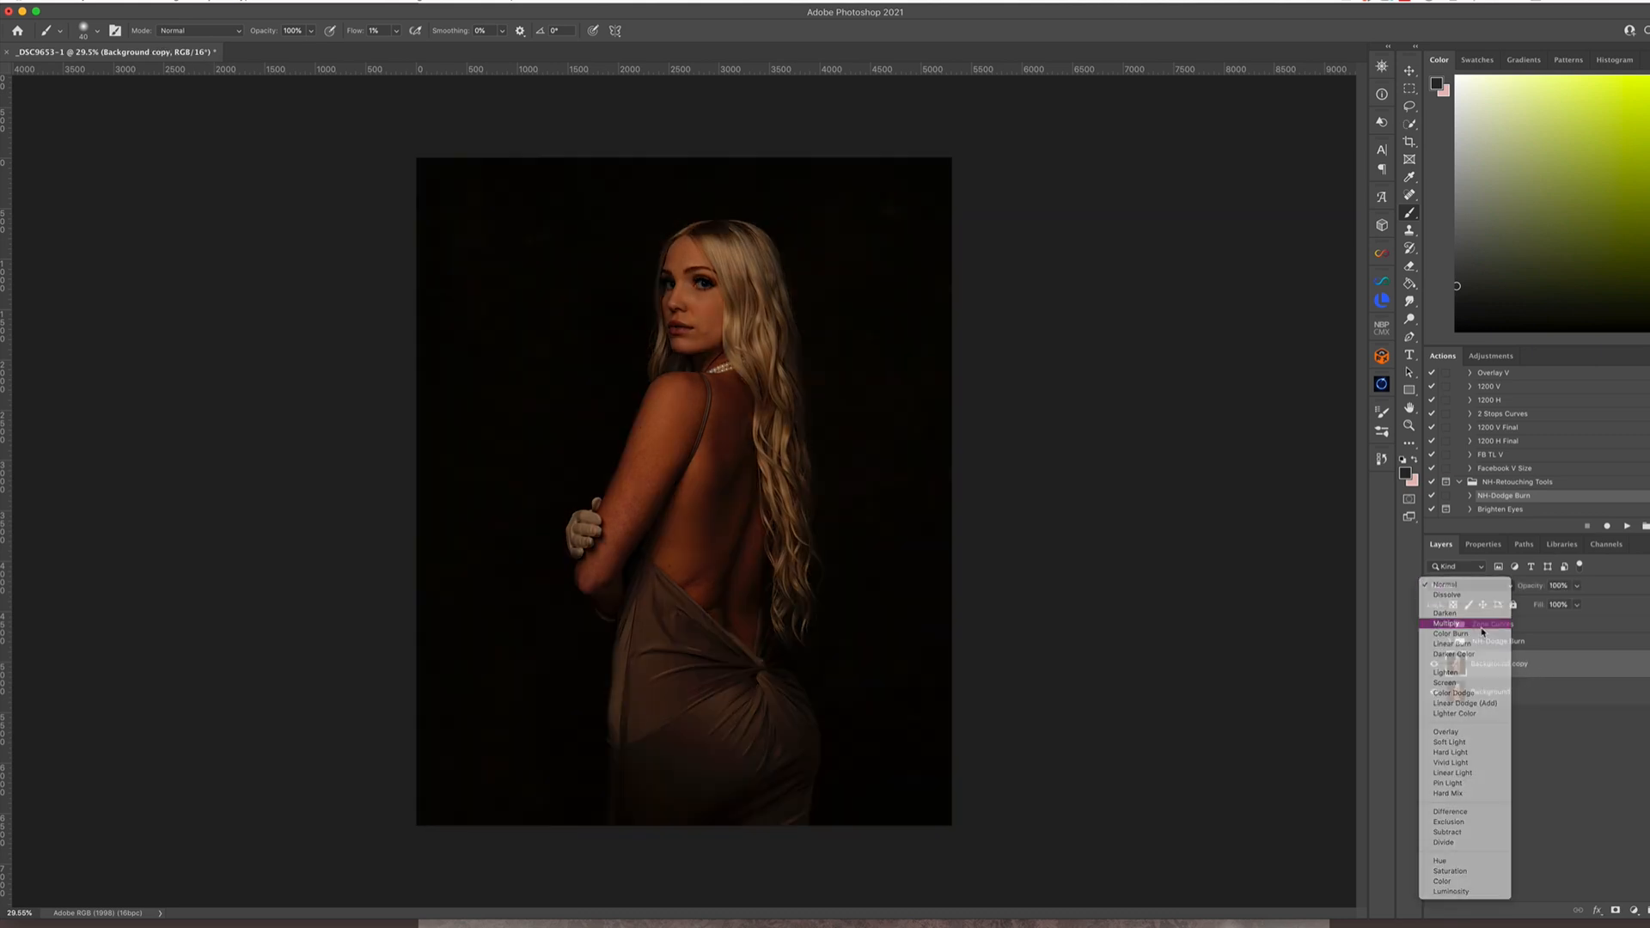
Limit the Multiply layer with Blend If, splitting the Underlying Layer's white slider to about 73 / 188
double_click(1599, 665)
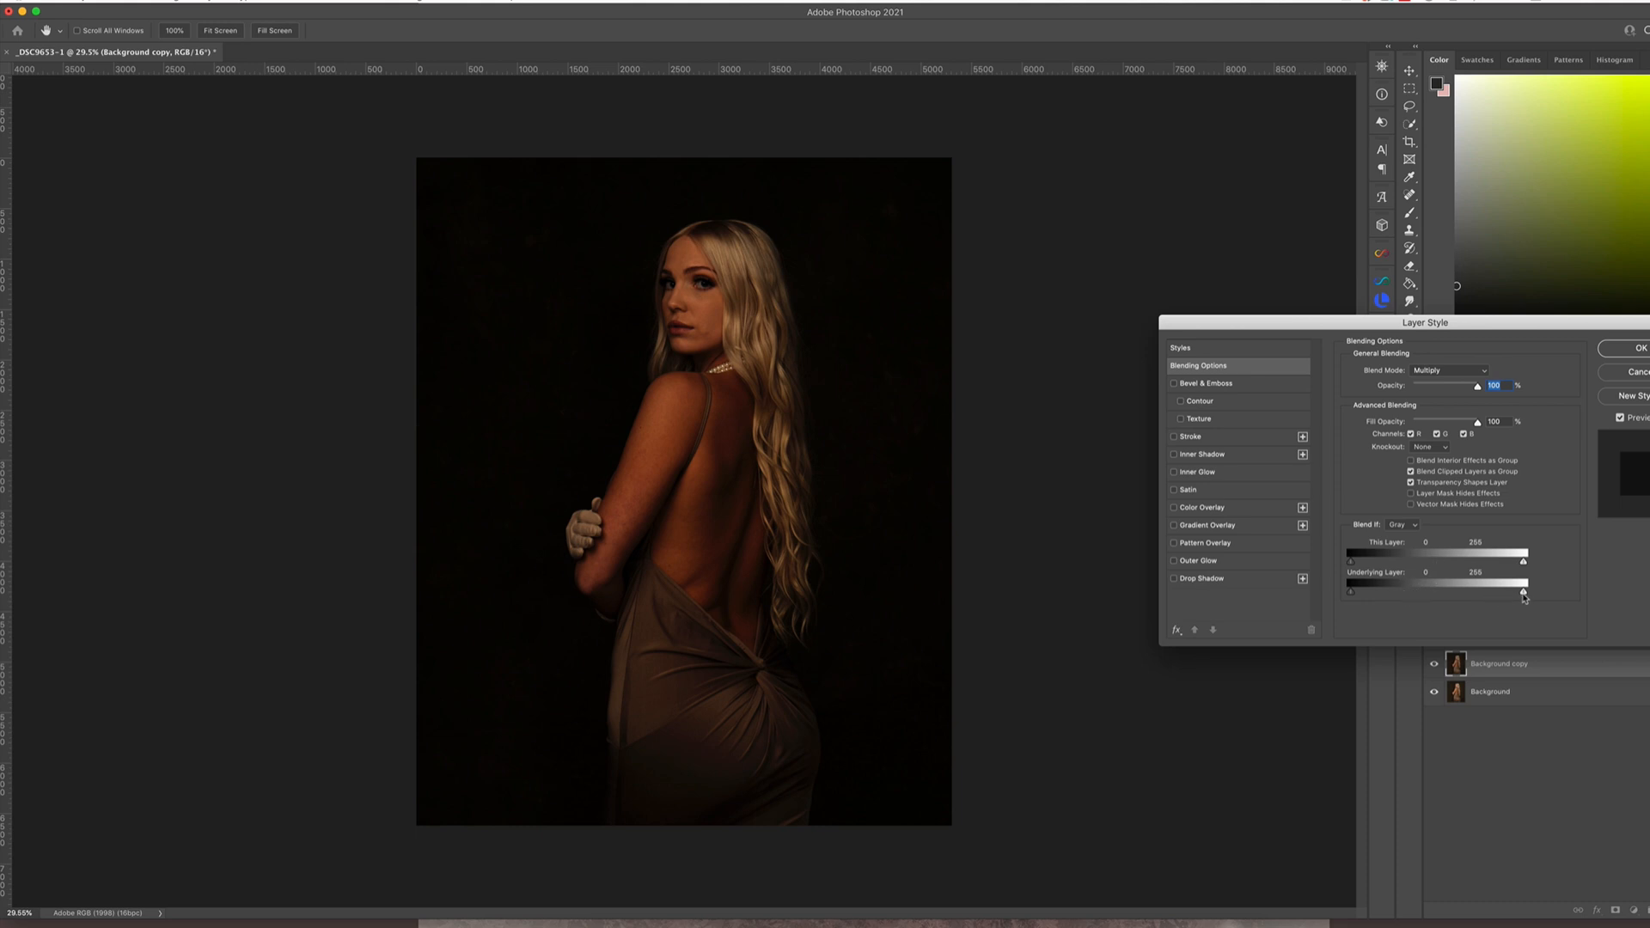
drag(1524, 595, 1448, 591)
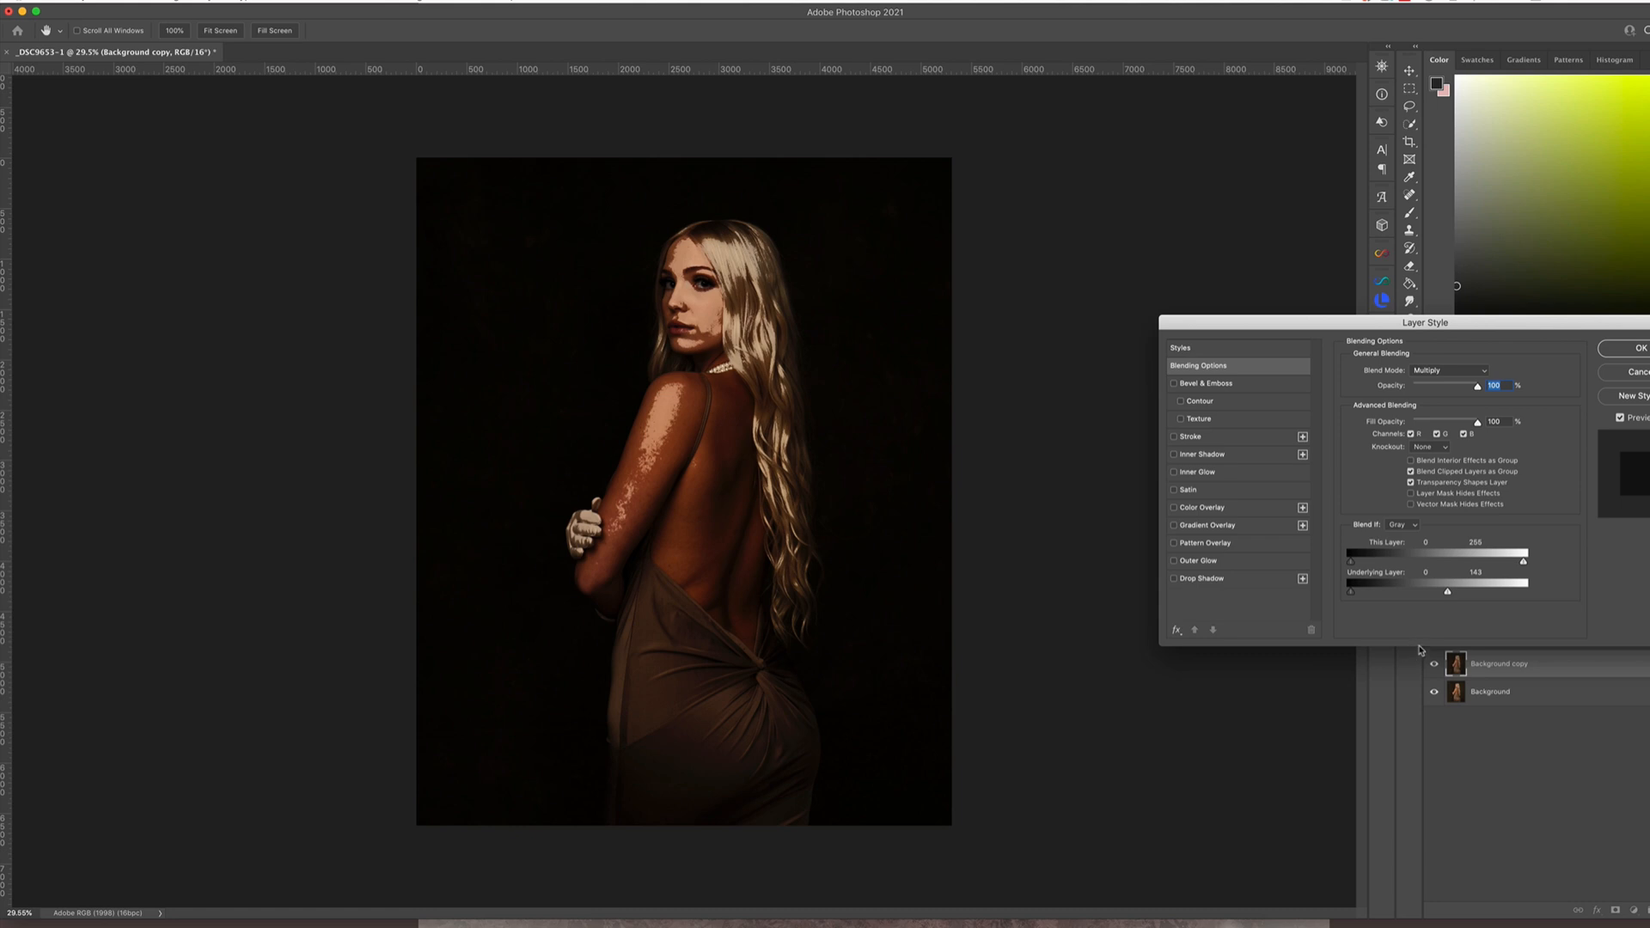
key(alt)
drag(1447, 593, 1480, 594)
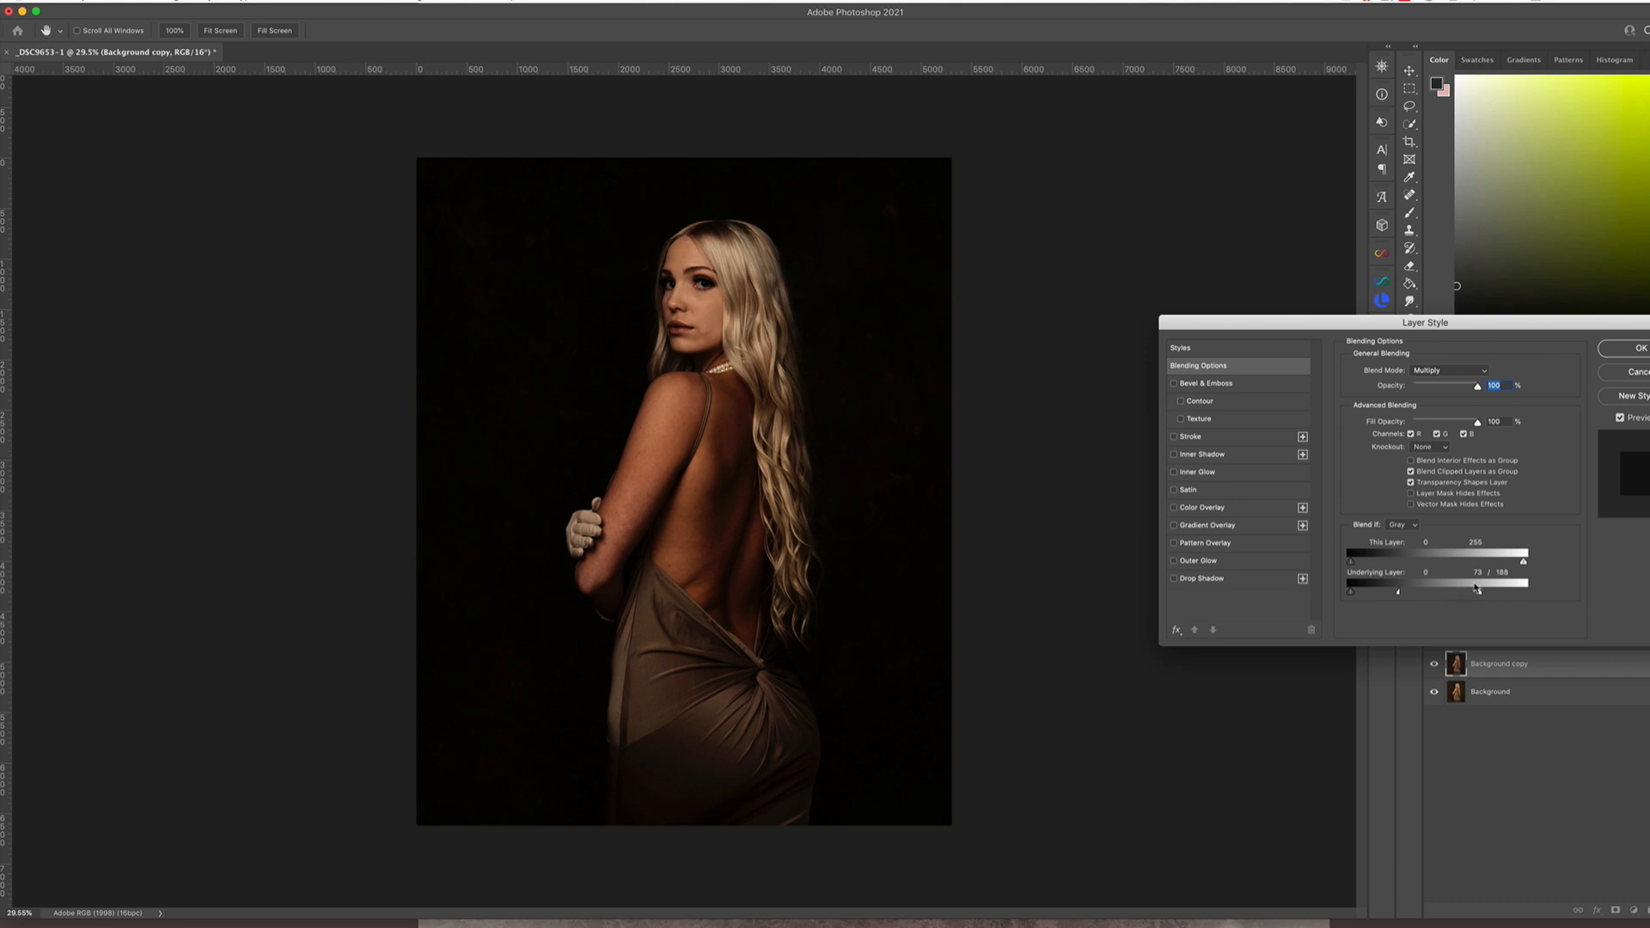
click(1643, 346)
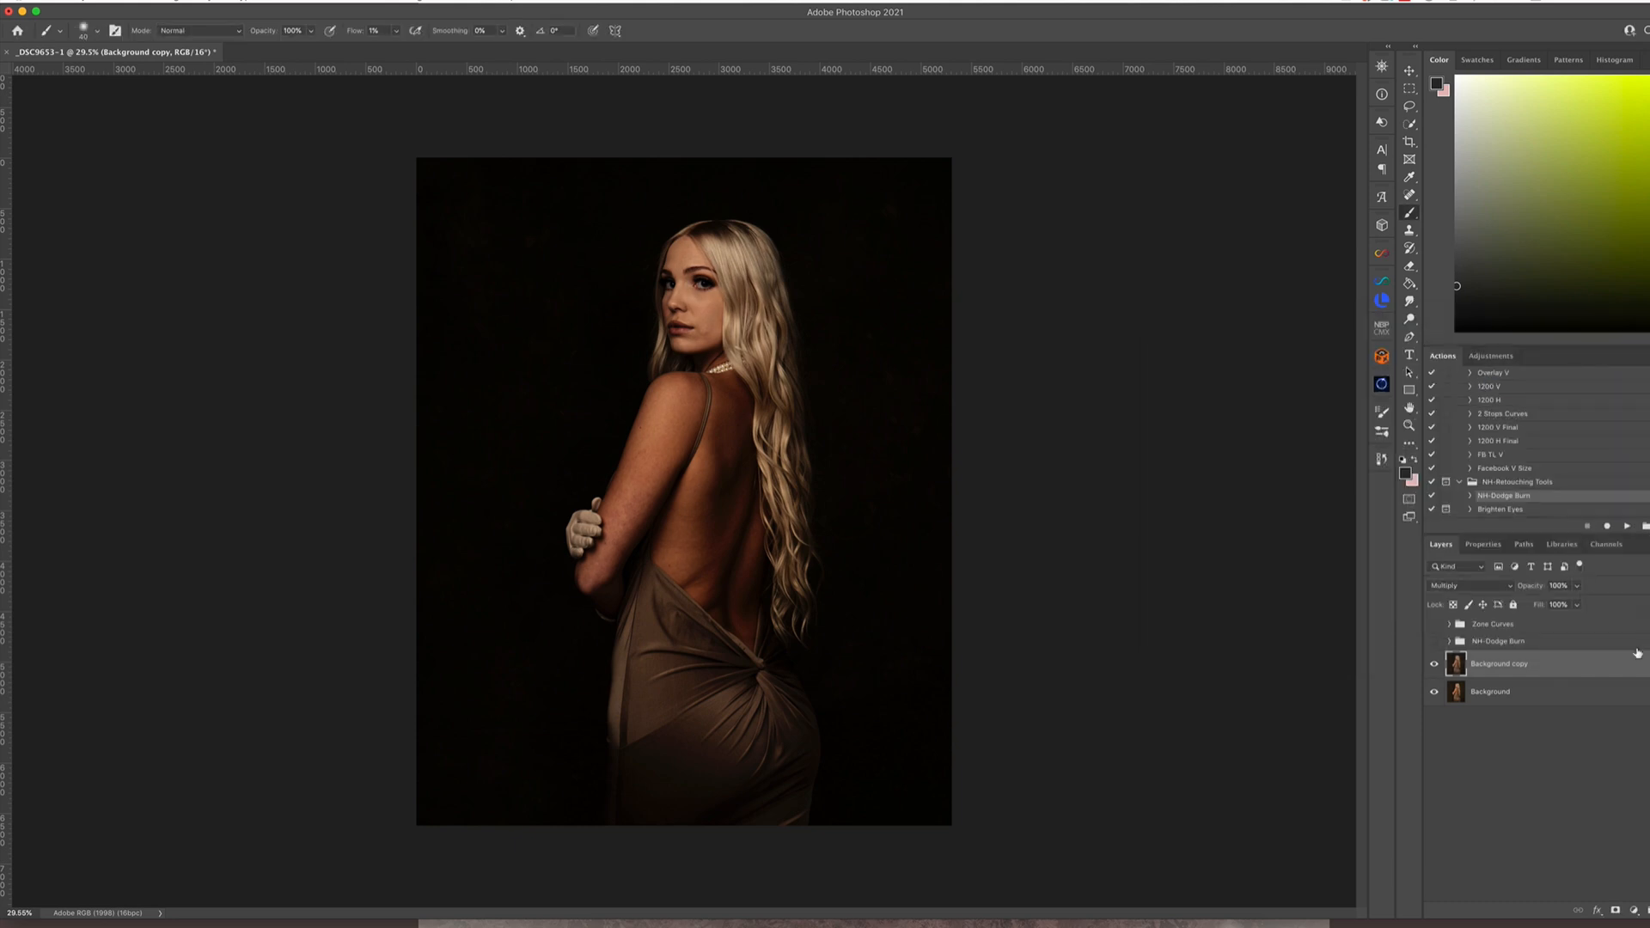
Duplicate the Background layer again, hide the Multiply copy above, and set the new copy's blend mode to Screen
click(1560, 694)
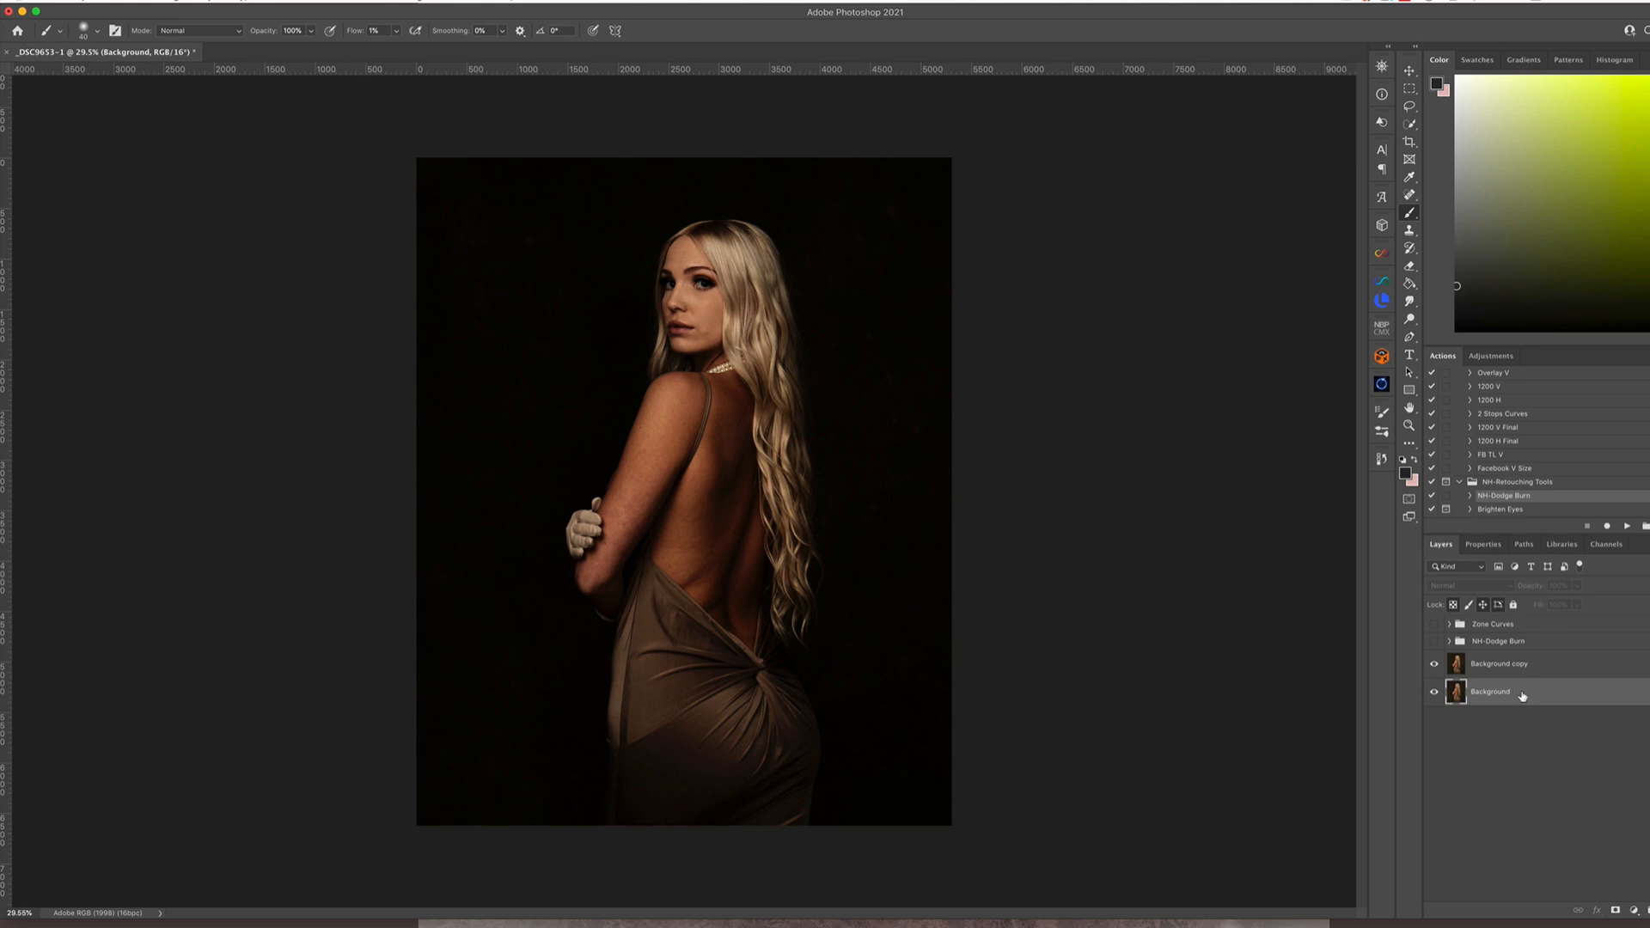
key(super+j)
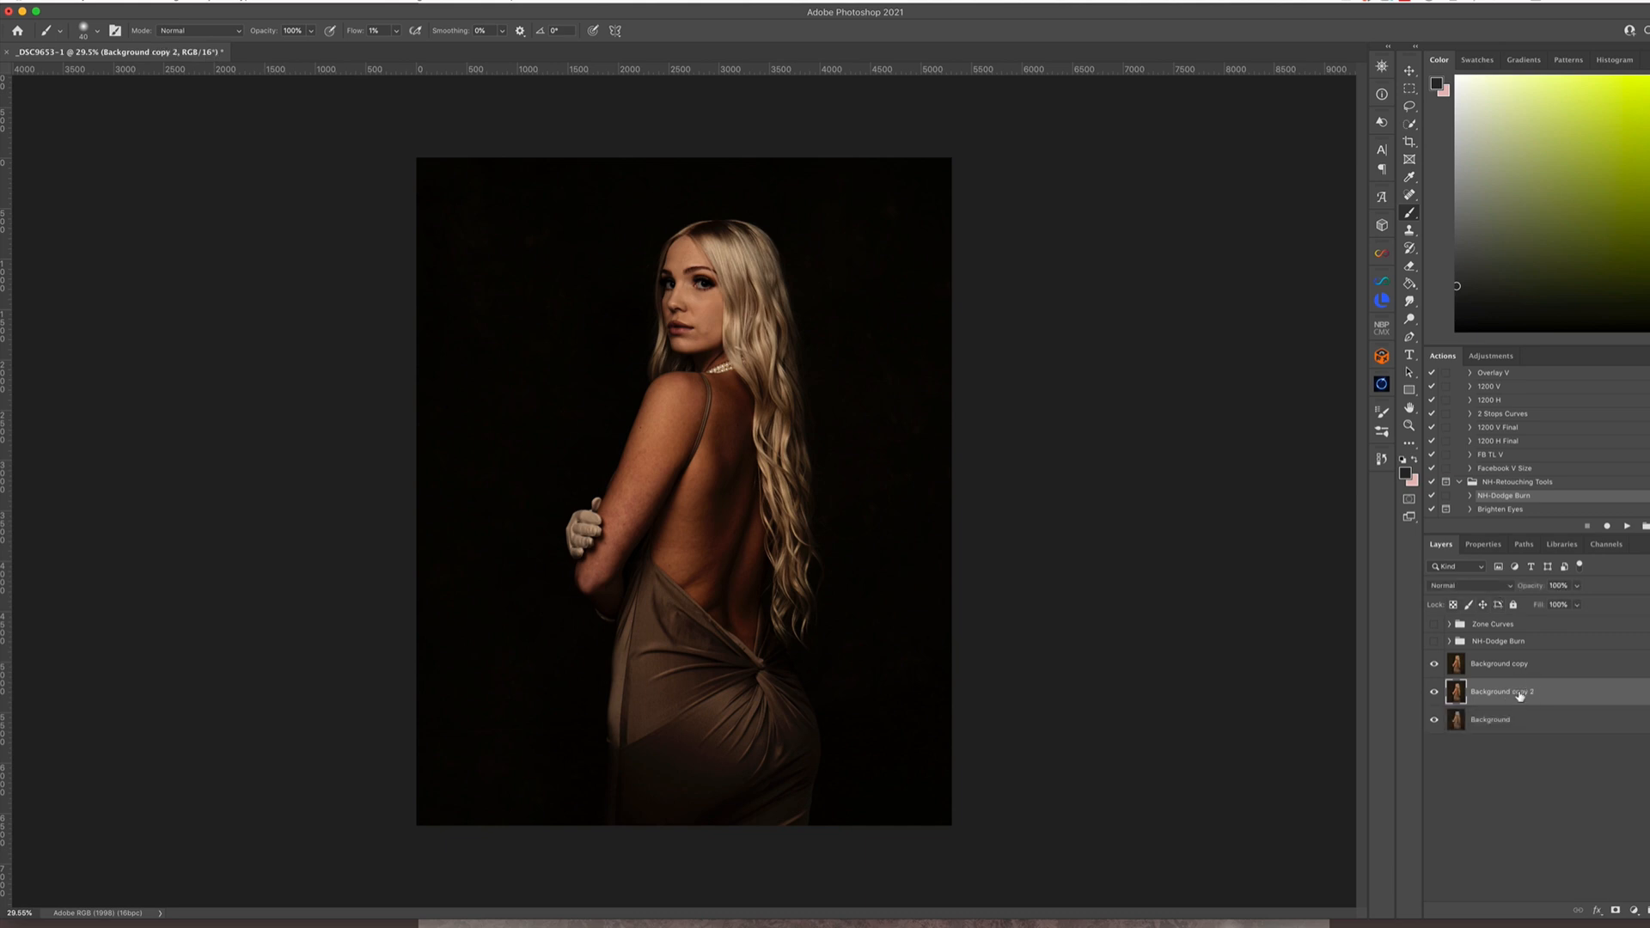
click(1435, 665)
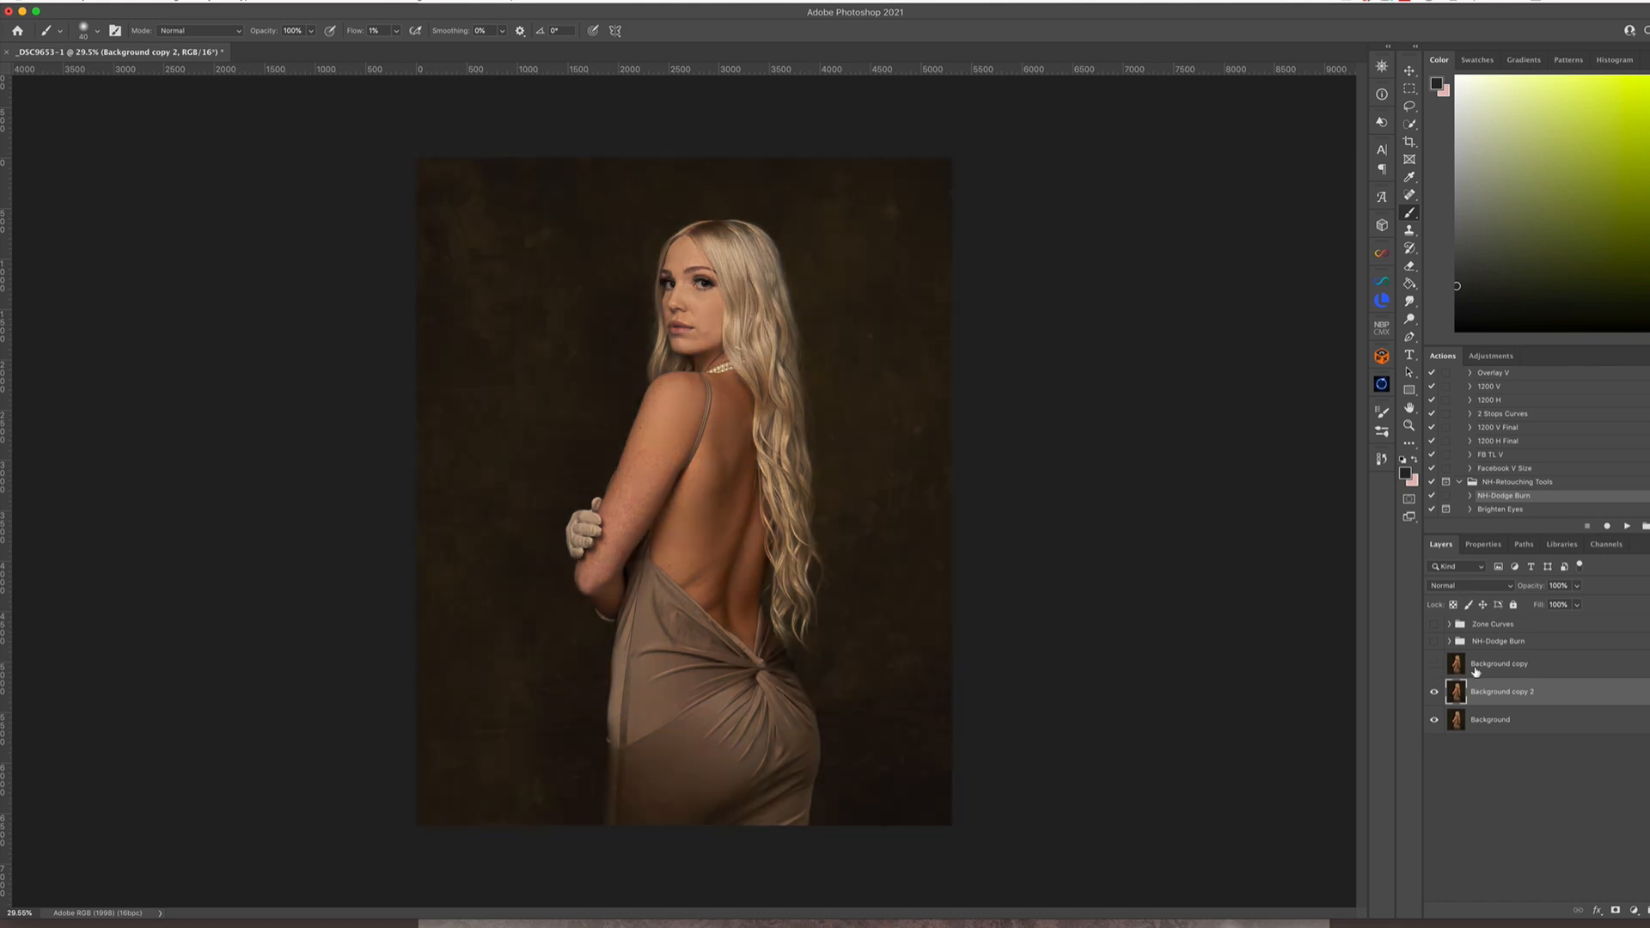
click(1478, 587)
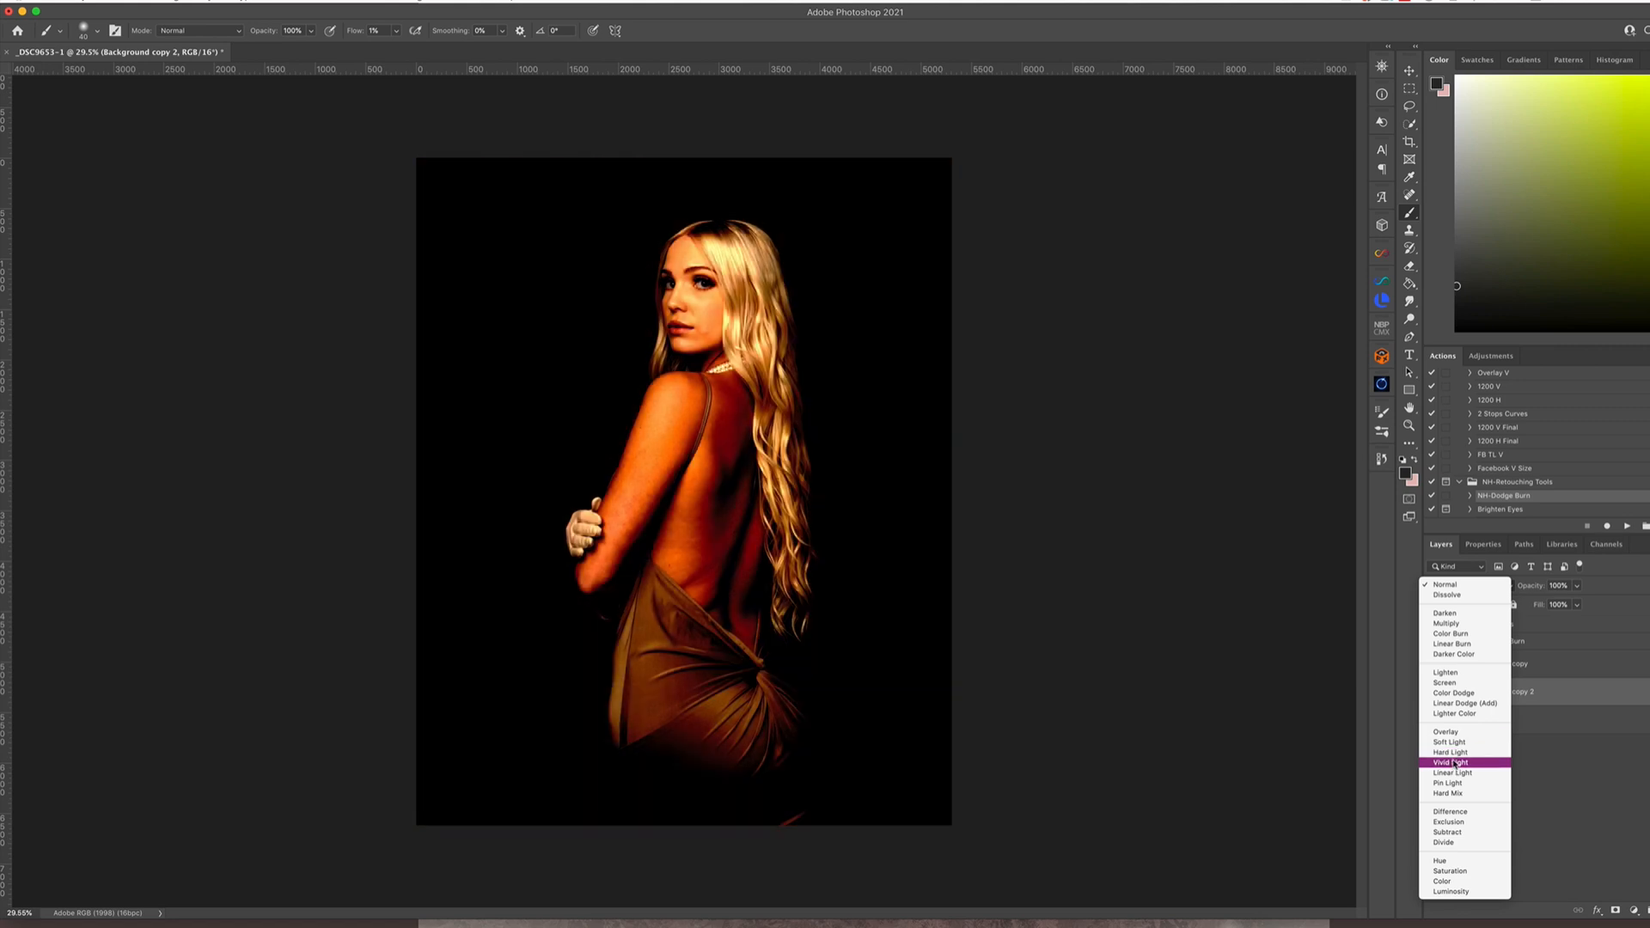
click(1461, 683)
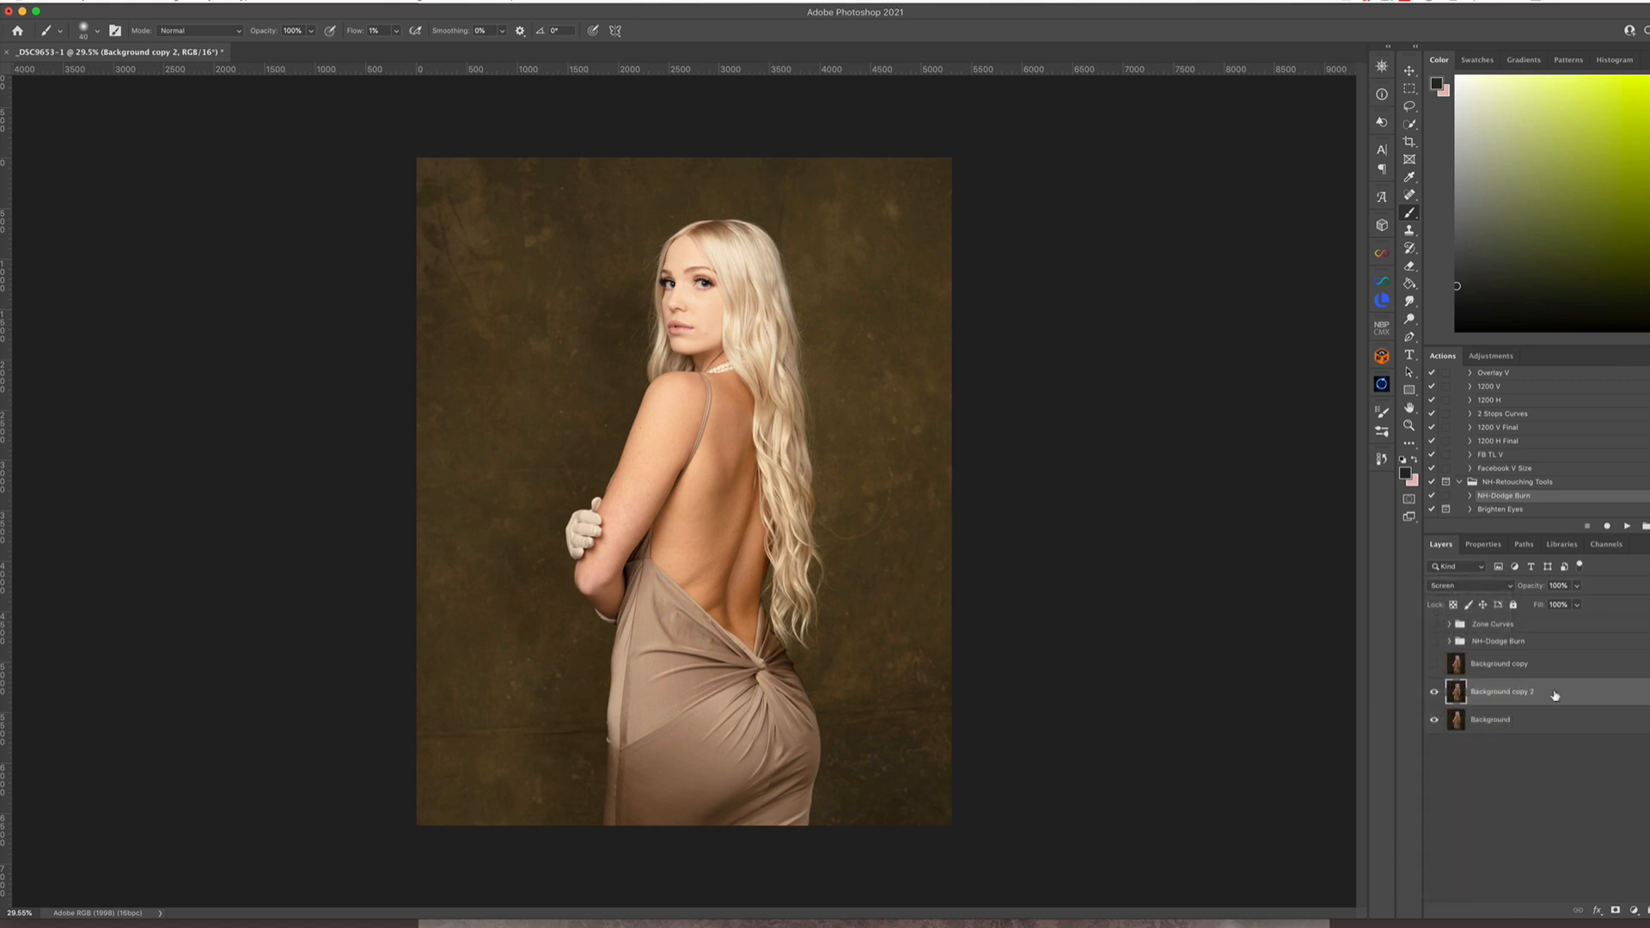
Limit the Screen layer with Blend If, splitting the Underlying Layer's black slider to about 144 / 181
double_click(1615, 698)
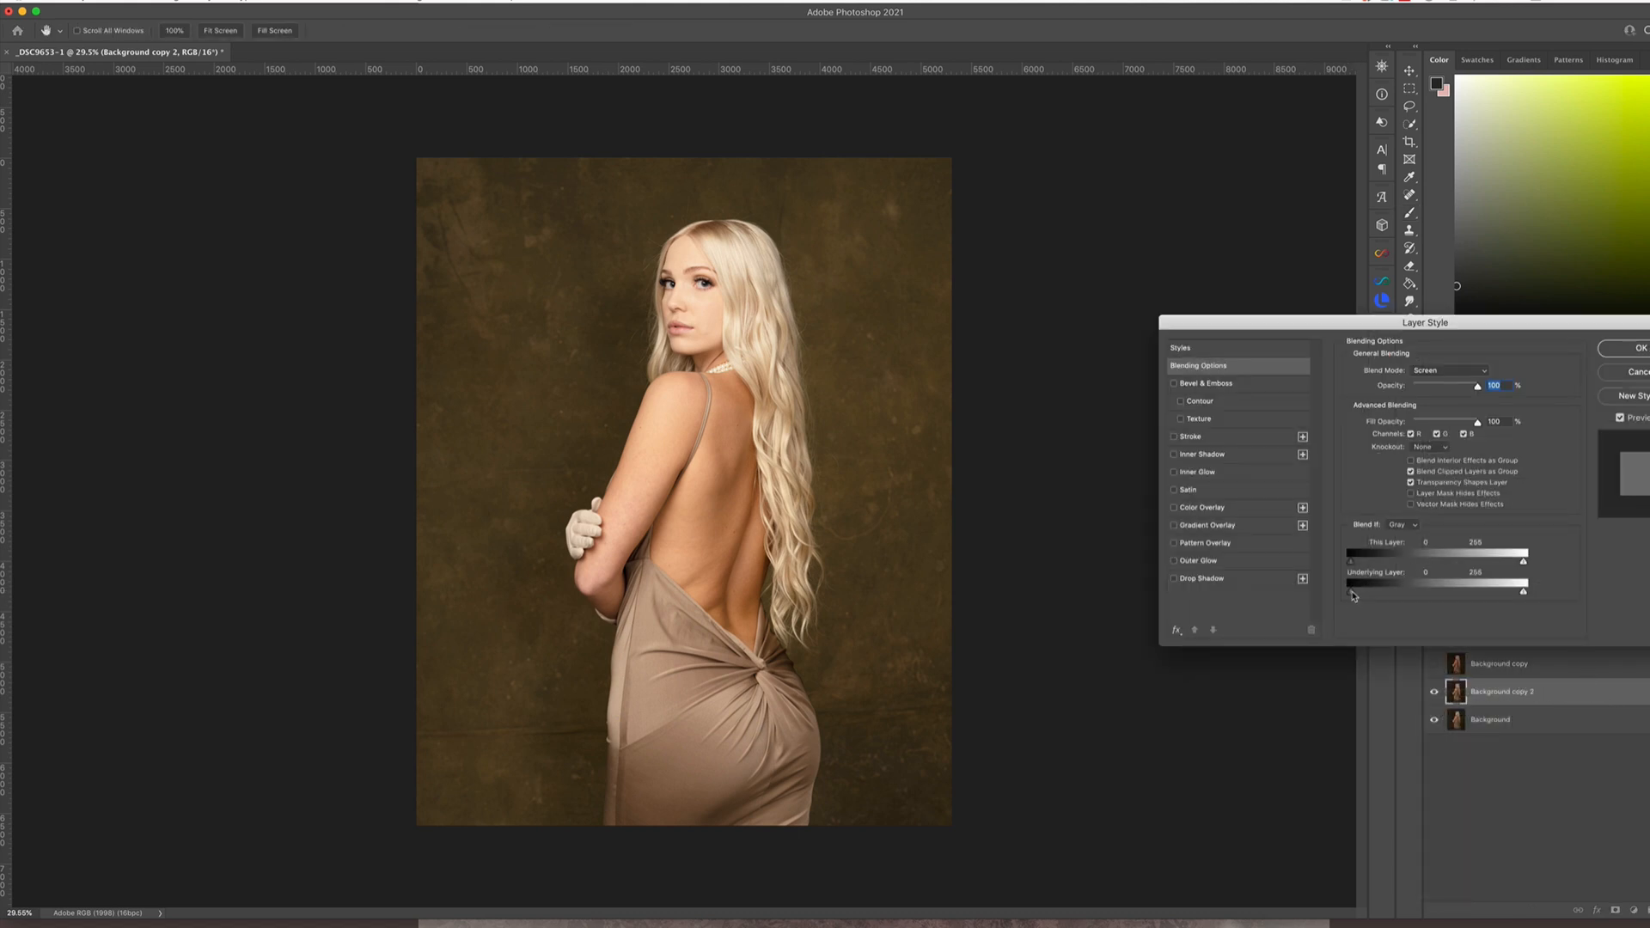
drag(1357, 602, 1435, 599)
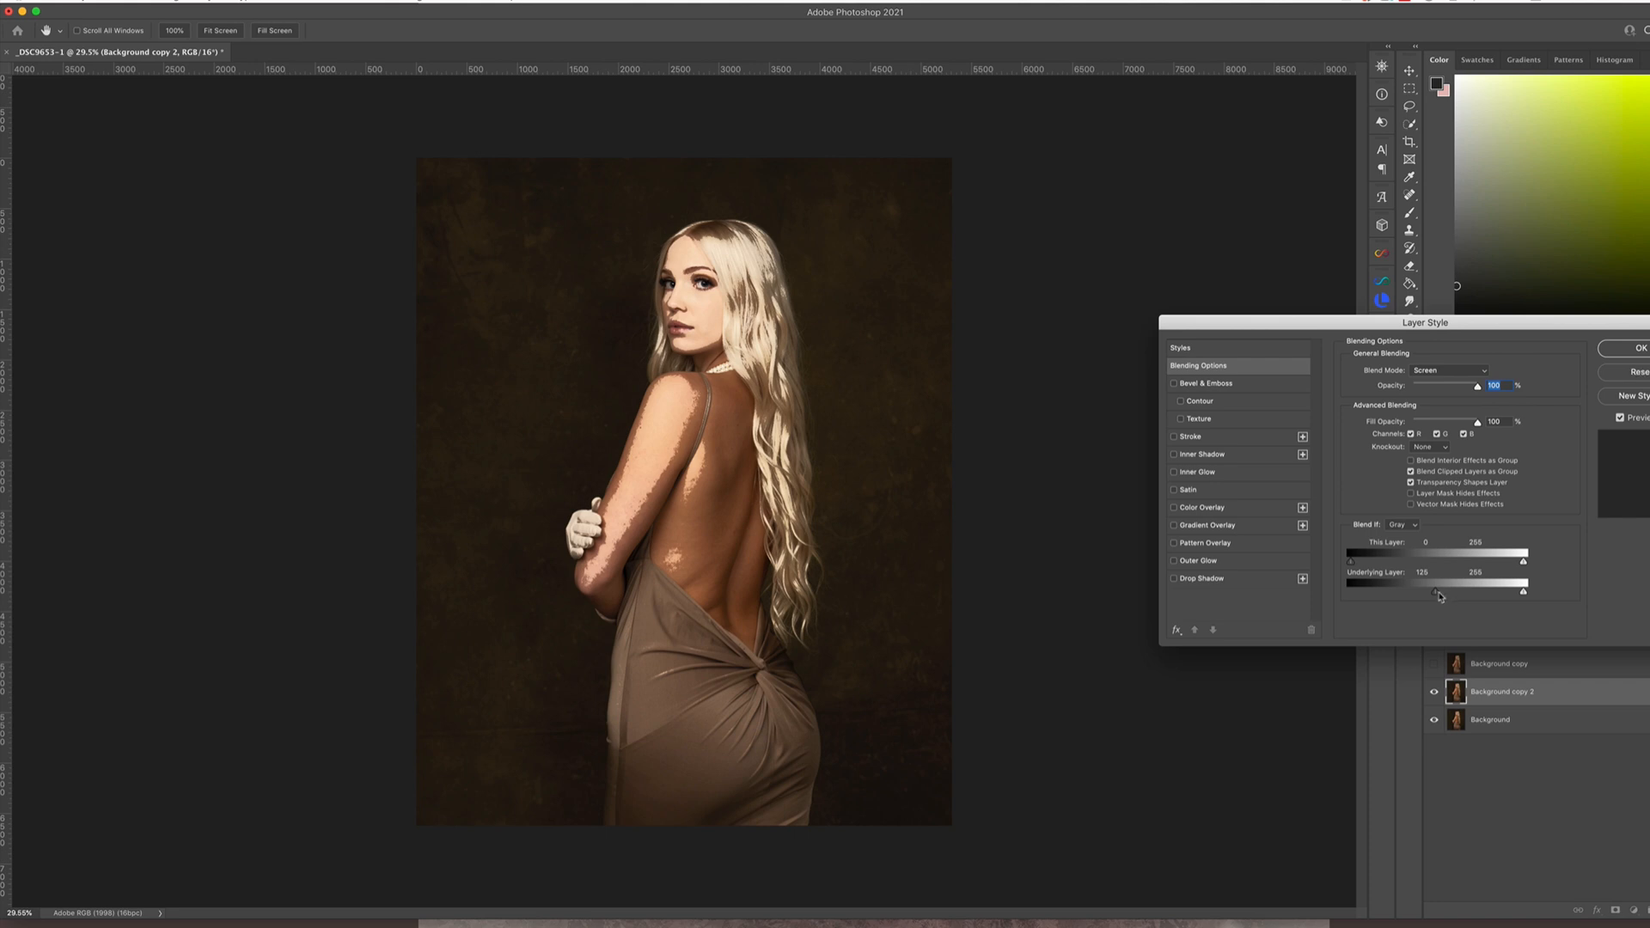
drag(1443, 599, 1481, 593)
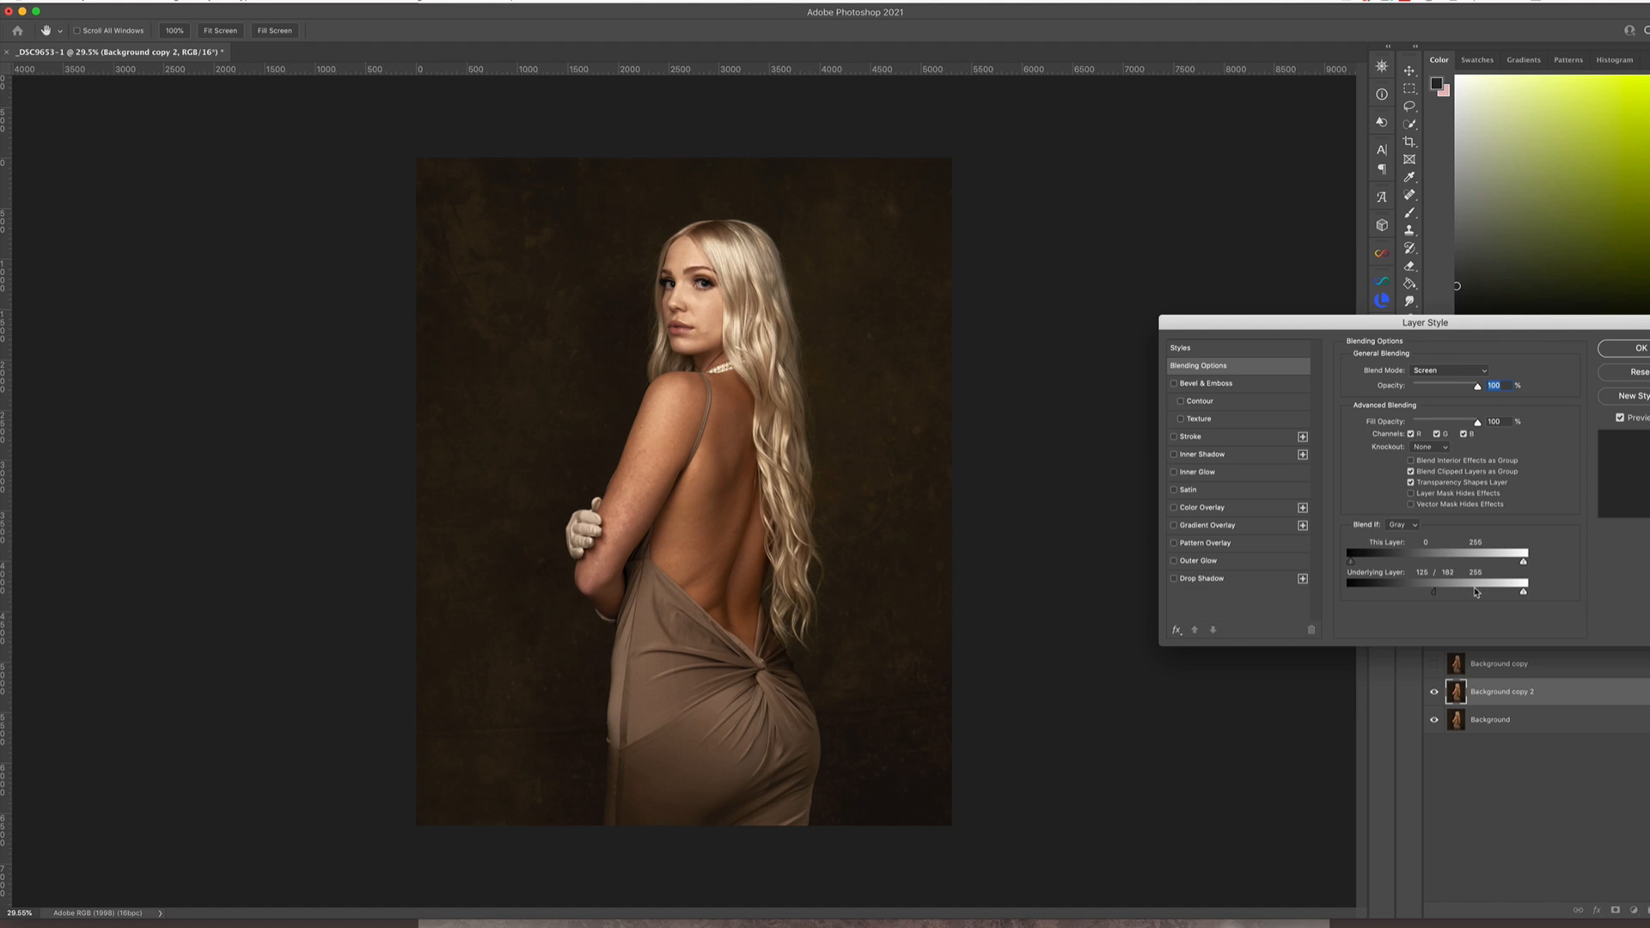
drag(1477, 591, 1476, 592)
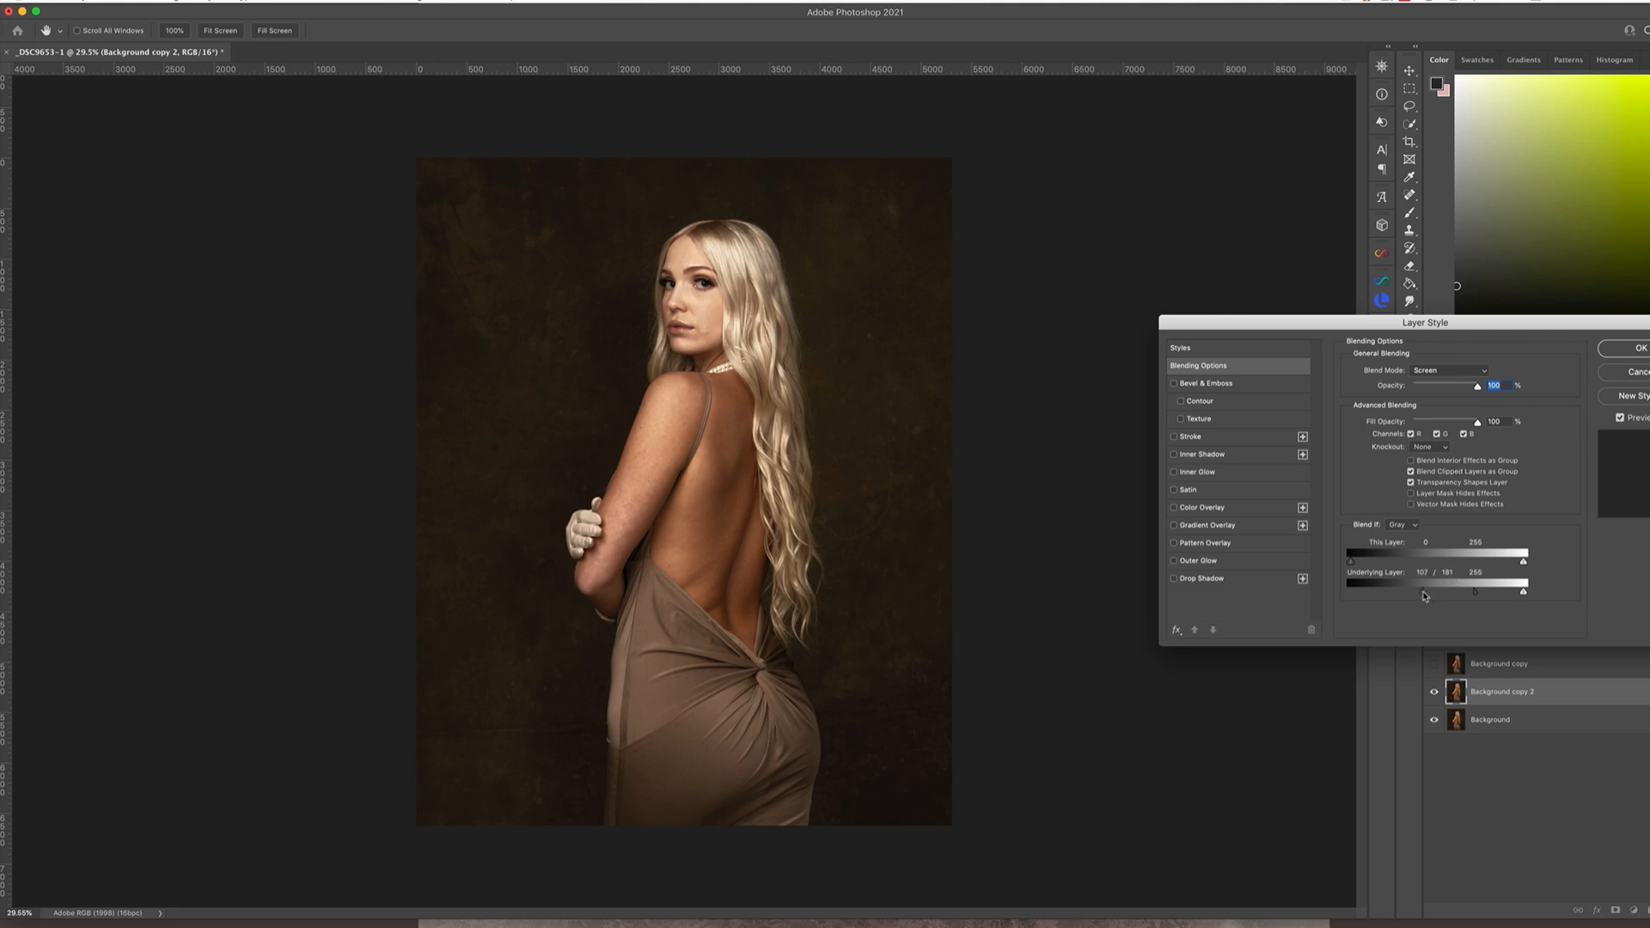
mouse_move(1423, 595)
mouse_down()
mouse_move(1410, 595)
mouse_move(1451, 596)
mouse_up()
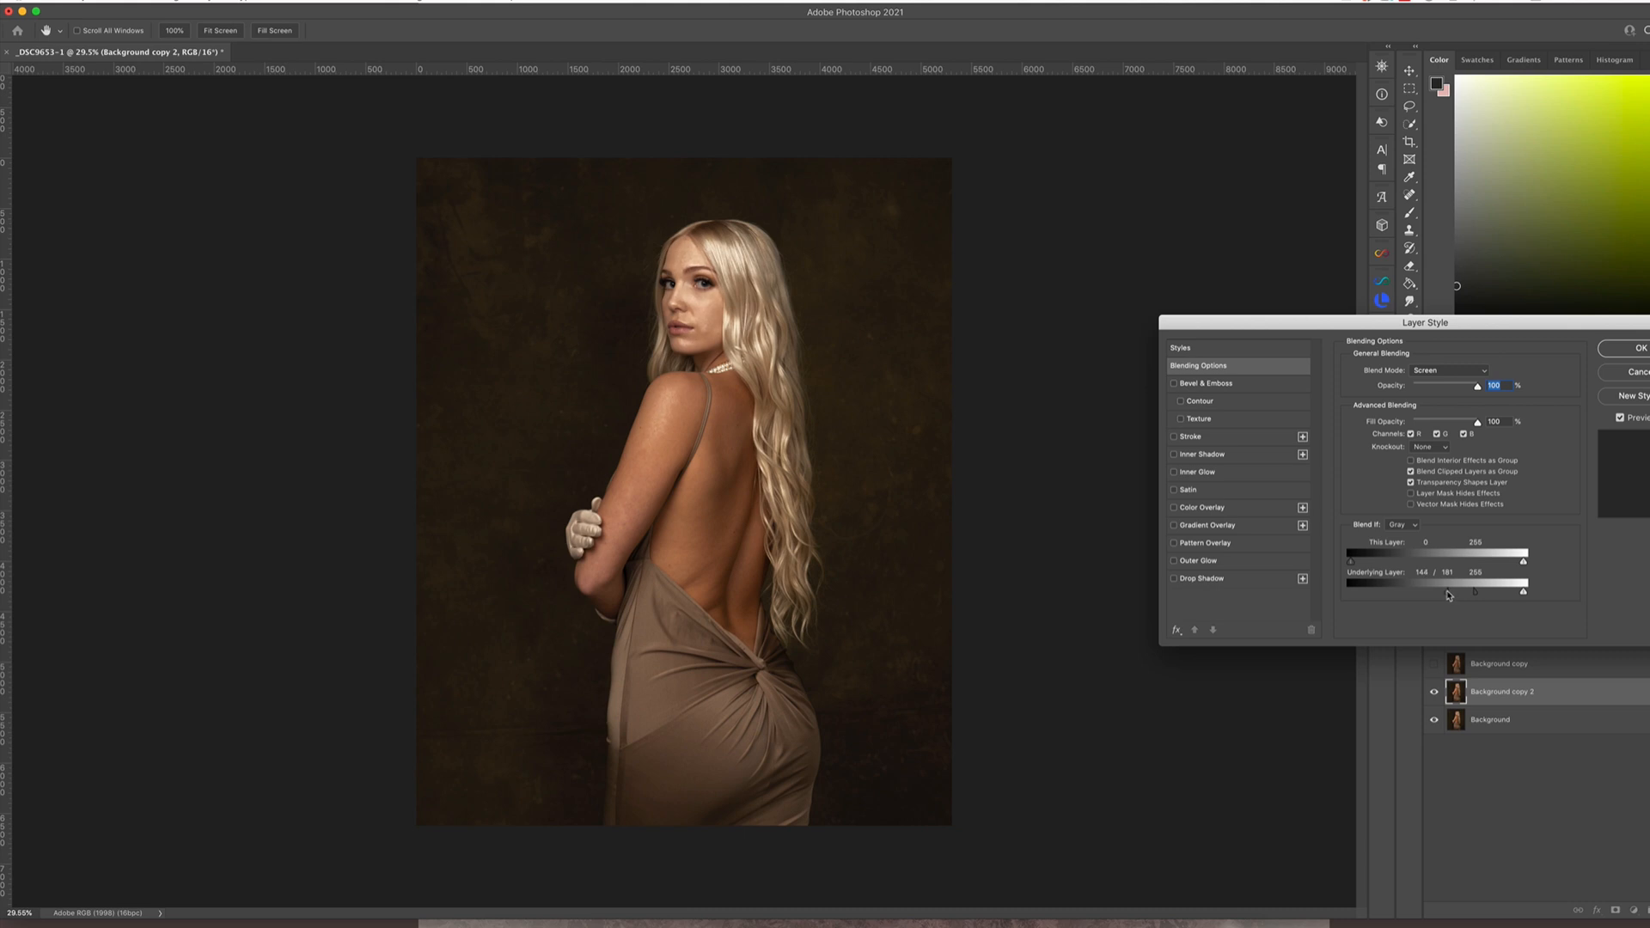
click(1633, 348)
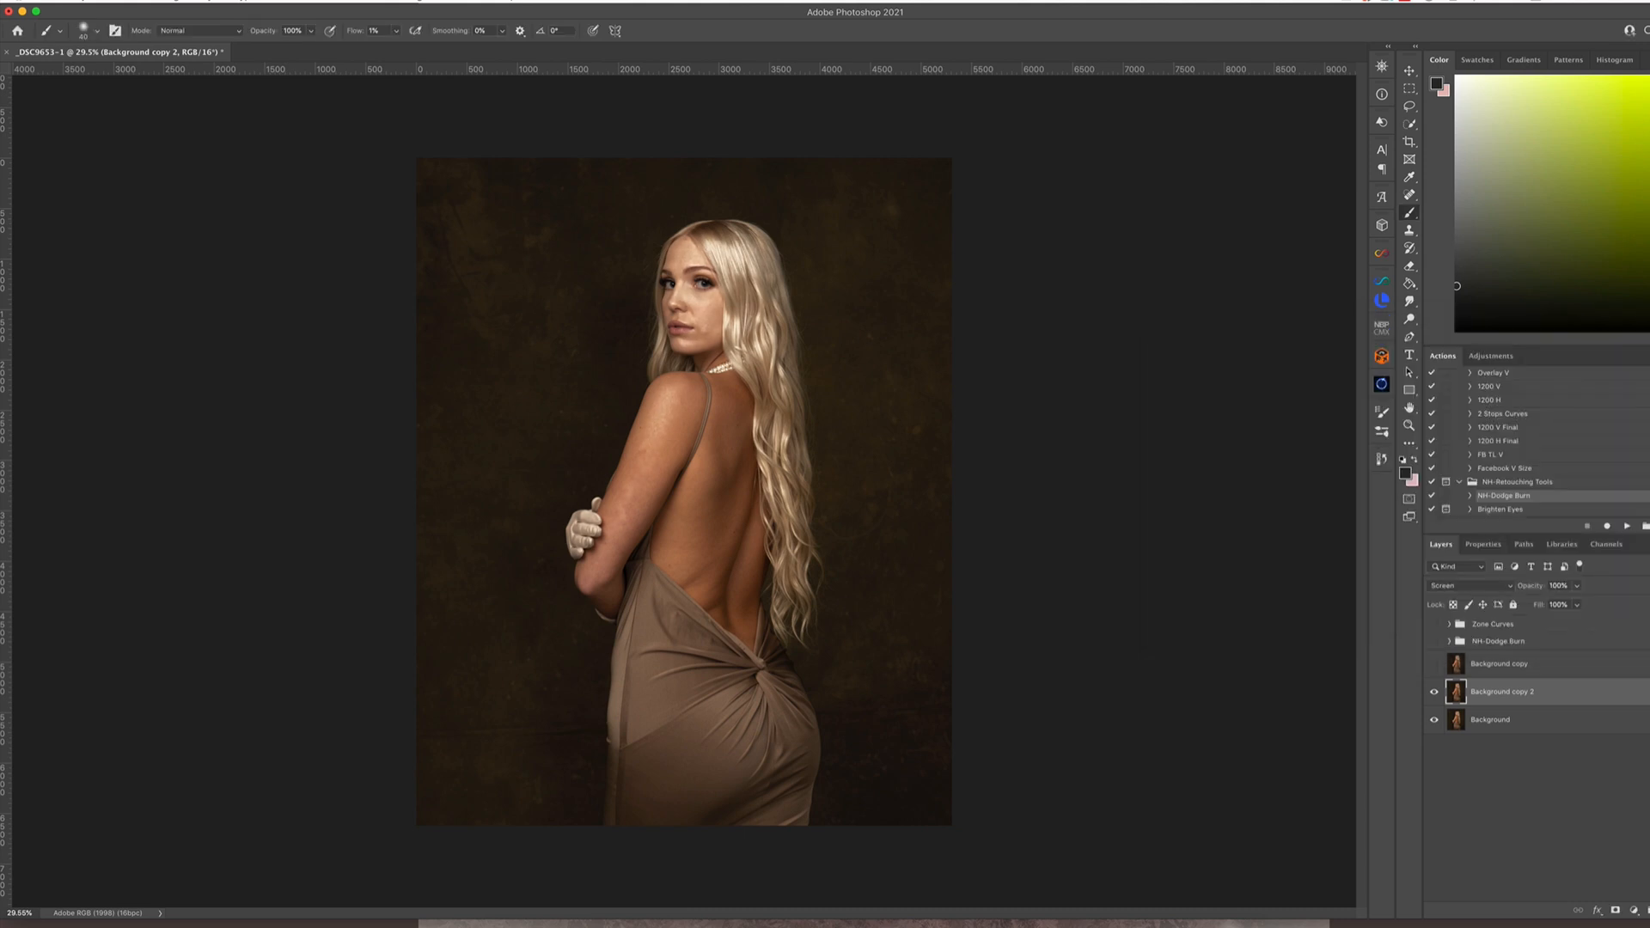
Show the Multiply layer again and group it with the Screen layer
click(1433, 663)
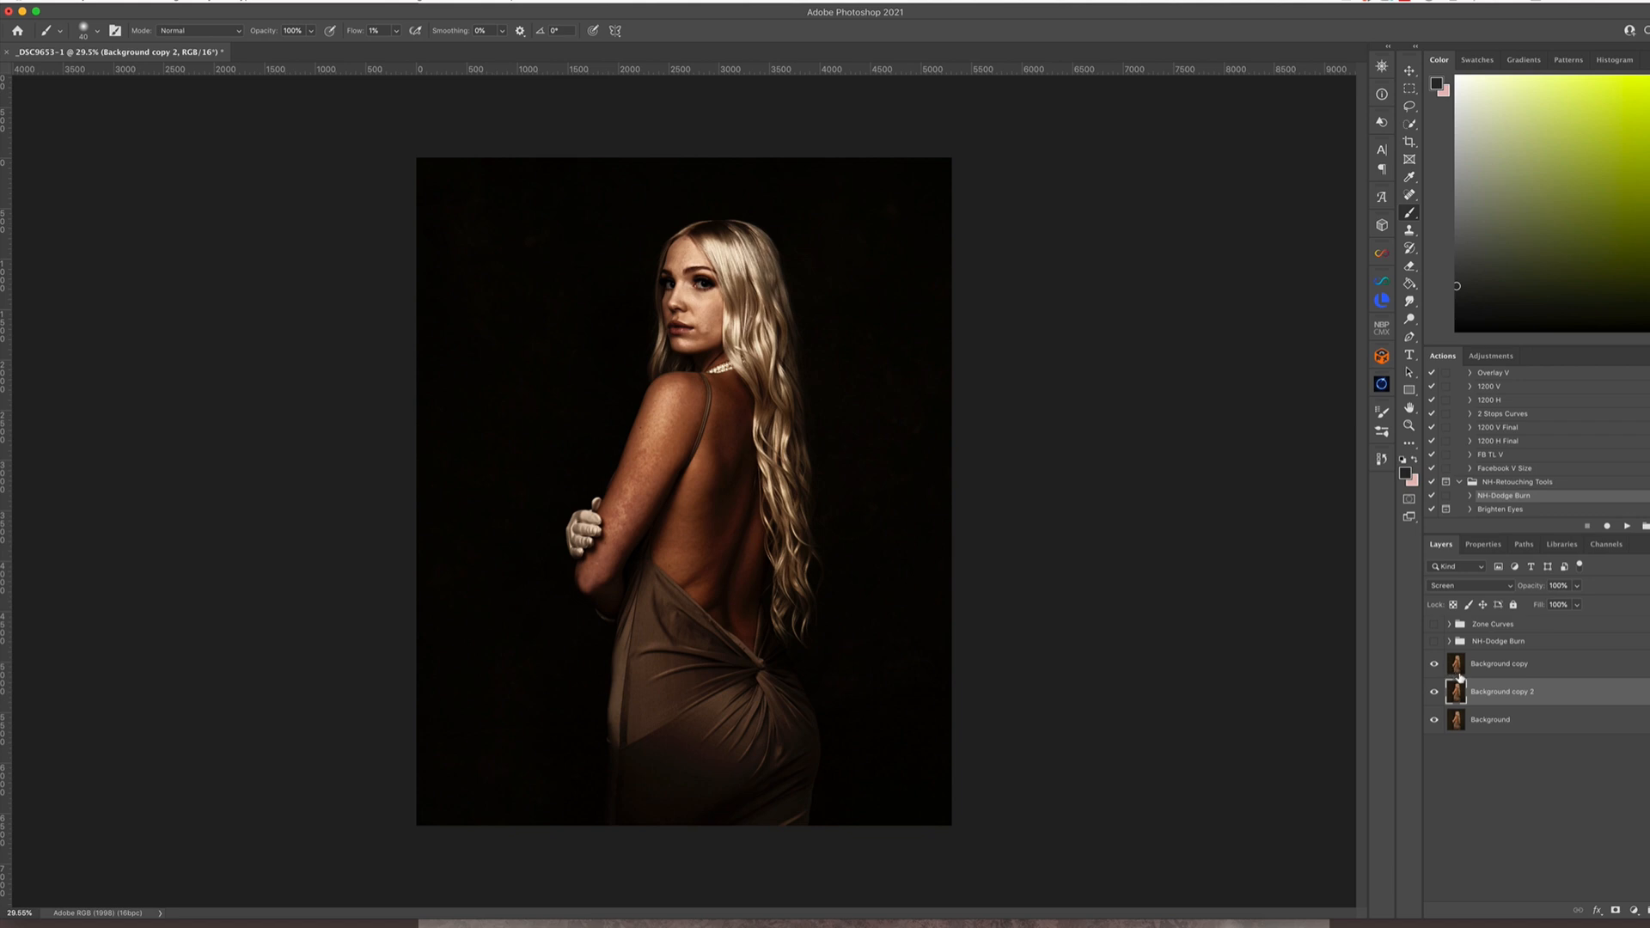
shift+click(1550, 667)
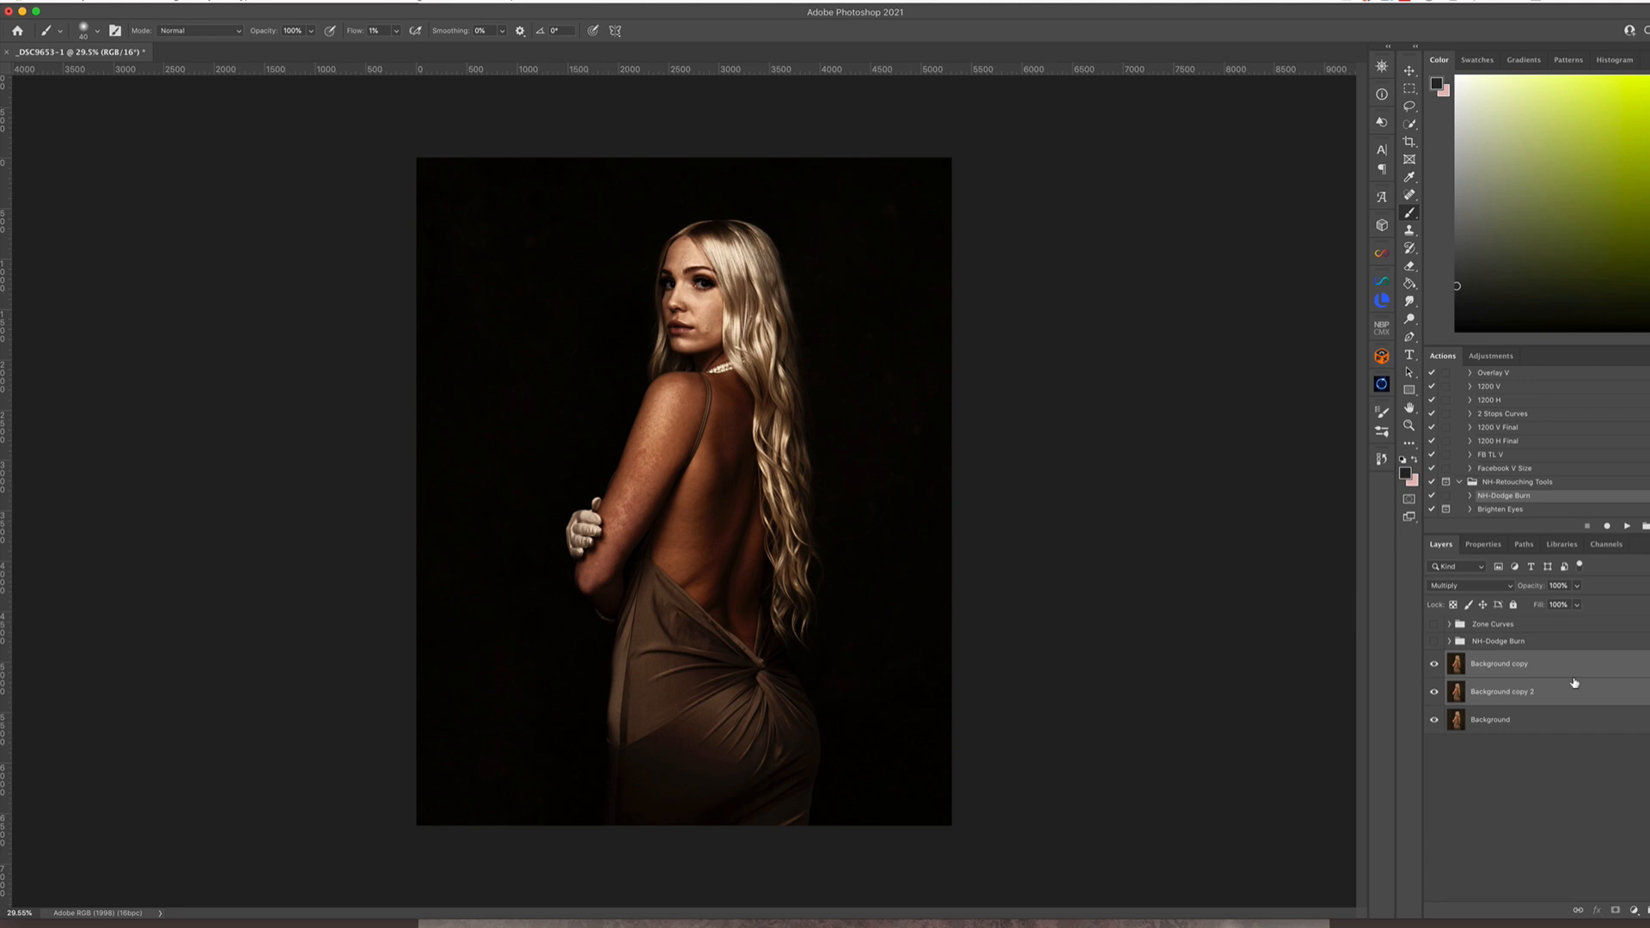
key(super+g)
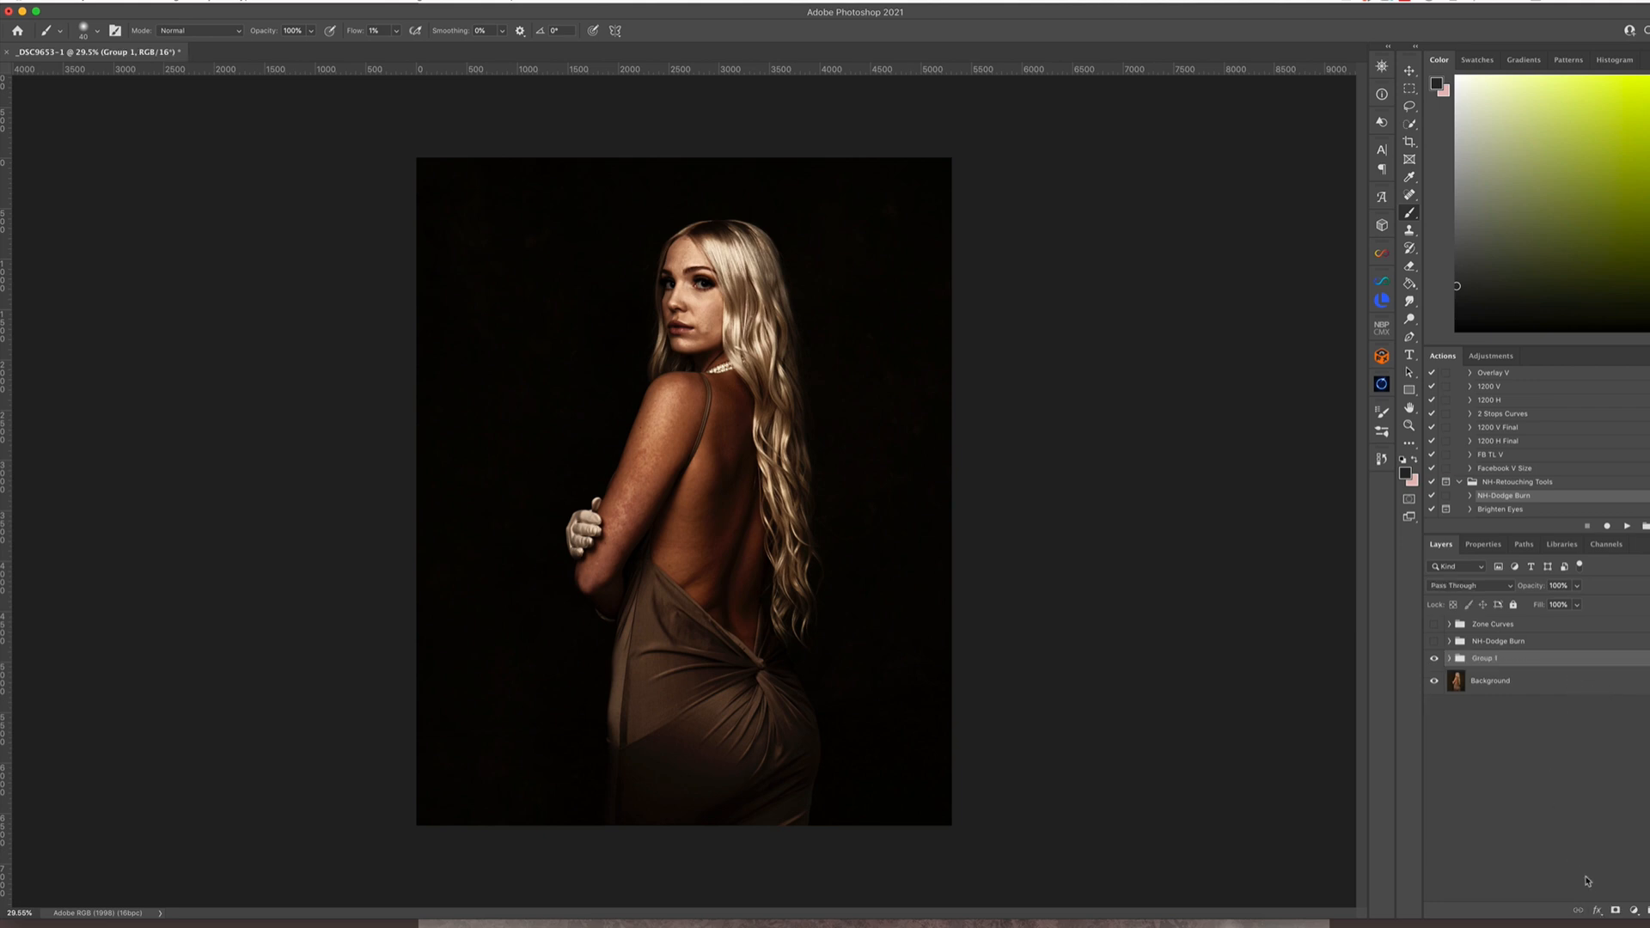
Add a layer mask to Group 1 and use Apply Image on it with the Merged layer, RGB channel and Multiply blending at 100%
click(1616, 911)
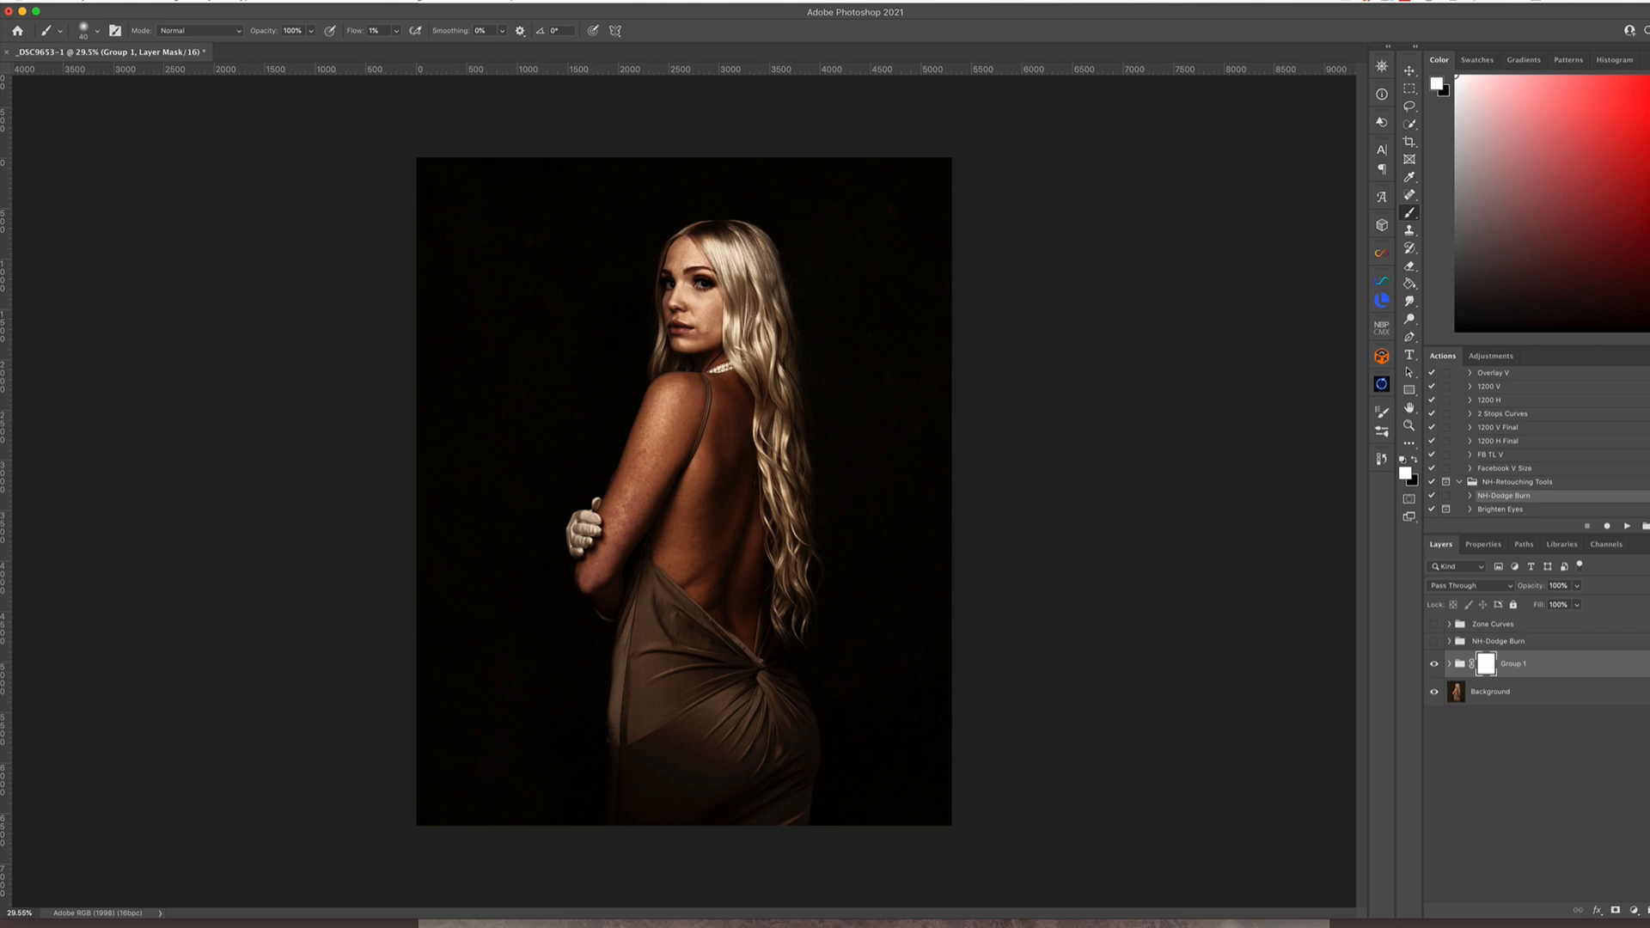
click(167, 1)
click(206, 154)
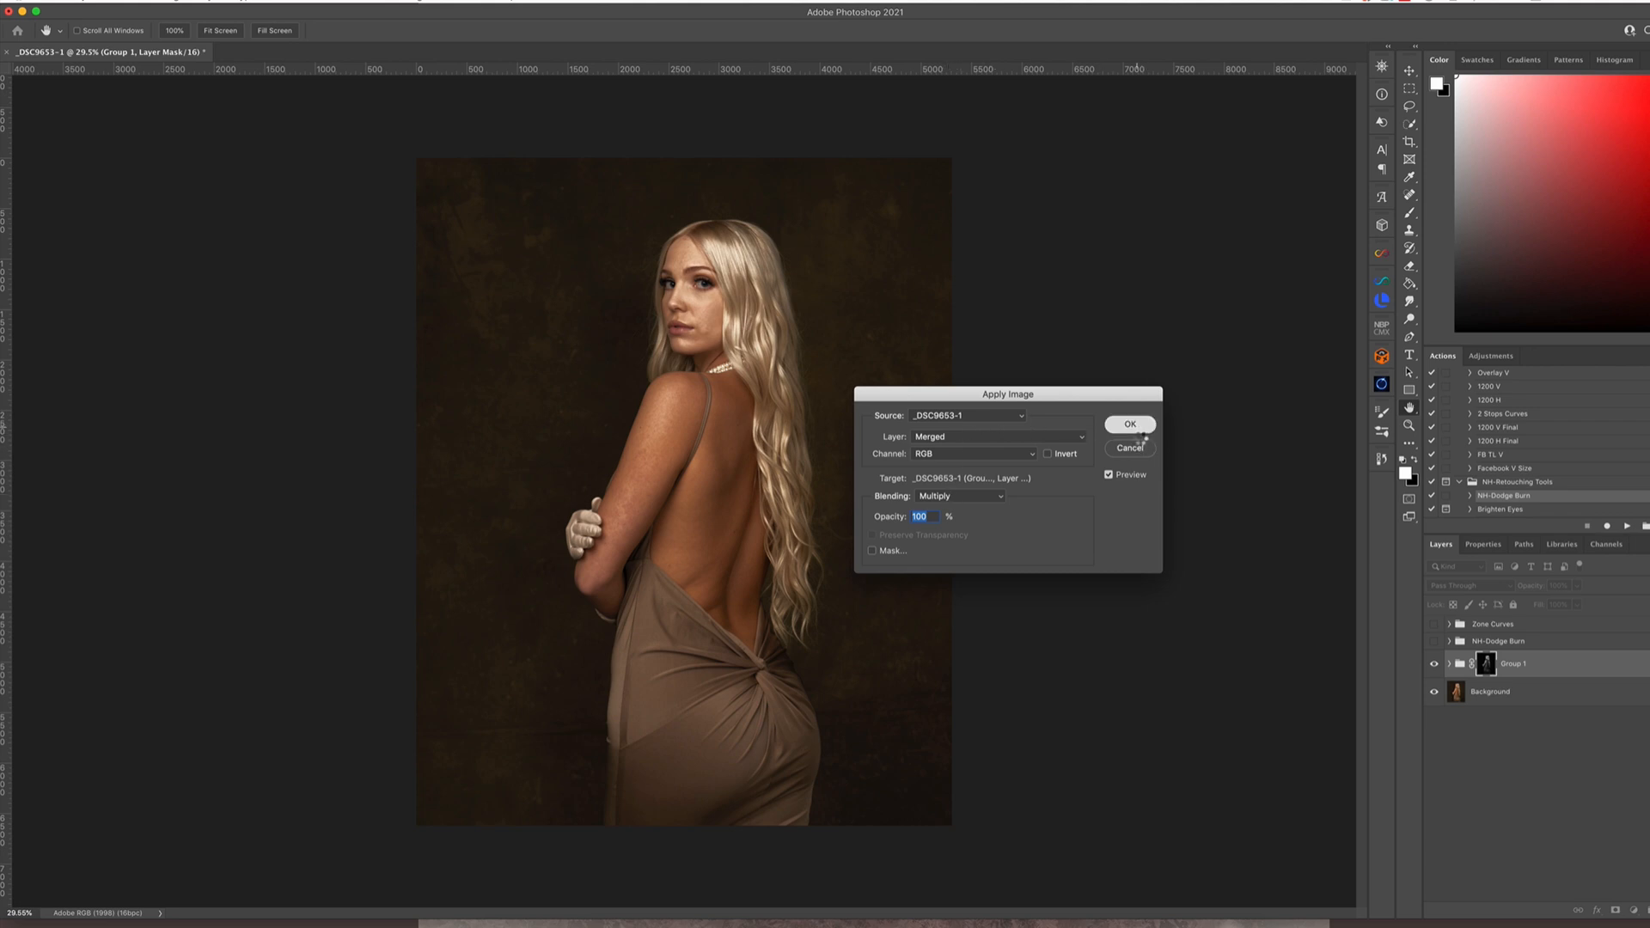
key(Return)
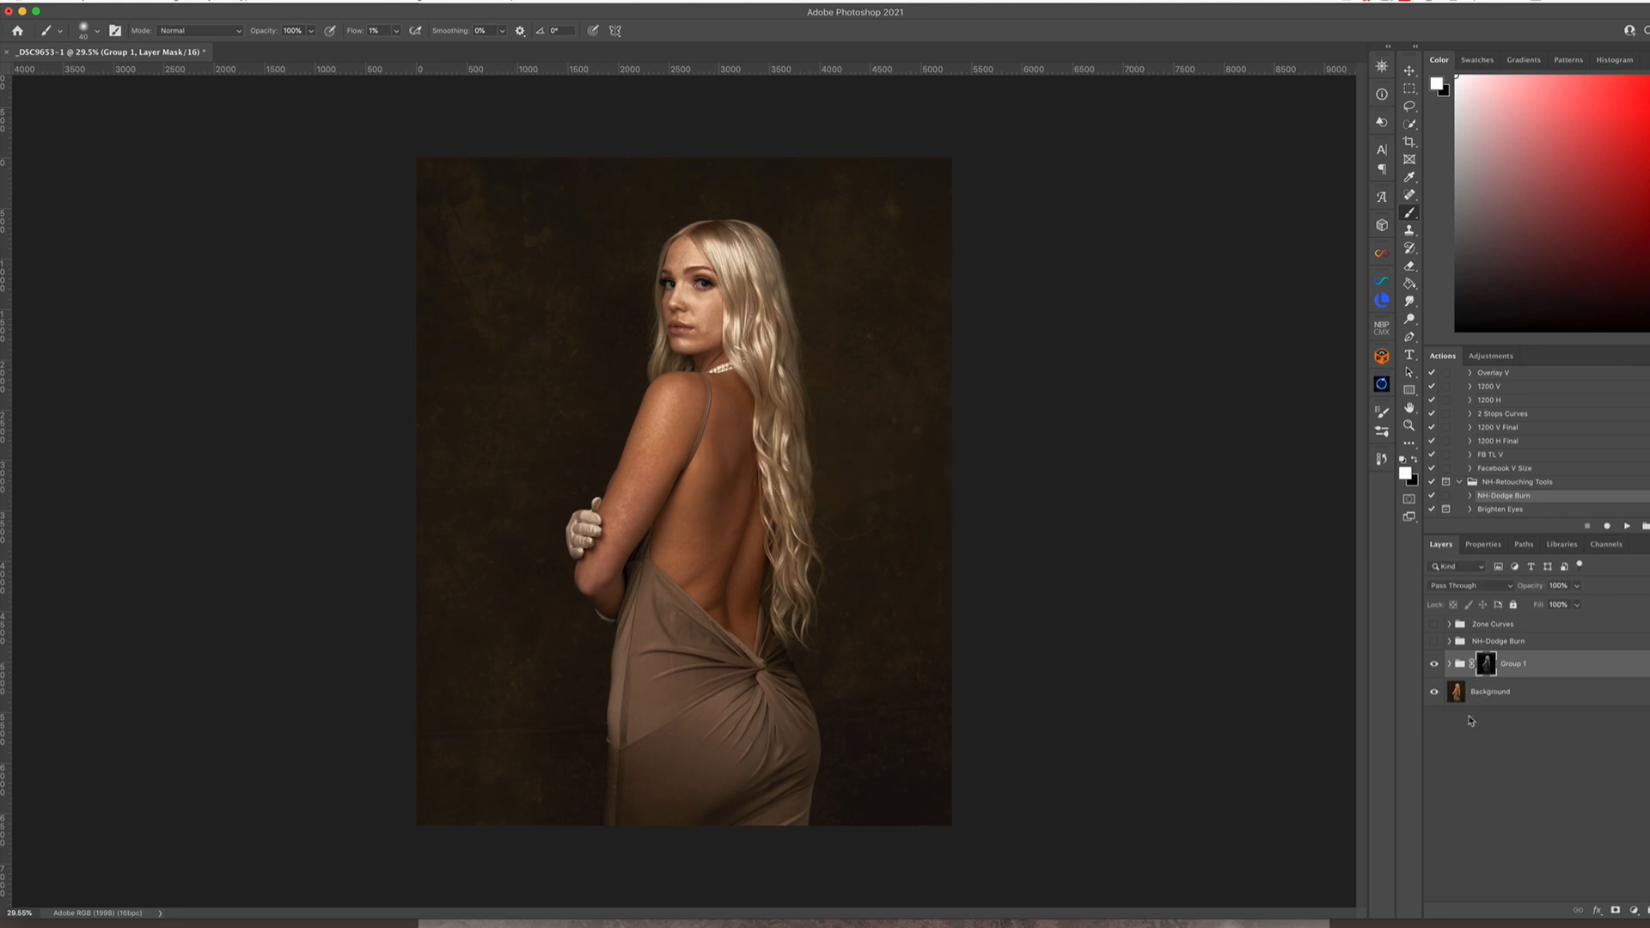
Compare the image with and without Group 1, reduce the group's opacity to soften the contrast effect, and hide the group
click(1434, 666)
click(1436, 667)
click(1577, 586)
drag(1580, 601, 1557, 606)
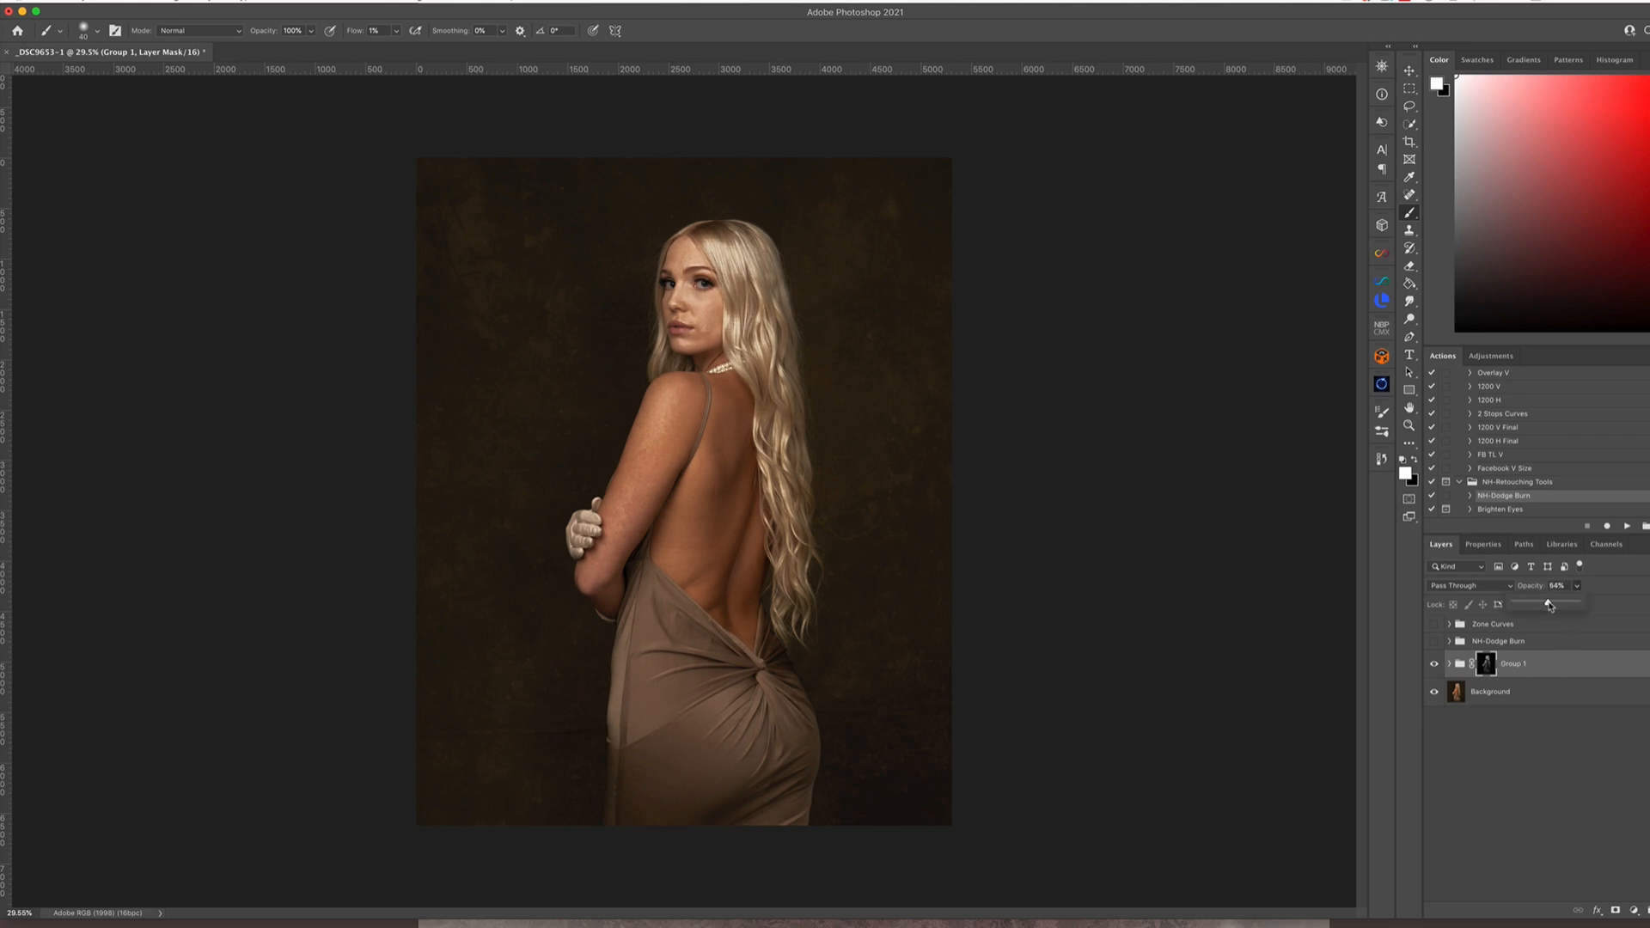
drag(1550, 606, 1546, 607)
click(1434, 664)
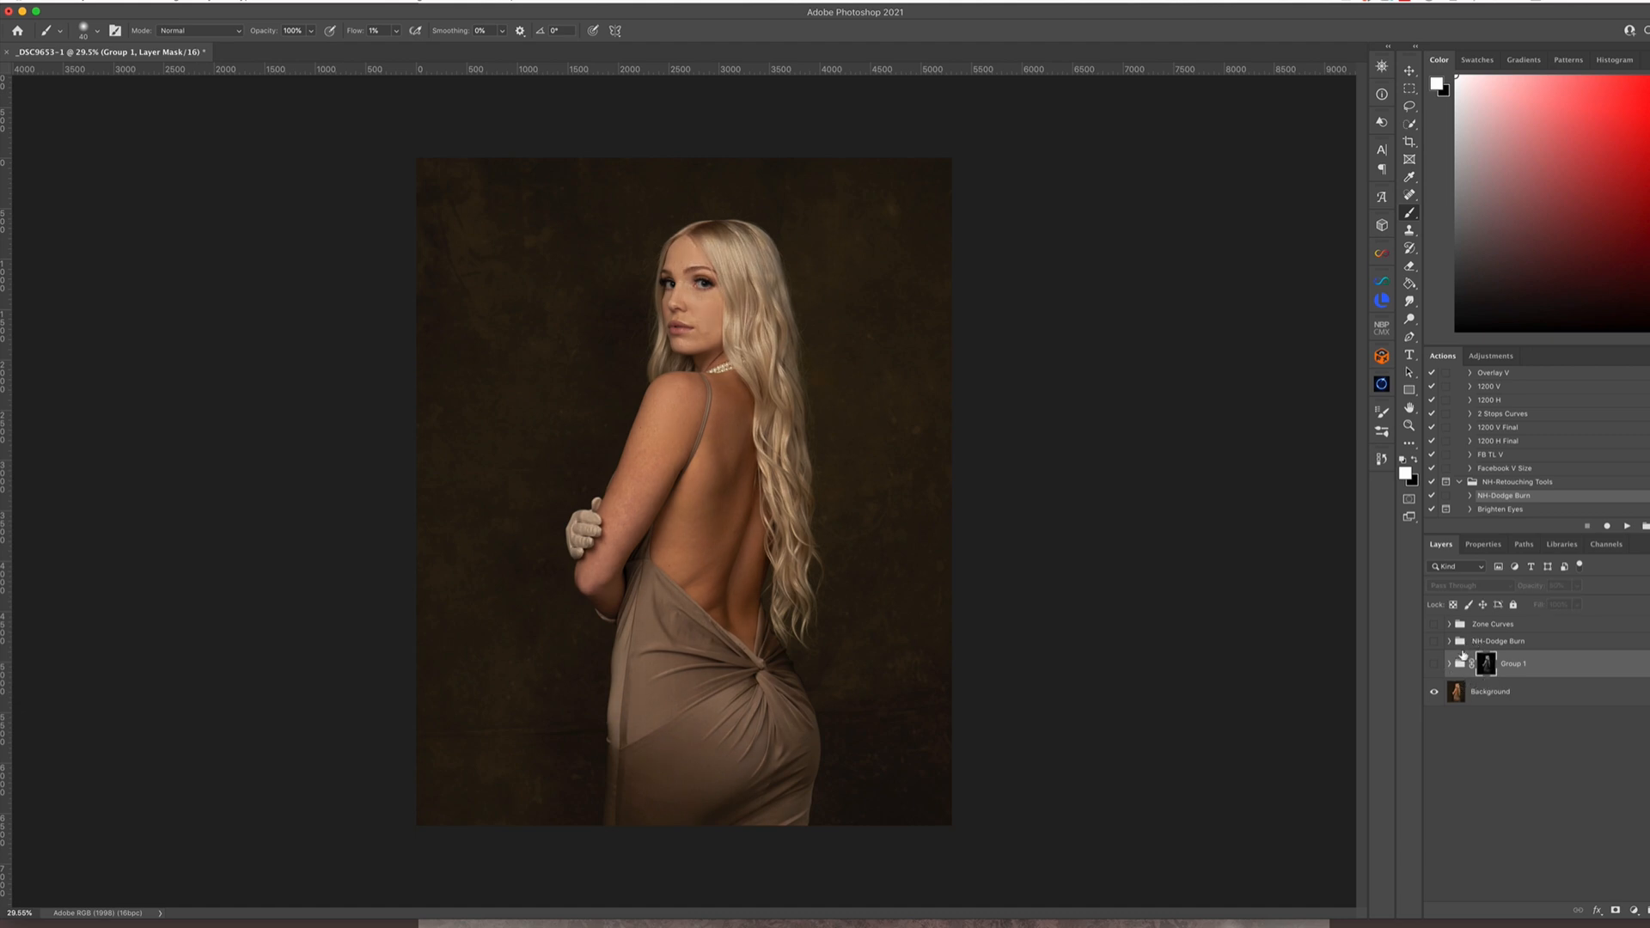
Look over the Lumenzia controls and review the existing Zone Curves group's layers and its effect on the portrait
click(1383, 301)
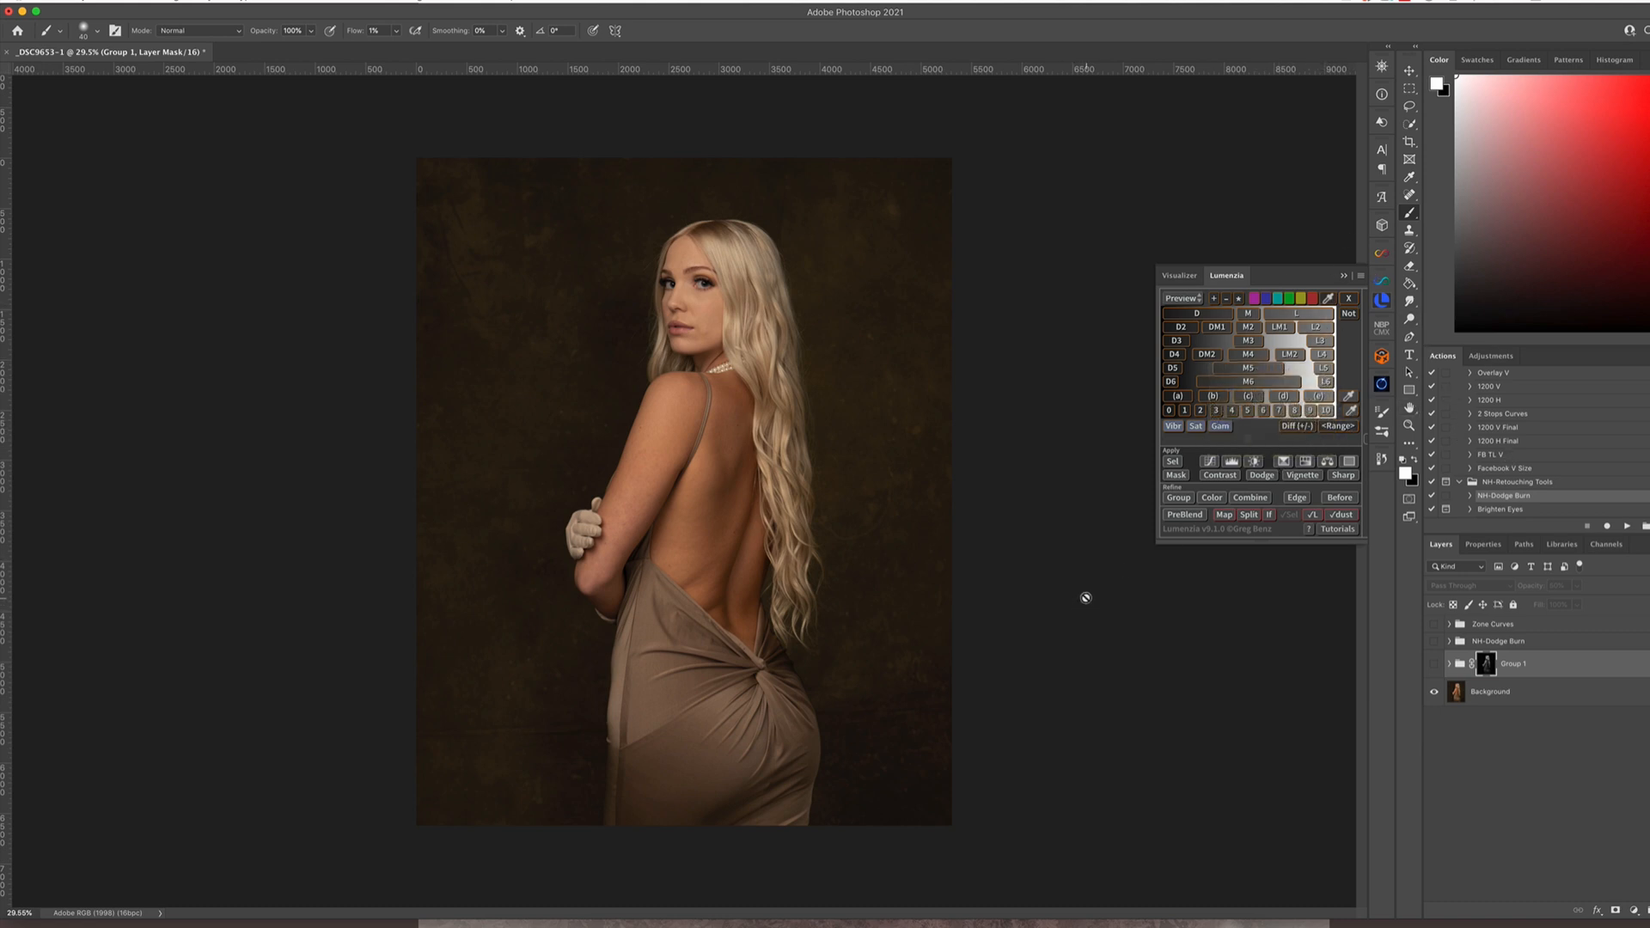
click(1345, 277)
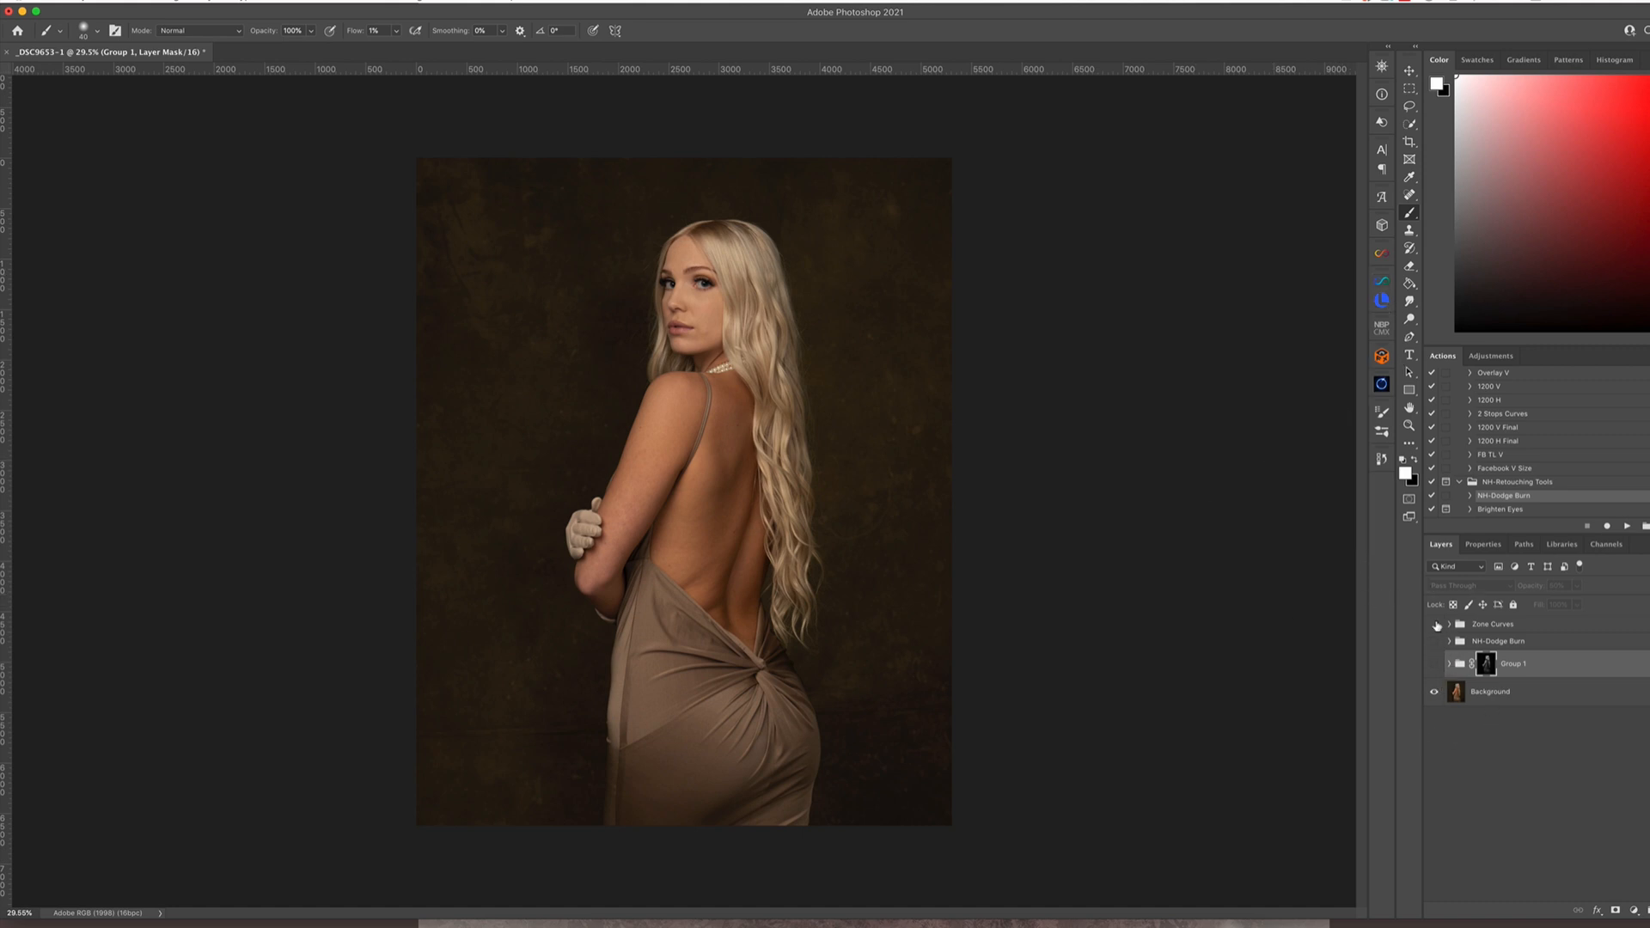
click(1434, 625)
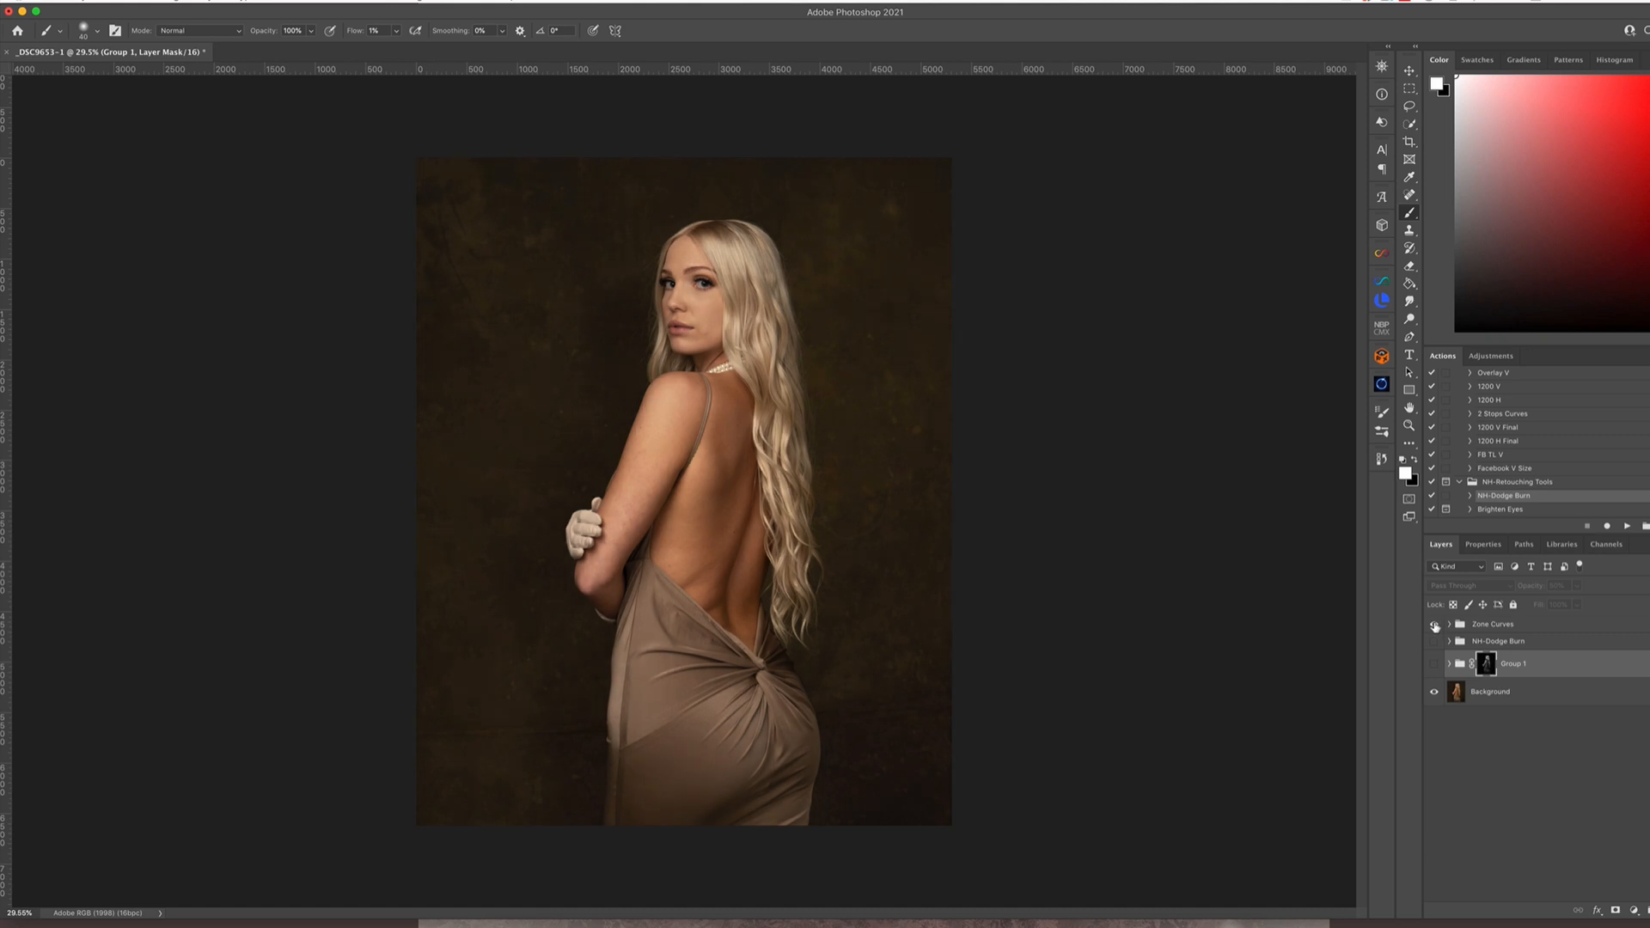
click(1449, 623)
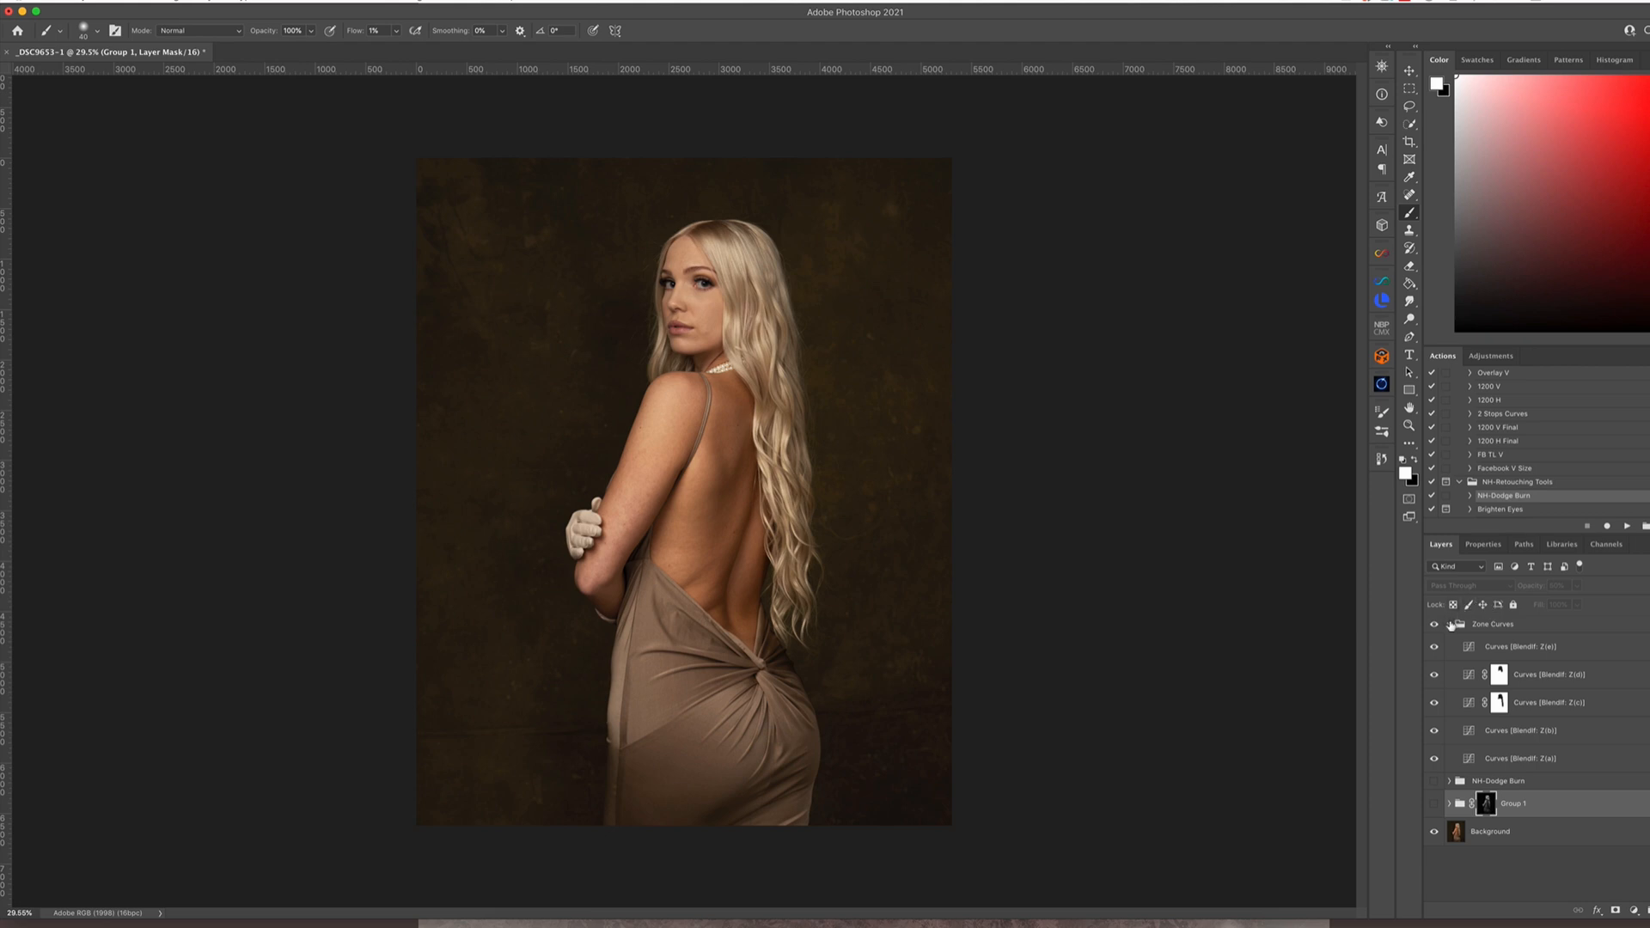
click(1449, 624)
click(1435, 625)
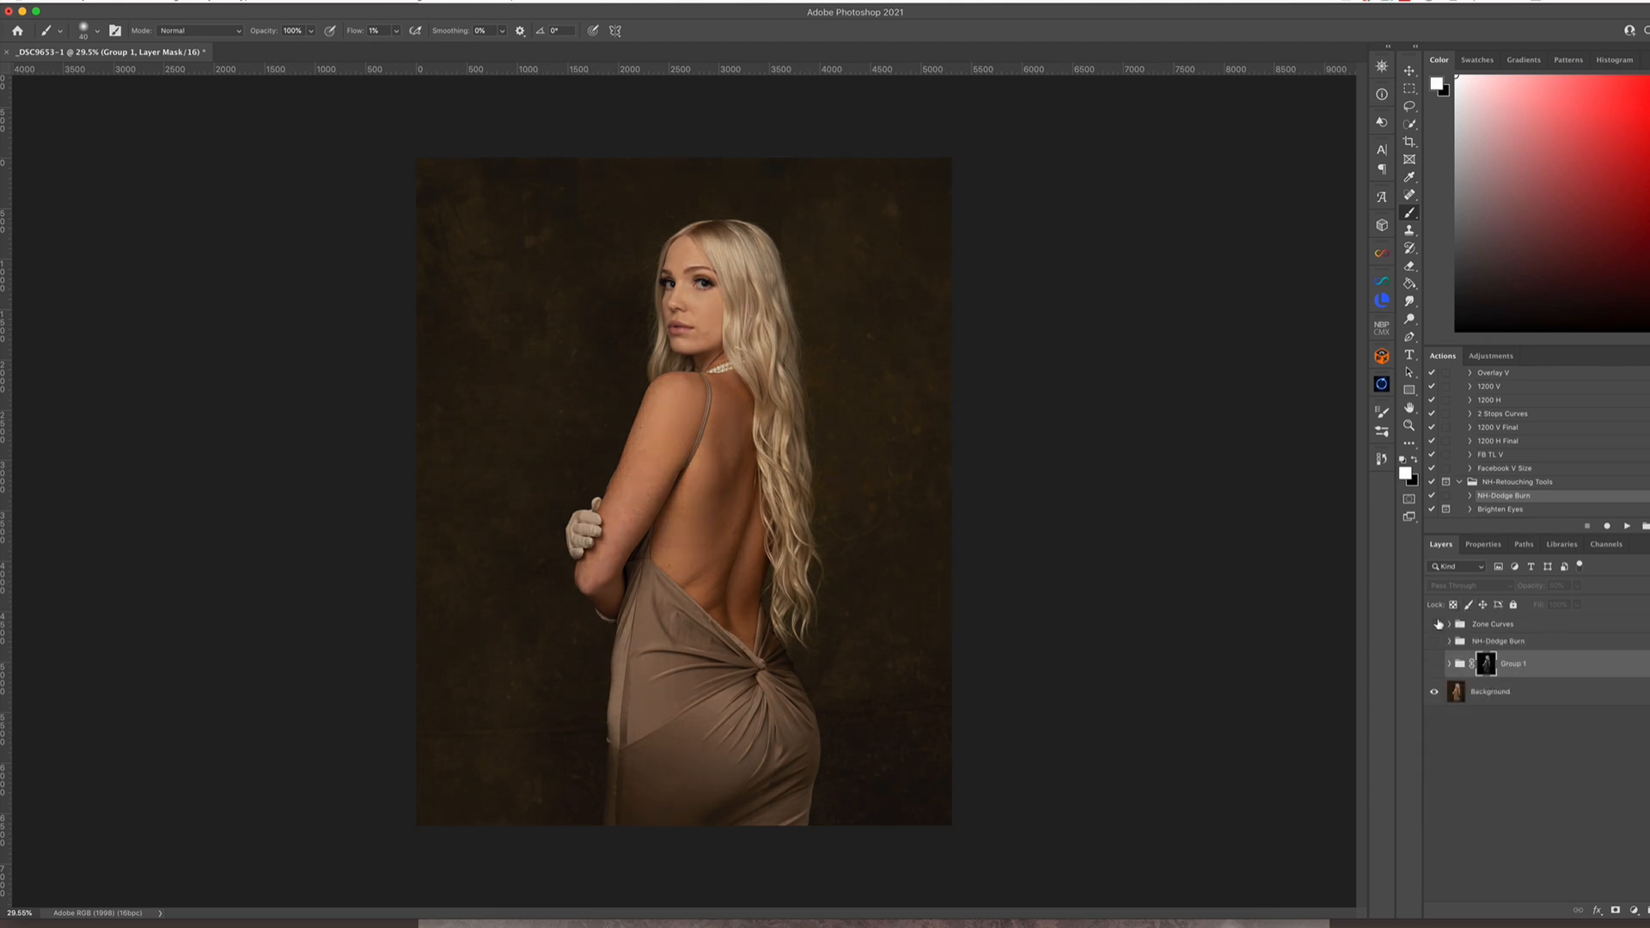
Delete the existing Zone Curves group
click(1435, 624)
click(1520, 627)
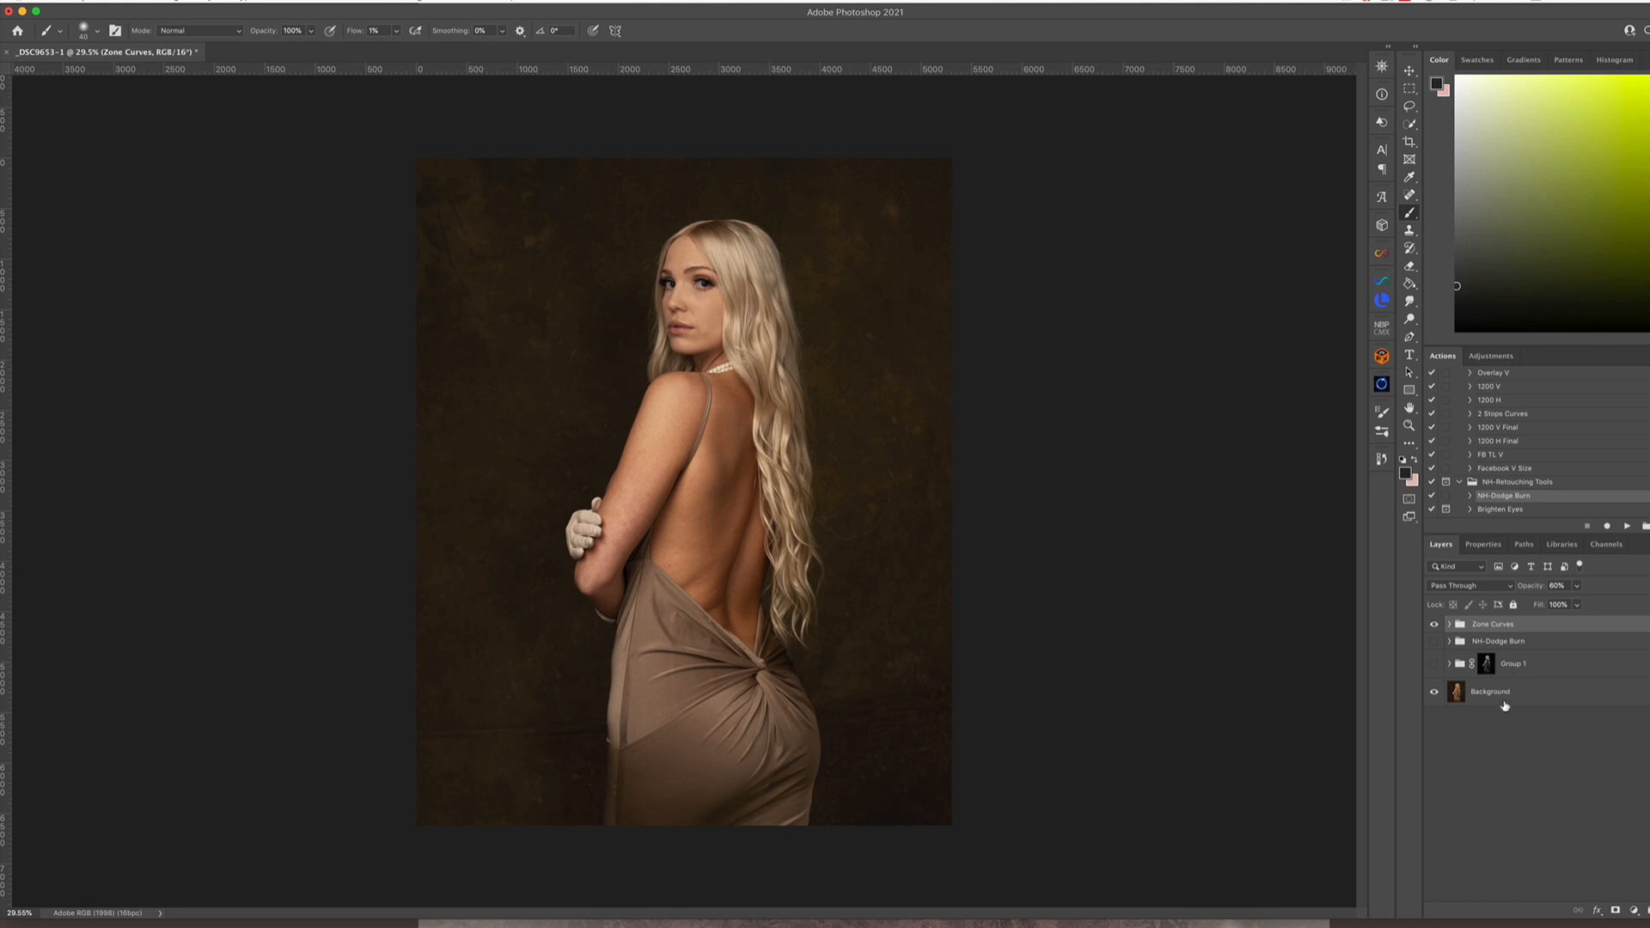
key(BackSpace)
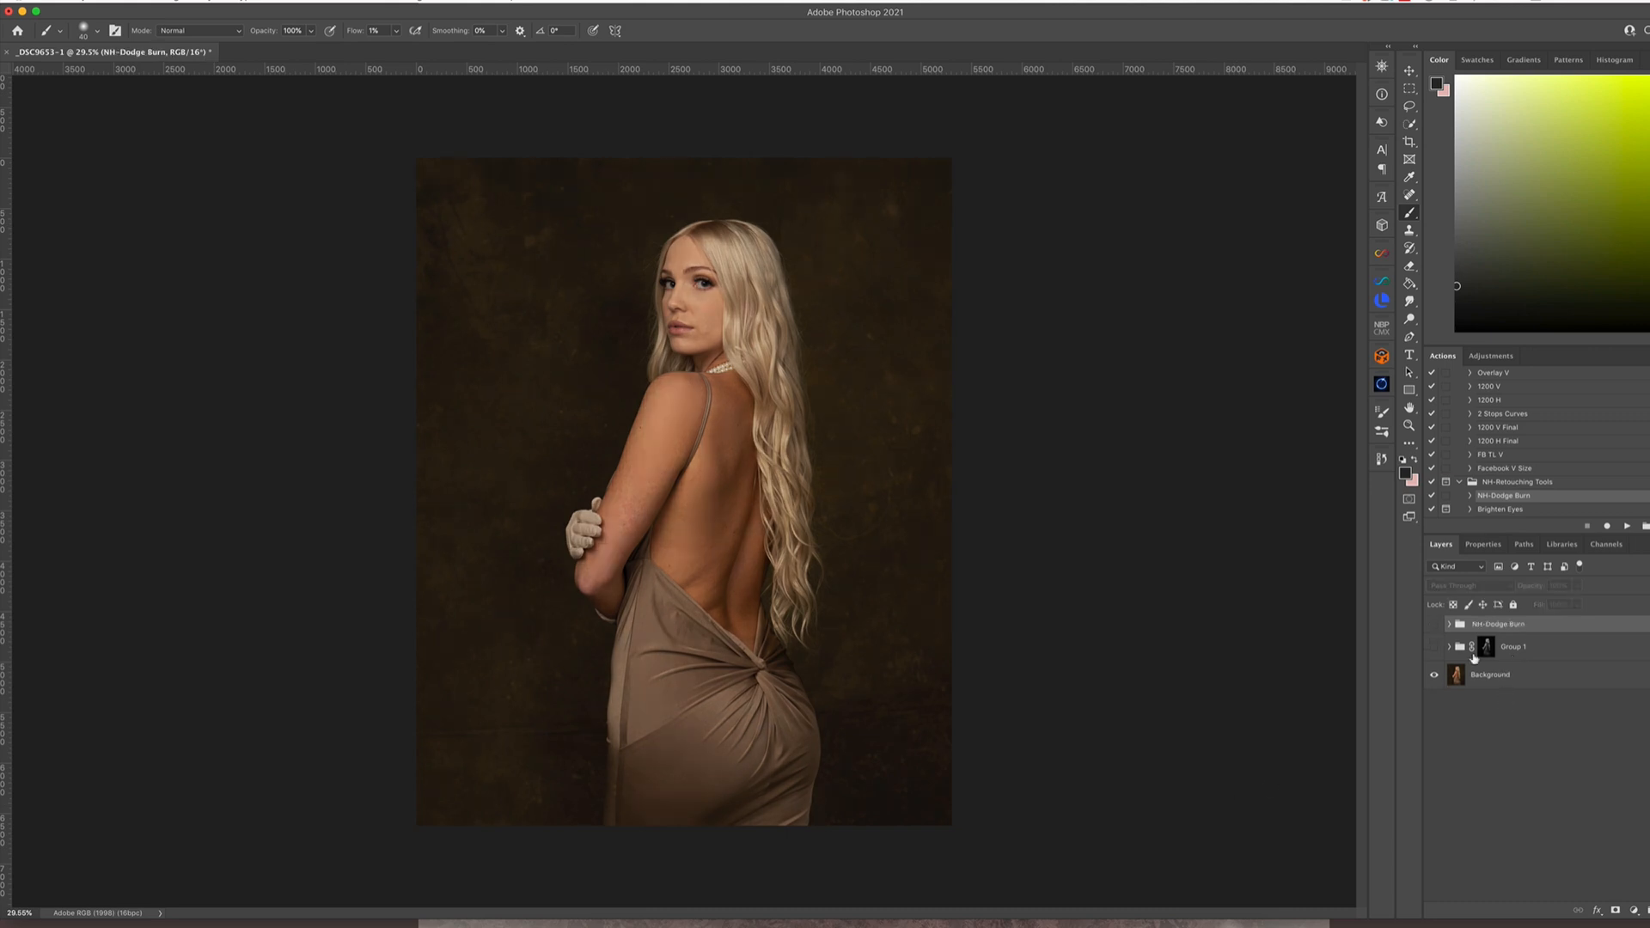
Duplicate the Background layer and use Lumenzia to create Curves for all wide zones as BlendIf
click(1517, 685)
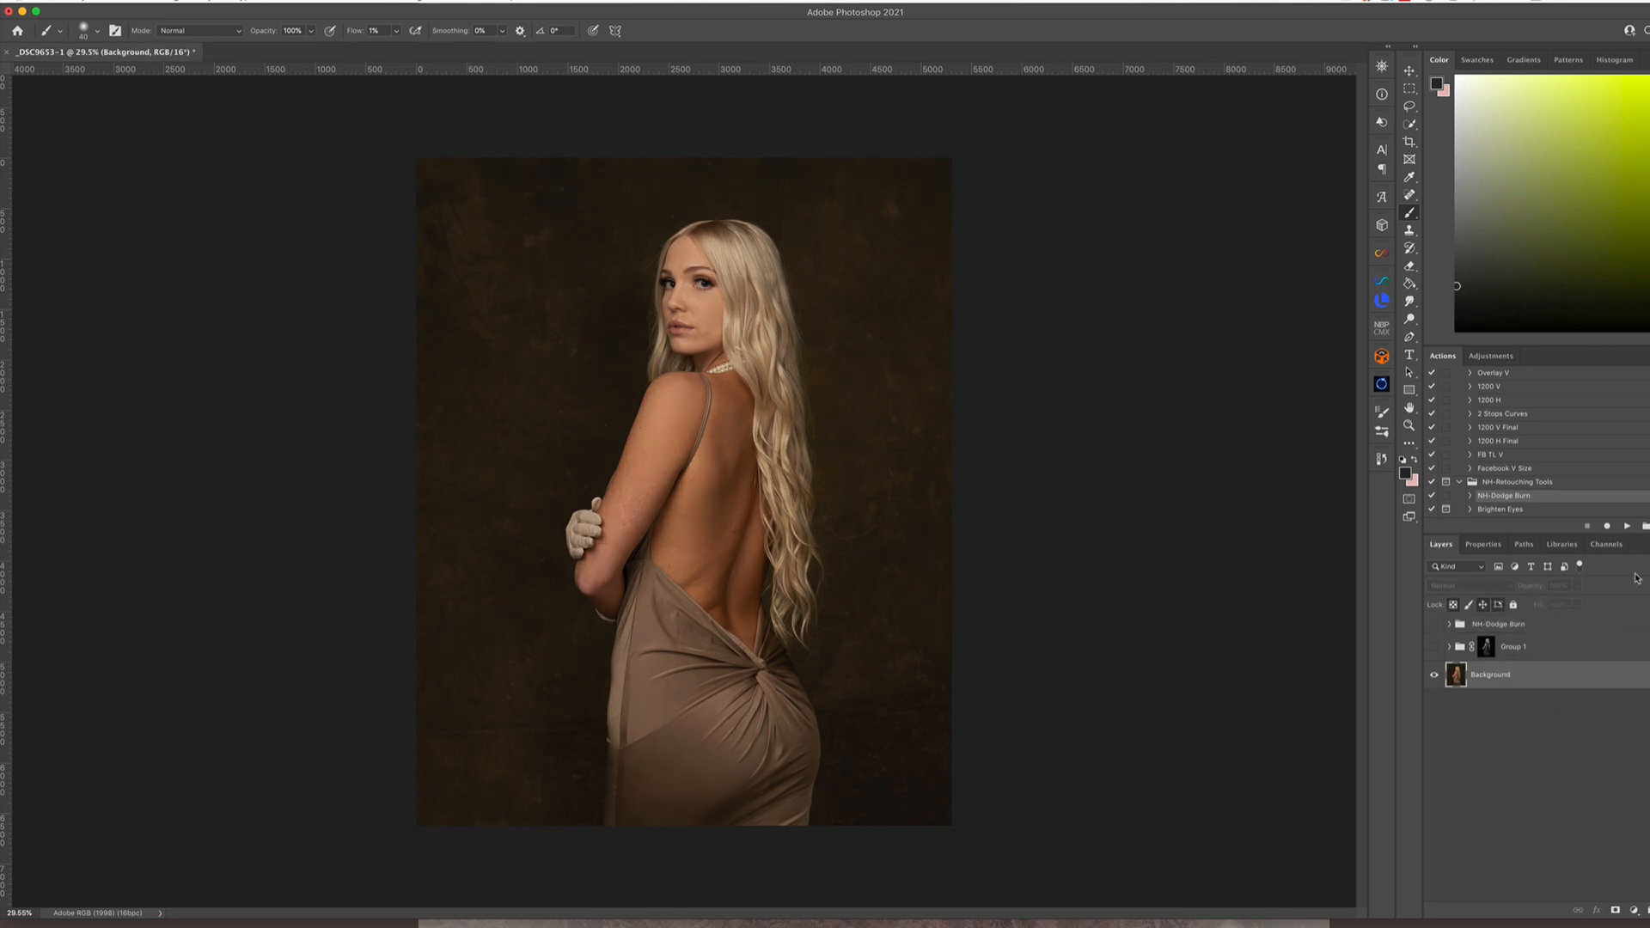
key(super+j)
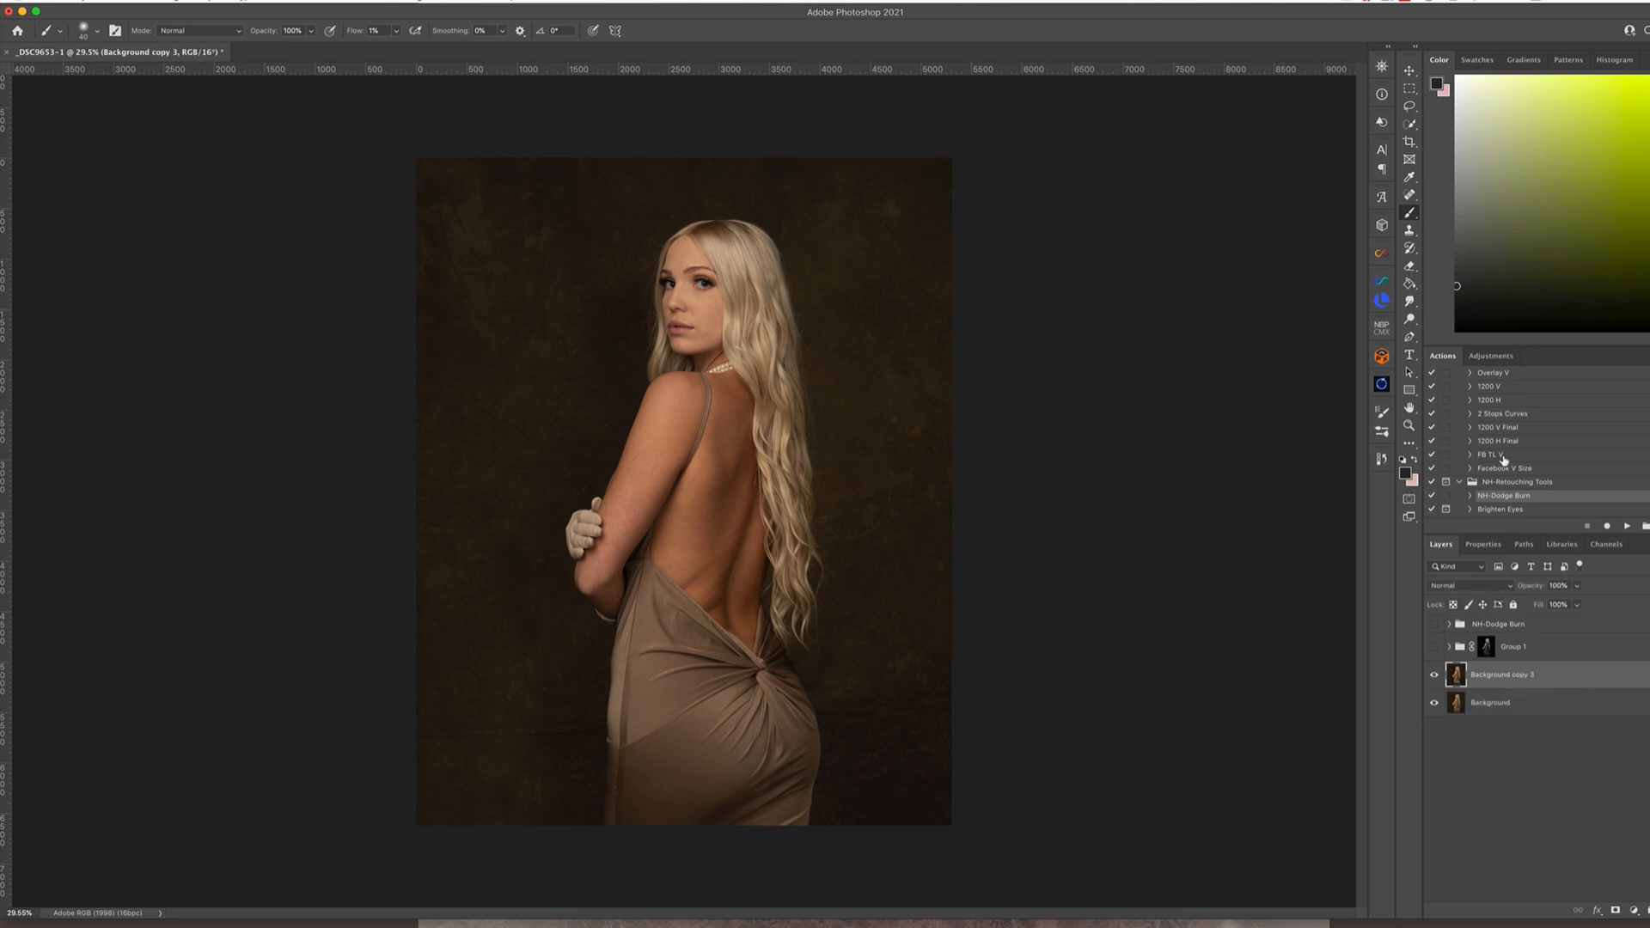
click(1382, 301)
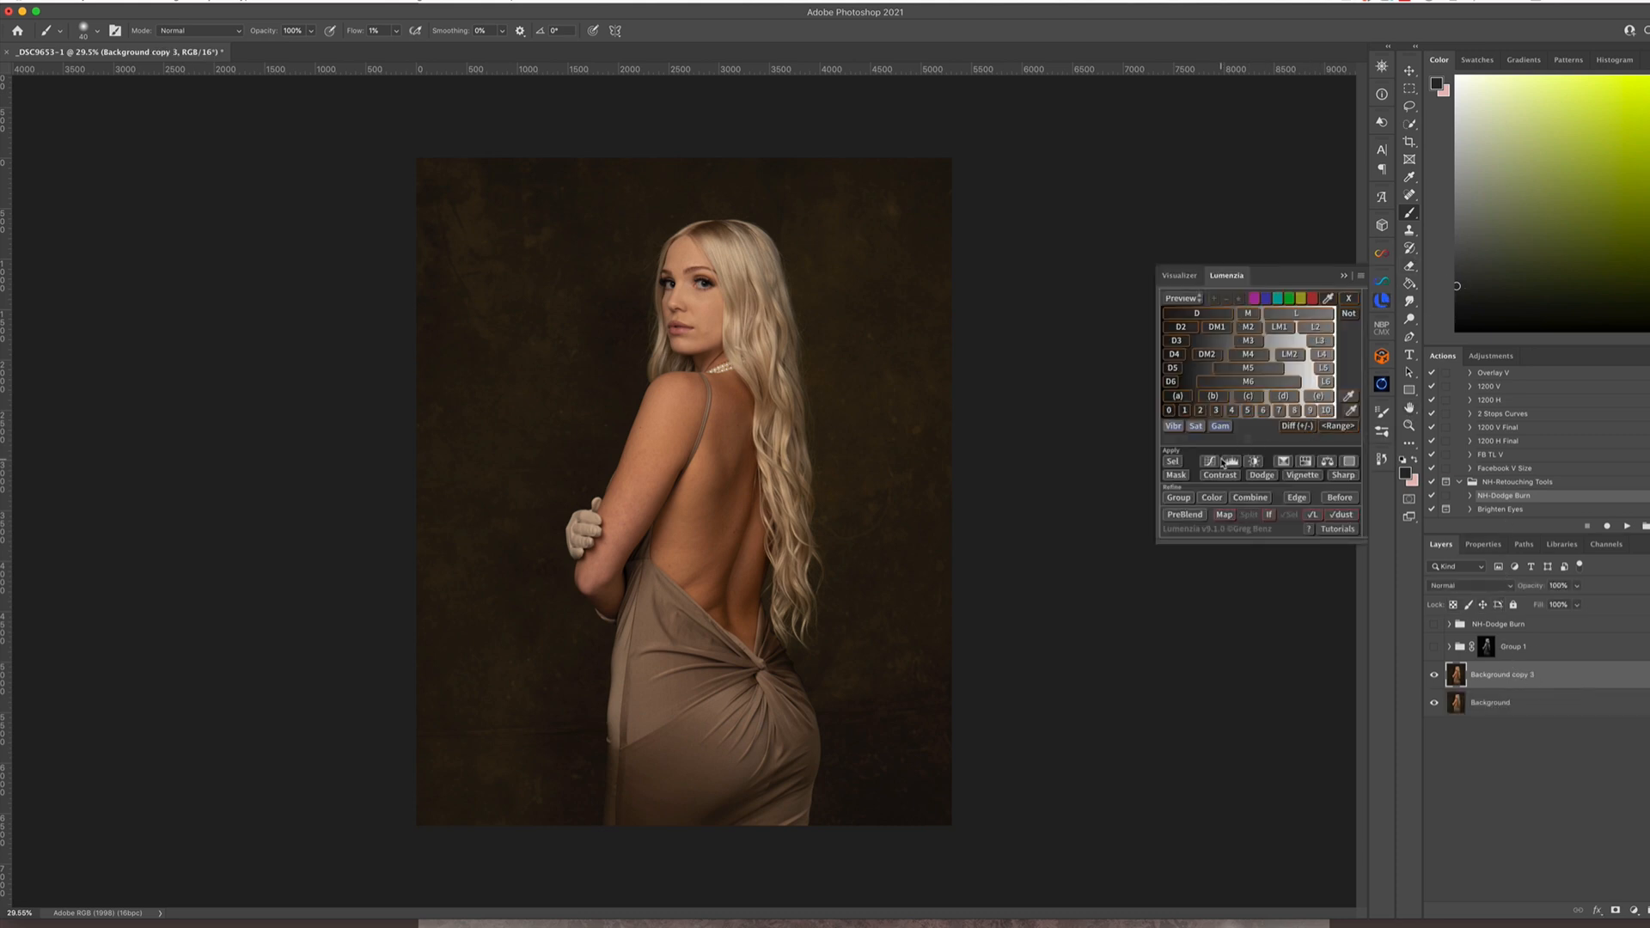
click(1210, 462)
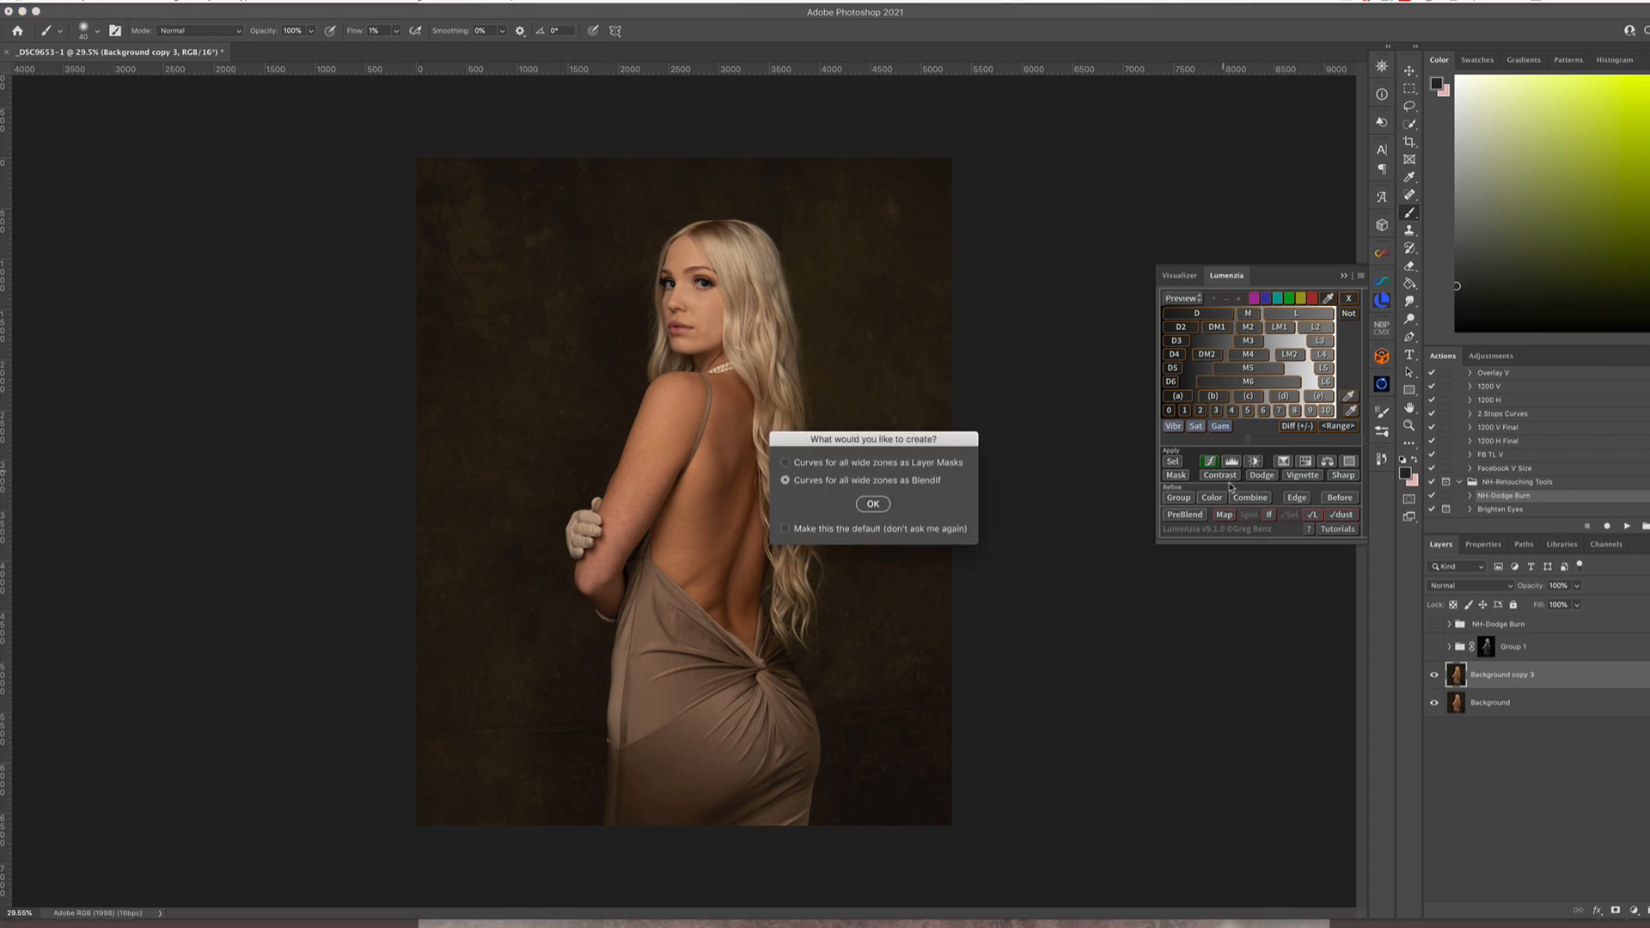
click(875, 505)
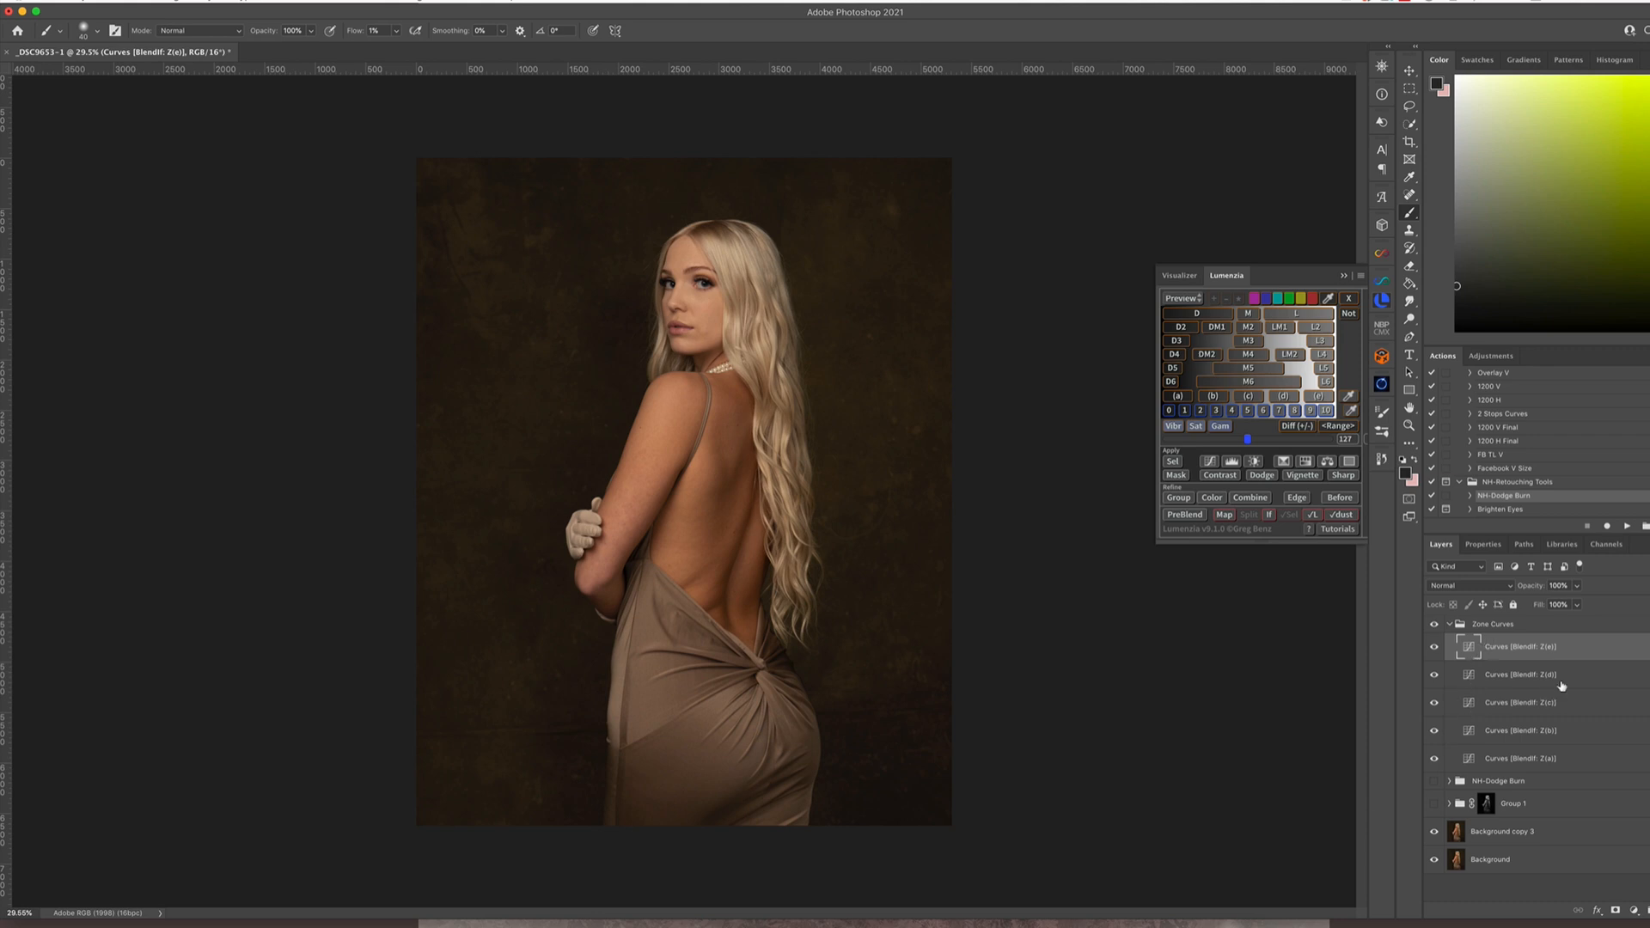
Brighten the Z(e) zone curve at input 180 to output 223, and darken the Z(a) curve at input 48 to output 42
double_click(1470, 651)
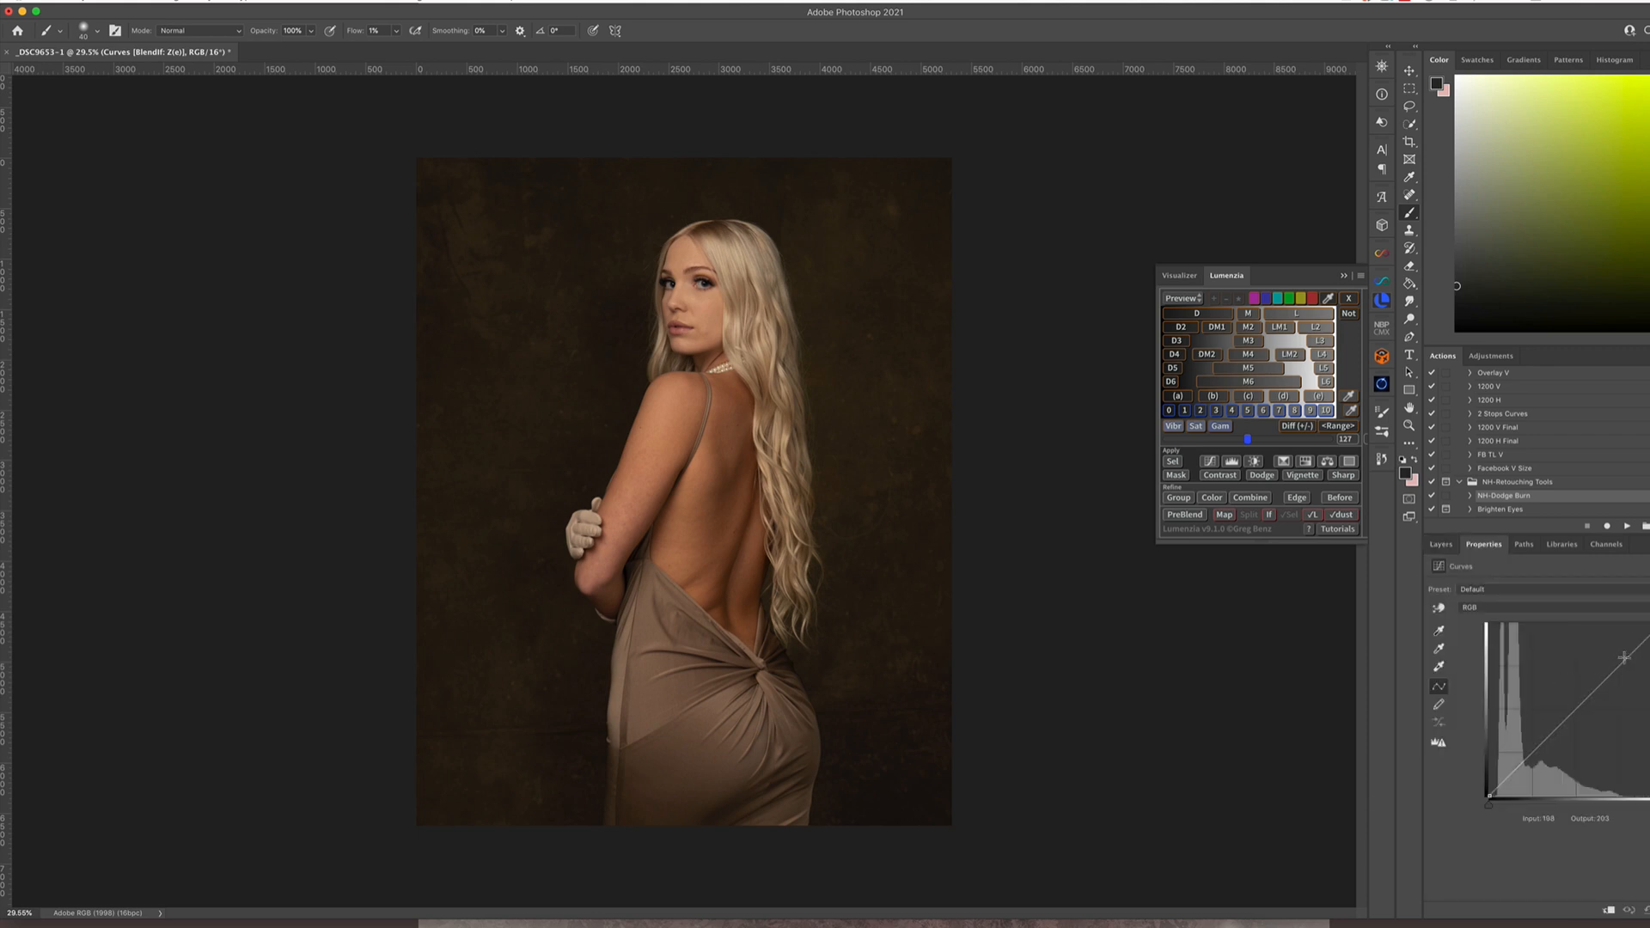
drag(1624, 657, 1614, 646)
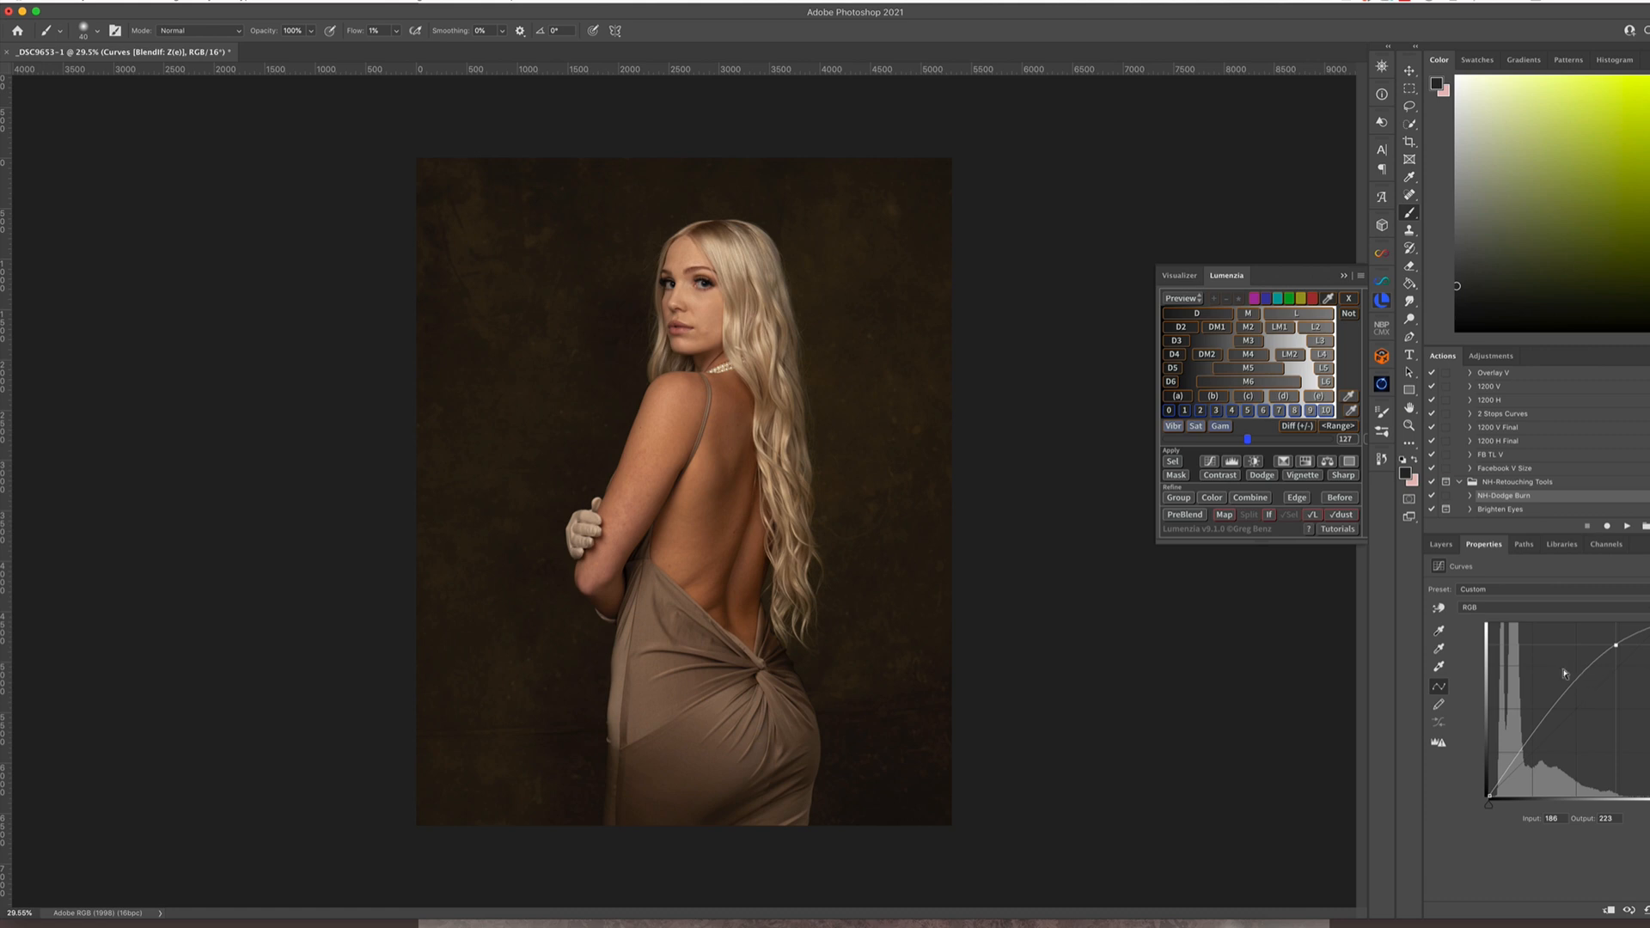
click(1442, 544)
double_click(1469, 758)
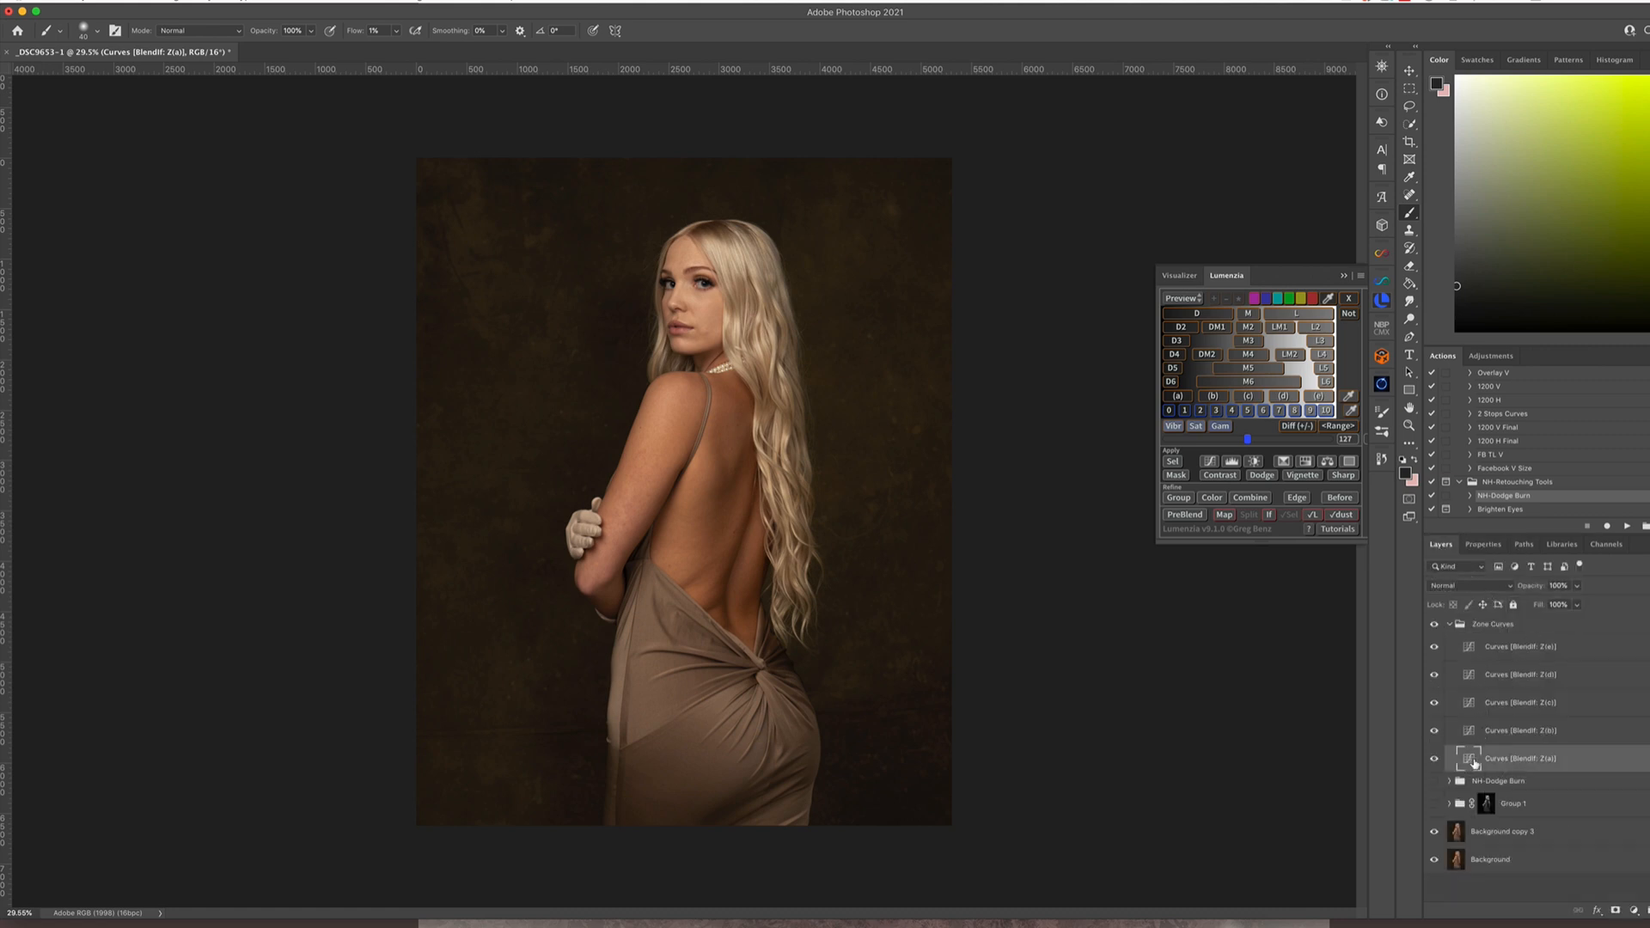
drag(1523, 766, 1522, 768)
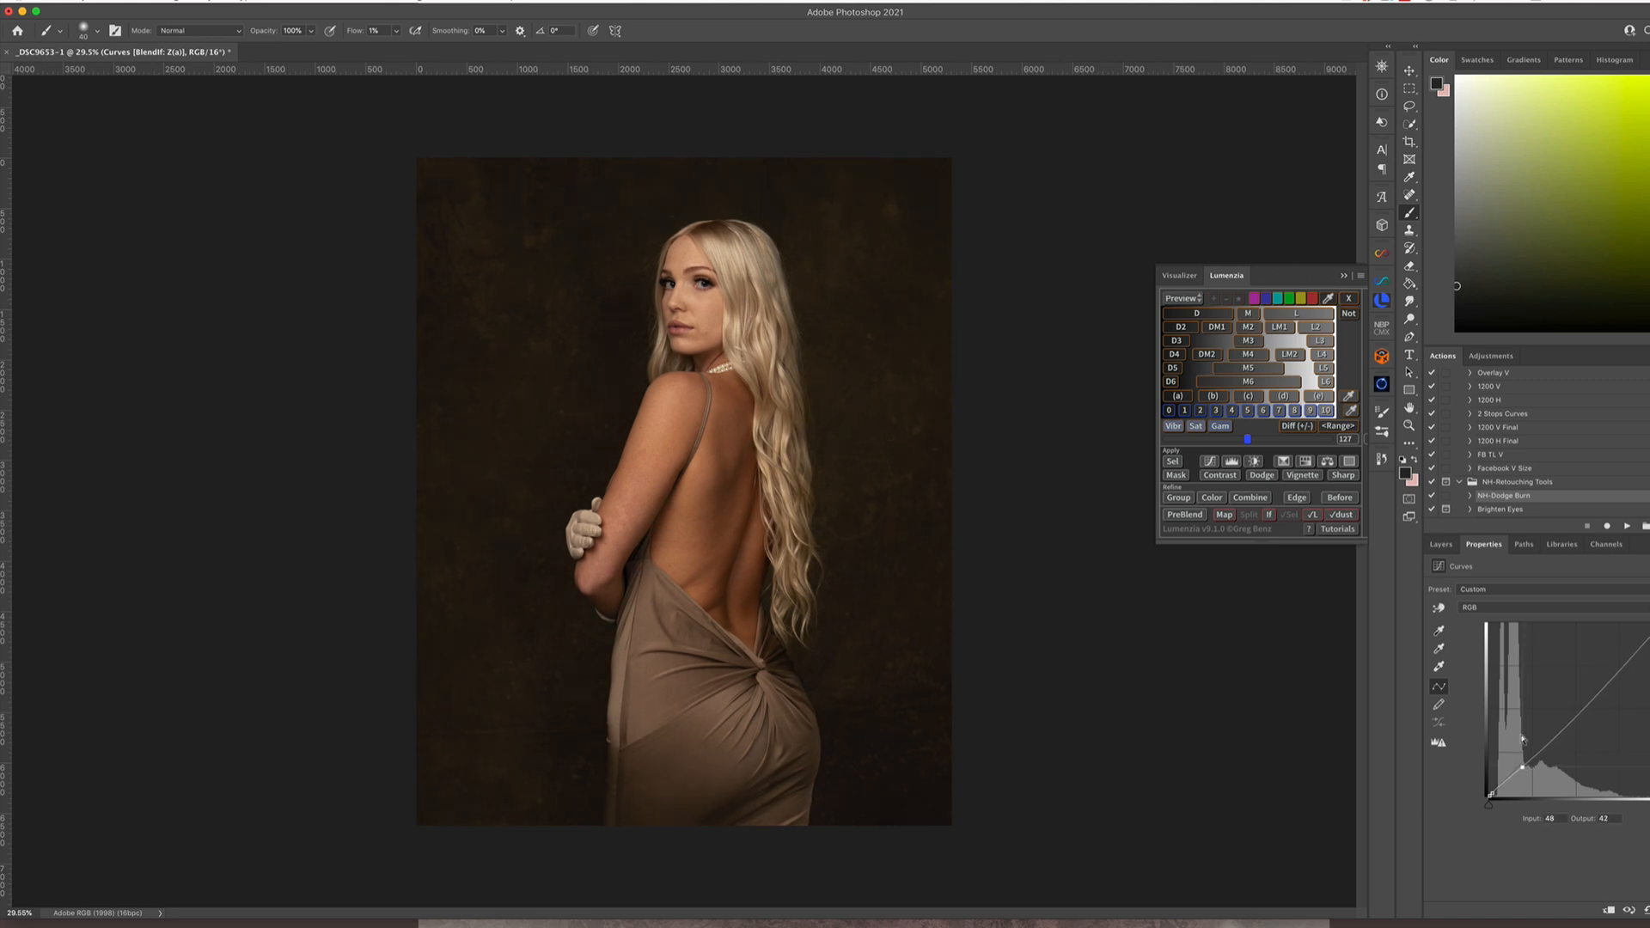
Darken the Z(b) zone curve slightly by pulling its lower-midtone point down to an output of about 77
click(1442, 546)
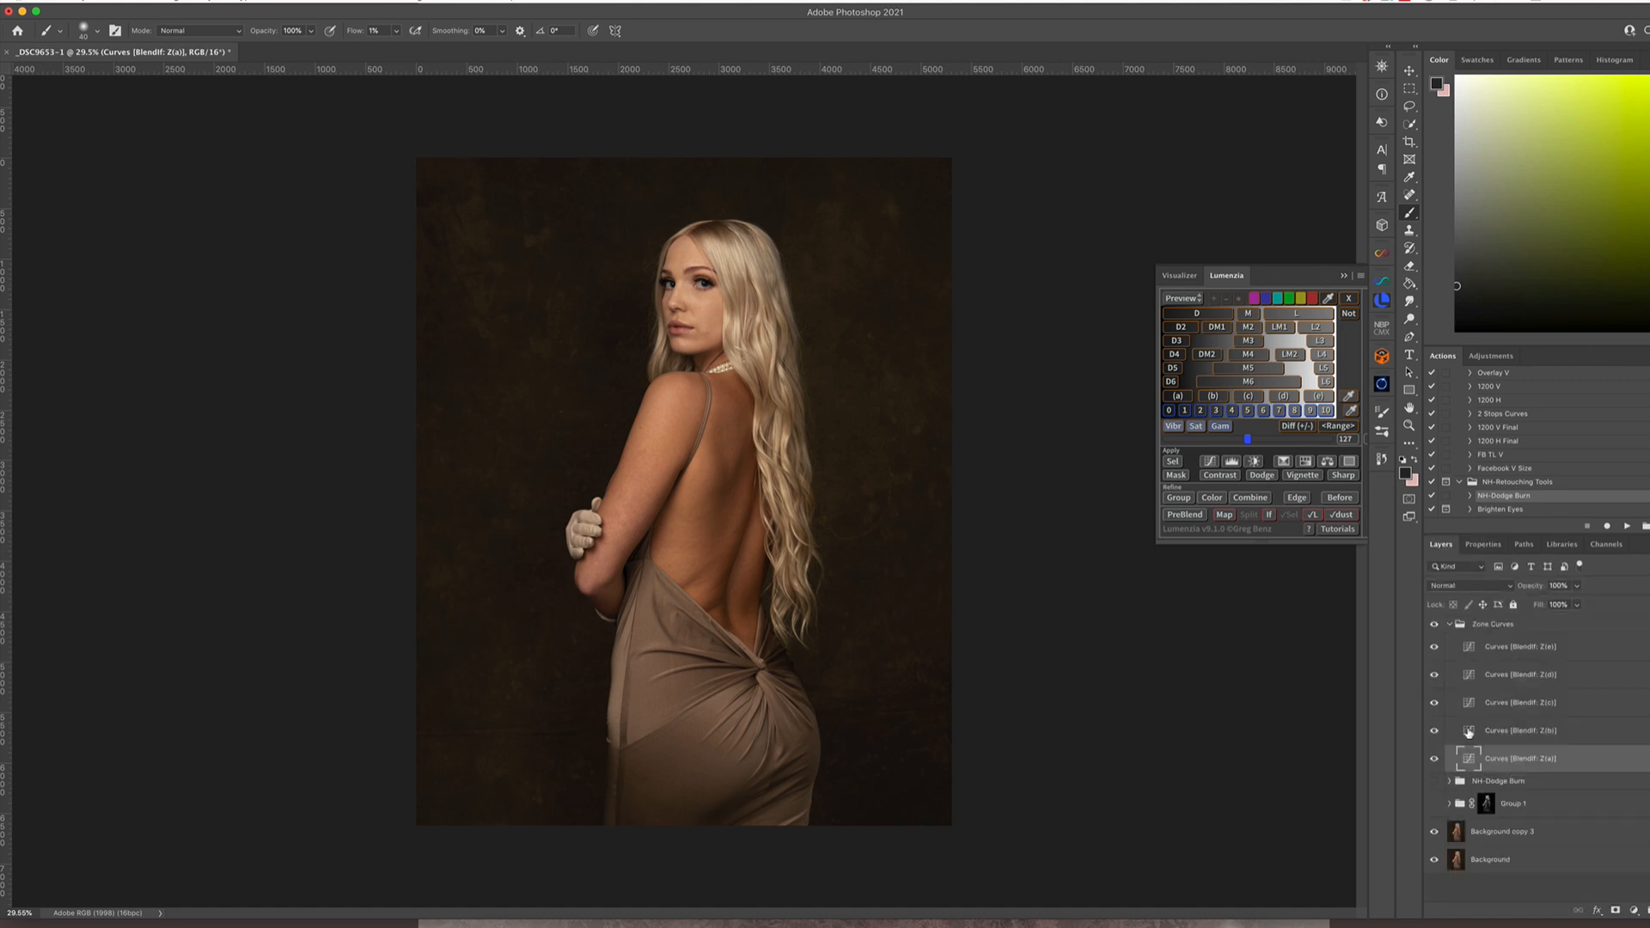
double_click(1469, 730)
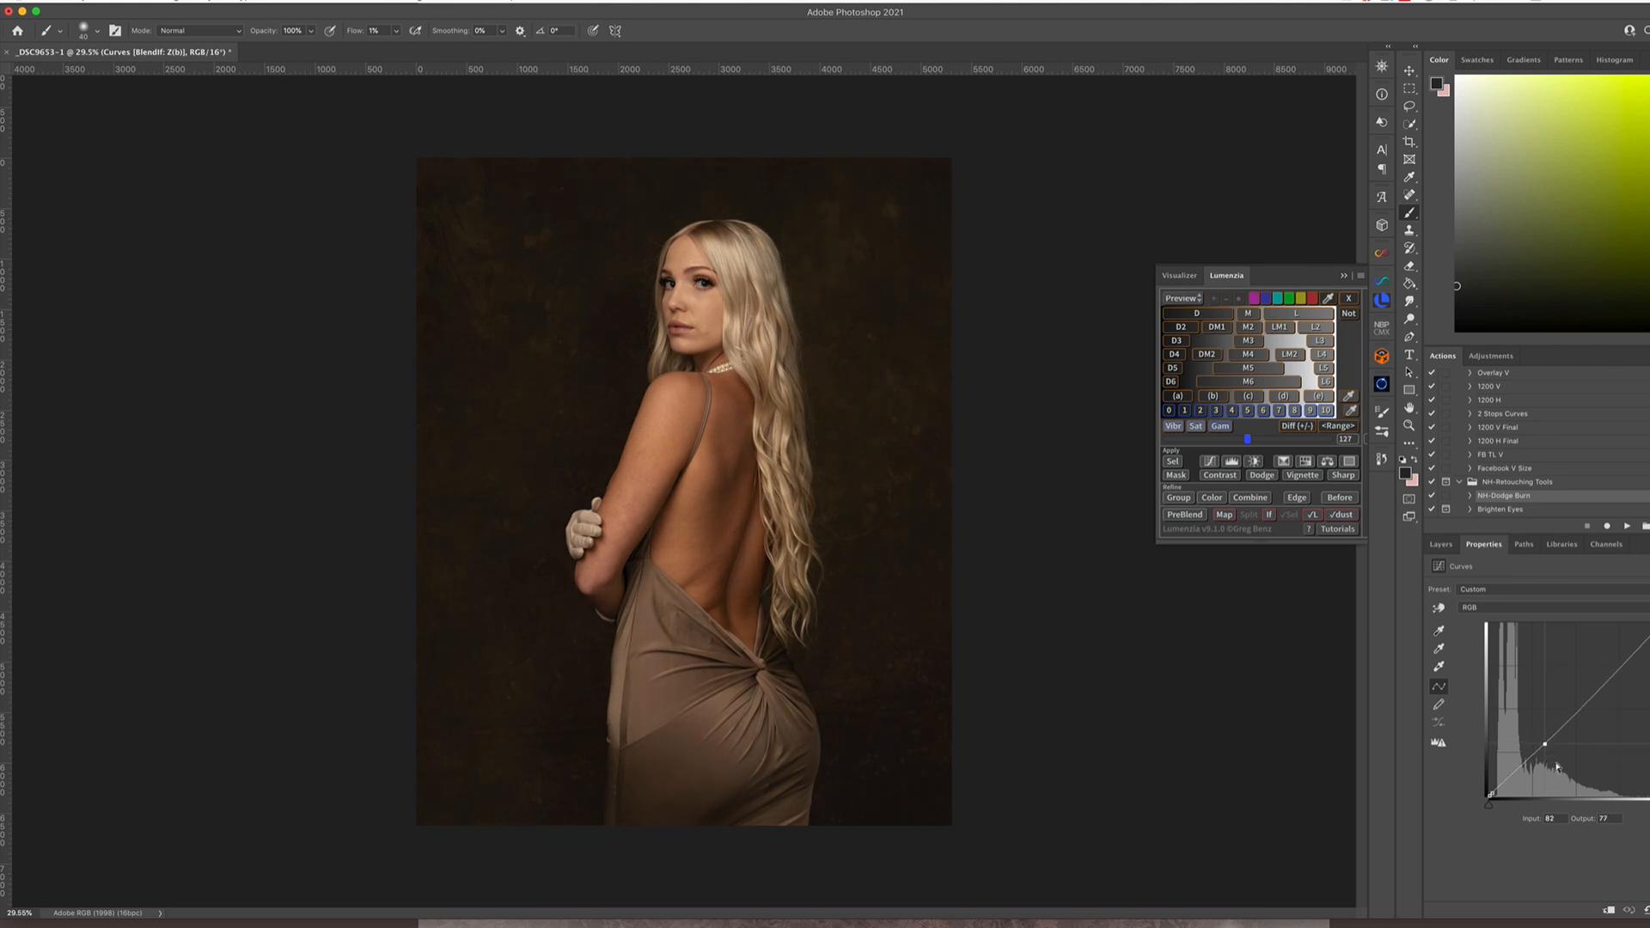
drag(1546, 743, 1547, 745)
click(1442, 544)
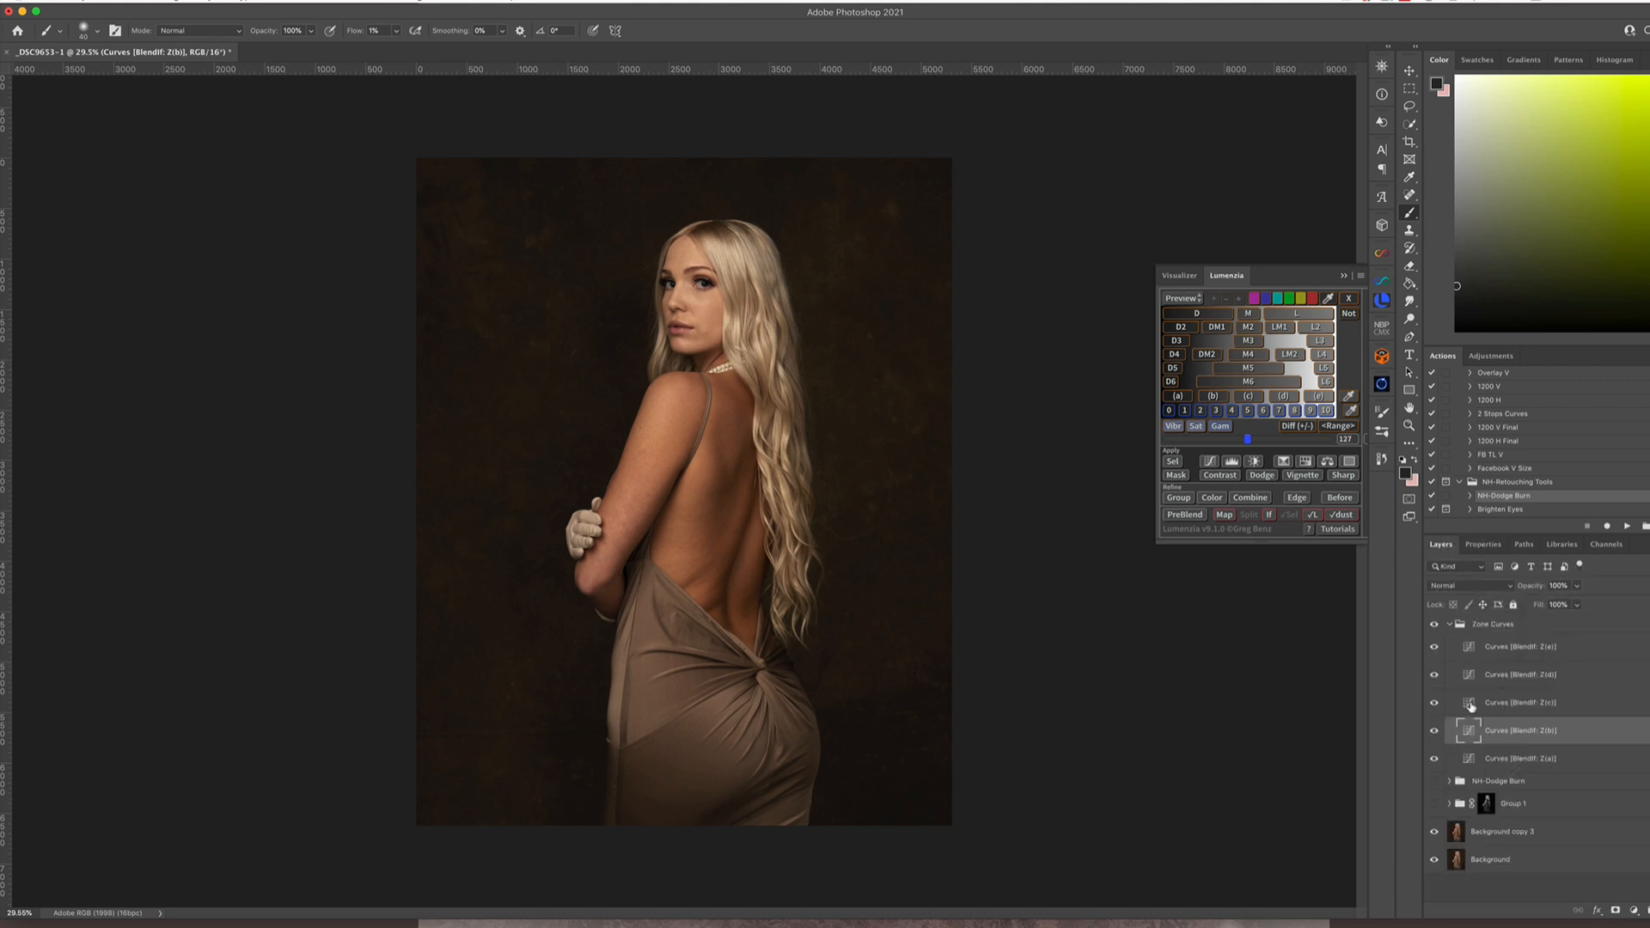
Add a shadow point to the Z(c) zone curve near input 48 and lift the Z(d) curve slightly around its midtones
double_click(1470, 704)
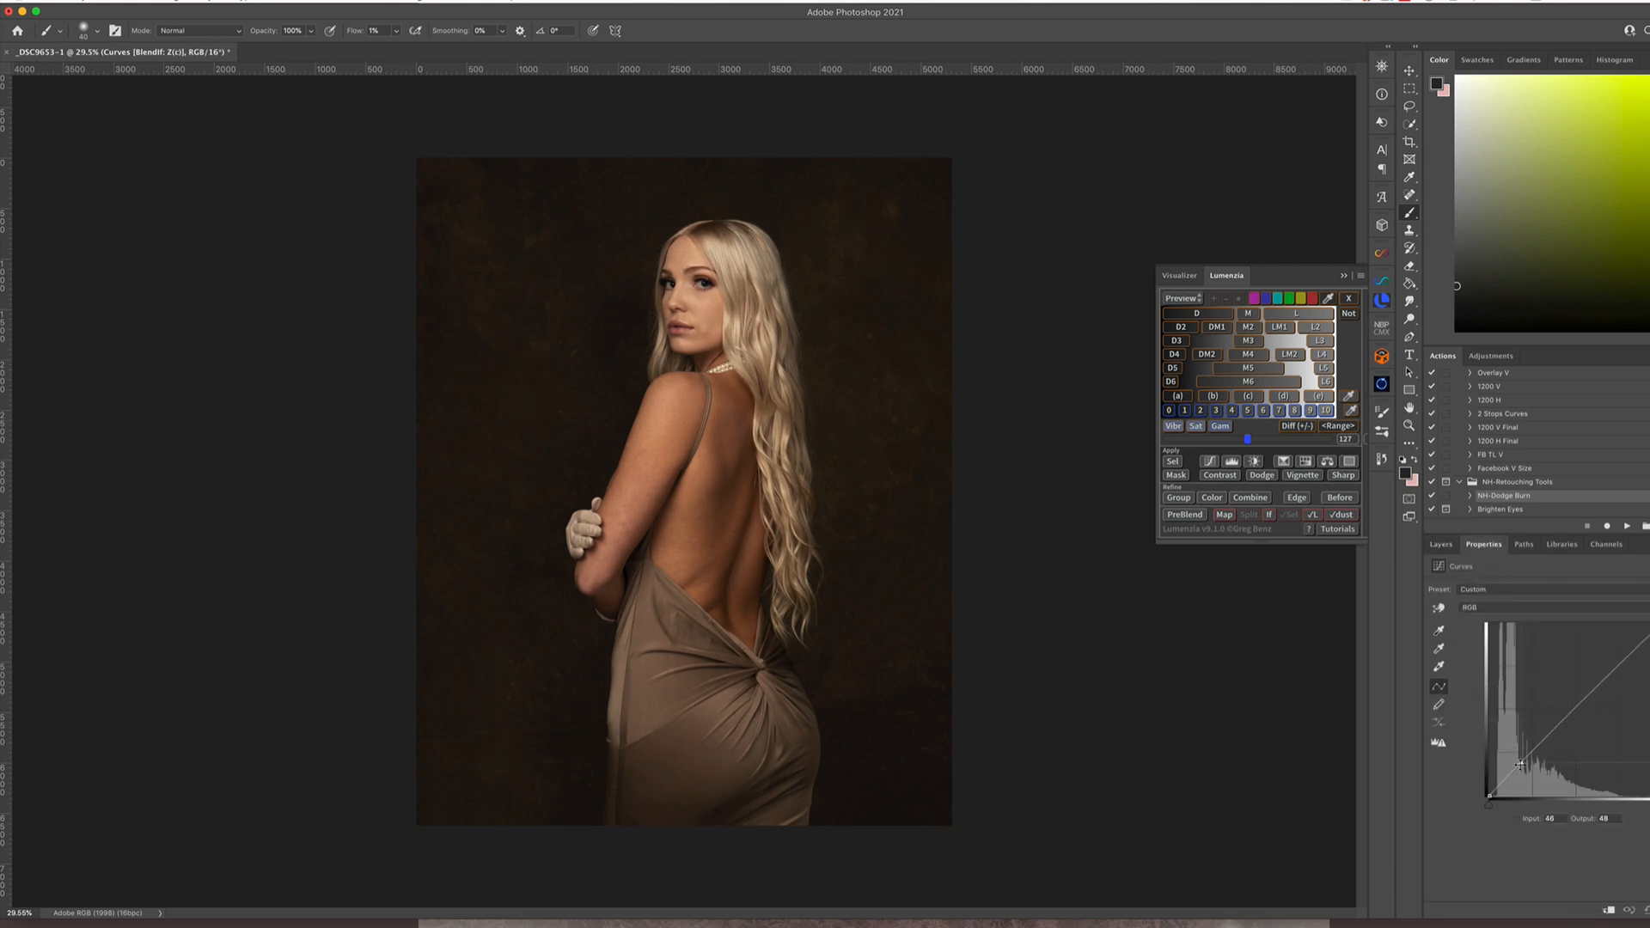
drag(1519, 765, 1520, 765)
click(1441, 544)
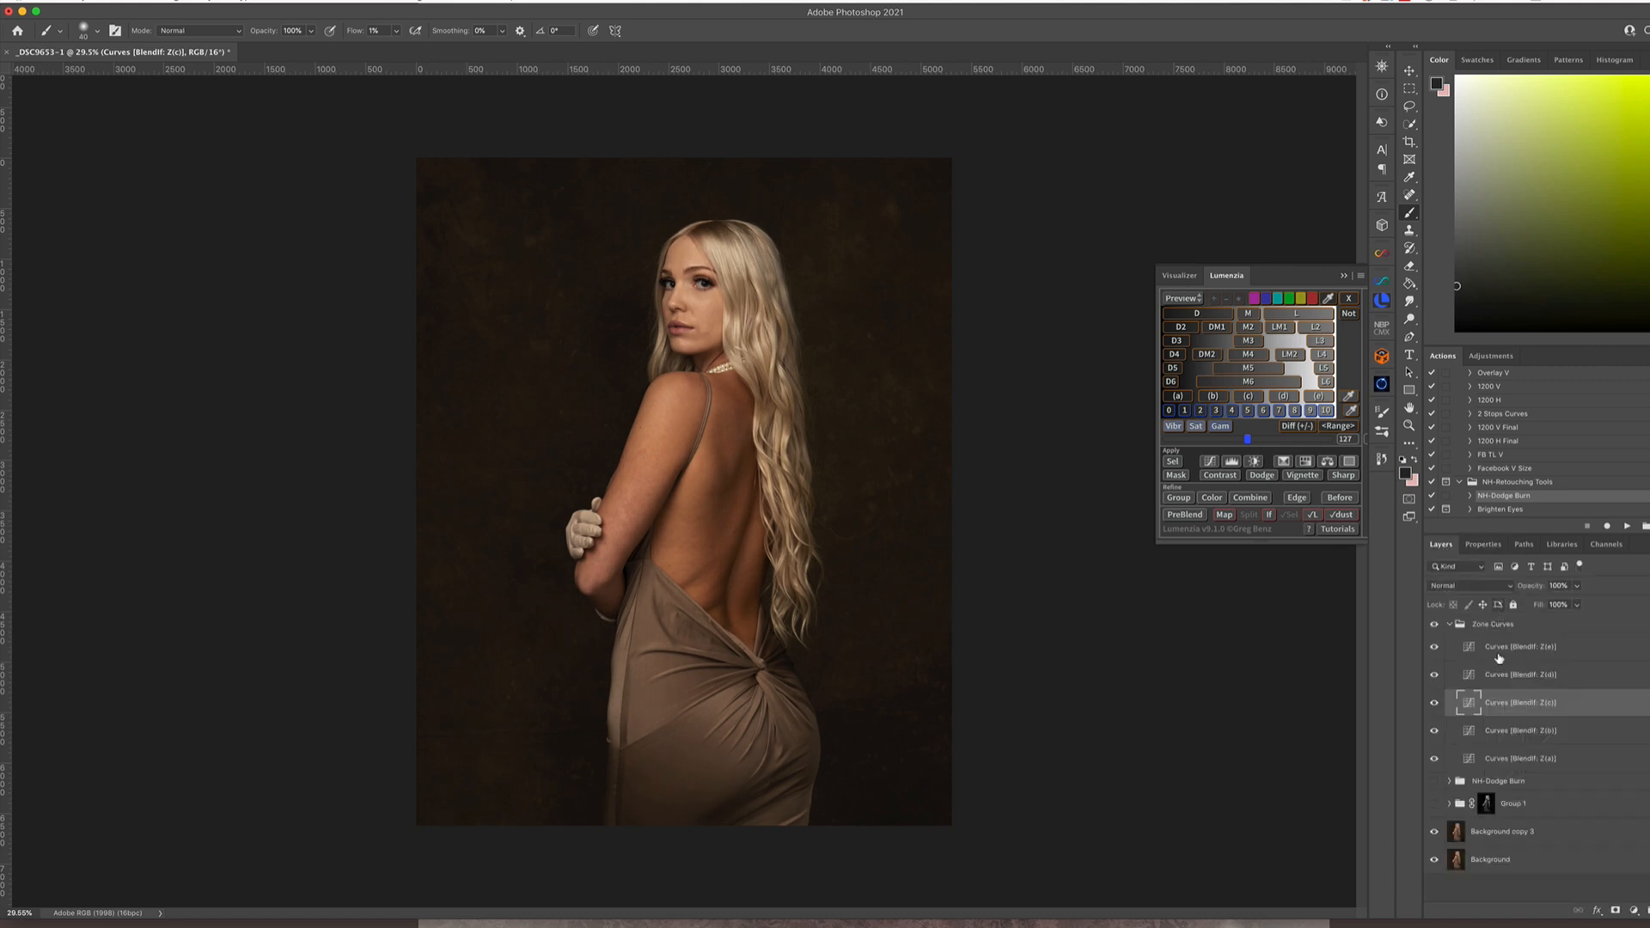
double_click(1469, 676)
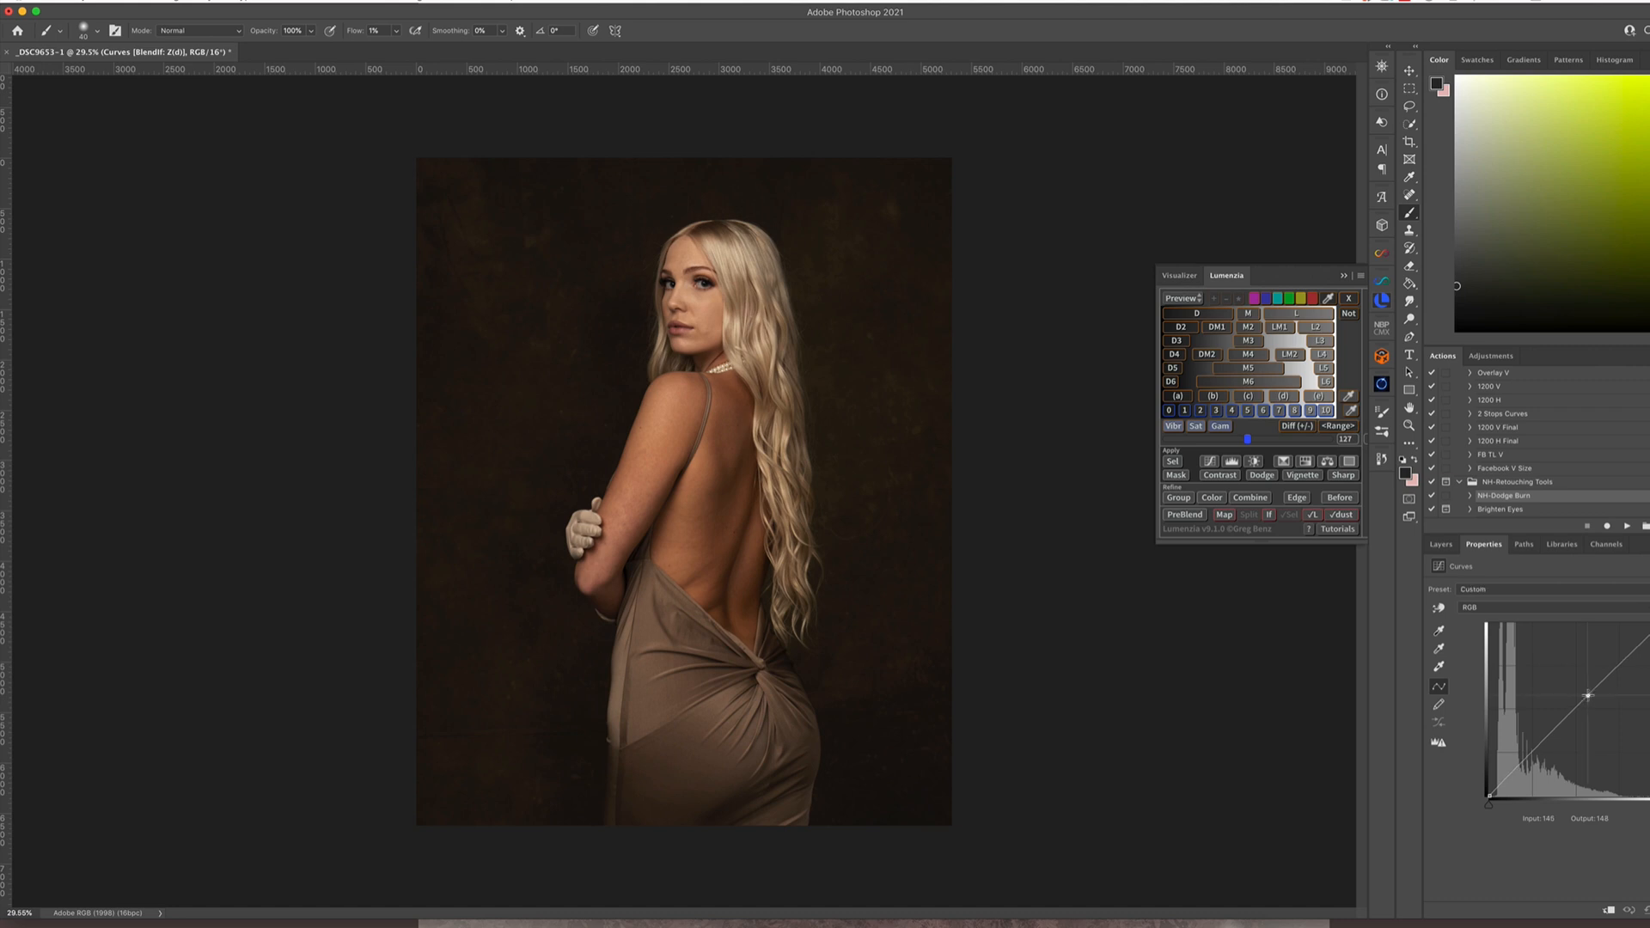
drag(1585, 692, 1583, 692)
click(1440, 544)
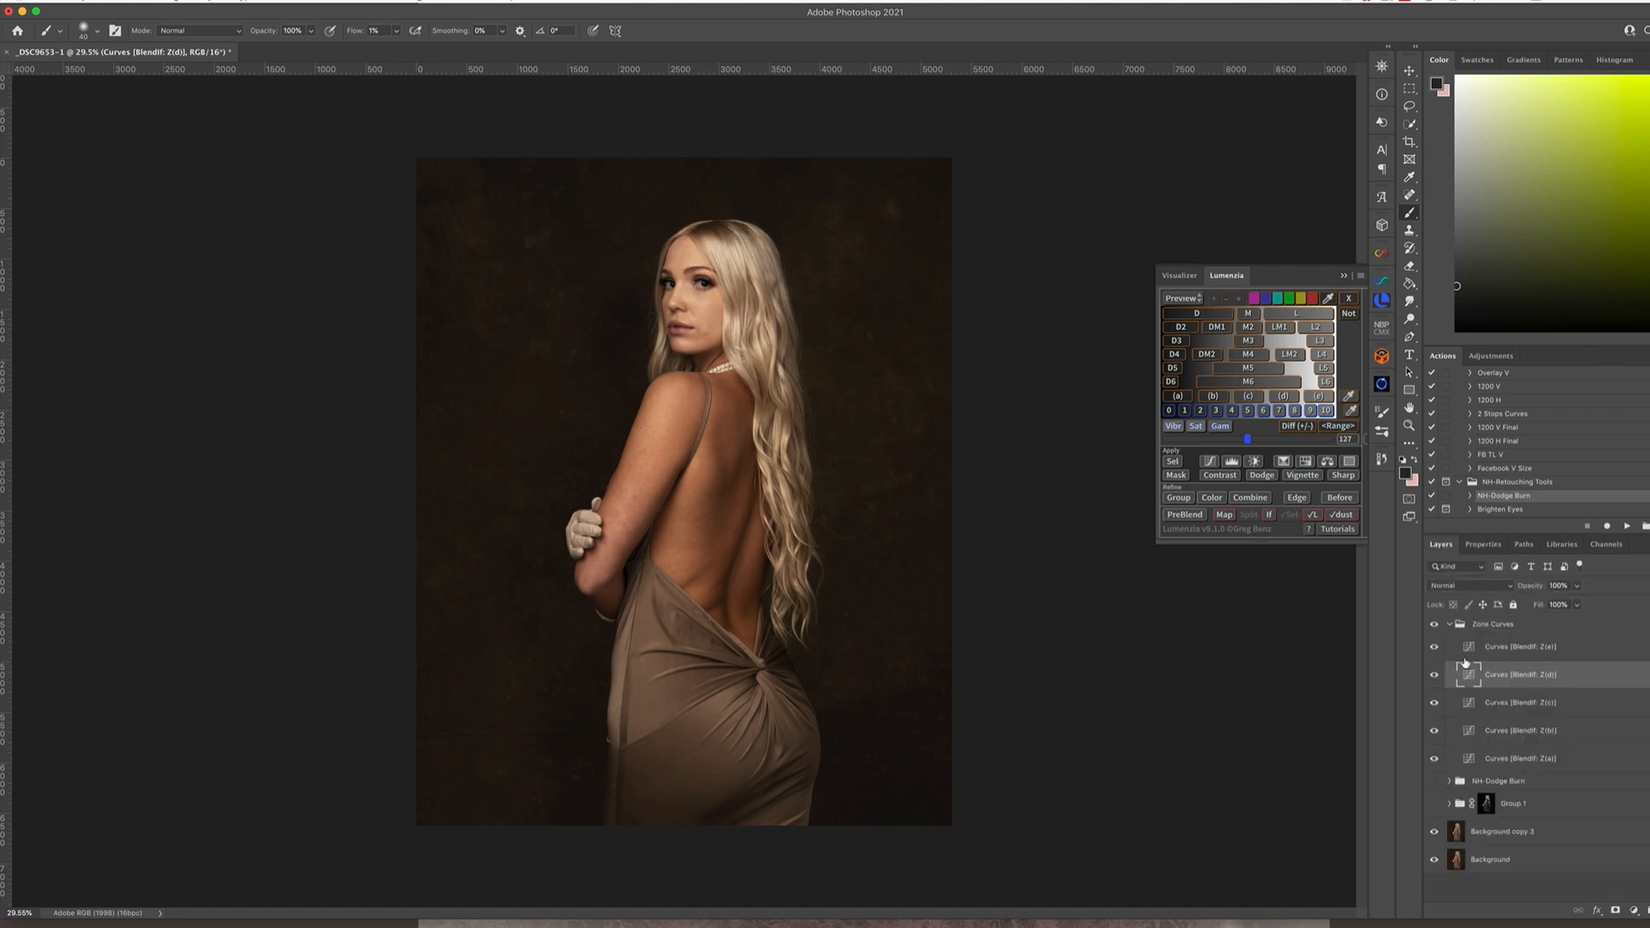
Collapse the Zone Curves group, close Lumenzia, and compare the portrait with and without the zone adjustments
click(1449, 625)
click(1436, 625)
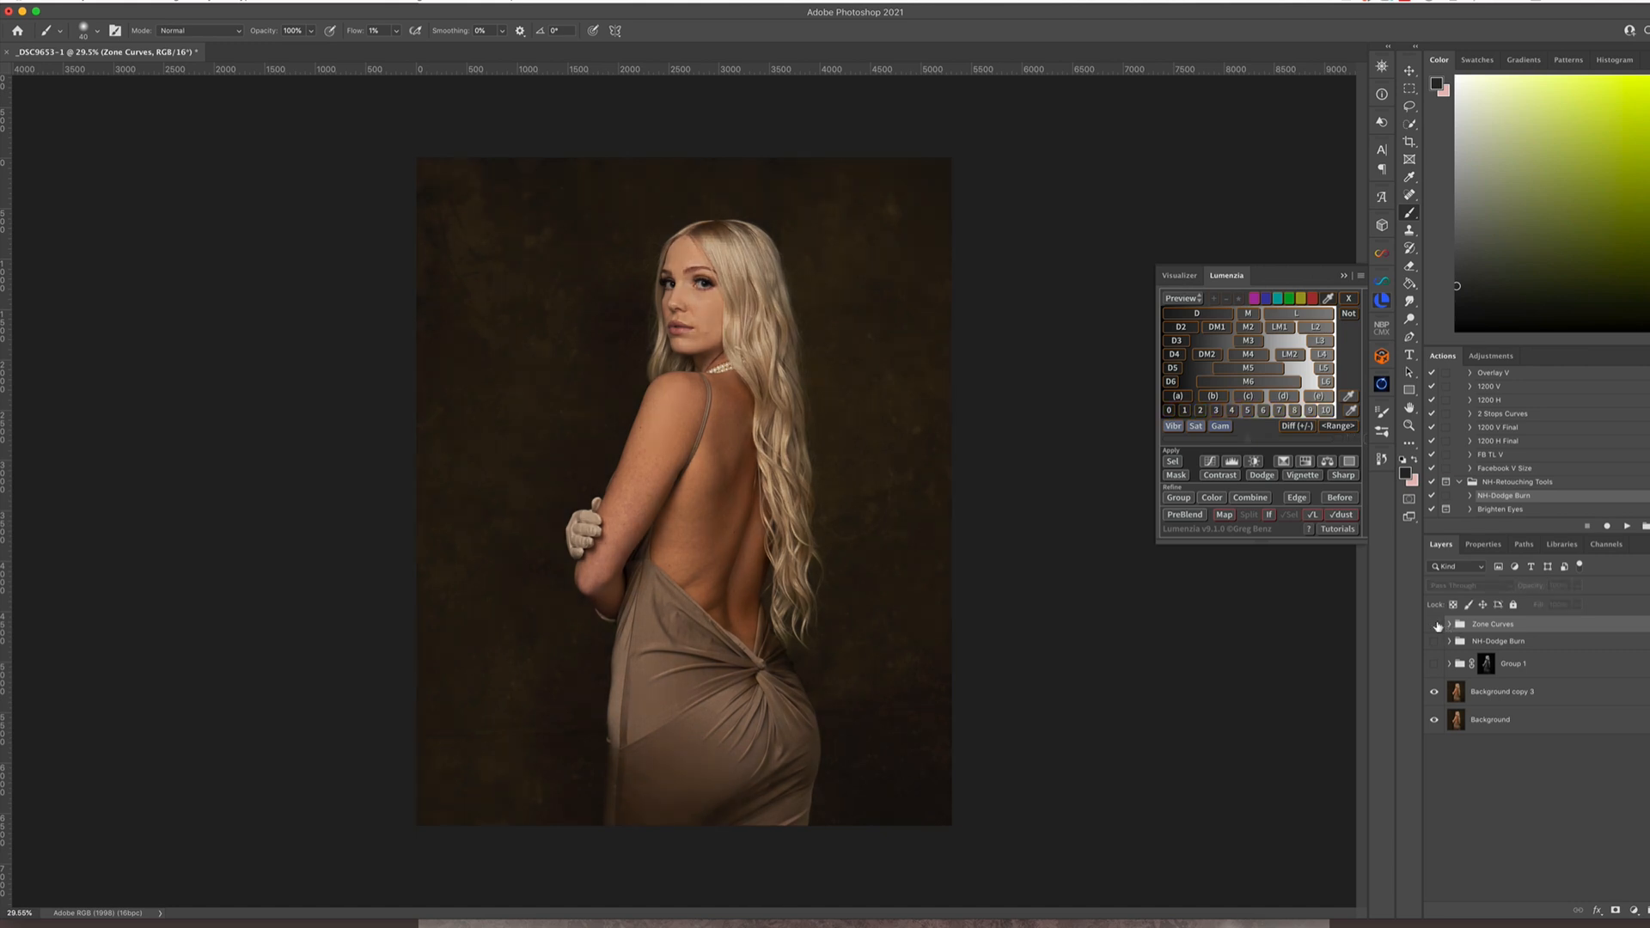
click(1436, 625)
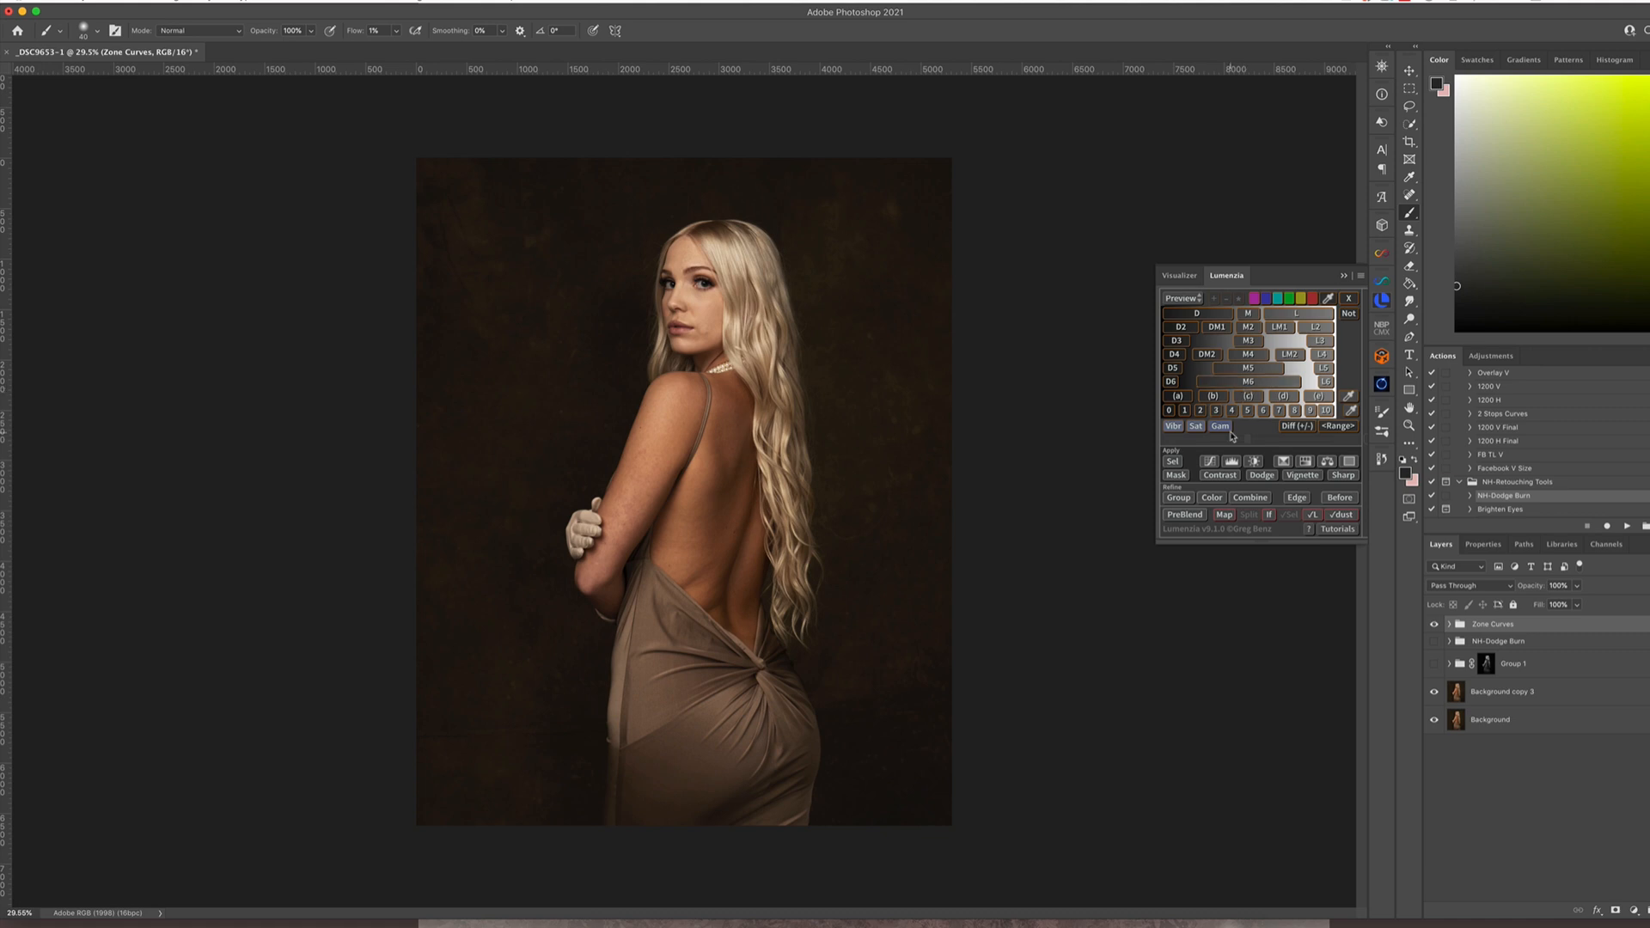
click(1341, 276)
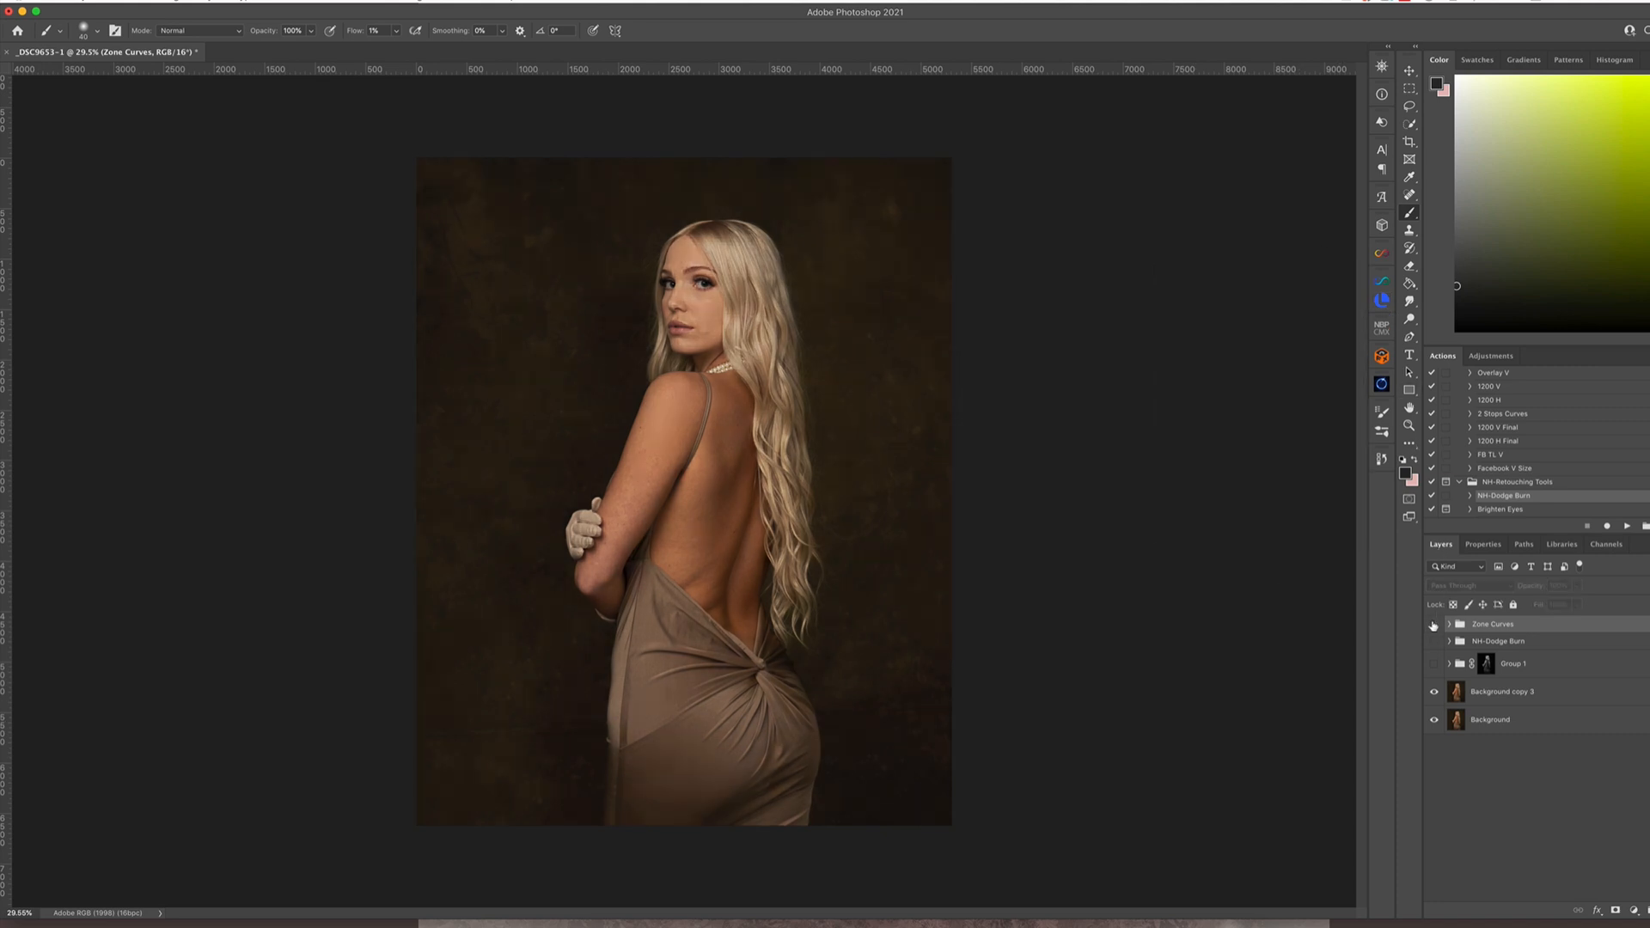
click(1434, 625)
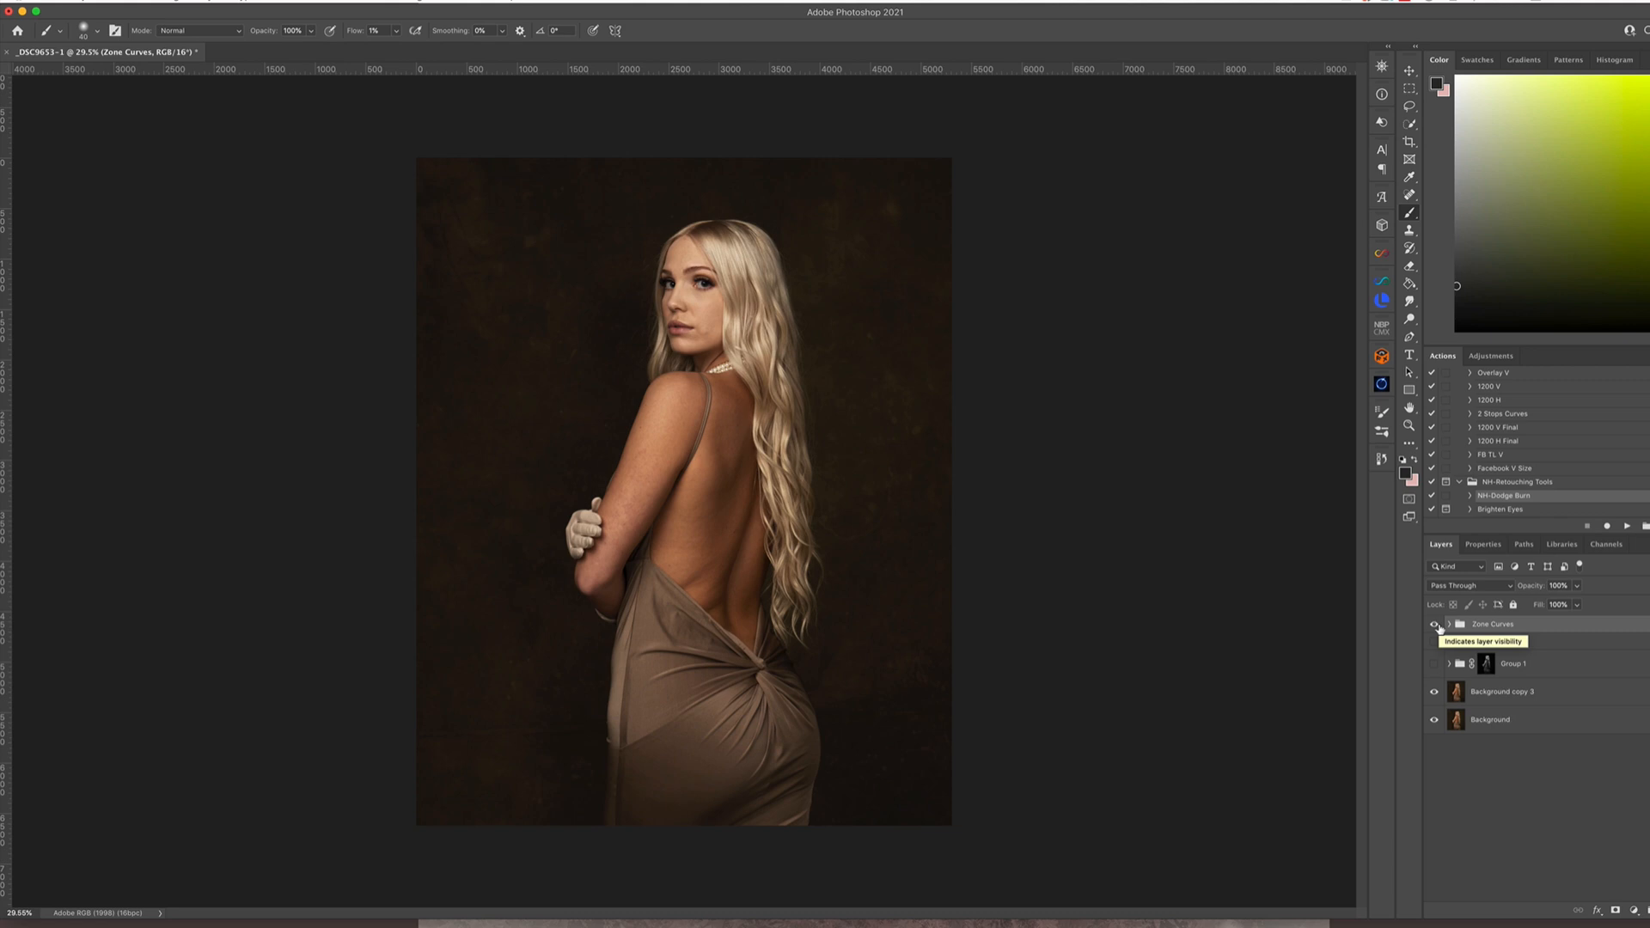
click(1434, 625)
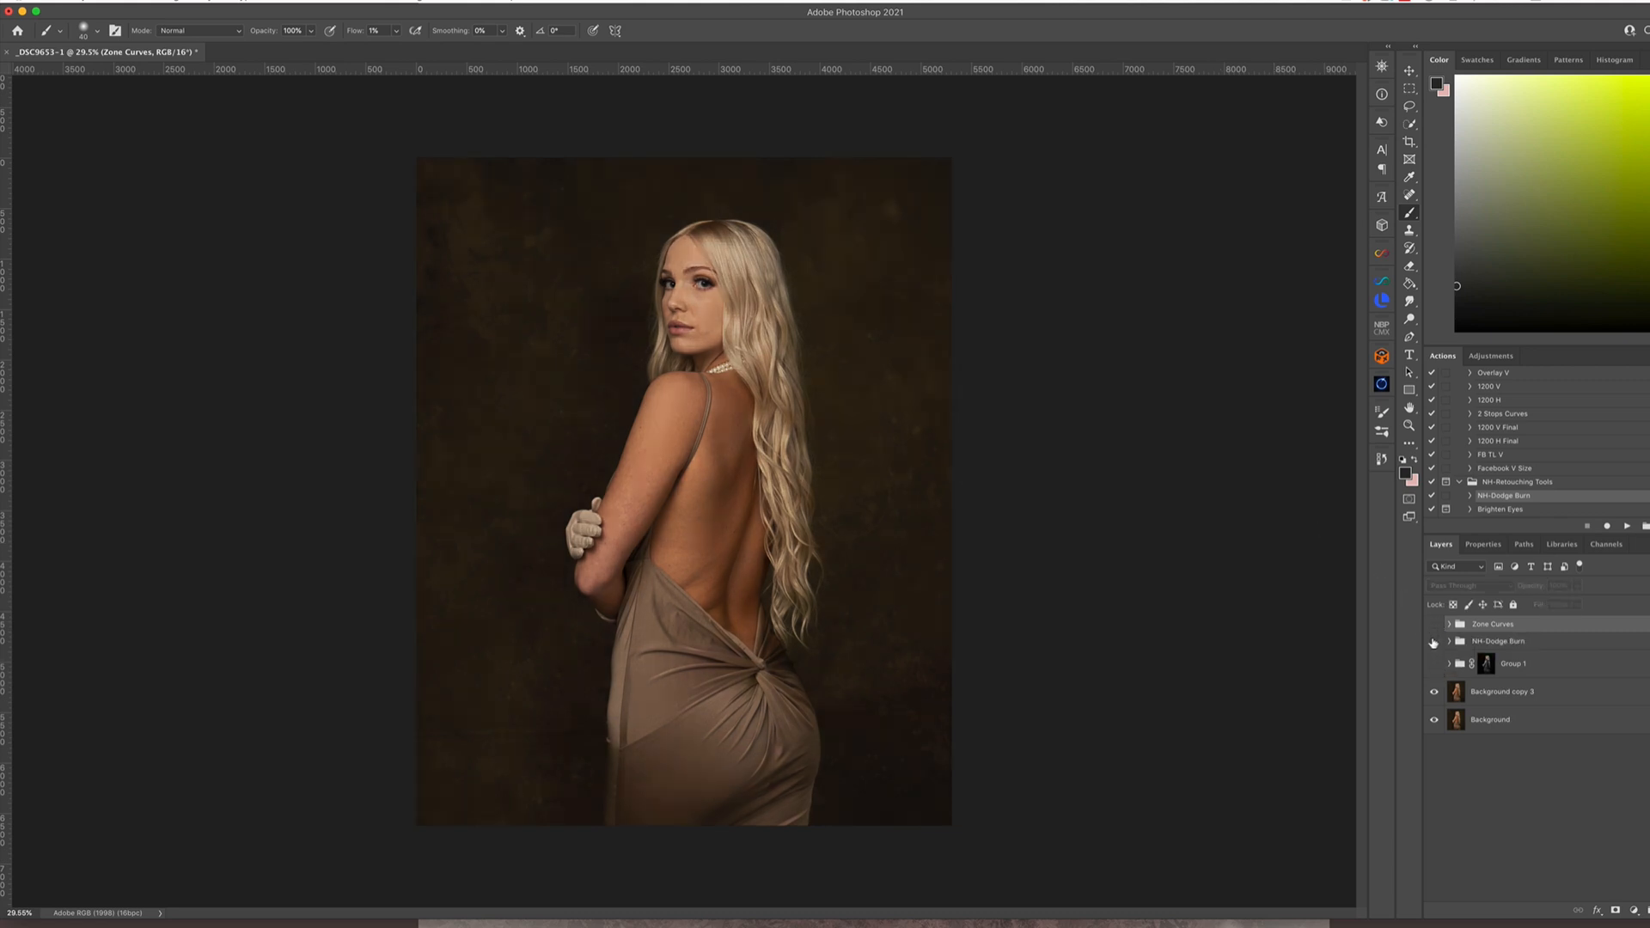
Show the NH-Dodge Burn group and delete the Zone Curves group and Group 1
click(1433, 641)
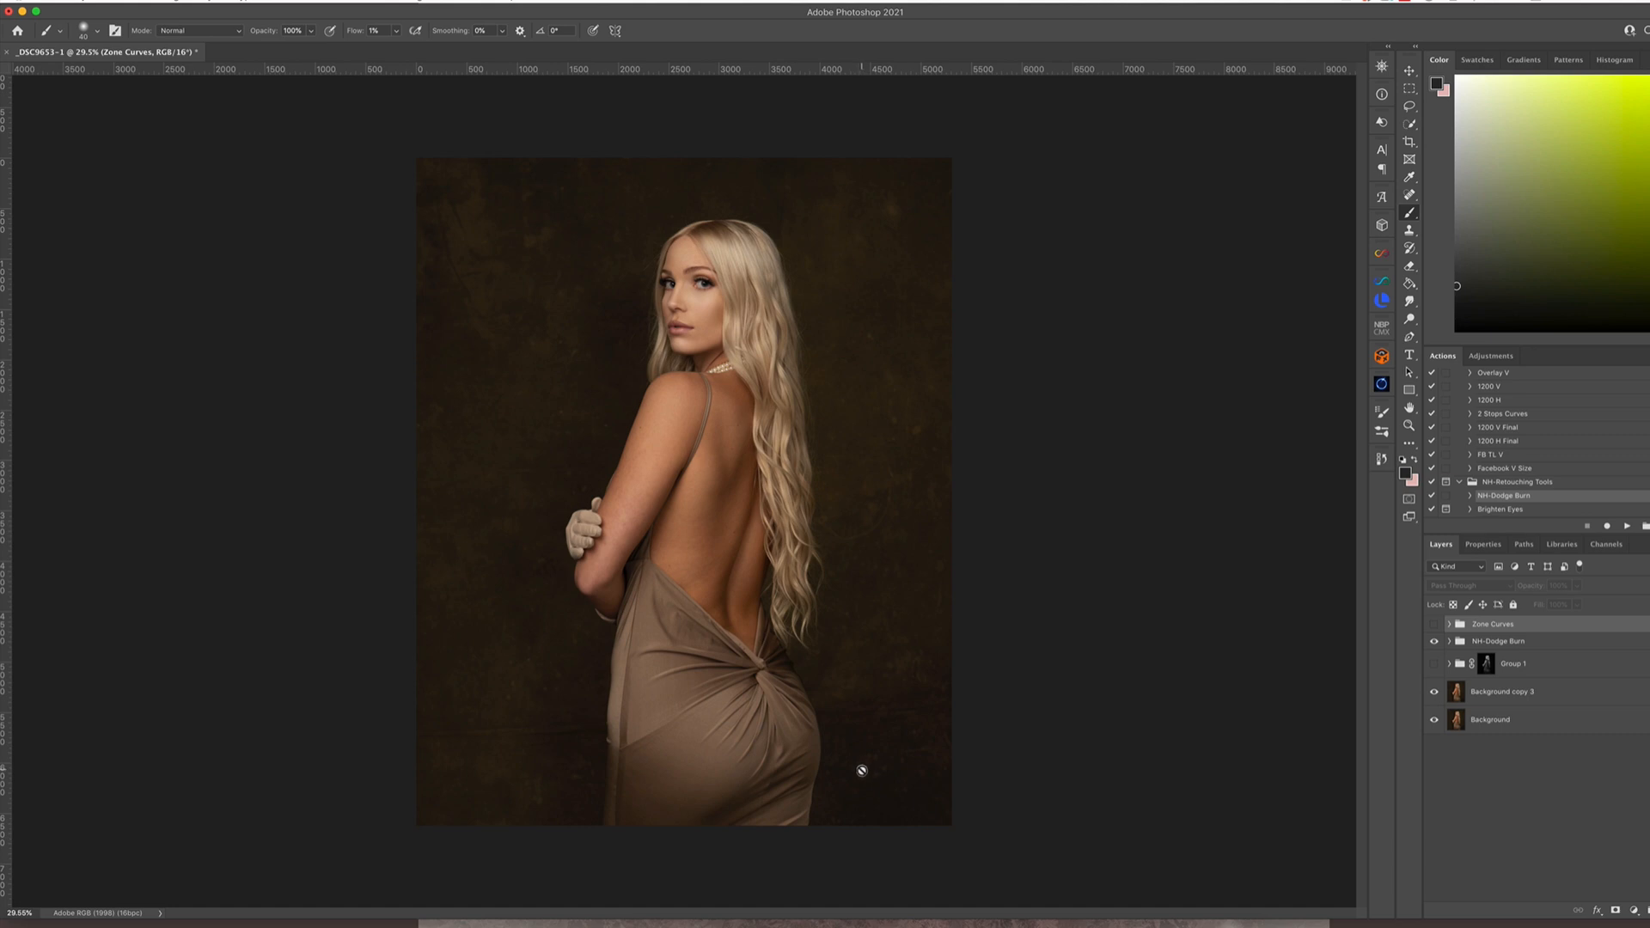
key(Delete)
click(1538, 654)
key(Delete)
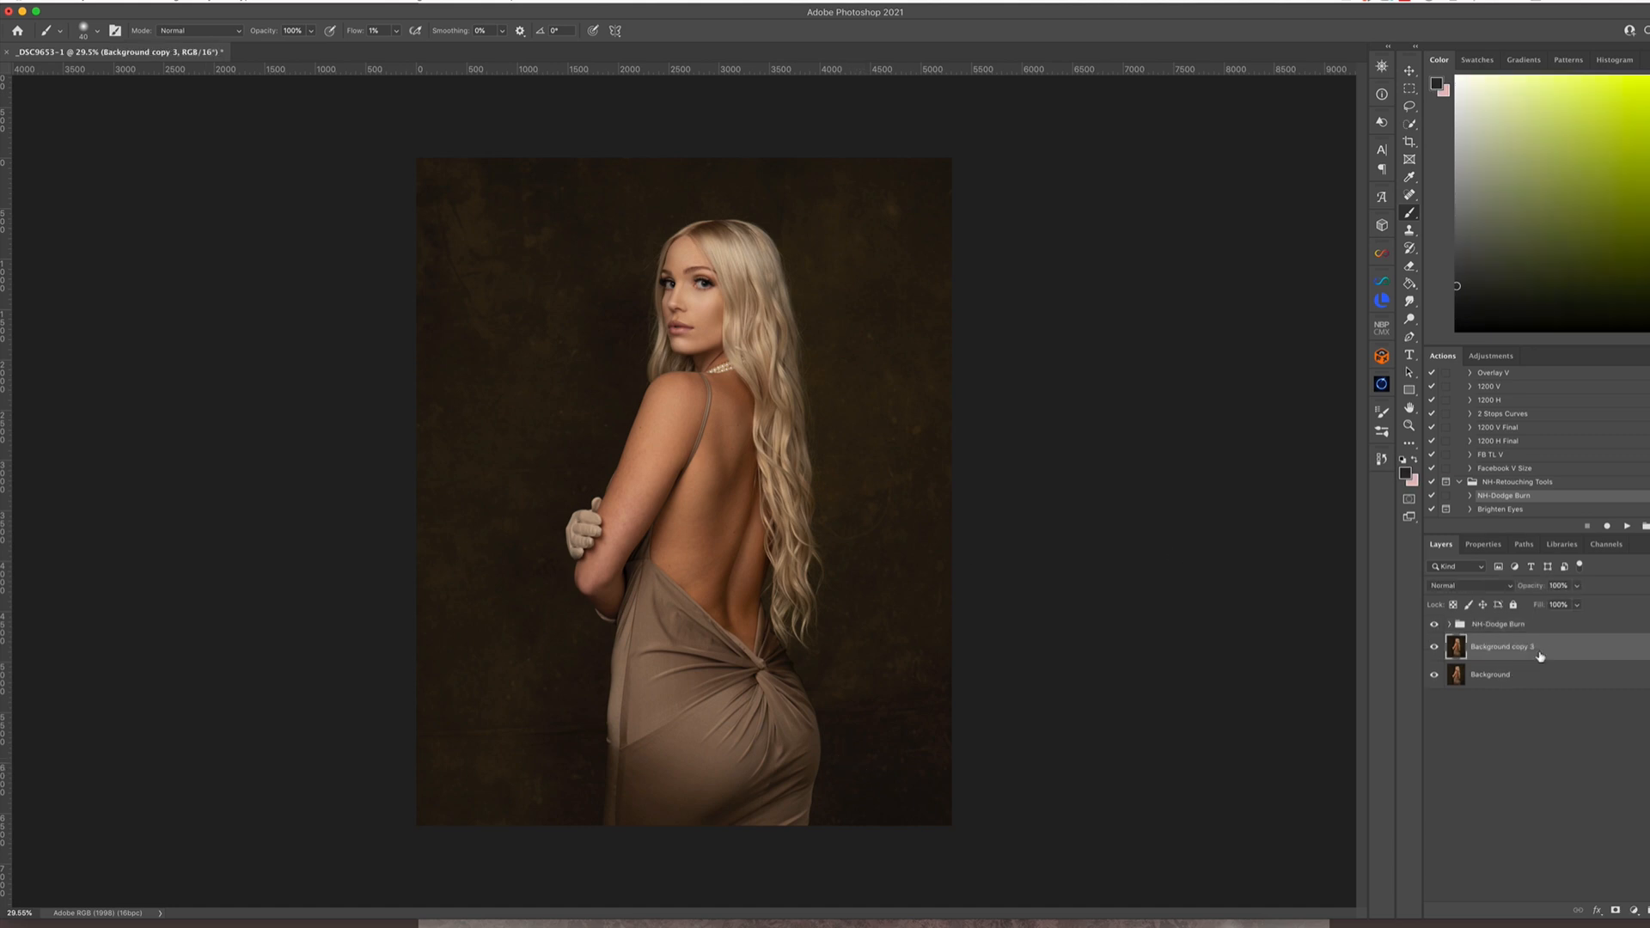
Flatten the image and duplicate the resulting Background layer
click(205, 2)
click(275, 324)
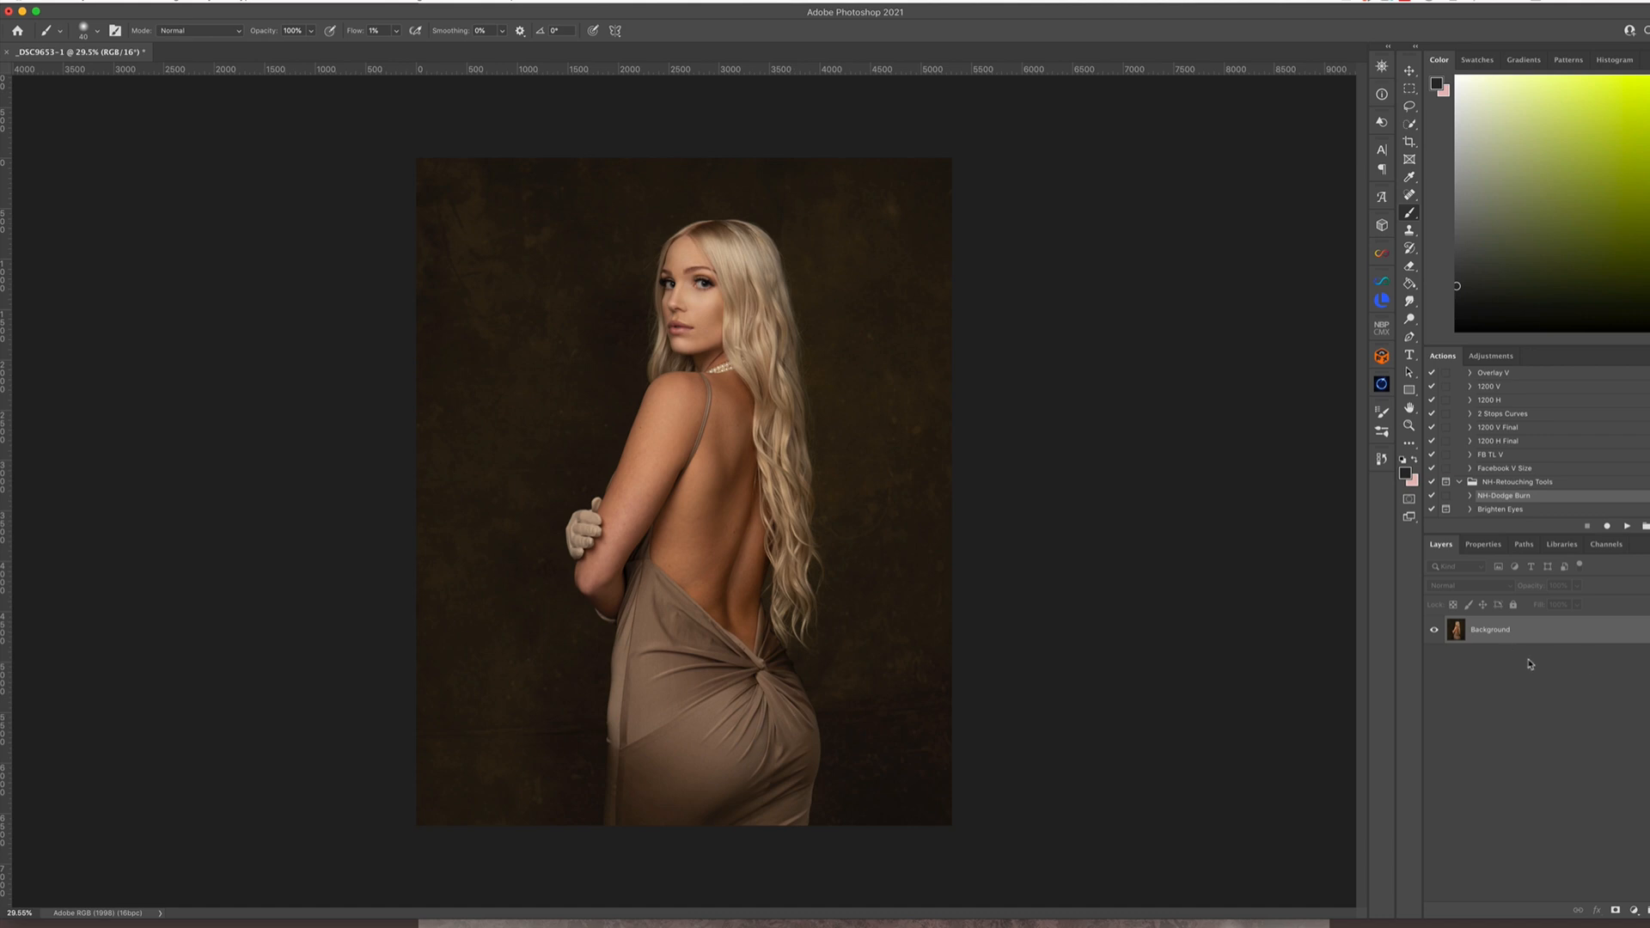
key(super+j)
Retouch skin blemishes on the middle of the bare back with the Patch tool, and clear the selection
key(j)
key(j)
key(super+1)
drag(631, 650, 757, 645)
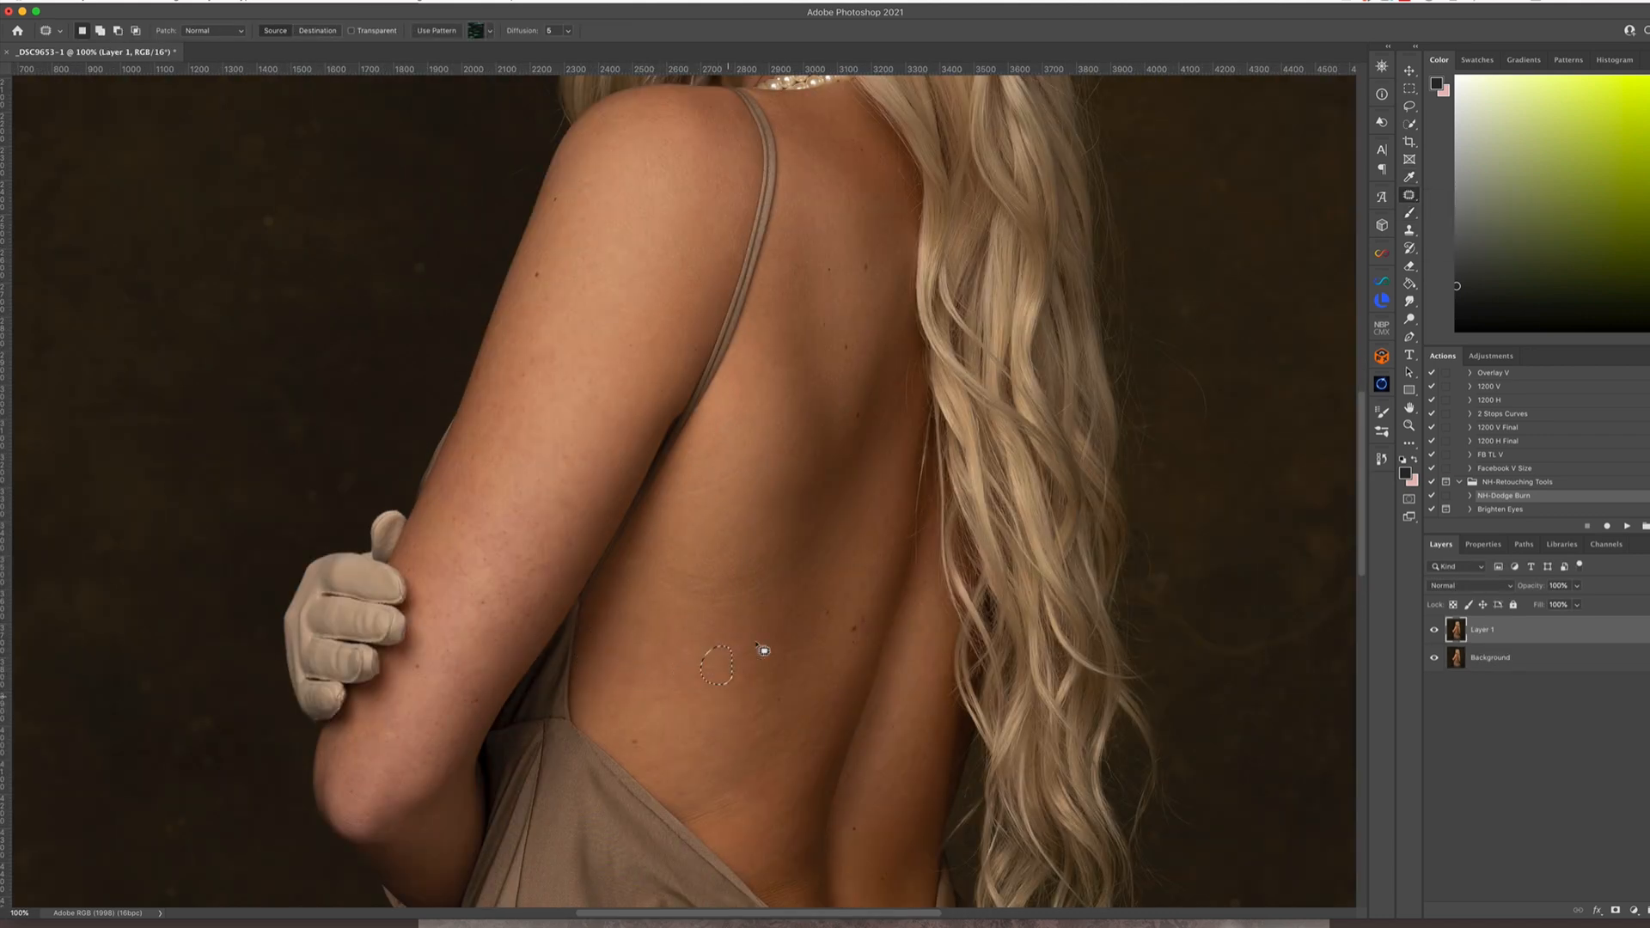
mouse_move(679, 569)
mouse_down()
mouse_move(712, 569)
mouse_move(710, 602)
mouse_up()
drag(685, 492, 714, 494)
key(super+d)
Switch to the Spot Healing Brush and heal small blemishes on the shoulder and upper arm
key(shift+j)
key(shift+j)
key(shift+j)
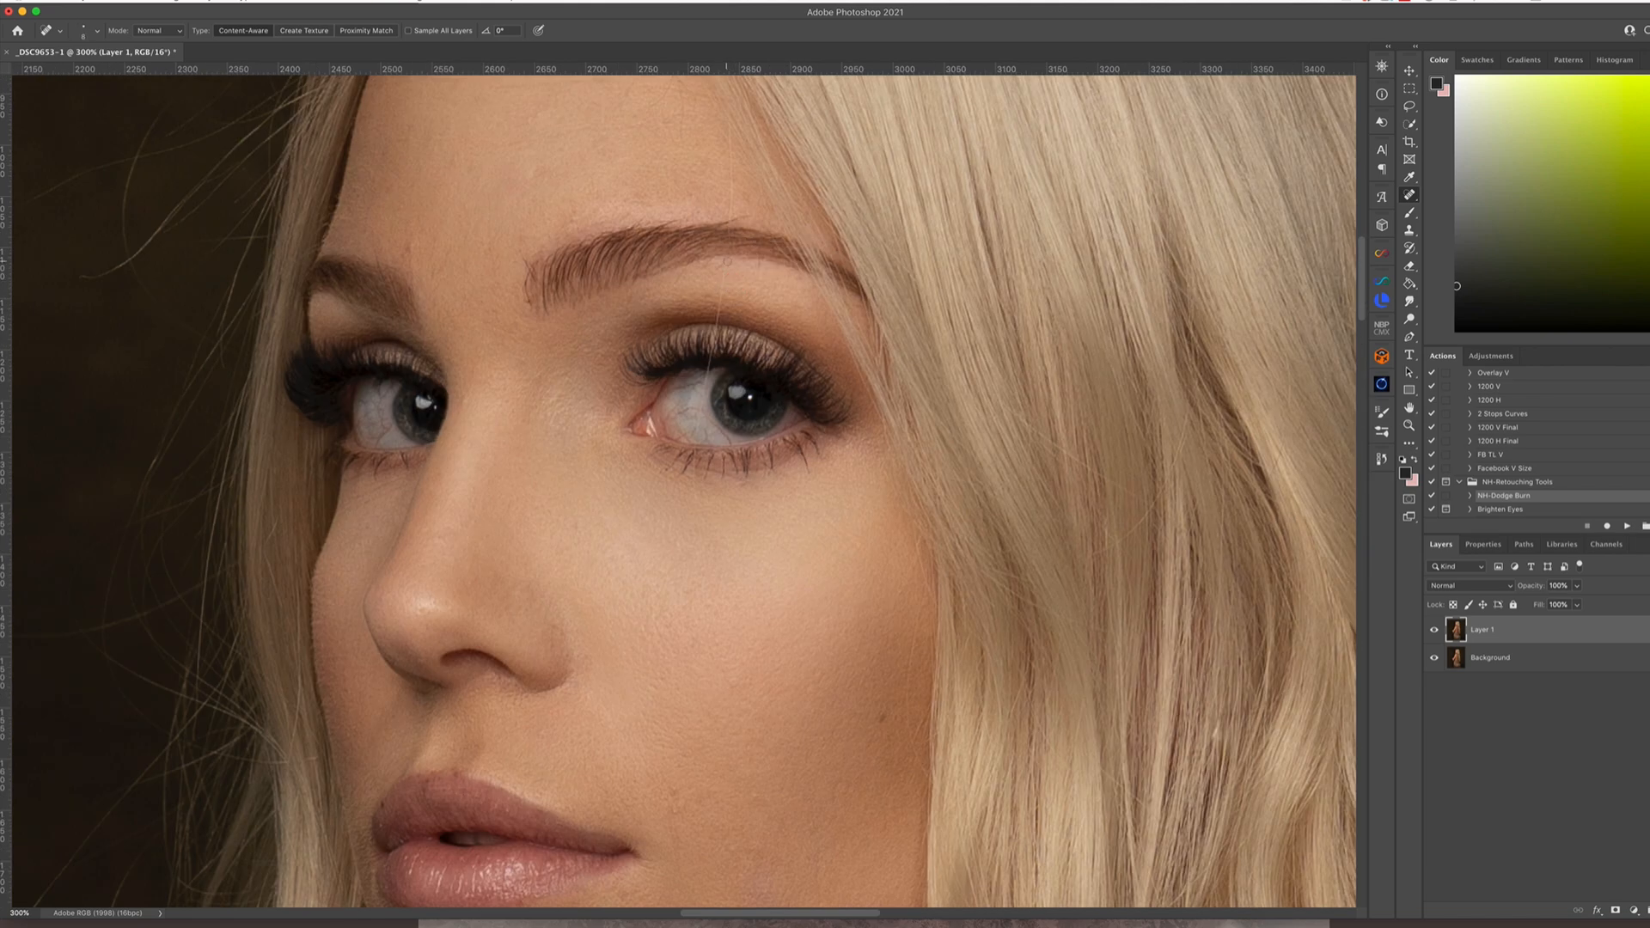
drag(720, 262, 695, 490)
Heal small marks around both eyes and on the forehead with a small Spot Healing Brush
mouse_move(667, 404)
mouse_down()
mouse_move(686, 416)
mouse_move(715, 384)
mouse_move(695, 439)
mouse_move(708, 443)
mouse_up()
drag(703, 402, 707, 422)
mouse_move(378, 386)
mouse_down()
mouse_move(393, 400)
mouse_move(368, 400)
mouse_move(375, 429)
mouse_up()
click(376, 438)
scroll(600, 369, up, 5)
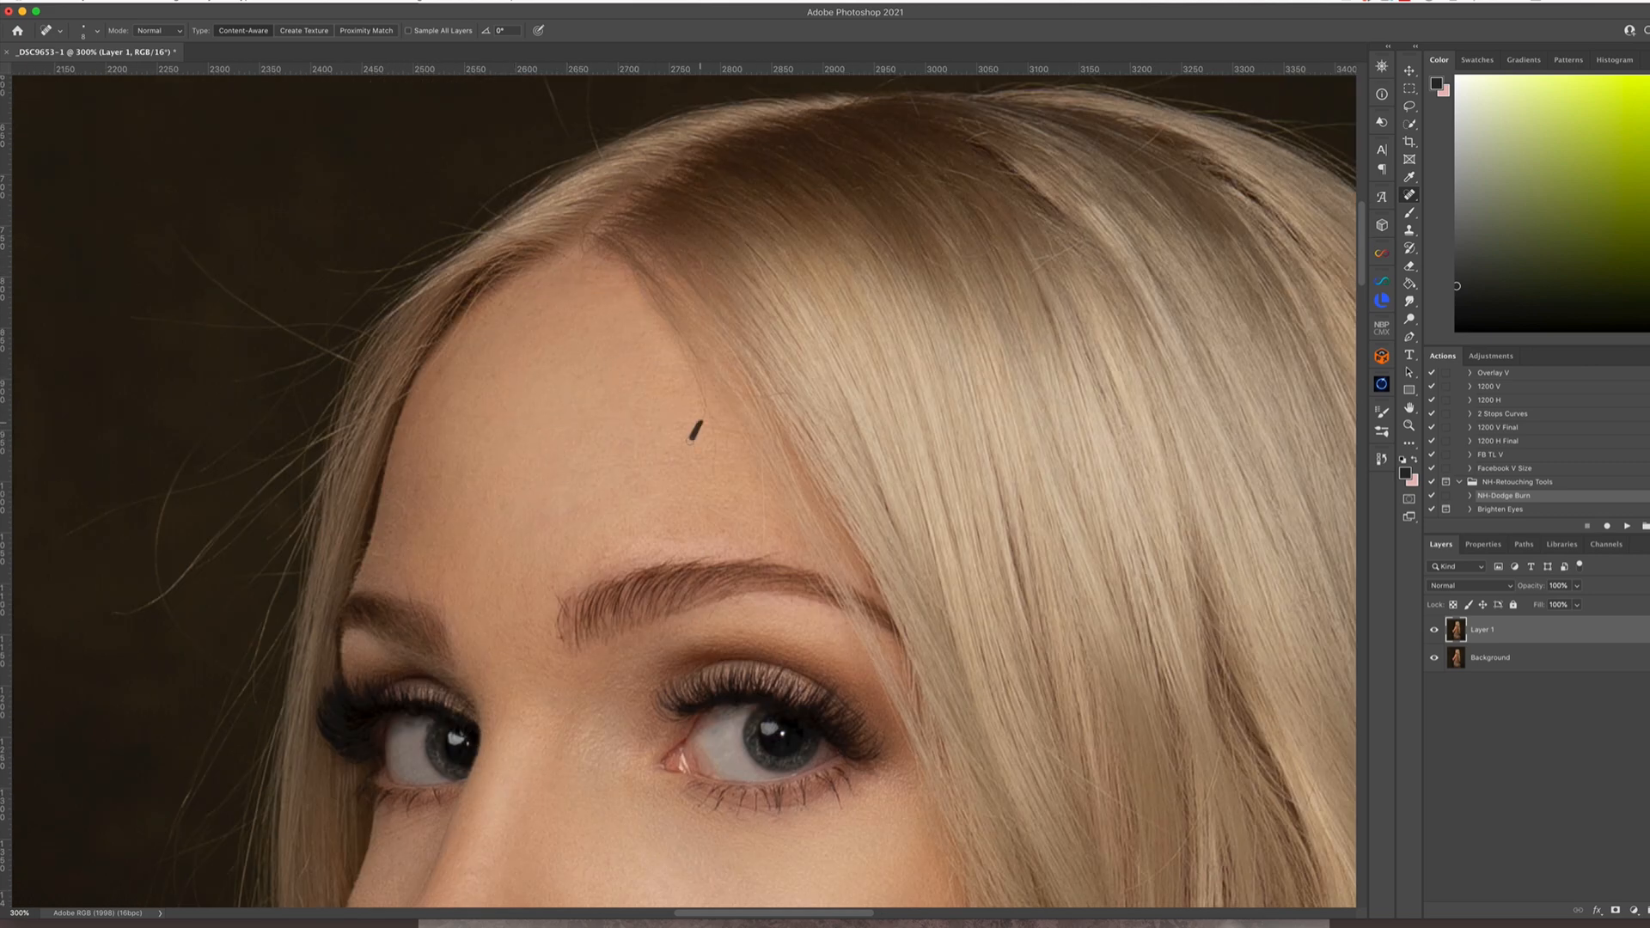
drag(692, 440, 690, 356)
scroll(530, 308, down, 5)
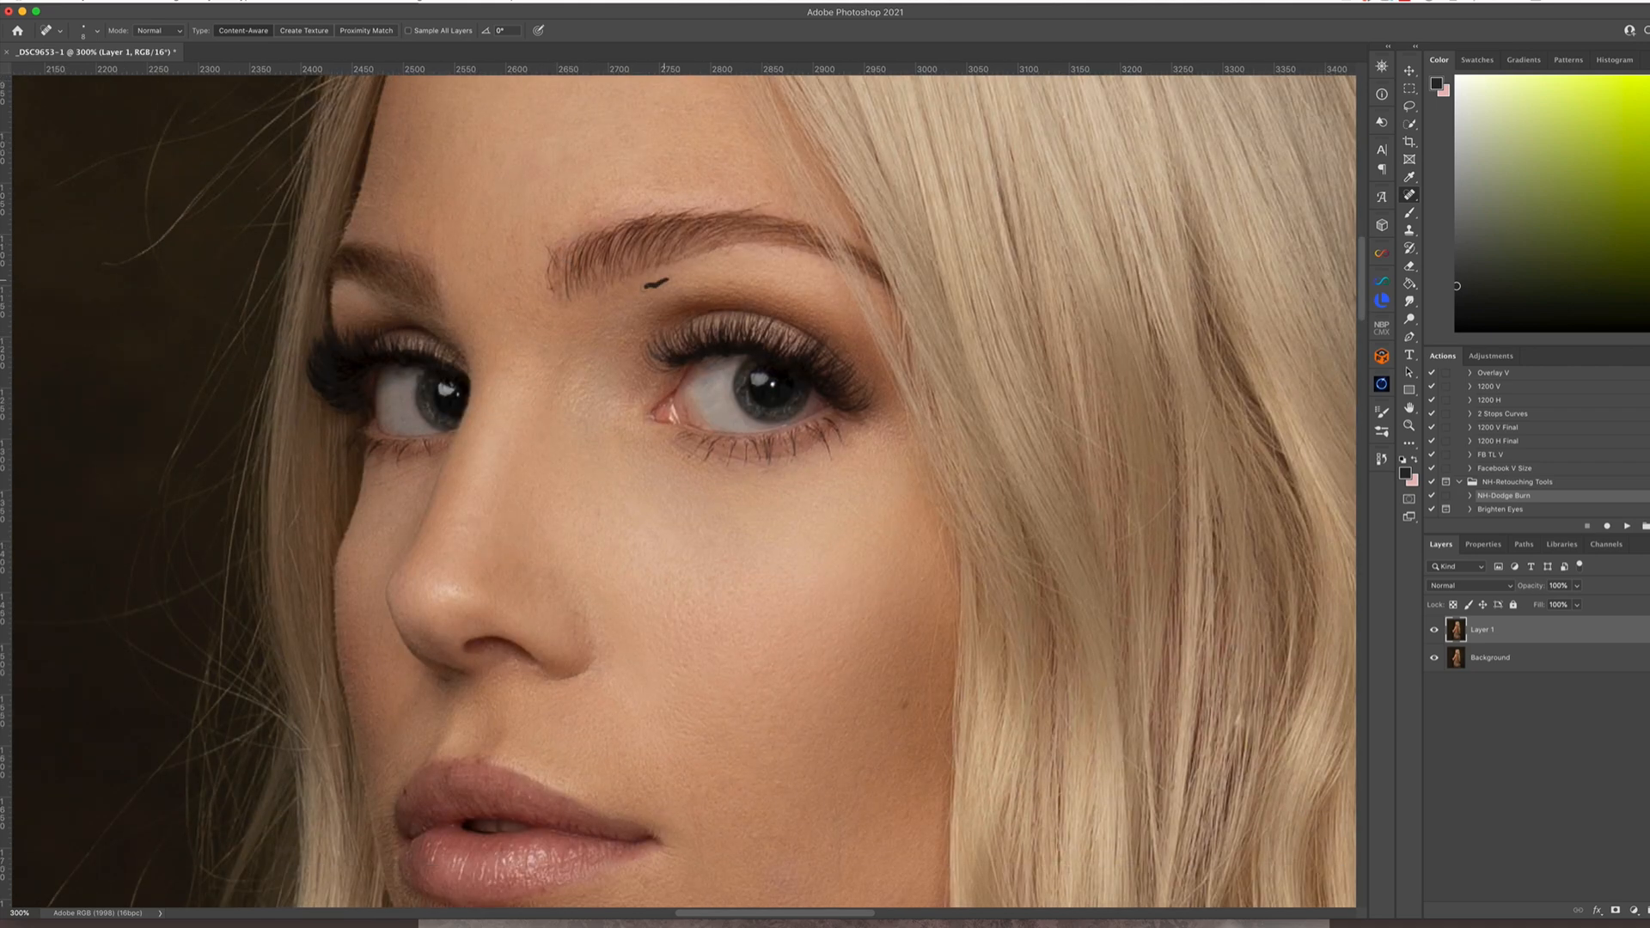
Enlarge the Spot Healing Brush and heal blemishes on the cheek, chin and jawline
scroll(533, 276, down, 4)
key(])
key(])
key(])
key(])
key(])
key(])
key(])
key(])
drag(766, 621, 780, 628)
click(675, 655)
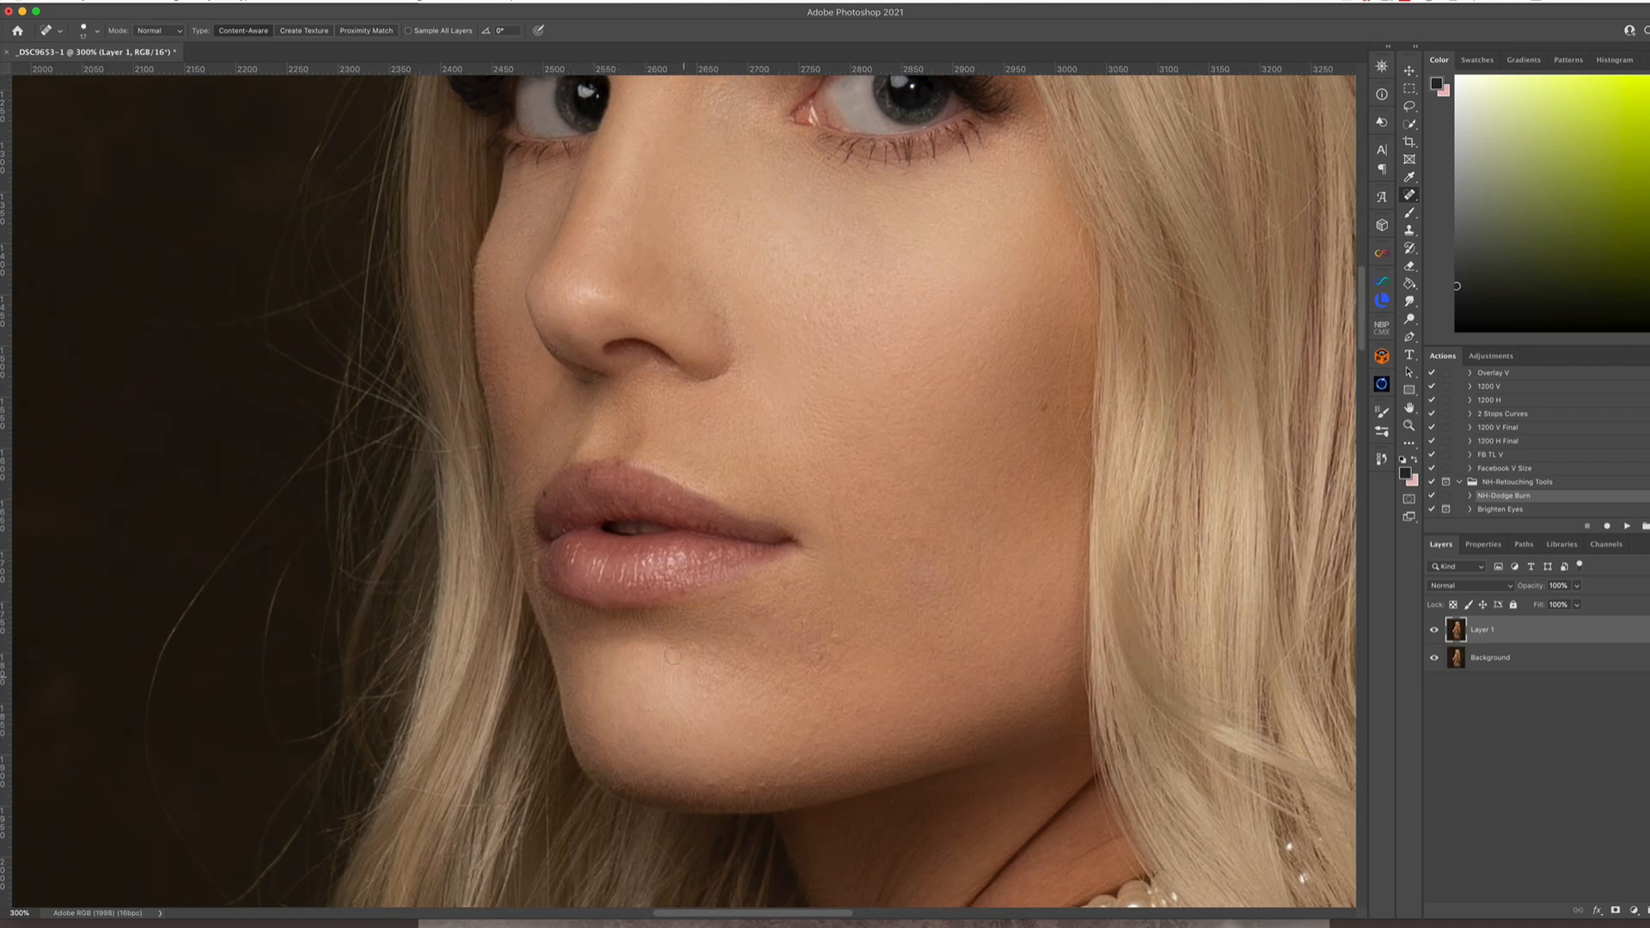
drag(700, 682, 709, 685)
click(695, 647)
drag(715, 780, 727, 779)
drag(980, 541, 975, 556)
drag(752, 609, 770, 608)
click(812, 759)
click(787, 581)
Heal remaining skin marks on the forehead and the arm with the Spot Healing Brush
scroll(787, 581, up, 5)
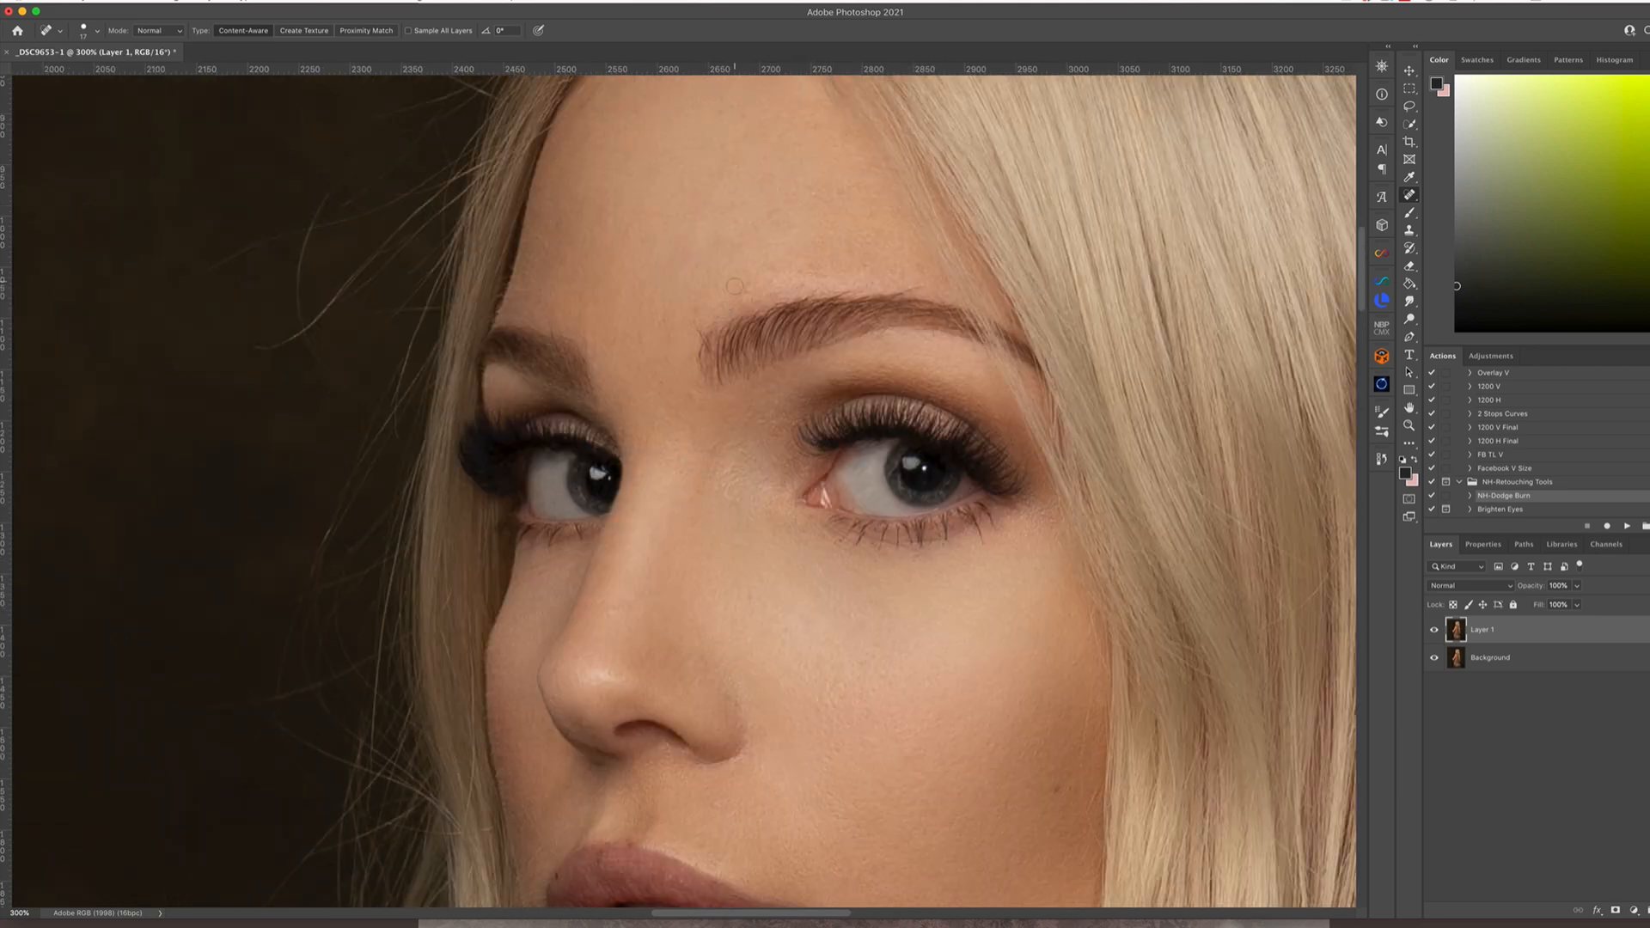
scroll(765, 266, up, 3)
drag(594, 250, 566, 293)
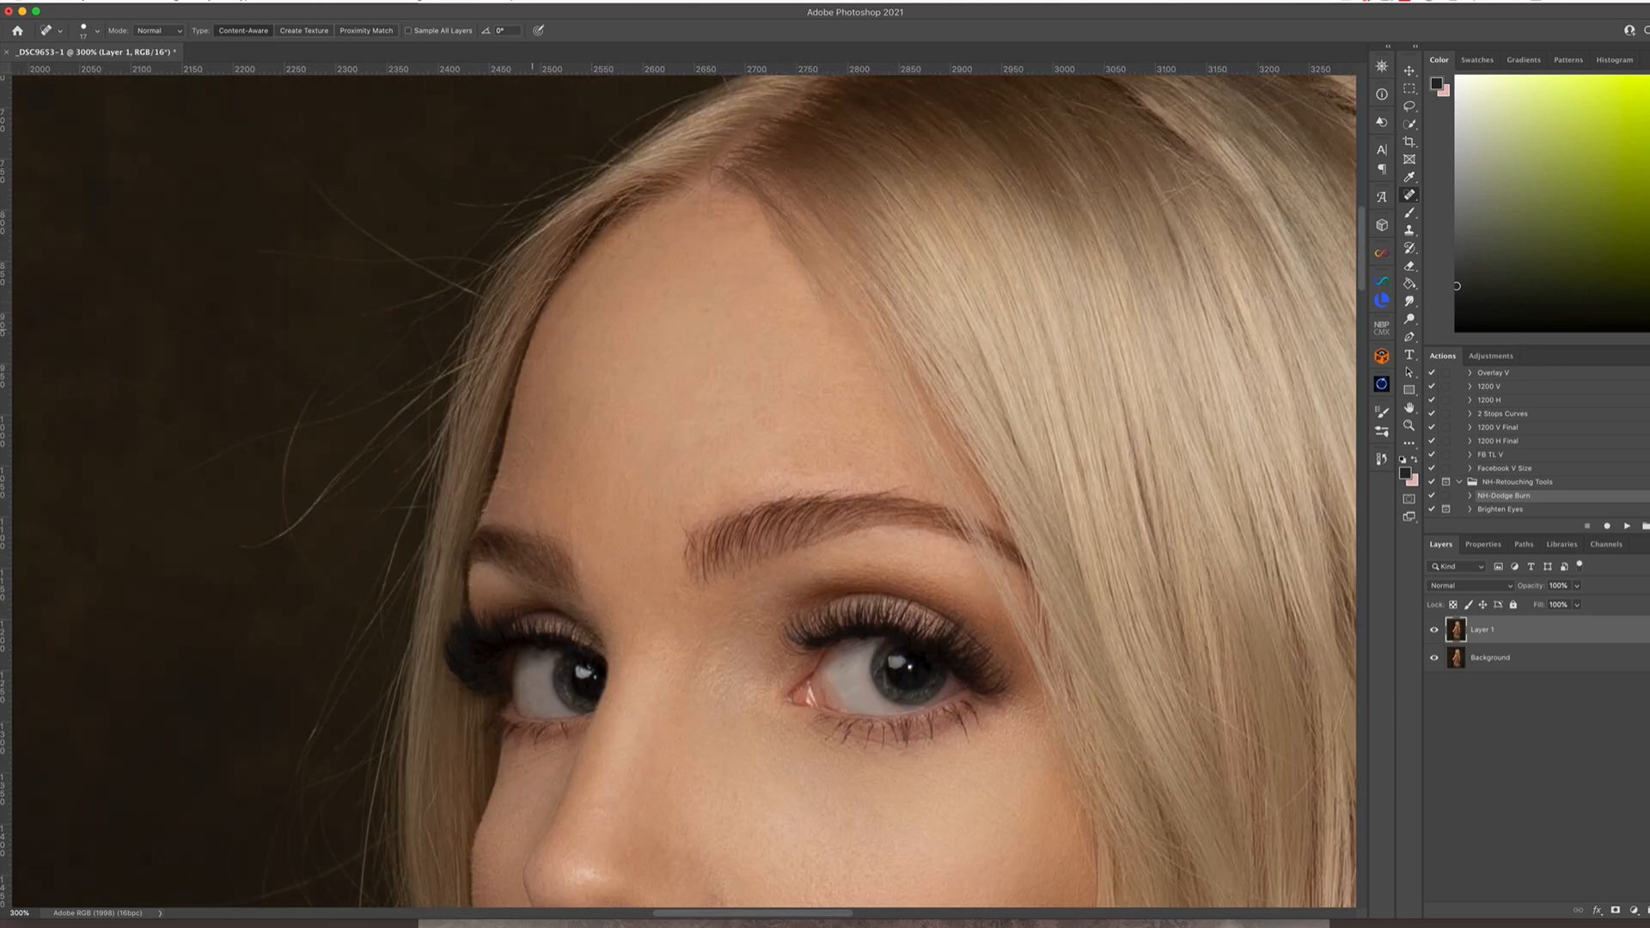
scroll(511, 791, down, 5)
scroll(511, 790, right, 2)
scroll(466, 812, down, 5)
key(super+minus)
key(super+minus)
key(super+minus)
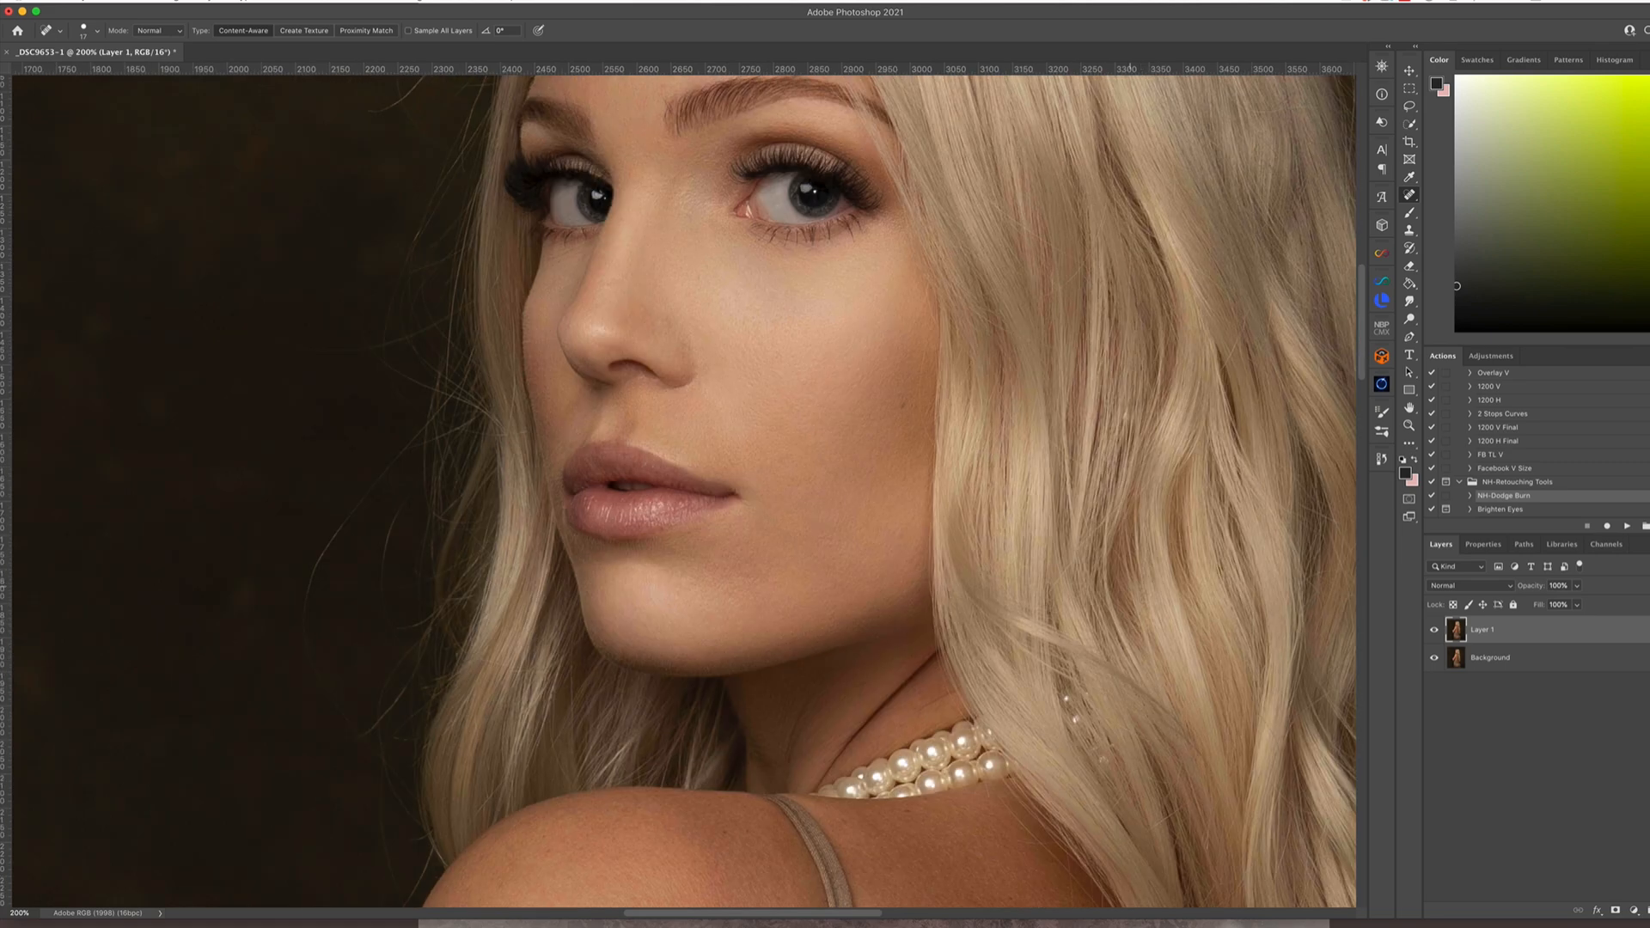
scroll(503, 588, down, 5)
click(503, 588)
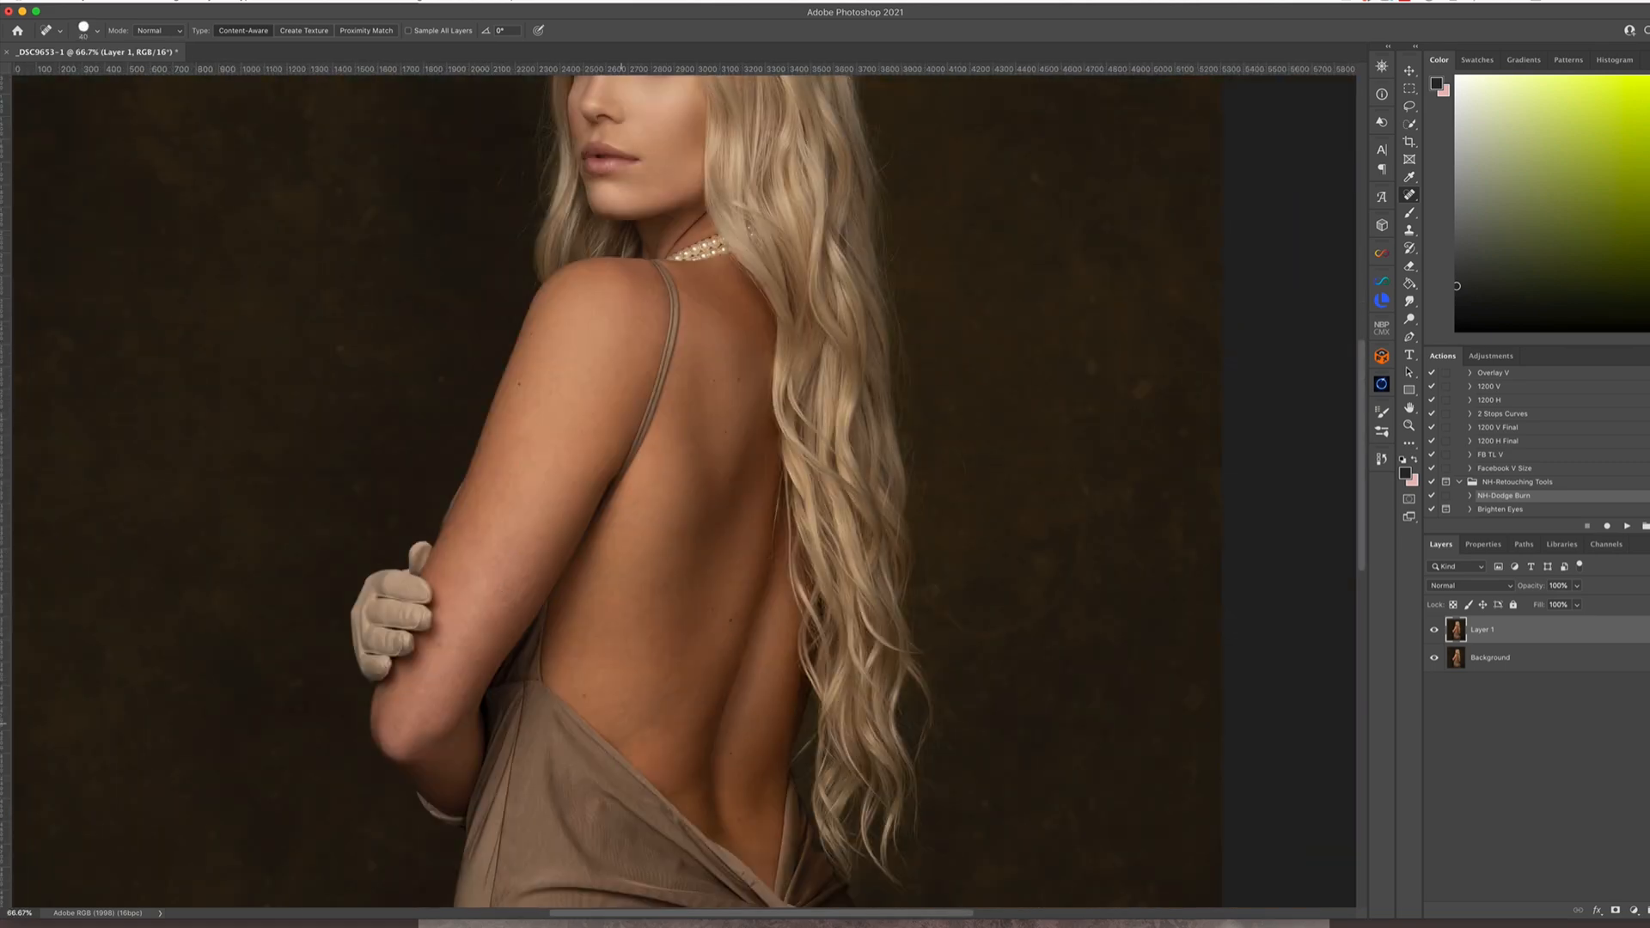
Run the Frequency 16 bit action on Layer 1 and accept its blur setting
scroll(699, 697, up, 5)
scroll(1506, 471, down, 2)
click(1505, 471)
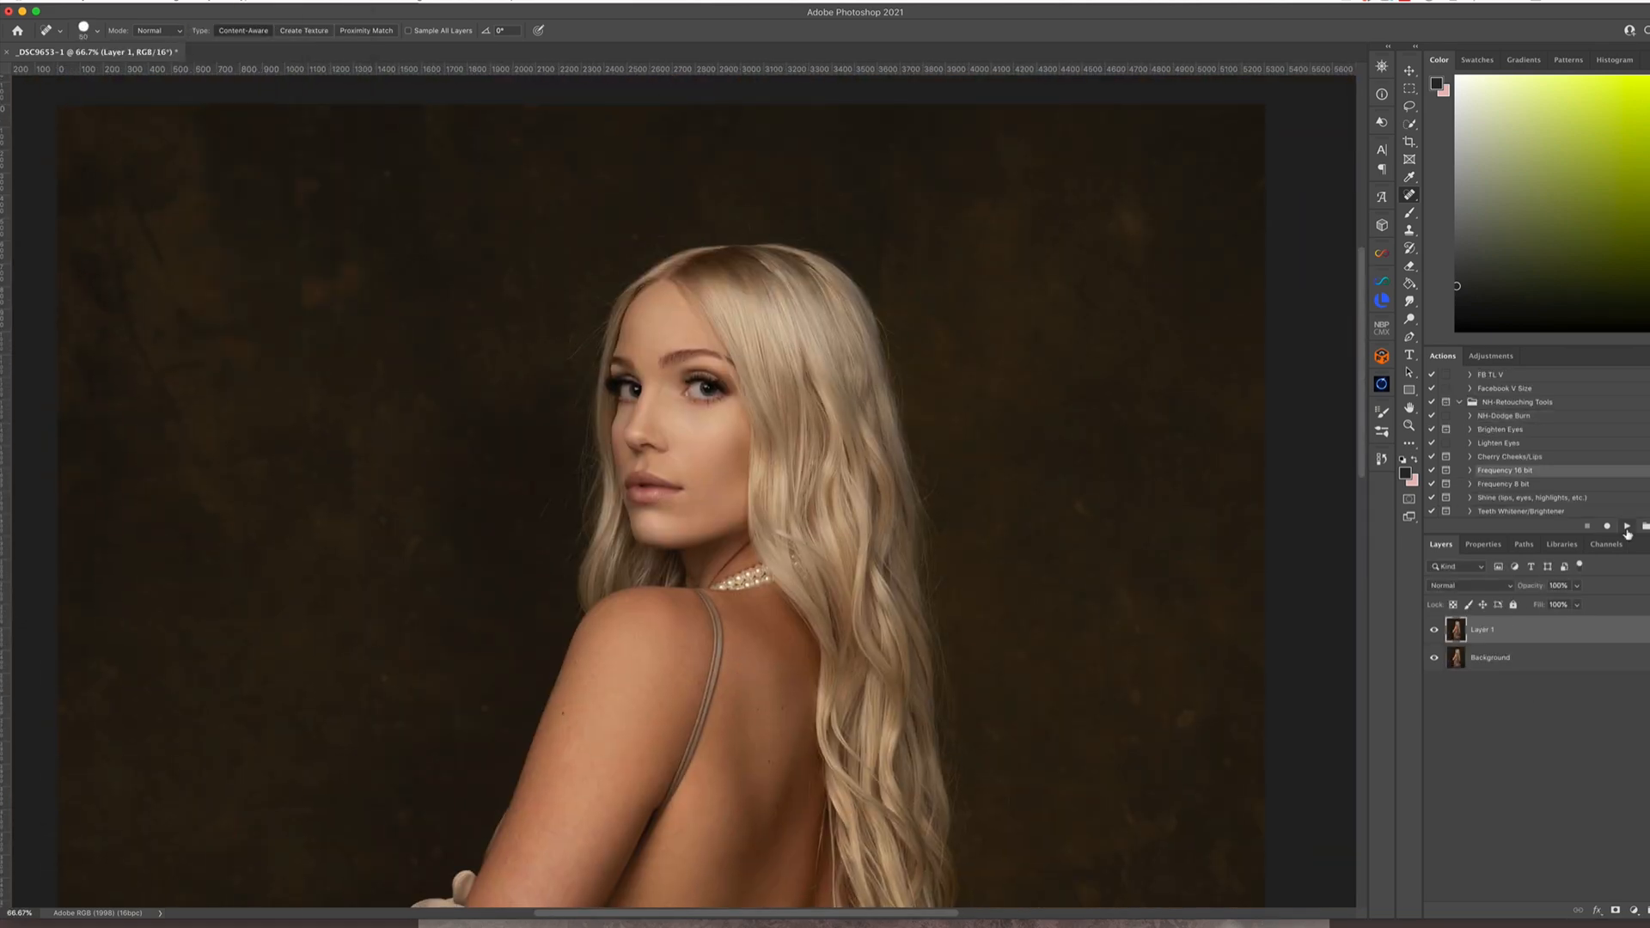
click(1626, 526)
click(1212, 290)
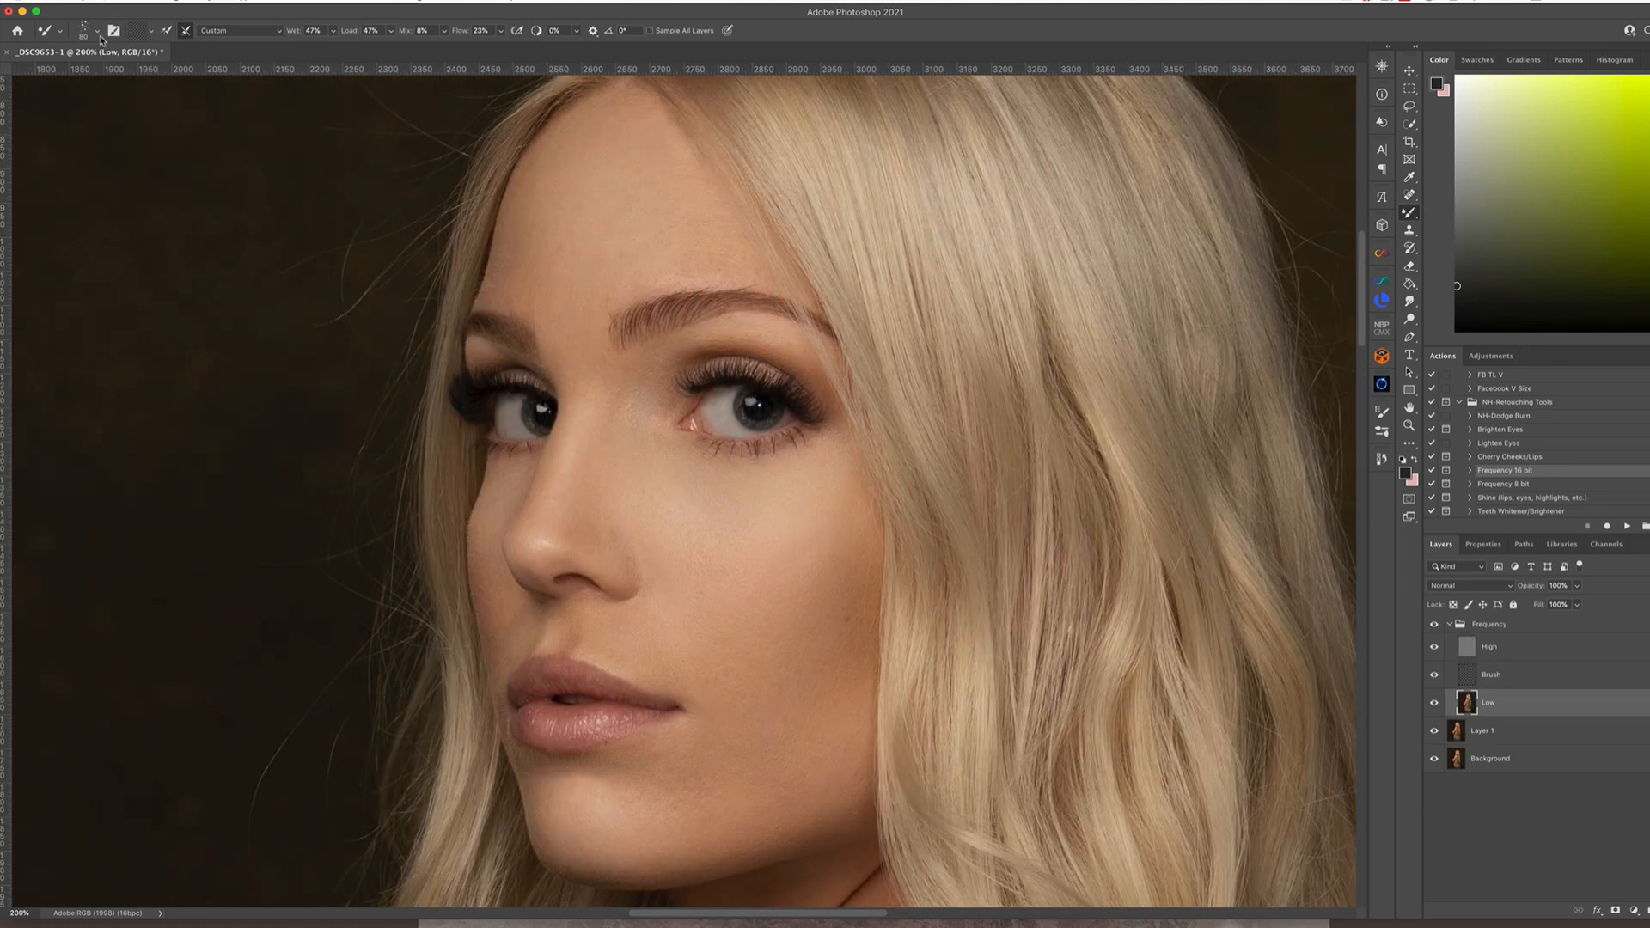
Choose a Mixer Brush tip and smooth the skin tones of the face, back and arm on the Low layer
click(97, 31)
double_click(68, 163)
key(super+minus)
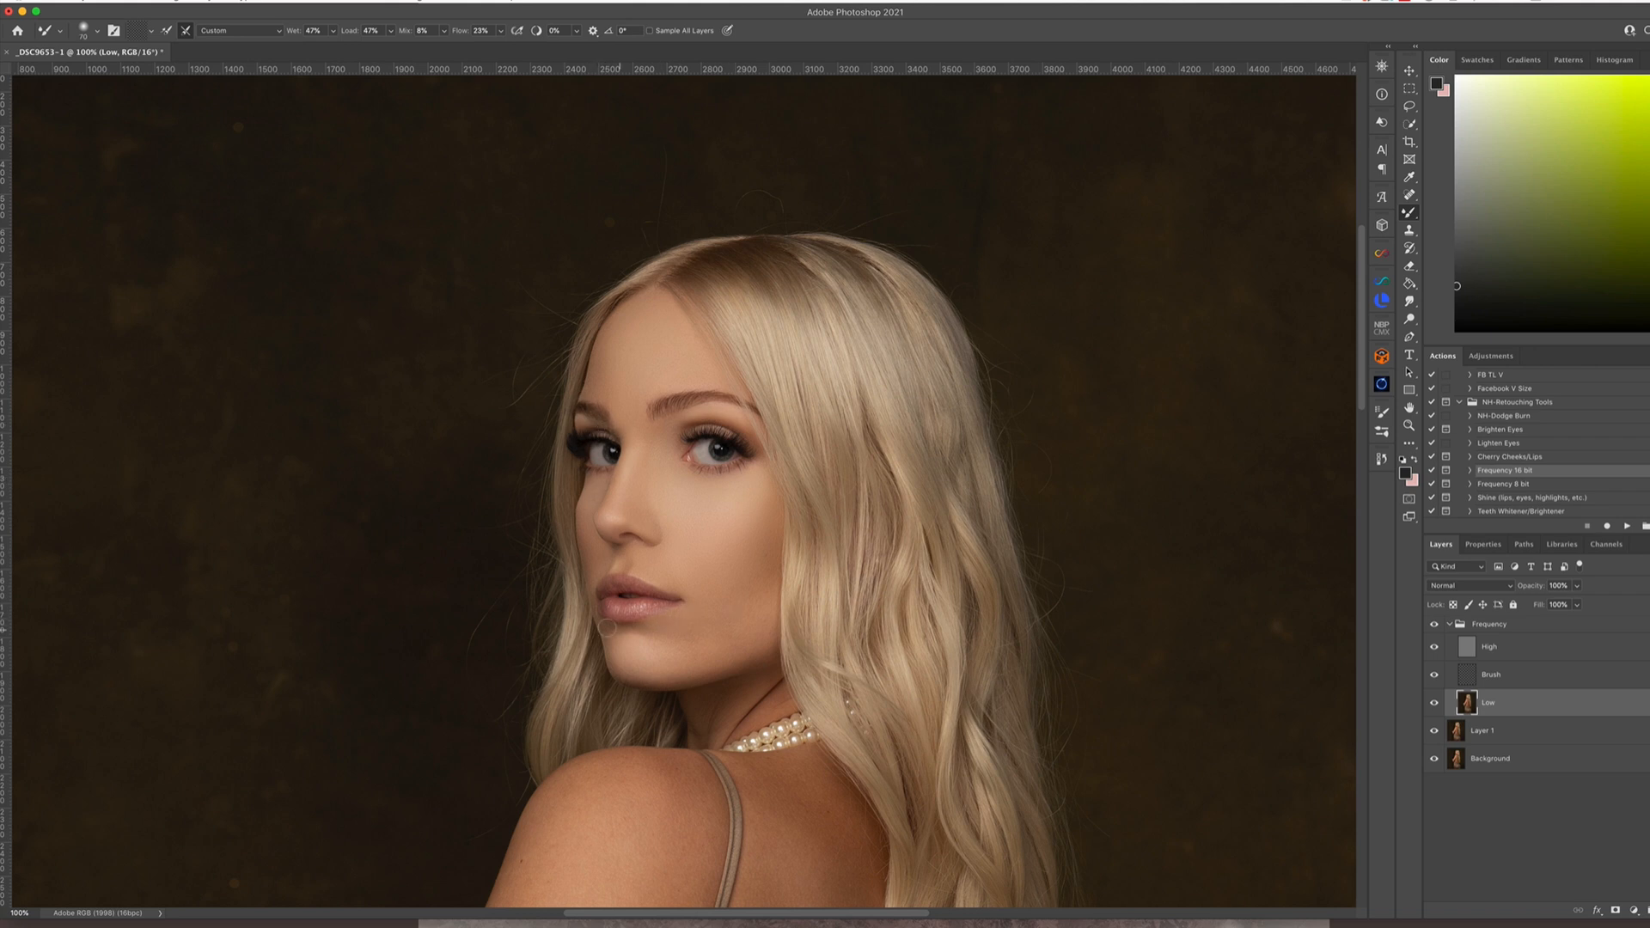
key(bracketleft)
key(super+minus)
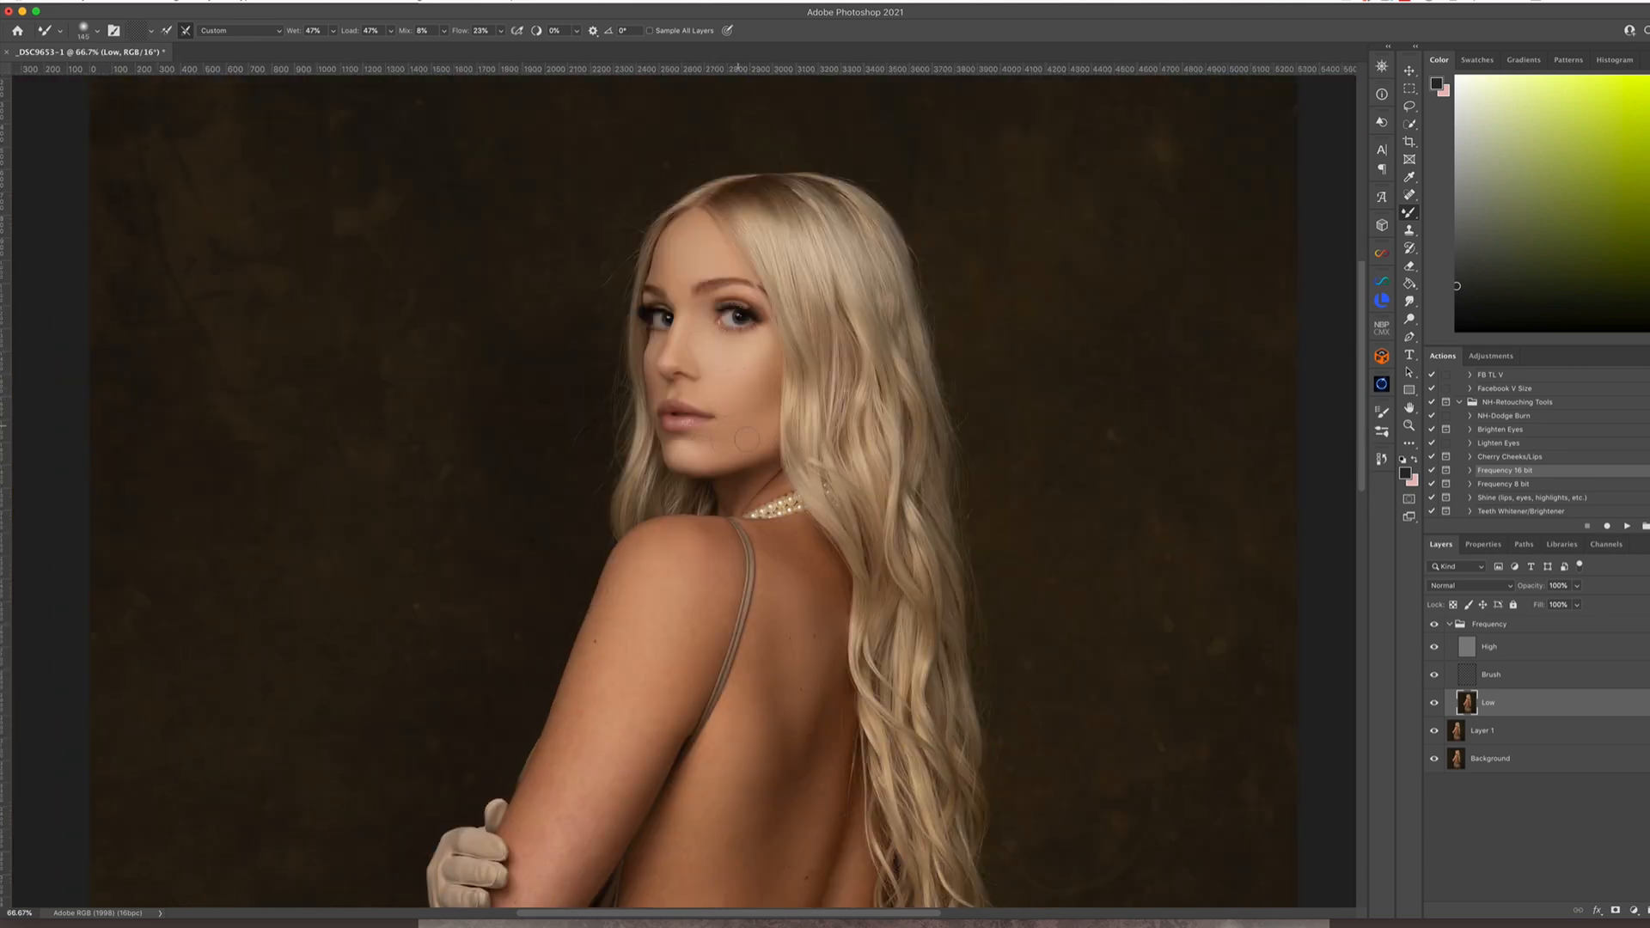
drag(836, 557, 858, 555)
scroll(601, 739, down, 5)
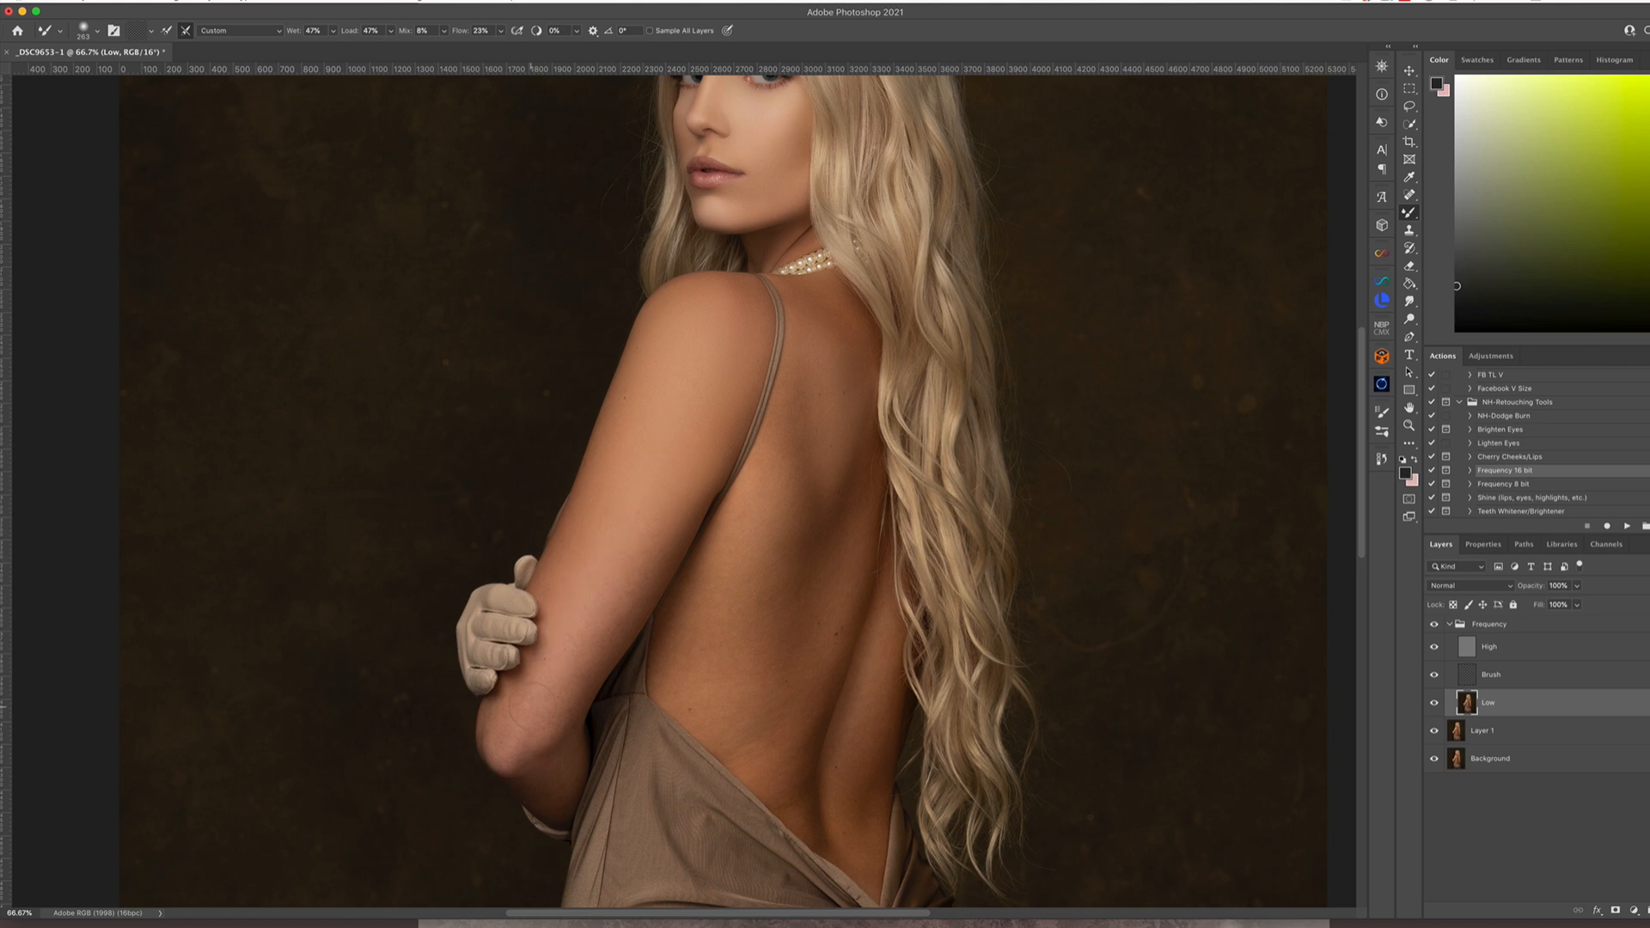
mouse_move(530, 755)
mouse_down()
mouse_move(568, 748)
mouse_move(562, 777)
mouse_move(505, 768)
mouse_up()
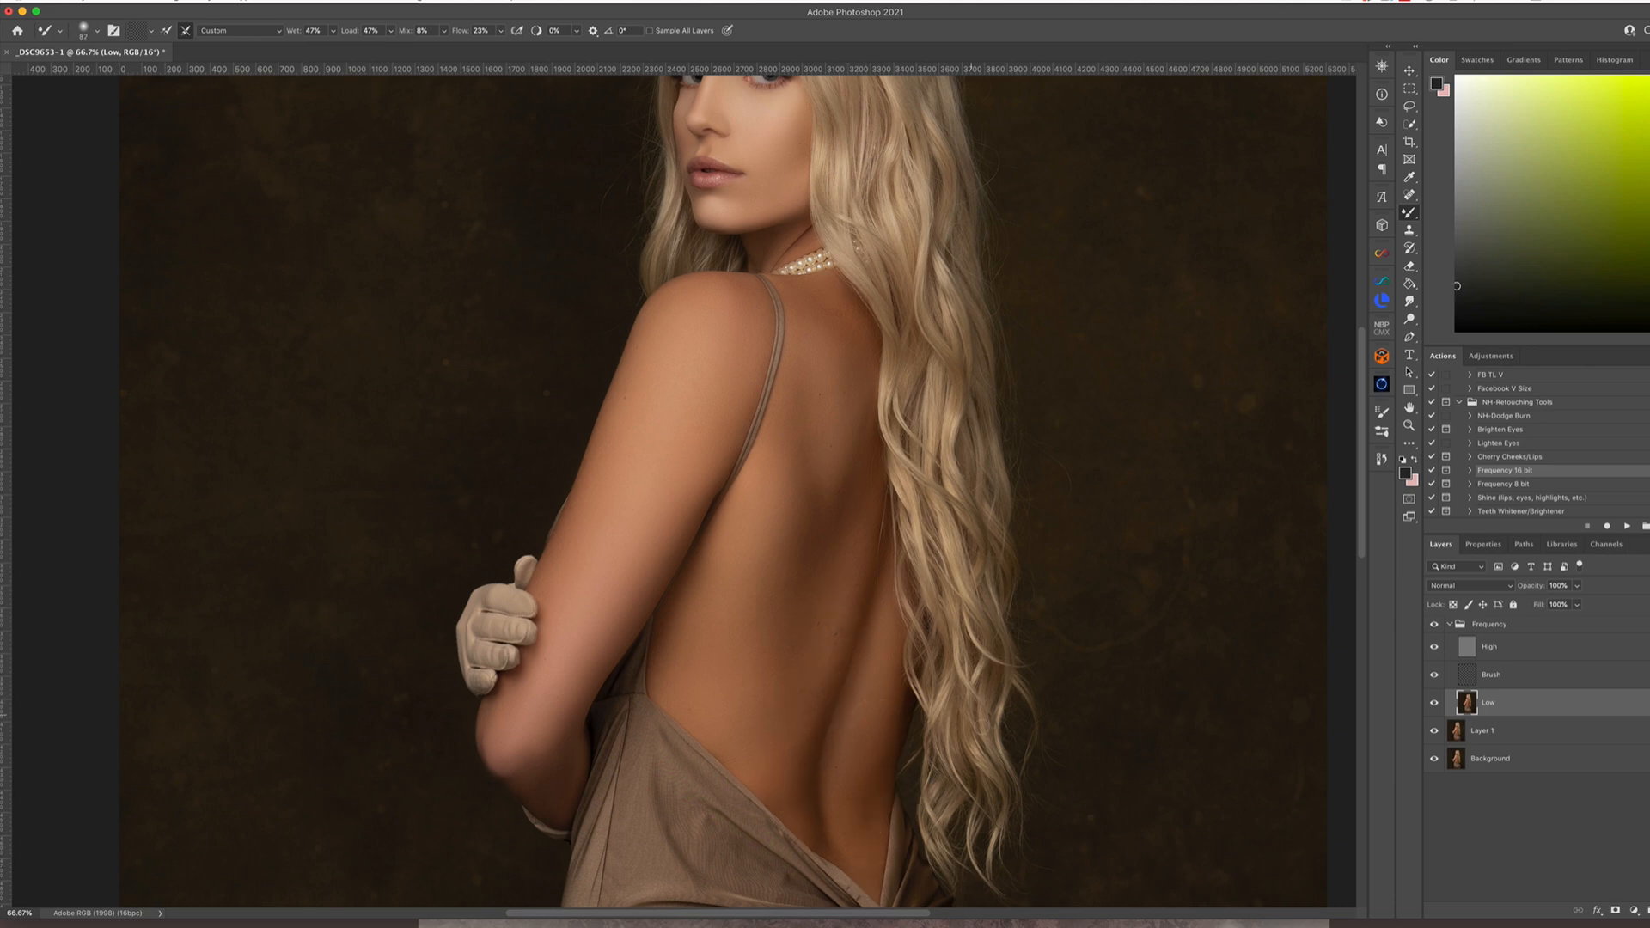
Smooth the long hair and the backdrop beside it with the Mixer Brush on the Low layer
key(super+minus)
drag(982, 726, 959, 853)
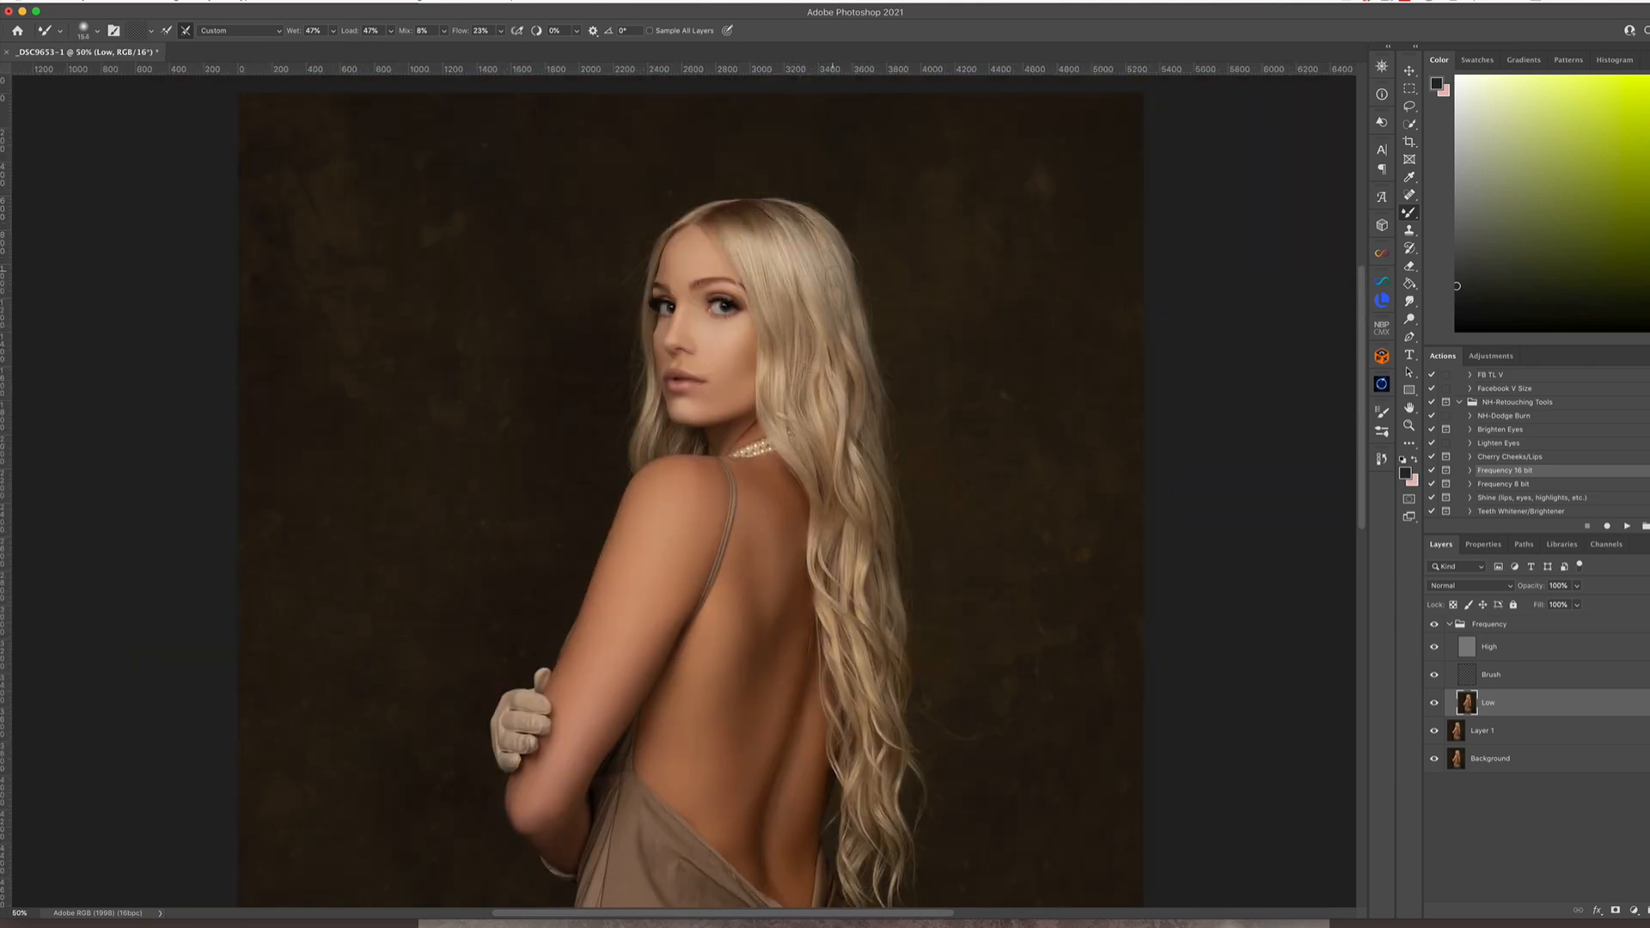
drag(847, 441, 851, 465)
drag(826, 574, 860, 585)
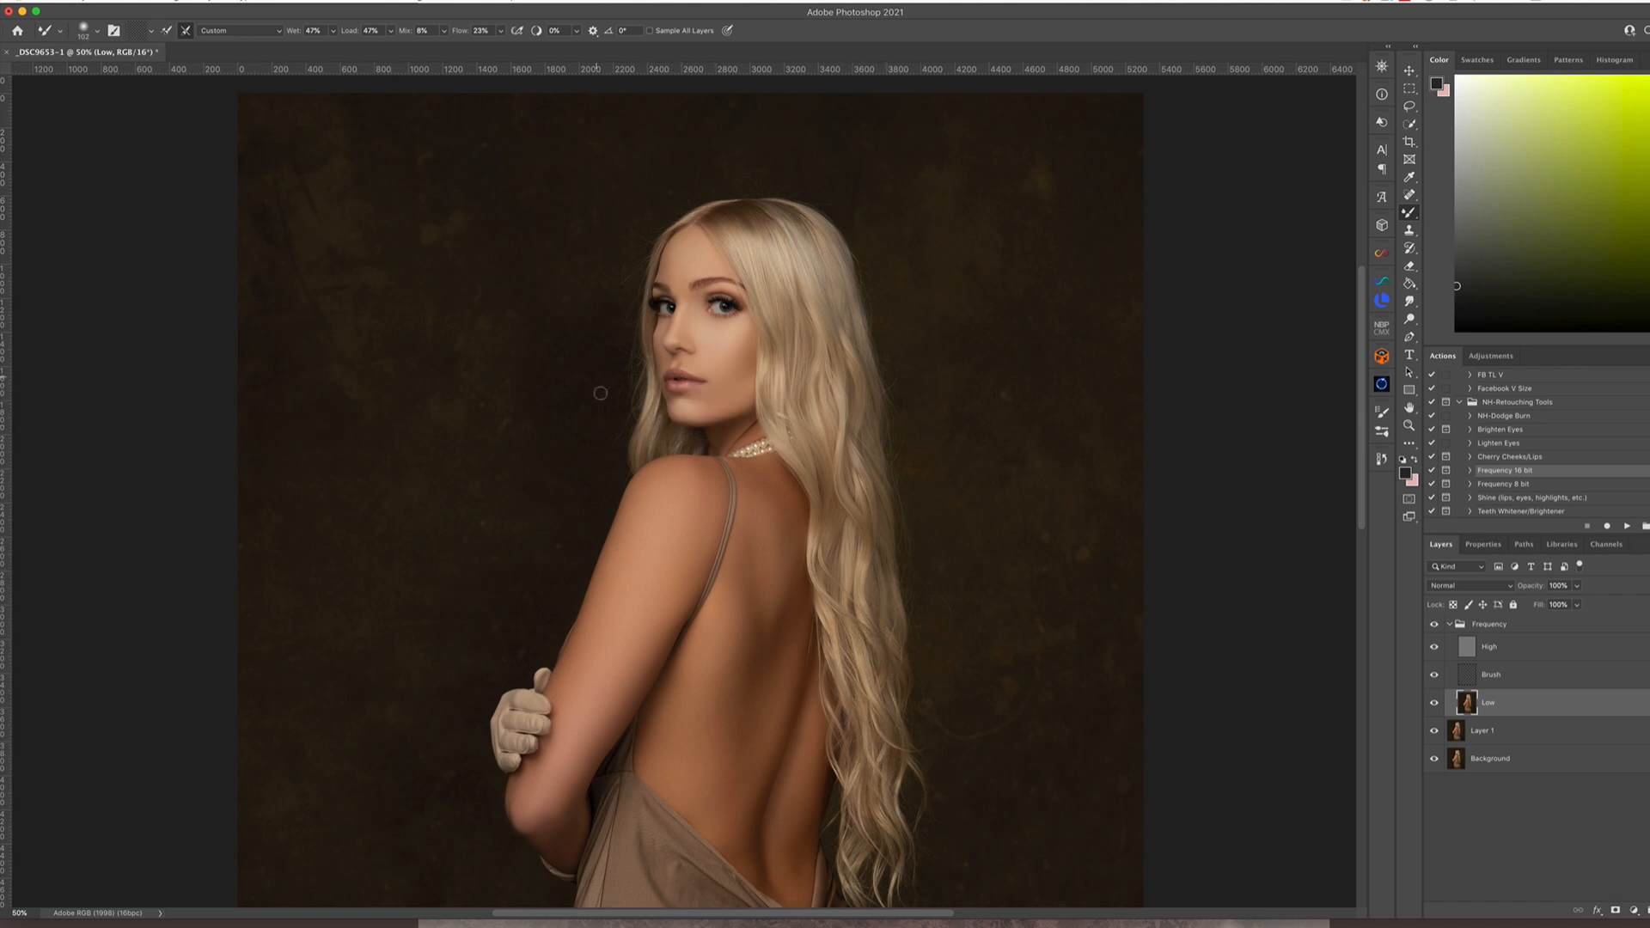
drag(601, 393, 621, 404)
Smooth the tones of the dress fabric with the Mixer Brush on the Low layer
scroll(976, 756, down, 5)
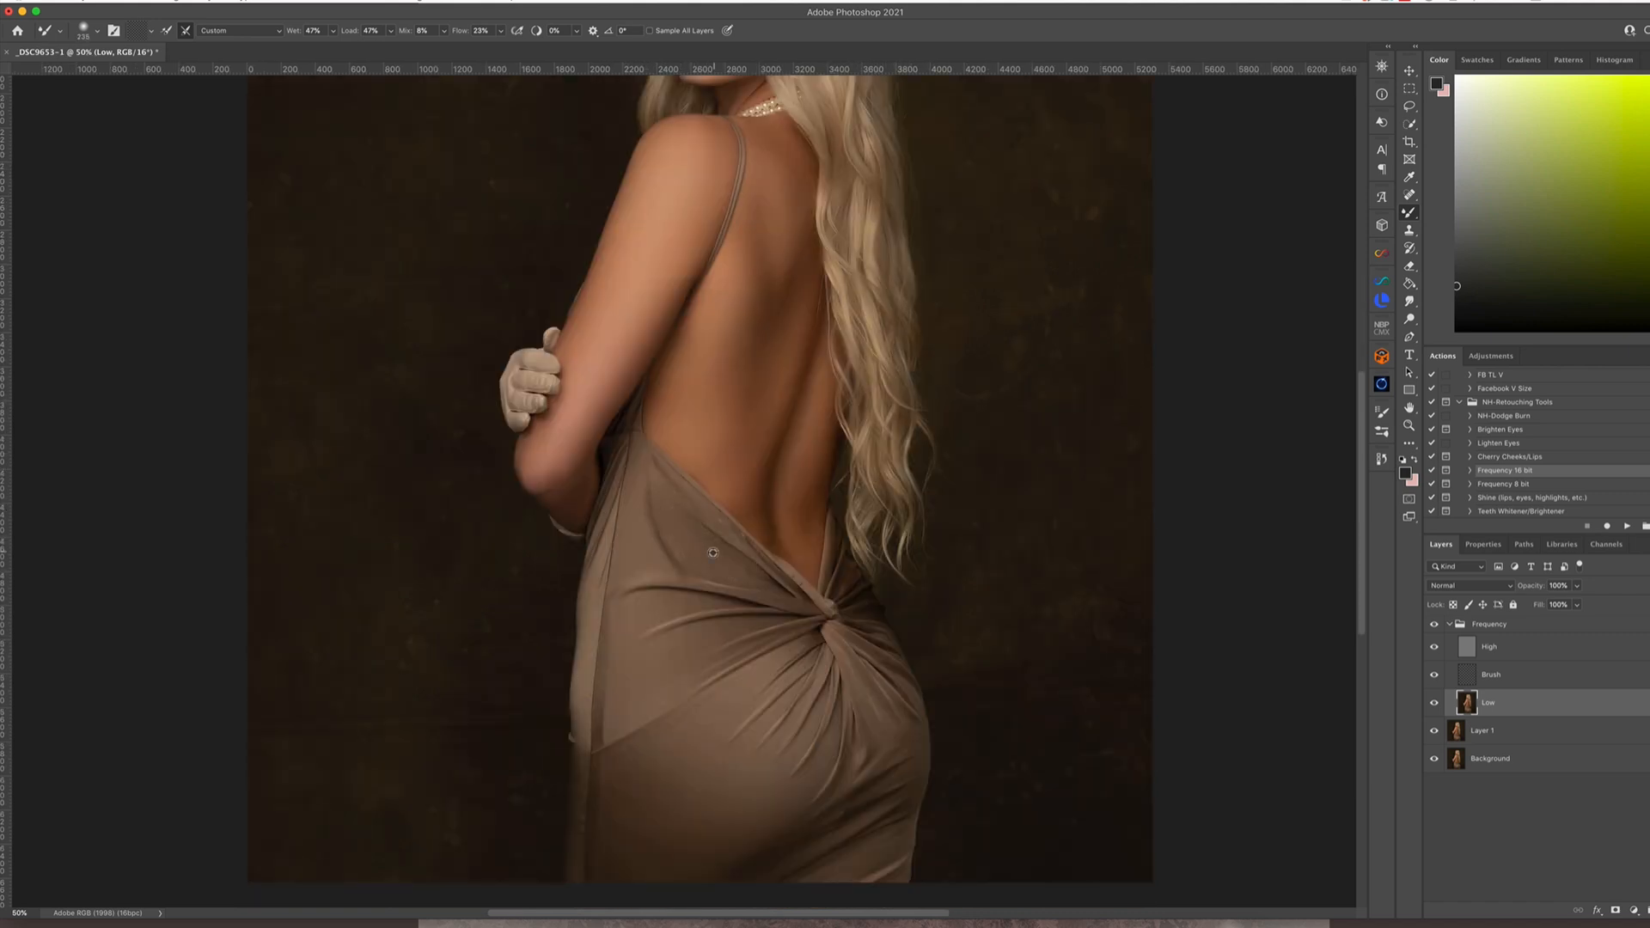
drag(601, 804, 660, 850)
drag(866, 640, 834, 633)
drag(670, 557, 647, 485)
drag(761, 535, 738, 534)
key(super+minus)
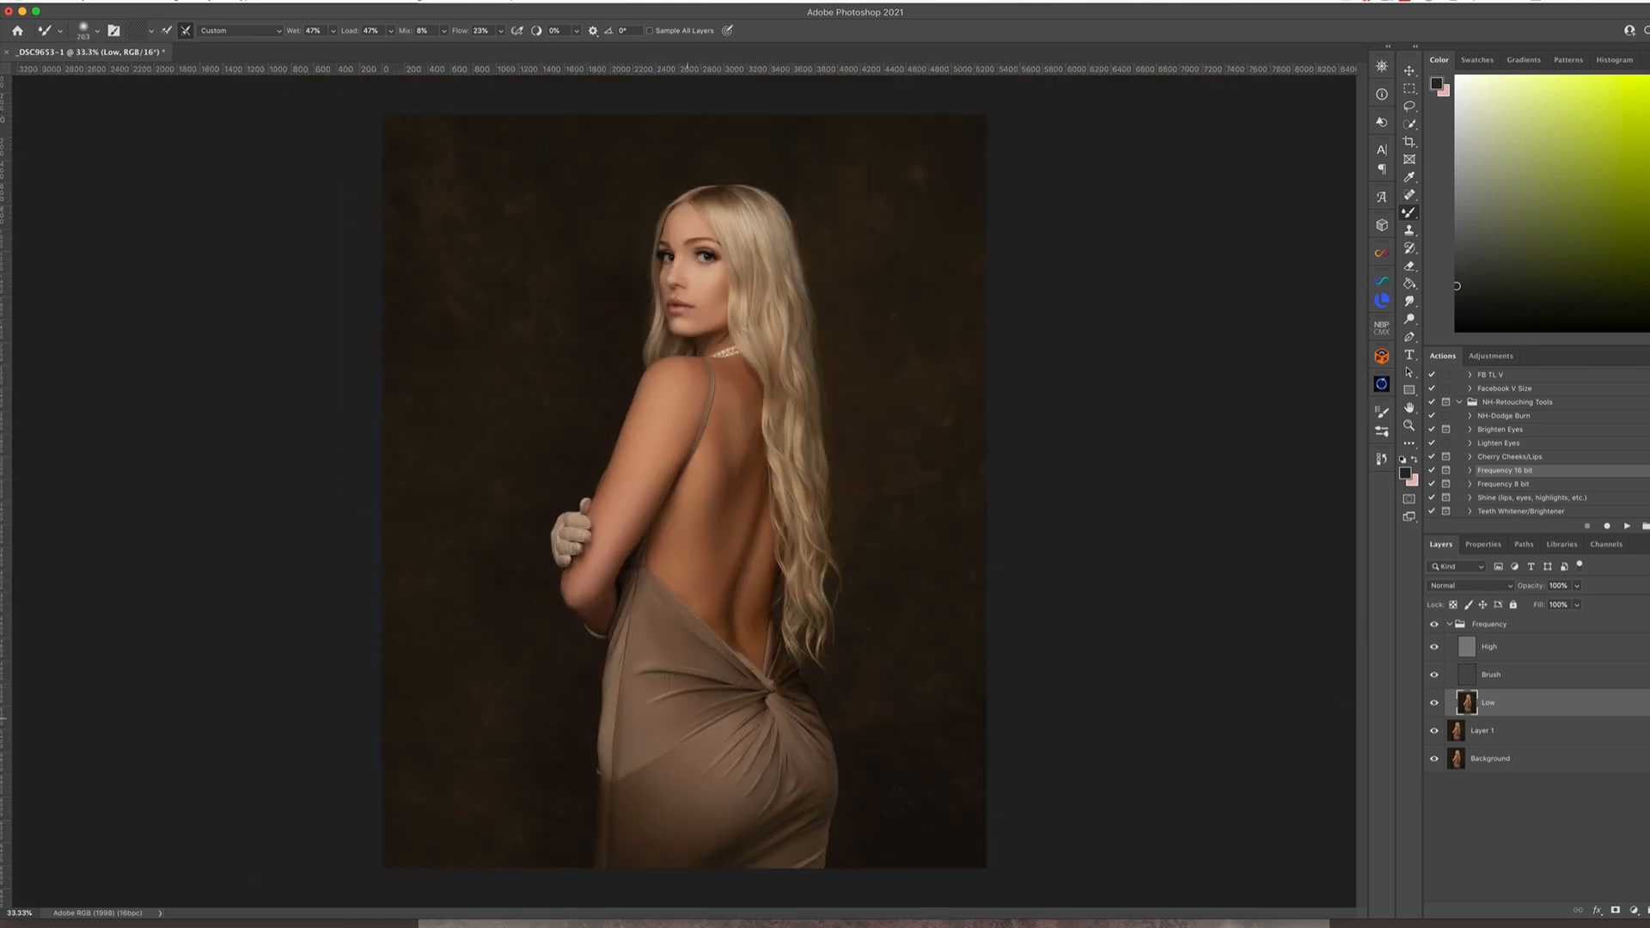
Collapse and compare the Frequency group, flatten the image and duplicate the Background layer
click(1449, 624)
click(1434, 627)
click(206, 1)
click(232, 344)
key(super+j)
Adjust the colour of the duplicated layer with the Camera Raw Filter to tone down the orange skin
click(317, 1)
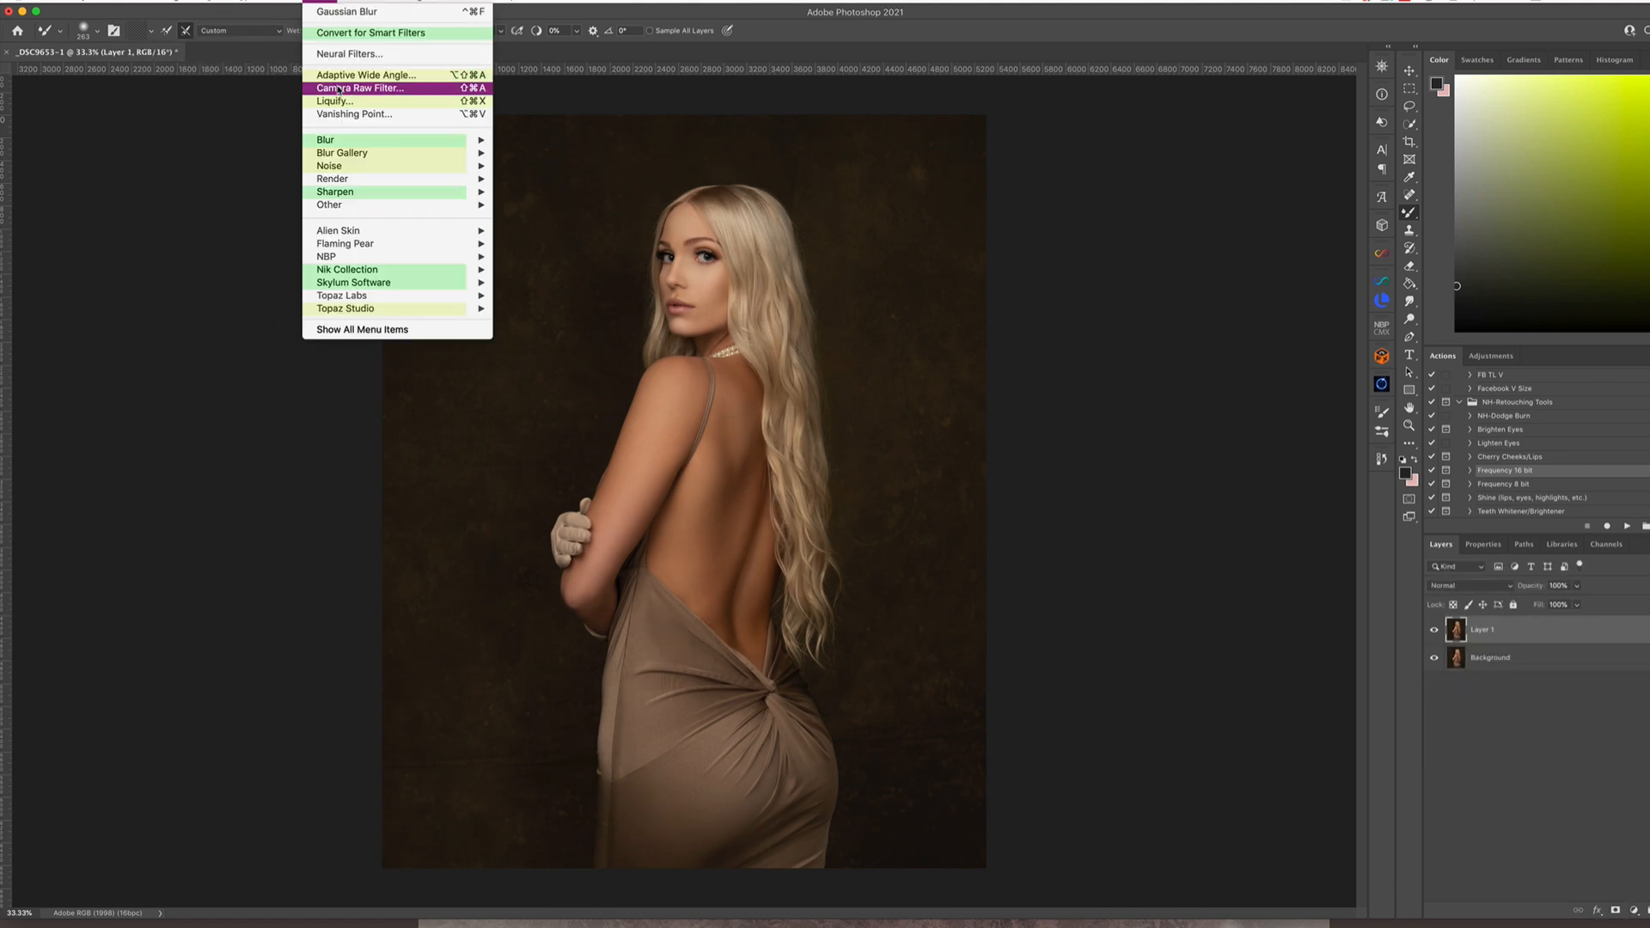
click(361, 89)
click(1473, 528)
mouse_move(1509, 389)
mouse_down()
mouse_move(1549, 390)
mouse_move(1498, 391)
mouse_move(1503, 370)
mouse_up()
click(1479, 331)
drag(1509, 411, 1516, 412)
click(1592, 916)
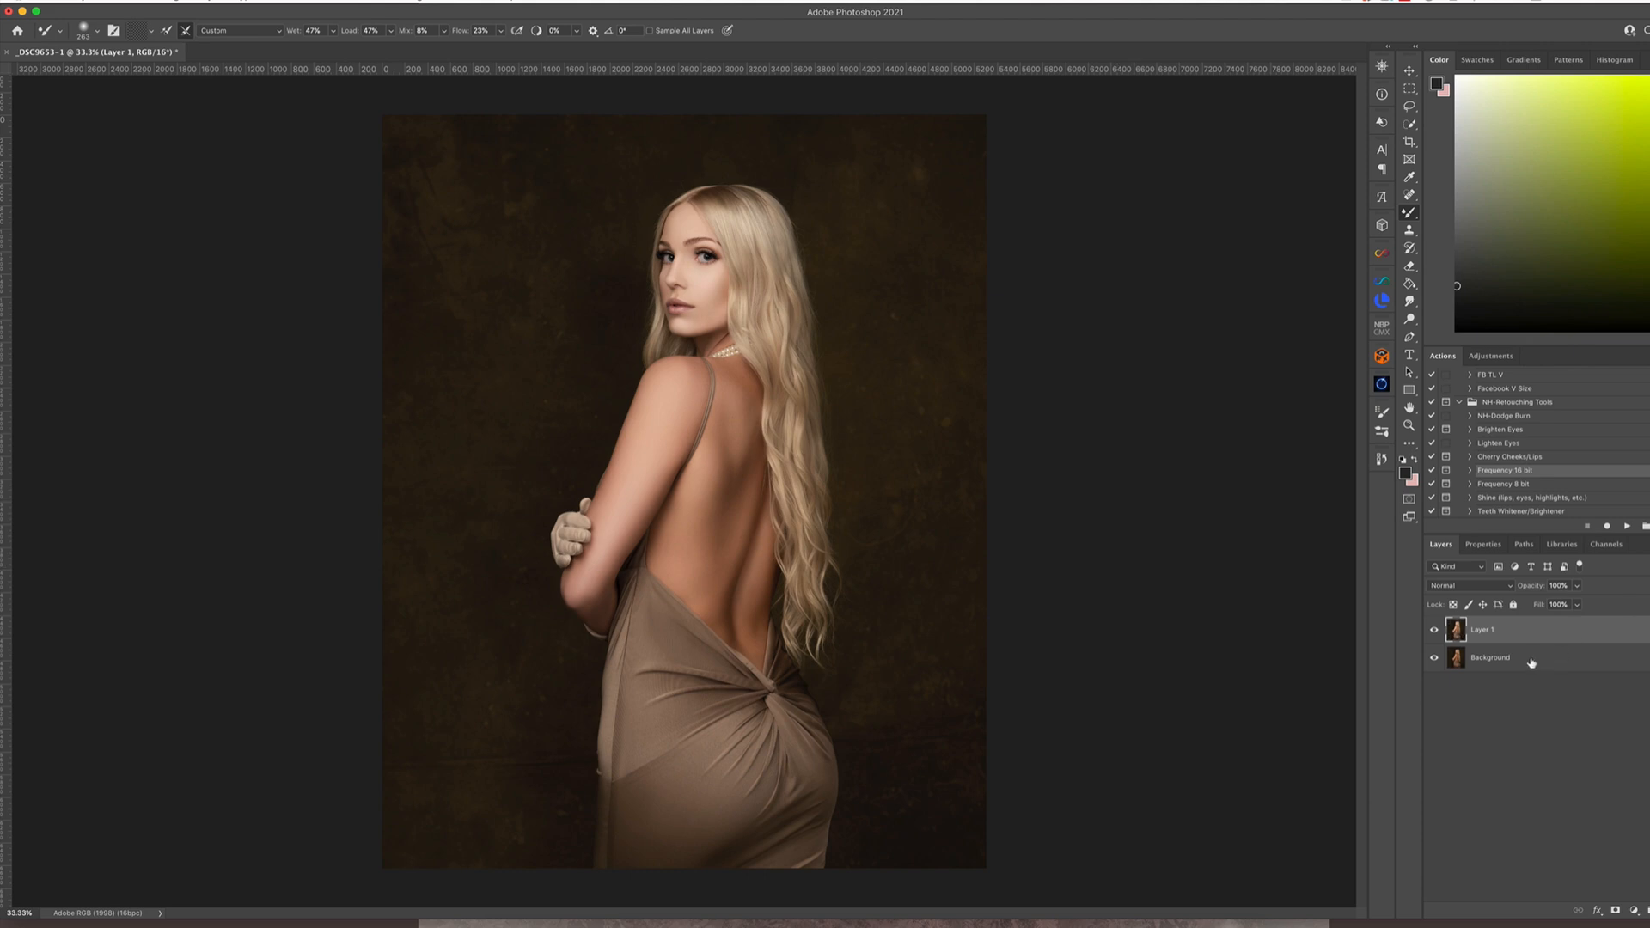
Add a black mask to Layer 1, paint the adjustment in over the back and arm, and feather the mask
alt+click(1615, 910)
click(1429, 216)
drag(729, 382, 749, 623)
drag(670, 383, 595, 576)
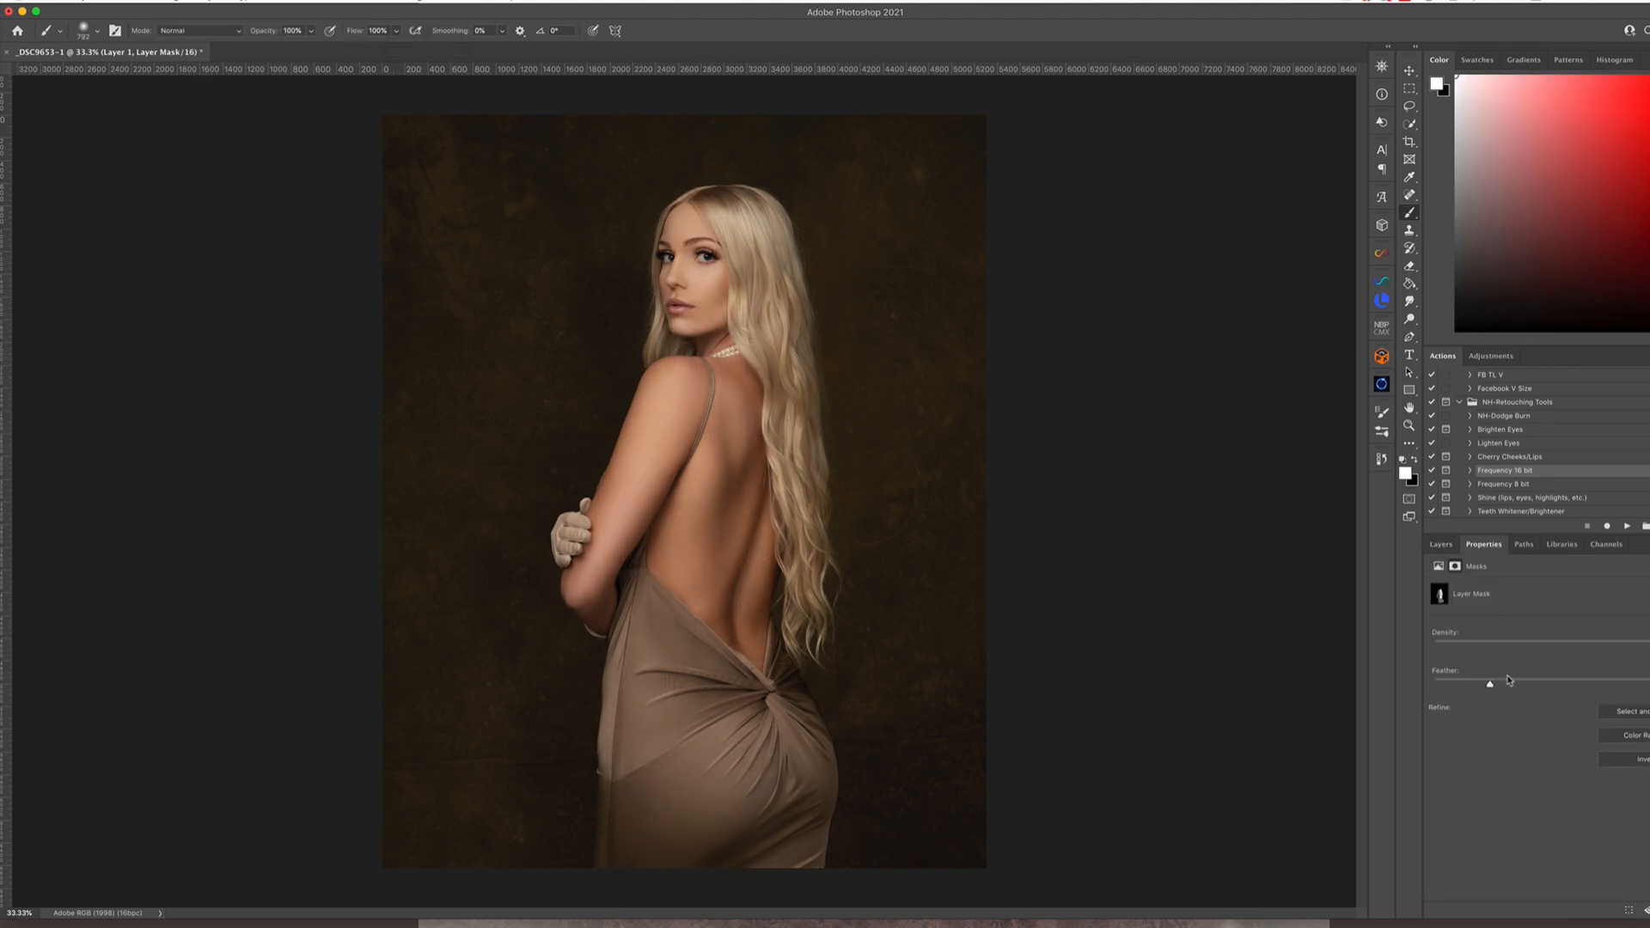
click(1440, 546)
On the flattened image, add a Curves adjustment with raised highlights and lowered shadows, and invert its mask
click(1634, 910)
click(1640, 741)
drag(1610, 679, 1610, 662)
drag(1543, 744, 1547, 758)
key(super+i)
click(1441, 544)
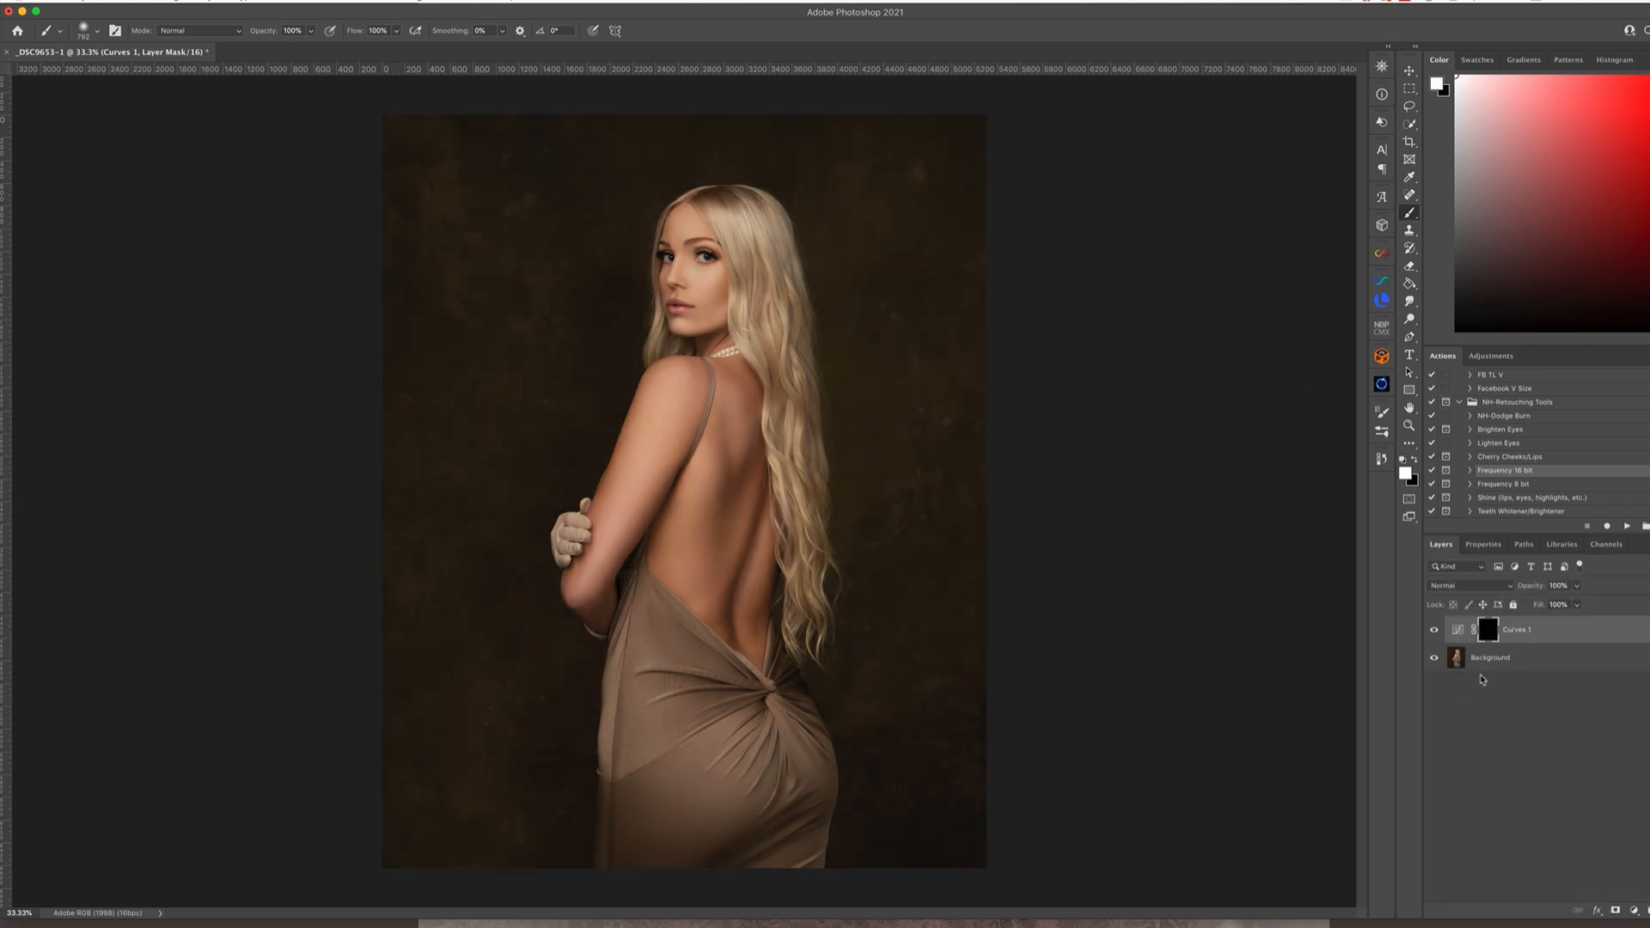
Paint the Curves effect onto the face, arm and back, lowering the brush flow to 28%
drag(713, 280, 679, 280)
click(396, 31)
drag(397, 48, 350, 48)
key(bracketright)
key(bracketright)
drag(675, 382, 644, 455)
drag(729, 403, 713, 567)
Reduce the Curves layer's opacity and flatten the image
click(1577, 586)
drag(1579, 605, 1557, 606)
click(202, 2)
click(254, 324)
Add a Color Balance adjustment with a slight colour shift and invert its mask
click(1634, 910)
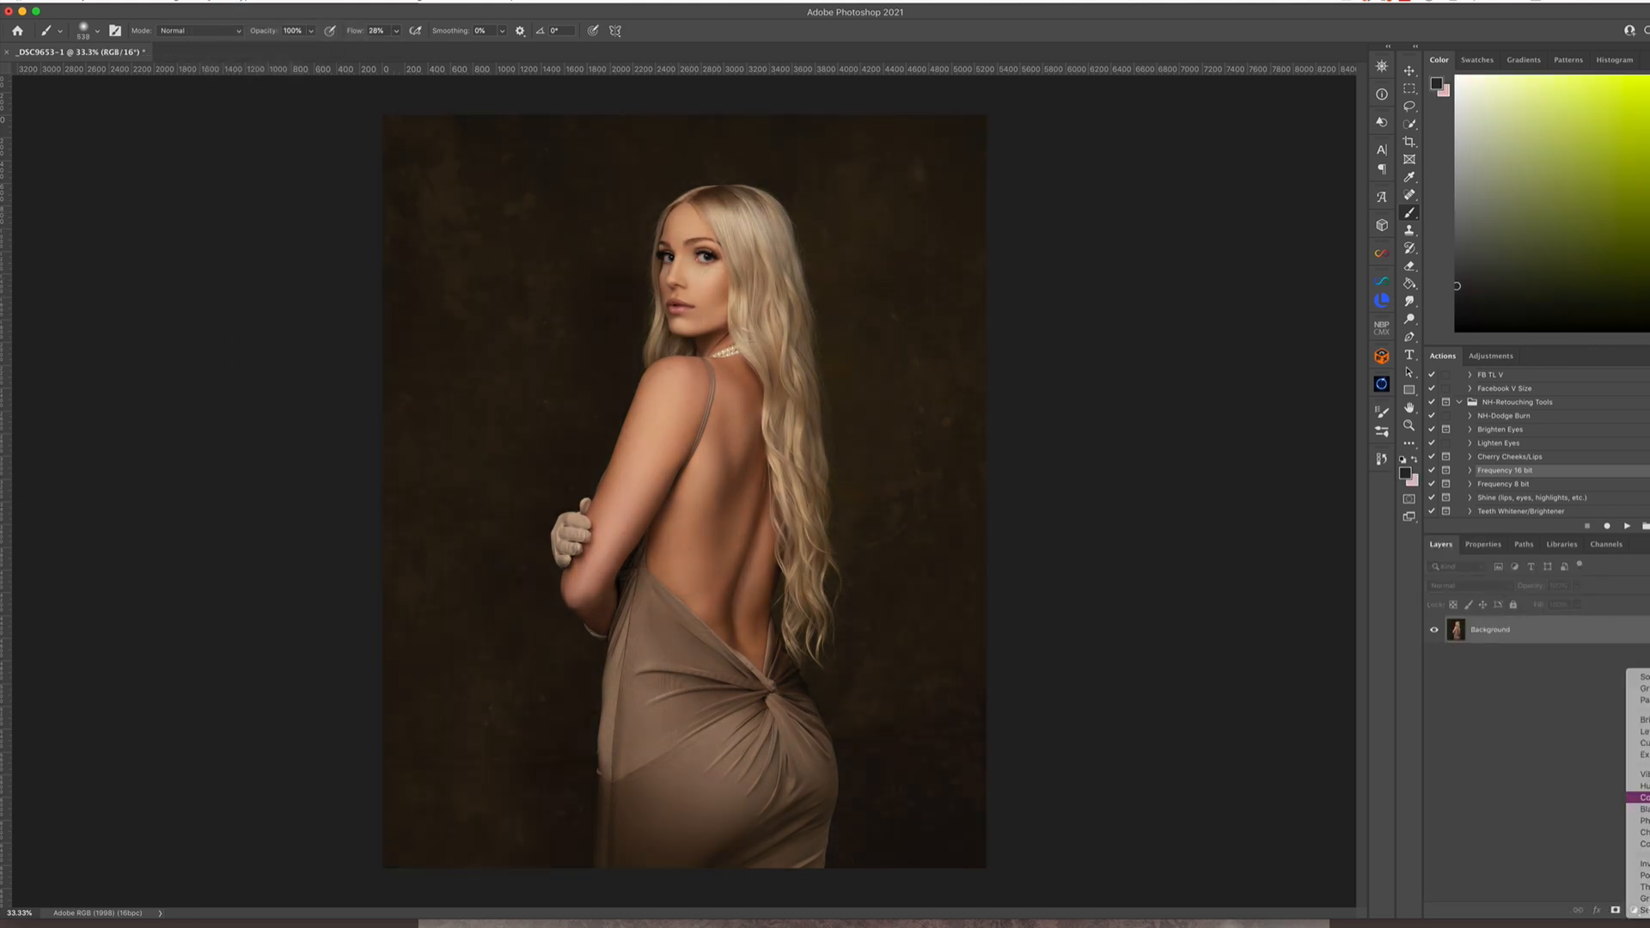
click(1640, 796)
drag(1544, 670, 1541, 670)
click(1440, 545)
key(super+i)
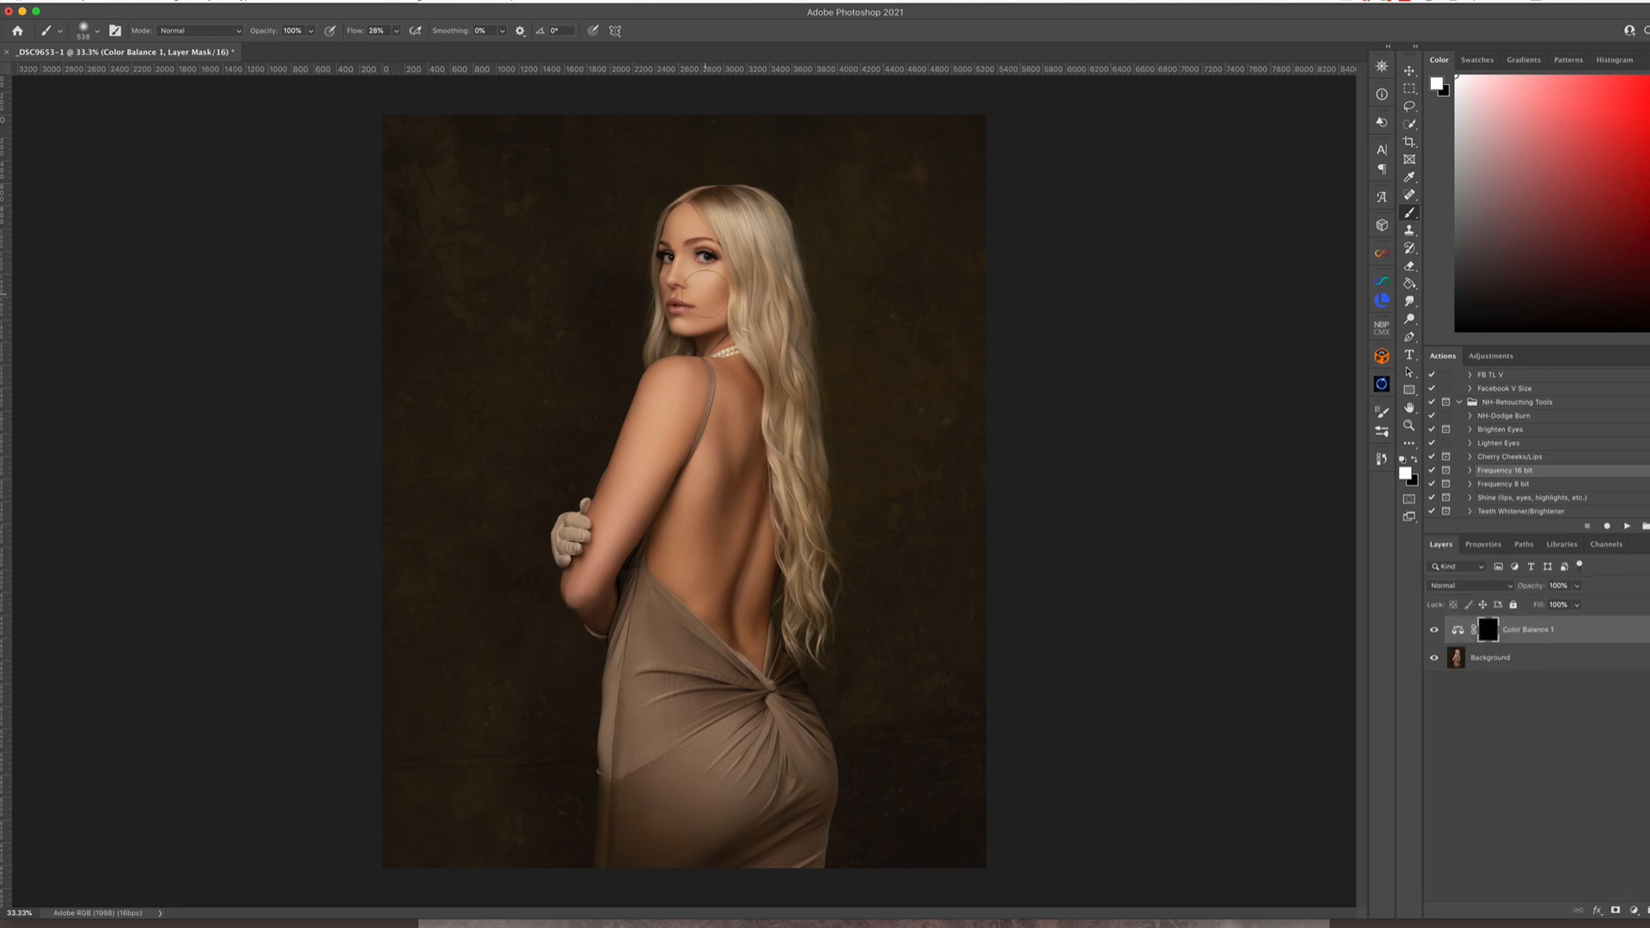
Add a Hue/Saturation adjustment that shifts and desaturates the Reds, invert its mask, and paint it over the arm and back
click(1634, 910)
click(1640, 783)
drag(1563, 642, 1566, 642)
drag(1563, 668, 1553, 669)
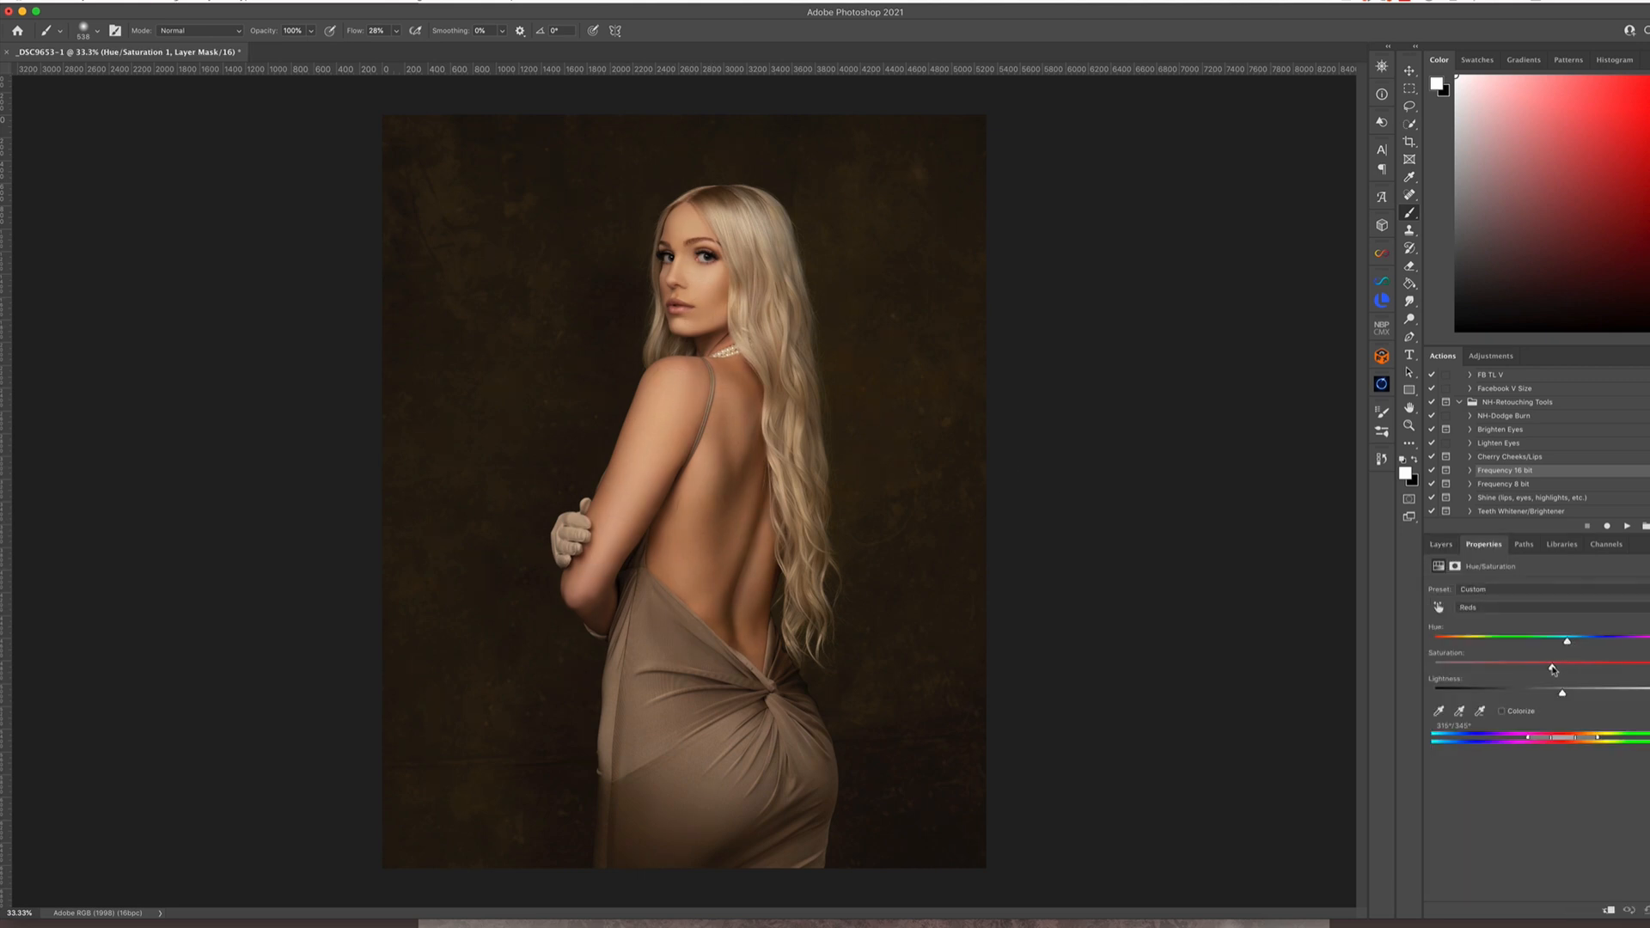
click(1440, 545)
key(super+i)
drag(639, 478, 727, 592)
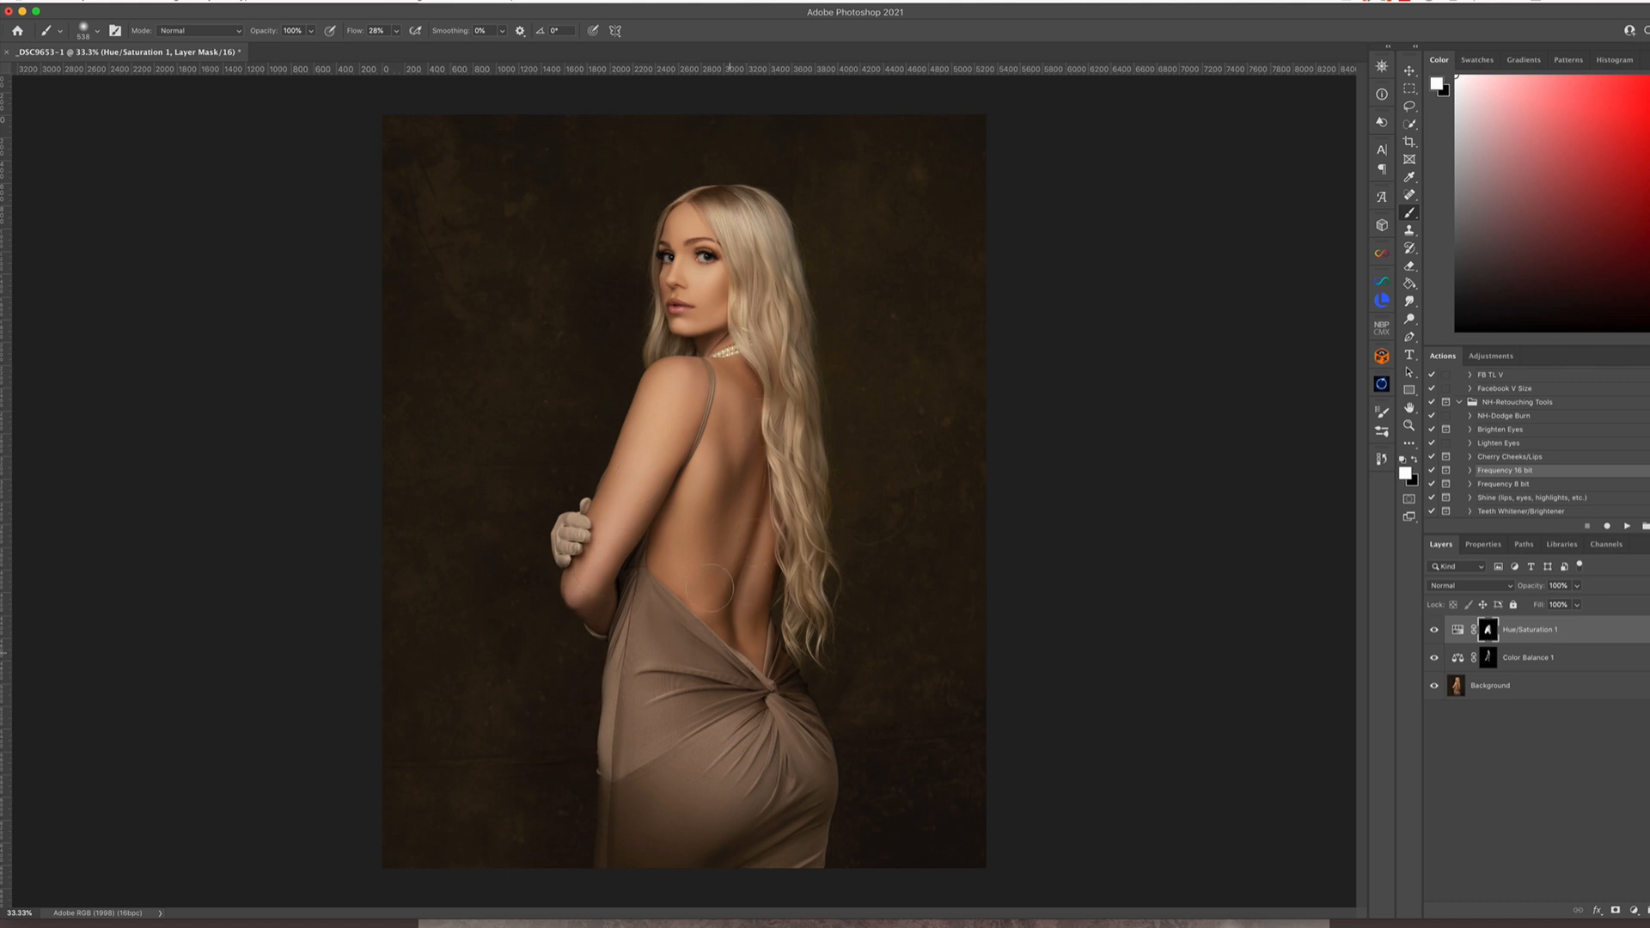
Lower the Color Balance layer's opacity, hide that layer and flatten the image
click(1529, 658)
click(1577, 587)
drag(1577, 604, 1537, 603)
click(1434, 658)
click(207, 2)
click(230, 347)
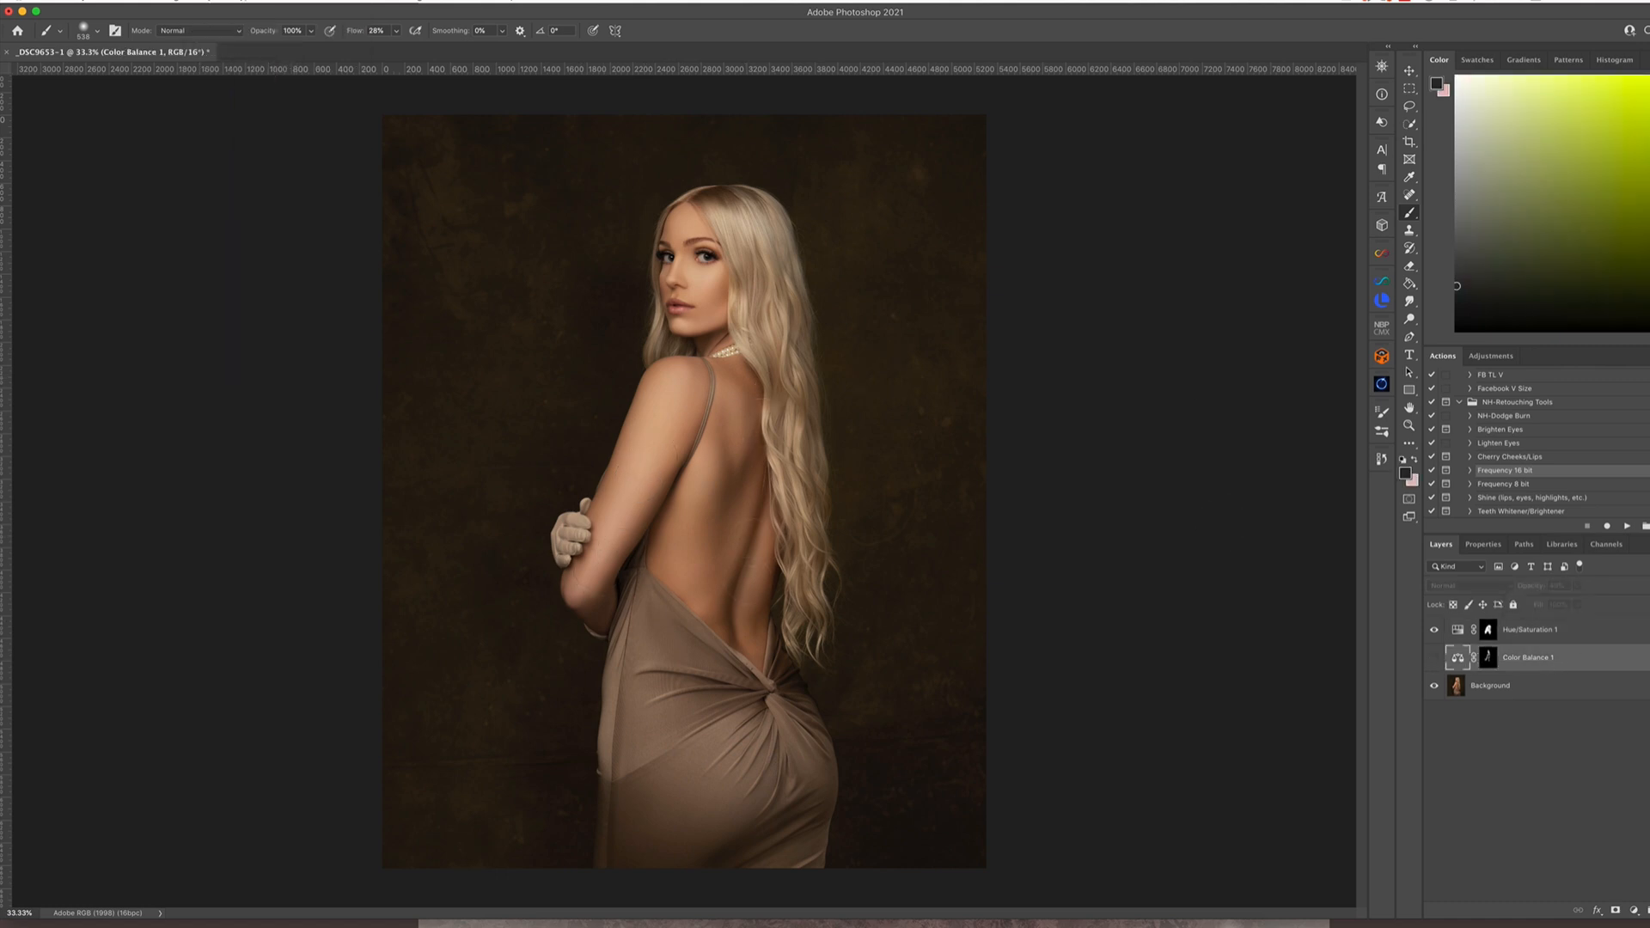
click(1382, 299)
click(1233, 457)
Duplicate the Background layer and clean up uneven areas of the backdrop around the model with the Patch tool
key(super+j)
click(1409, 195)
click(1461, 221)
drag(482, 739, 475, 786)
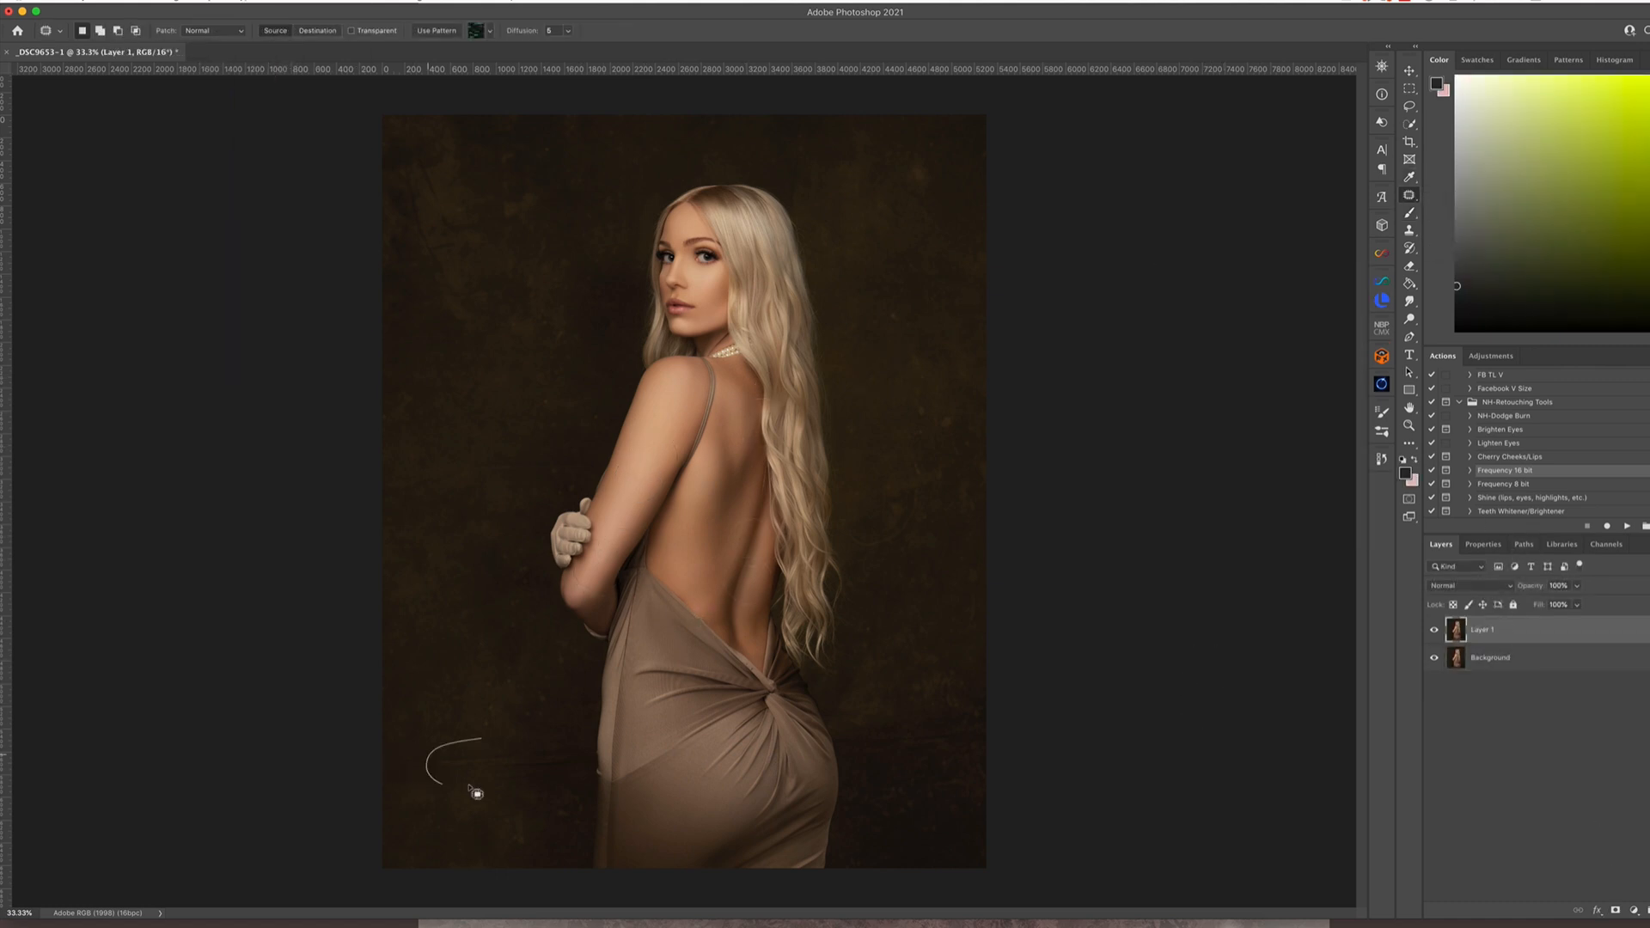
drag(563, 692, 559, 781)
drag(435, 718, 438, 770)
drag(479, 149, 470, 211)
drag(844, 712, 868, 768)
drag(936, 703, 956, 740)
drag(924, 452, 930, 529)
drag(938, 376, 956, 443)
Flatten the image and save it as a Photoshop file in the model's edits folder, named with the photographer's and model's names plus 8
click(207, 2)
click(232, 320)
key(shift+super+s)
click(799, 204)
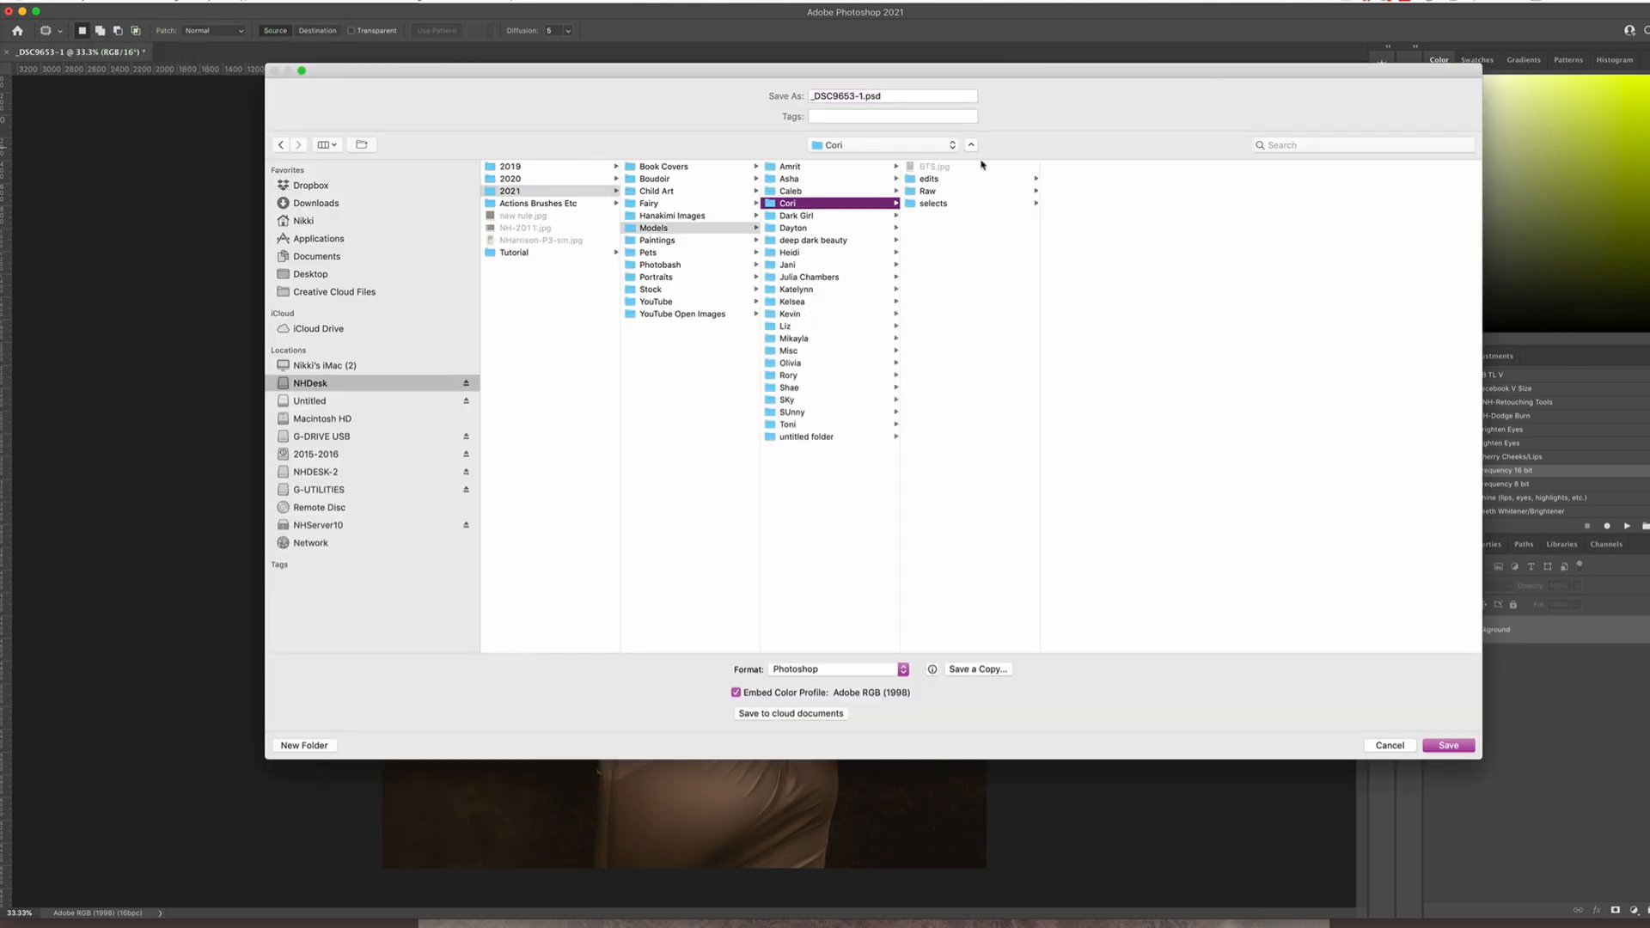
click(980, 179)
drag(863, 96, 810, 96)
text(NHarrison-cori-8)
key(Return)
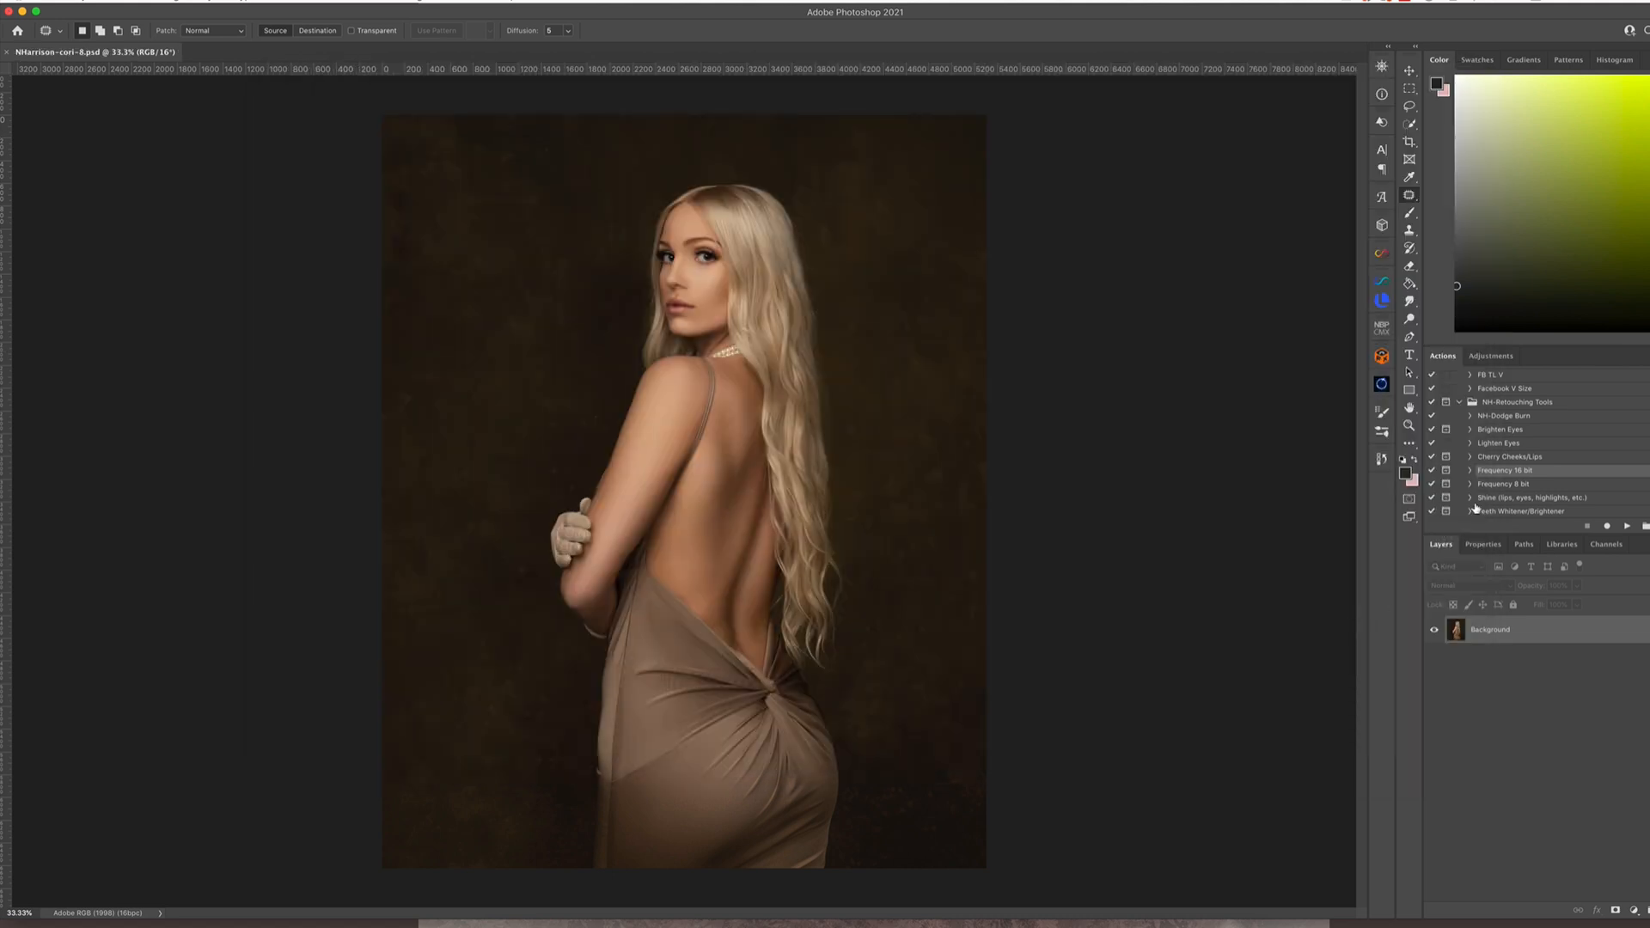
Run the NH-Dodge Burn action and set the Brush flow to 6%
click(1504, 416)
click(1627, 526)
key(b)
click(396, 31)
click(382, 49)
drag(765, 559, 688, 606)
Paint on the Burn layer's mask to darken the side of the face, the hair and the dress folds
click(1501, 675)
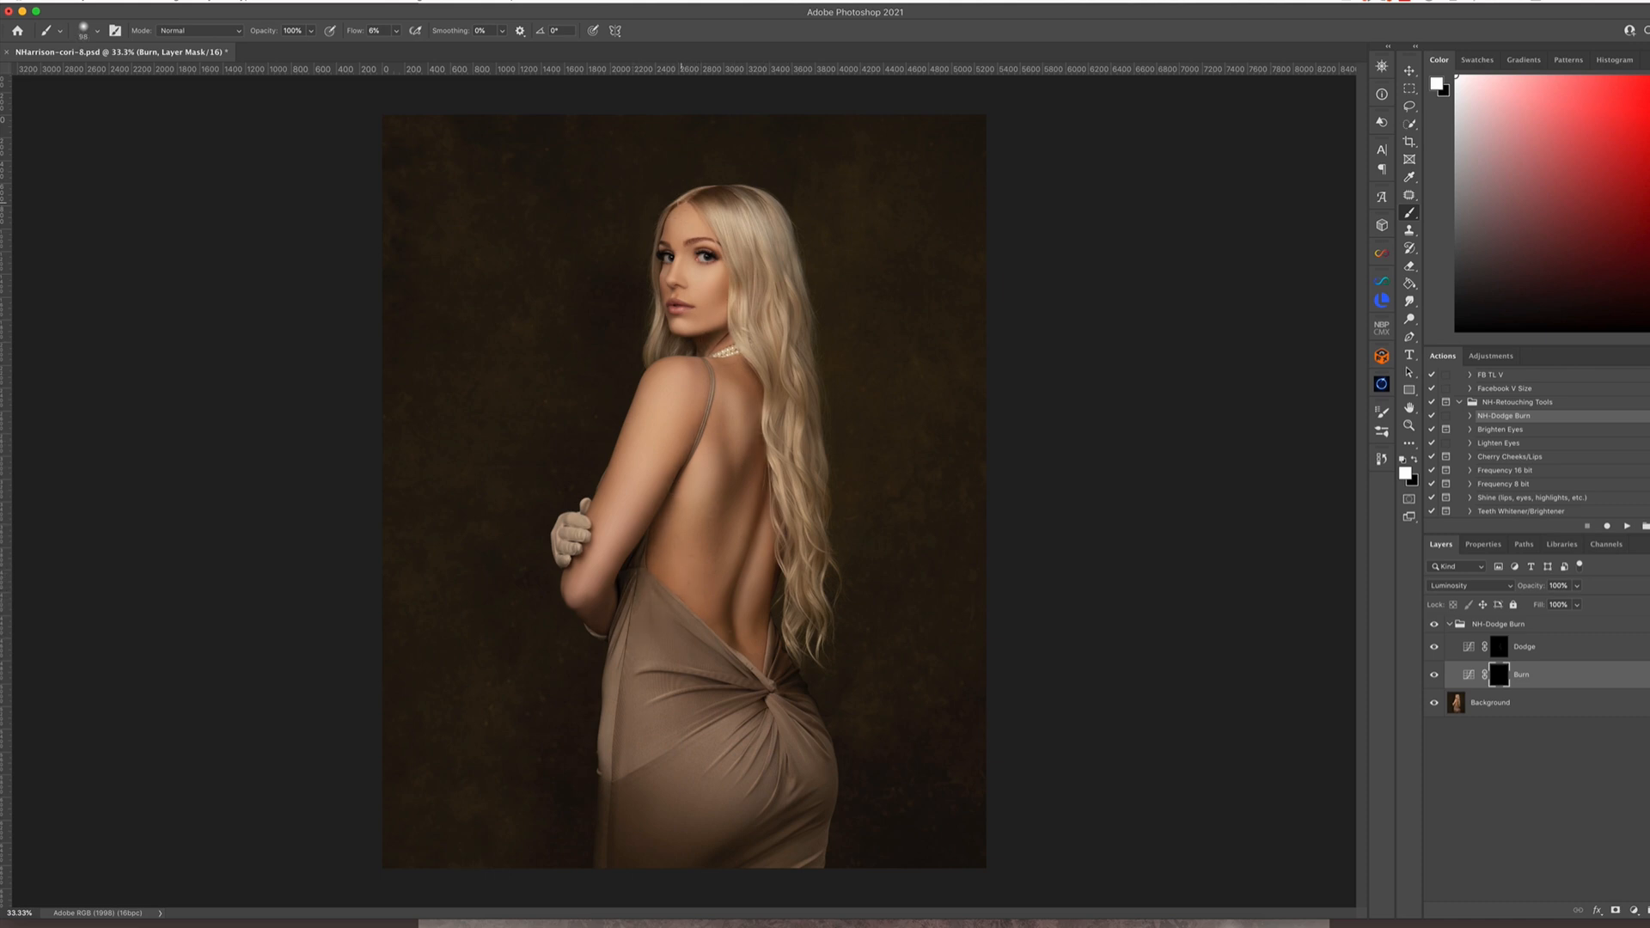
drag(721, 287, 736, 237)
mouse_move(736, 225)
mouse_down()
mouse_move(760, 222)
mouse_move(791, 482)
mouse_up()
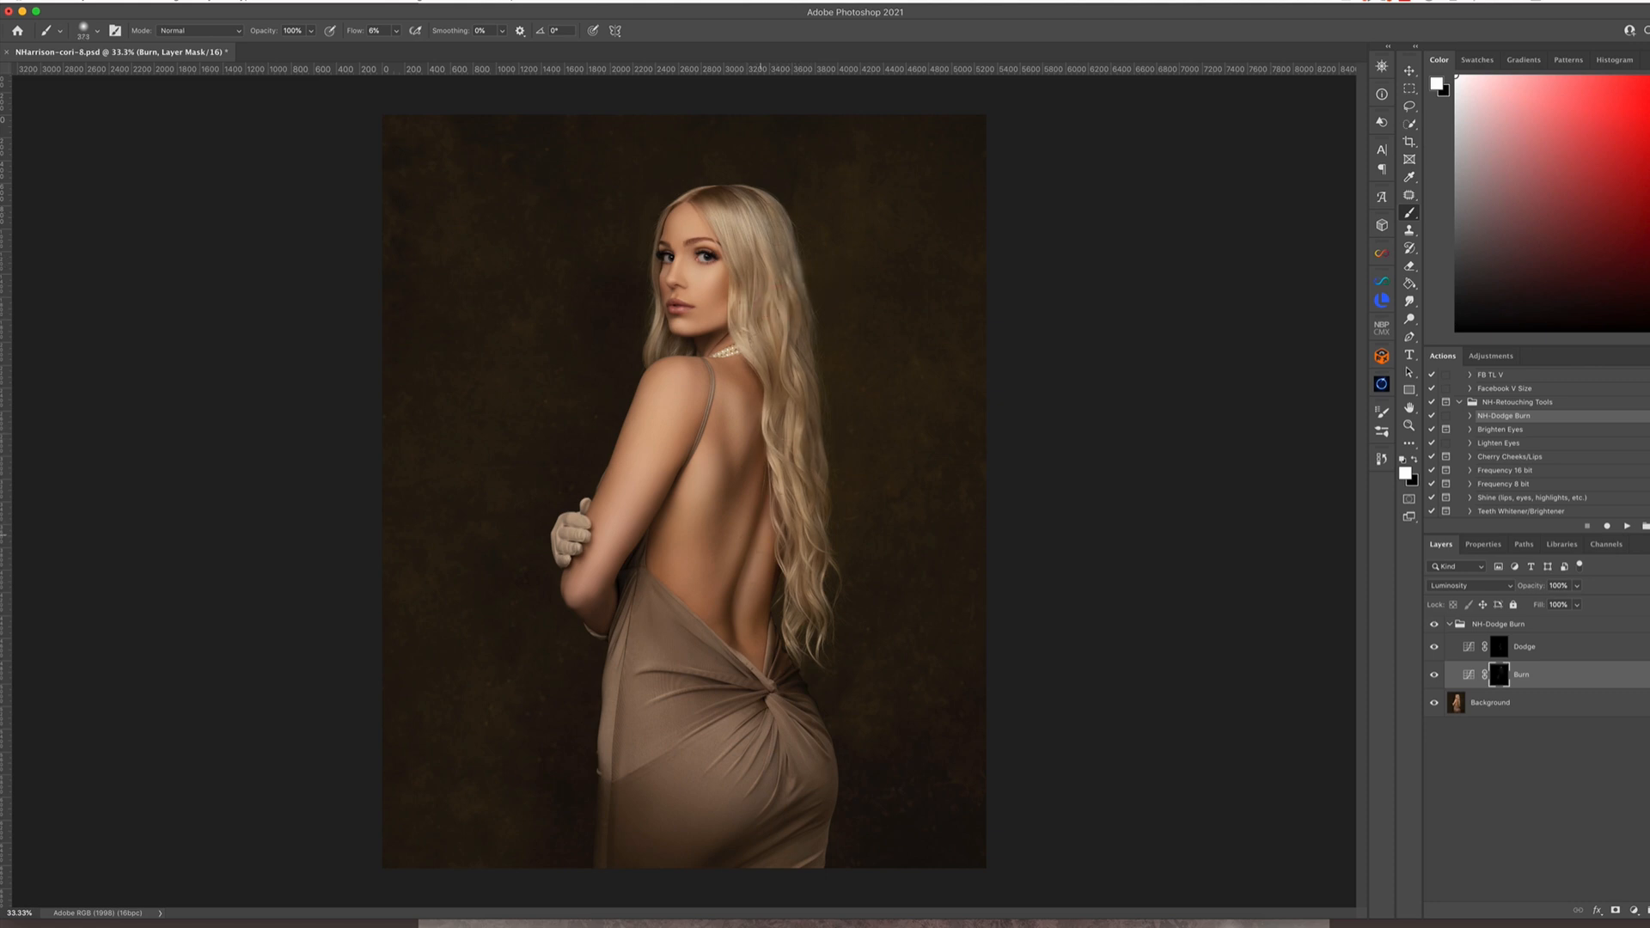
drag(733, 669, 737, 668)
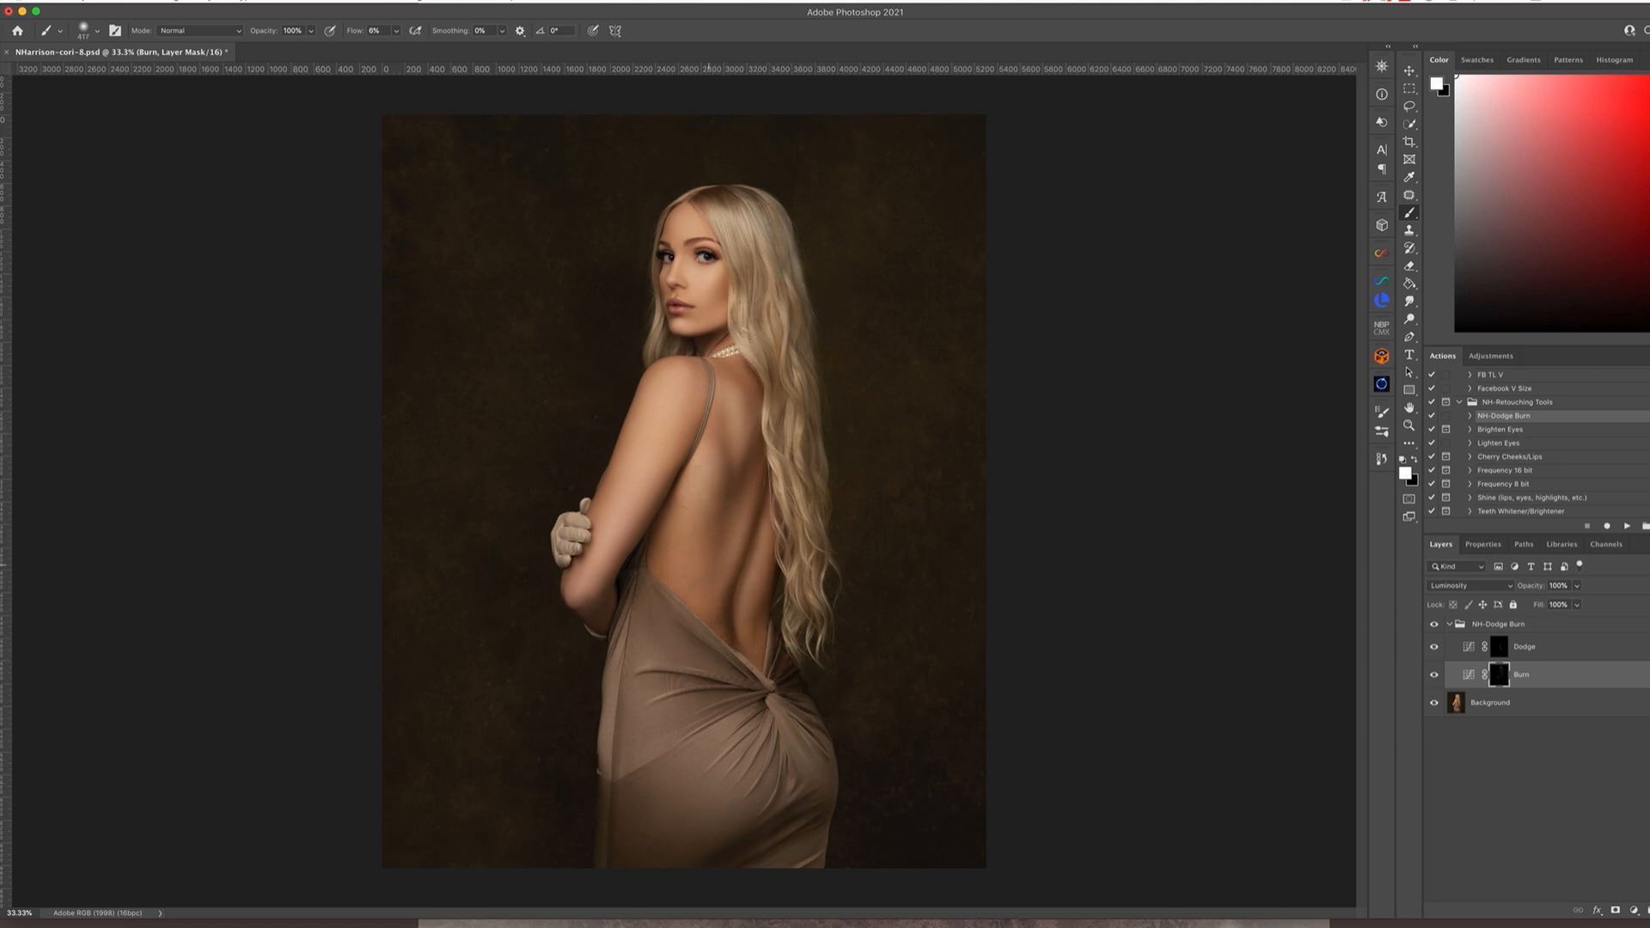
Paint on the Dodge layer's mask to brighten the highlights of the face around the nose, eyes, lips and cheek
click(1500, 647)
super+click(669, 311)
super+click(676, 488)
super+click(676, 488)
super+click(676, 488)
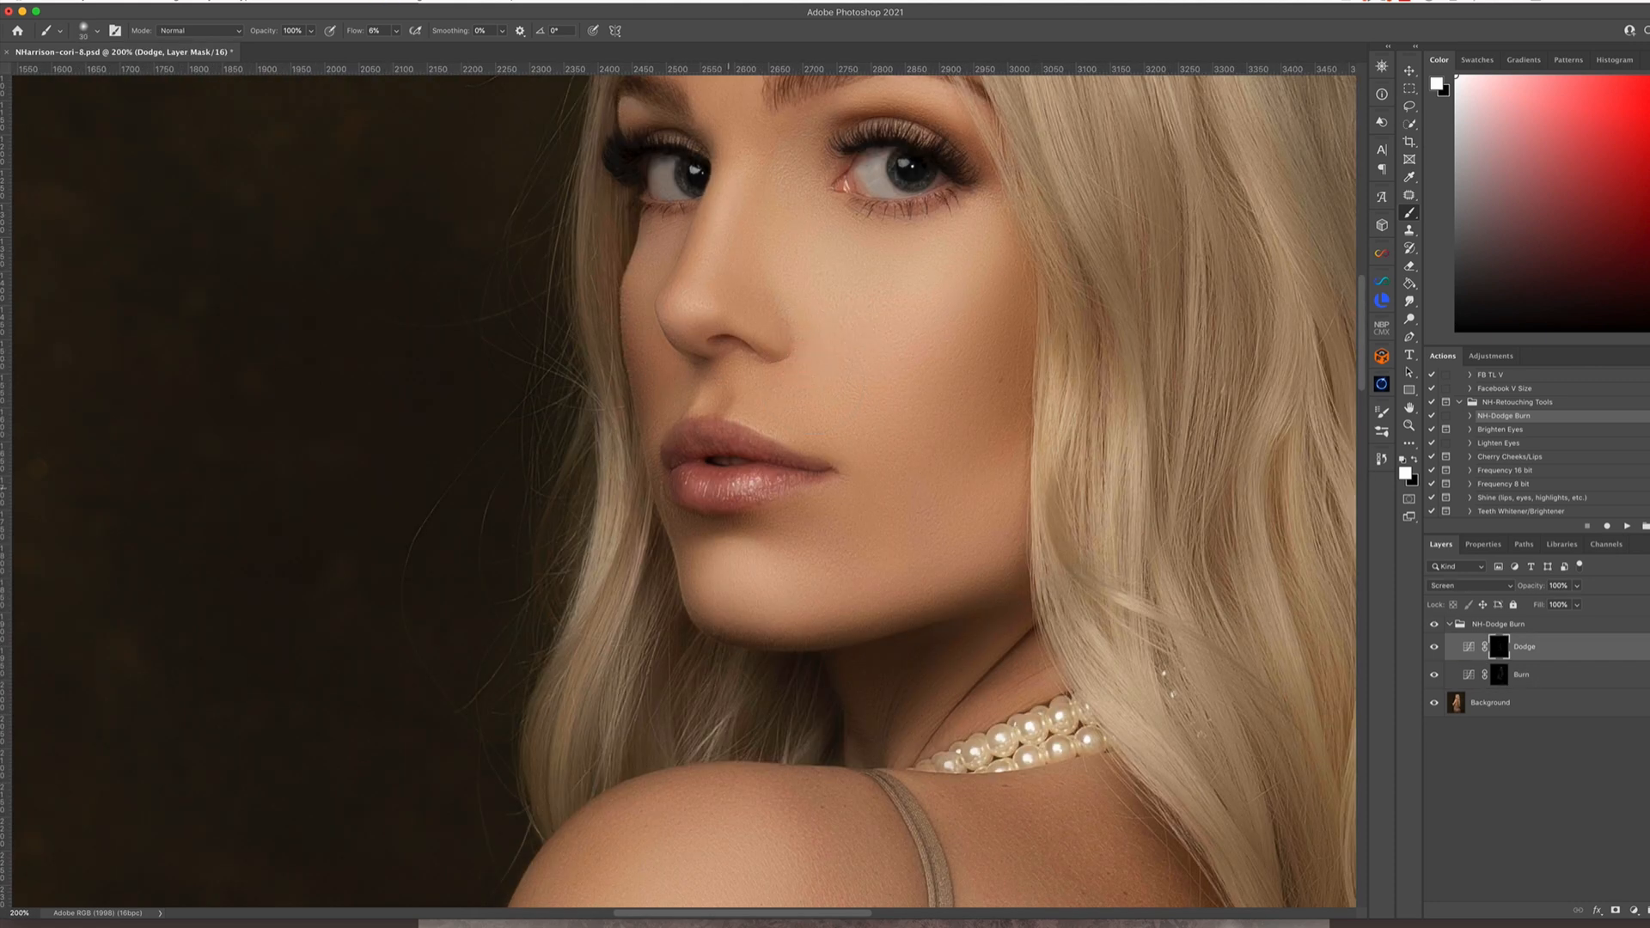
drag(712, 402, 698, 398)
drag(705, 301, 709, 301)
drag(807, 207, 695, 461)
drag(784, 415, 809, 439)
drag(568, 428, 572, 428)
drag(568, 426, 577, 442)
mouse_move(812, 447)
mouse_down()
mouse_move(737, 451)
mouse_move(808, 384)
mouse_move(730, 442)
mouse_up()
drag(583, 403, 527, 369)
drag(778, 354, 839, 341)
drag(678, 478, 673, 478)
drag(584, 455, 548, 456)
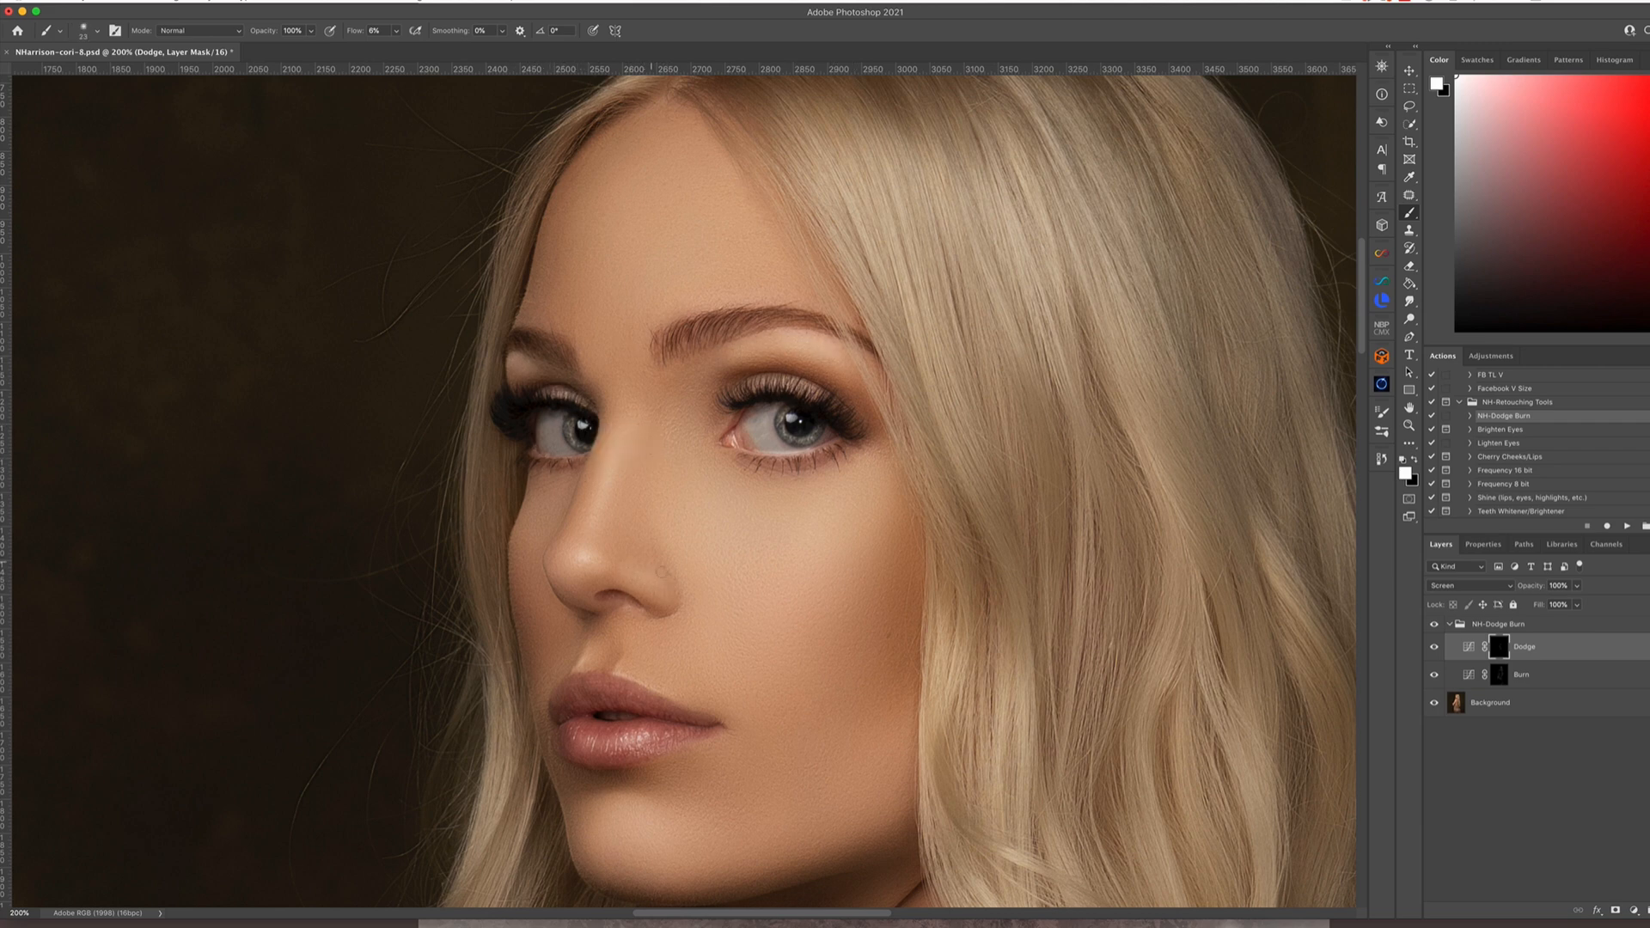
Resize the brush and paint on the Dodge layer's mask to brighten the dress folds and upper back
key(ctrl+minus)
key(ctrl+minus)
key(ctrl+minus)
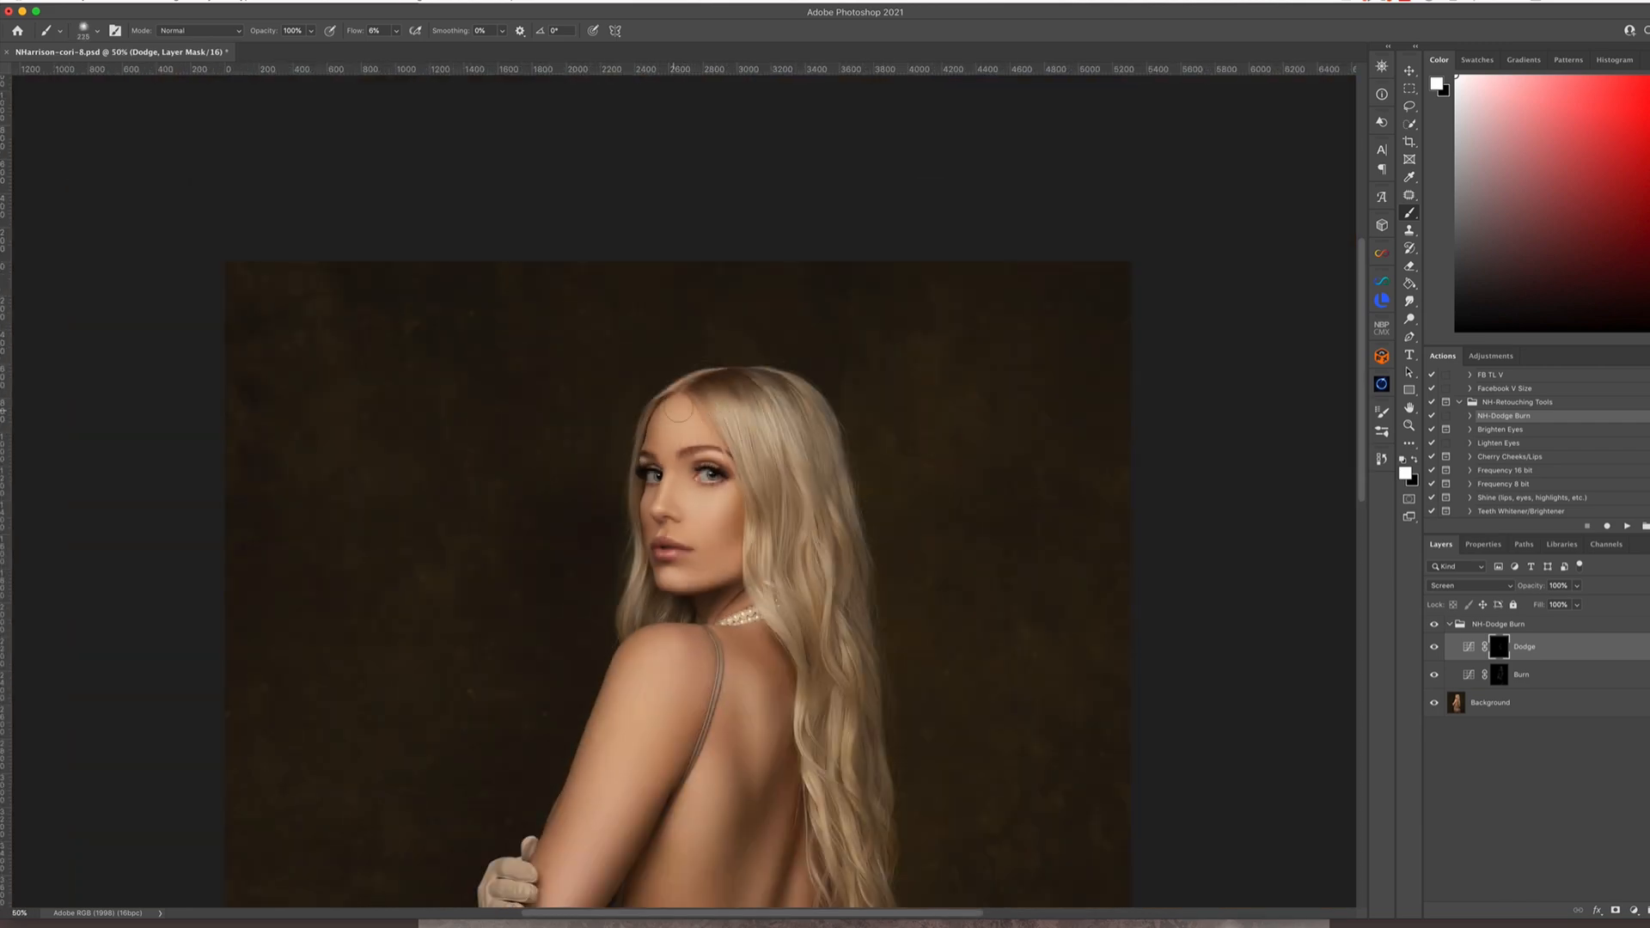
key([)
key([)
key([)
key([)
key([)
key([)
key([)
key([)
key([)
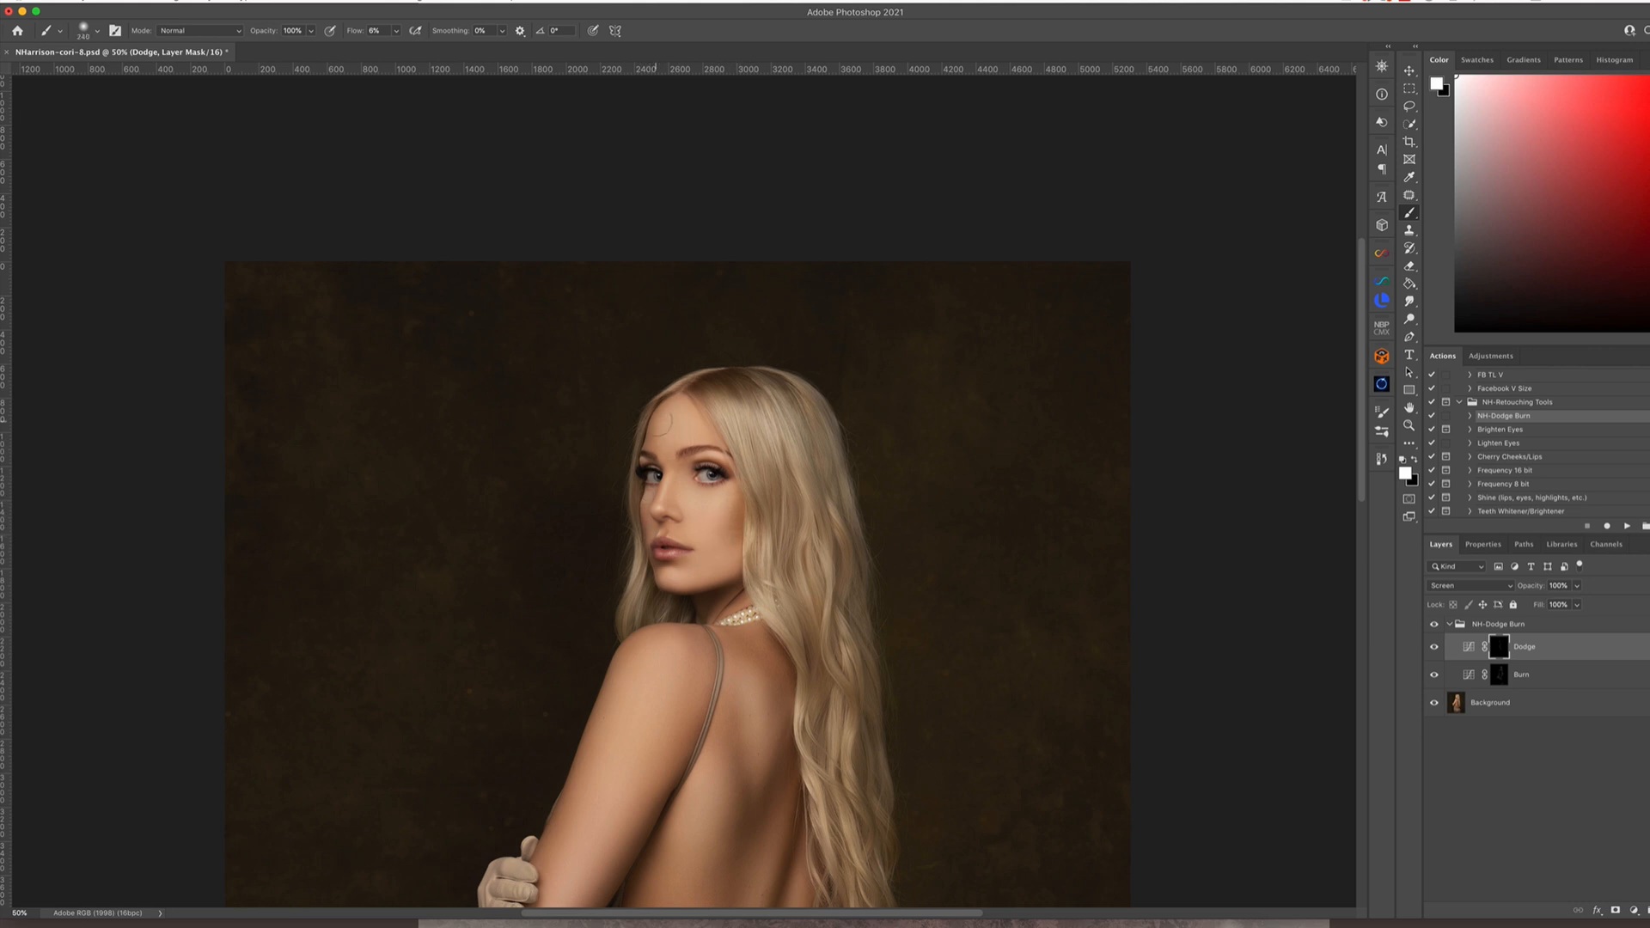
key(ctrl+minus)
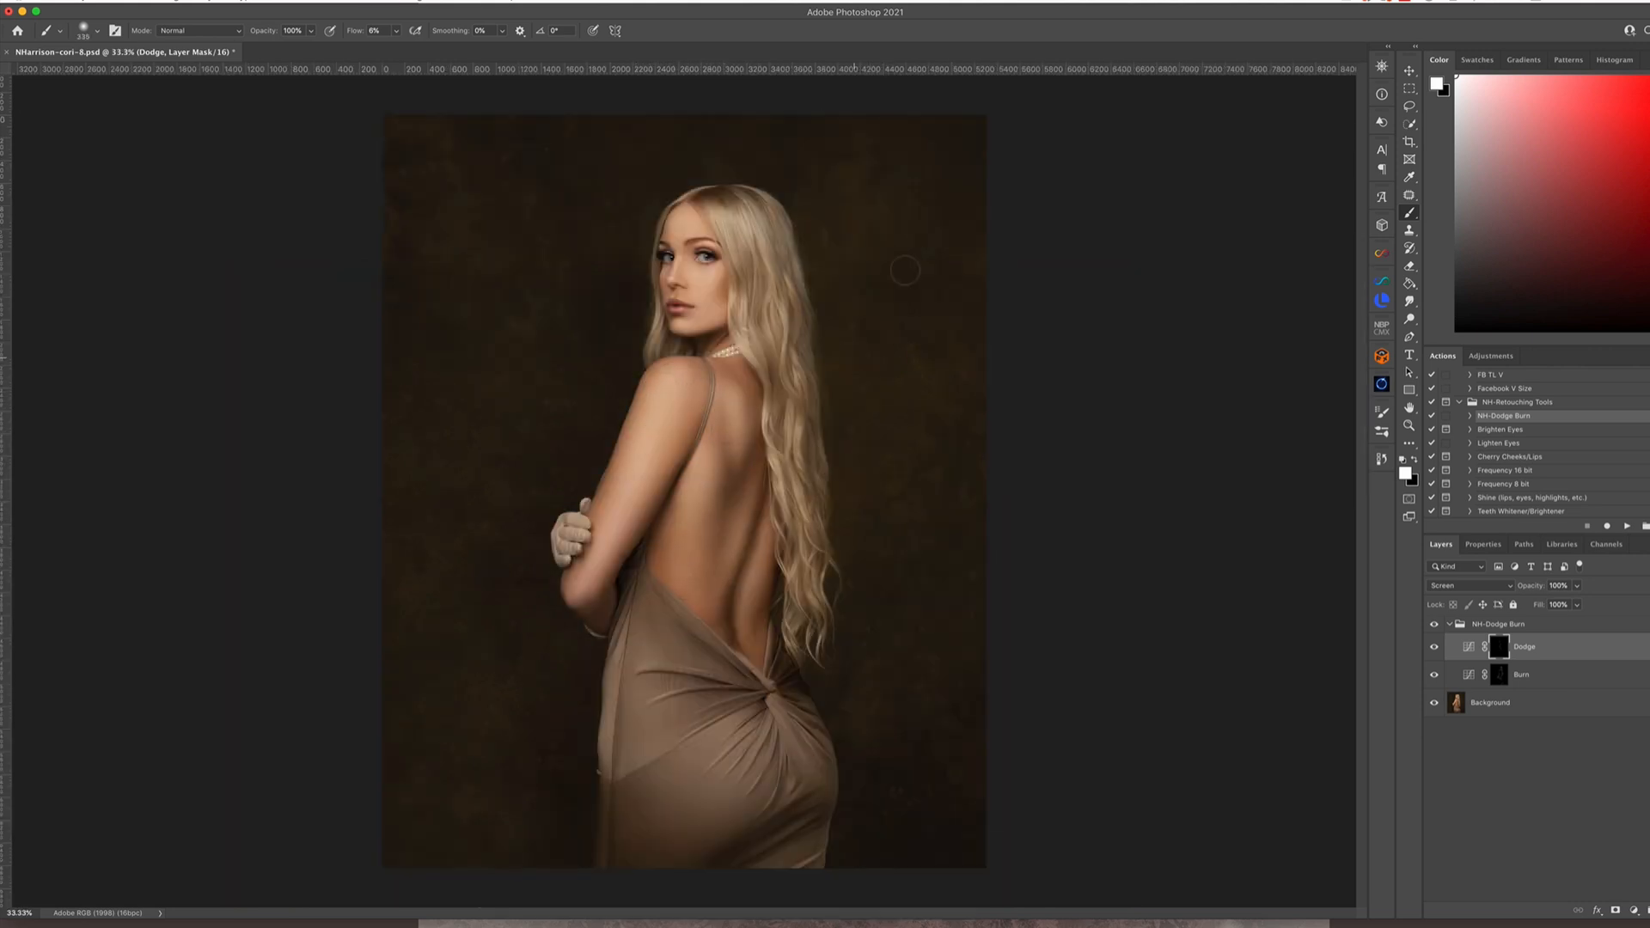
drag(688, 761, 773, 726)
ctrl+alt+drag(730, 397, 739, 398)
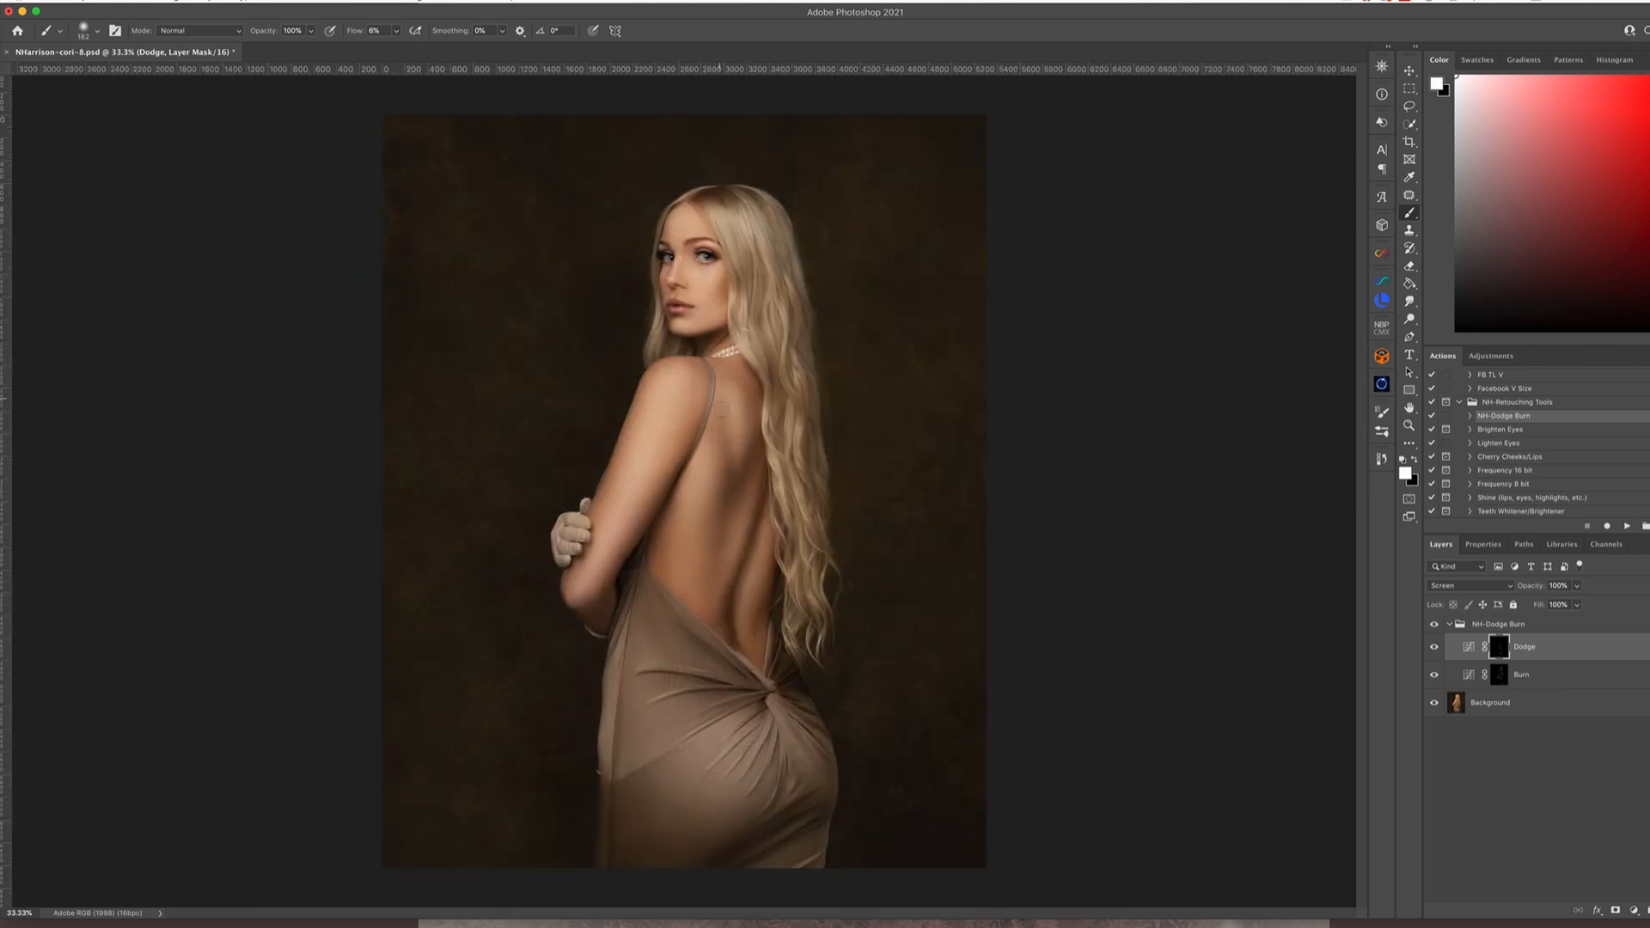
Collapse the NH-Dodge Burn group, slightly lower its opacity and flatten the image
key(x)
click(1450, 624)
click(1494, 624)
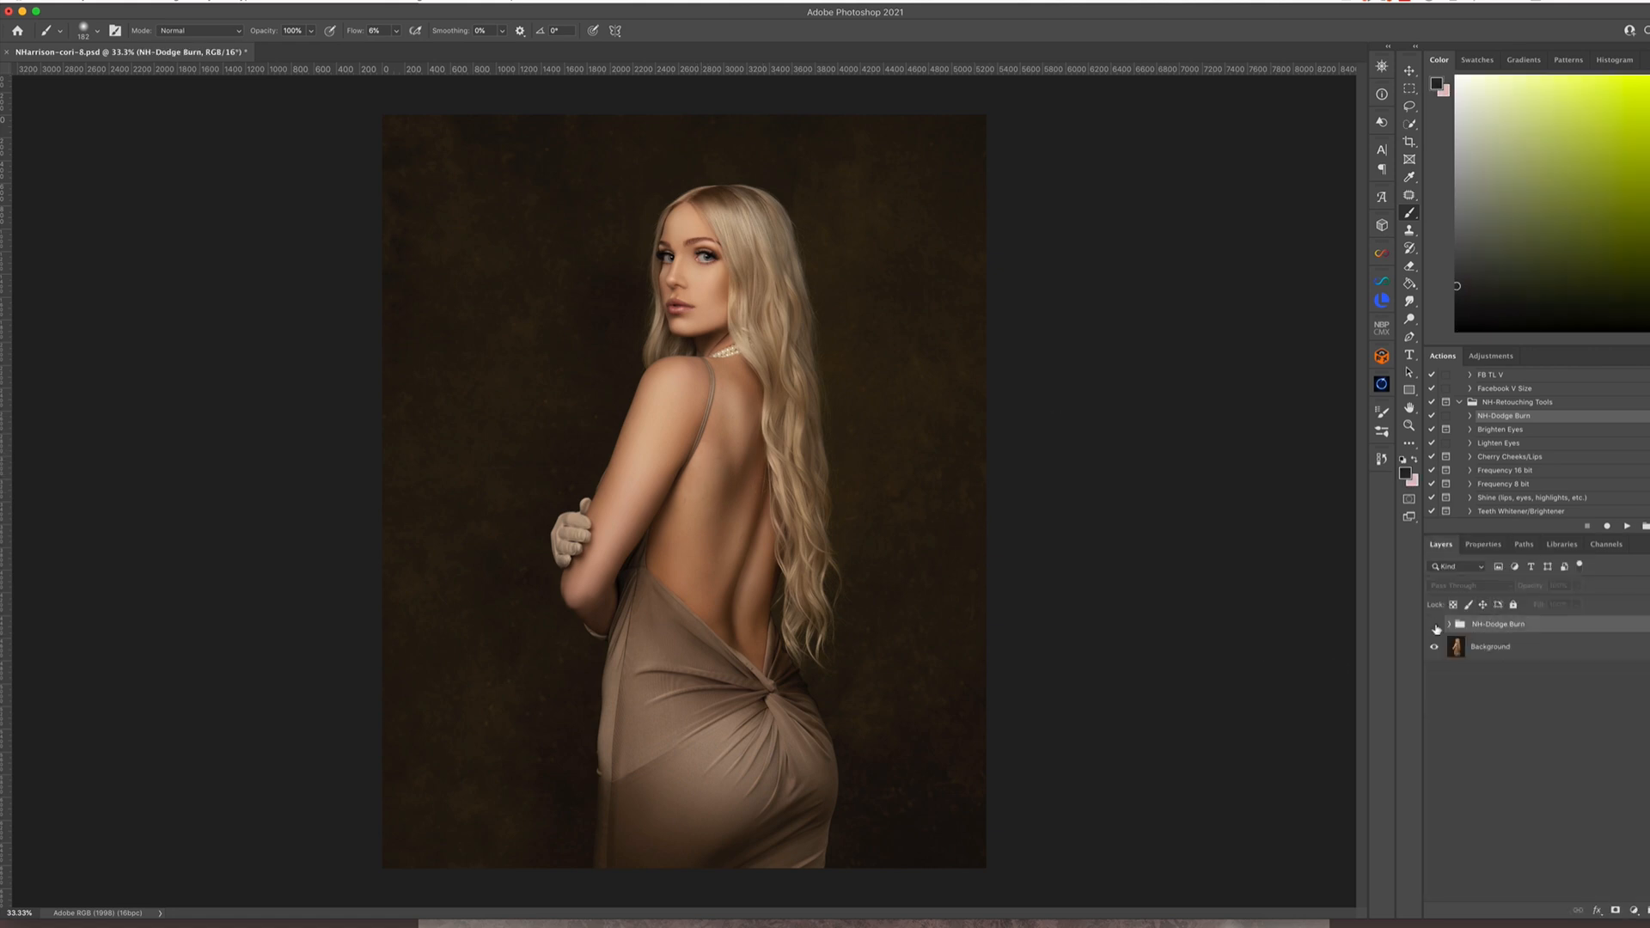
click(1577, 586)
drag(1579, 606, 1567, 607)
click(1447, 622)
click(209, 2)
click(255, 322)
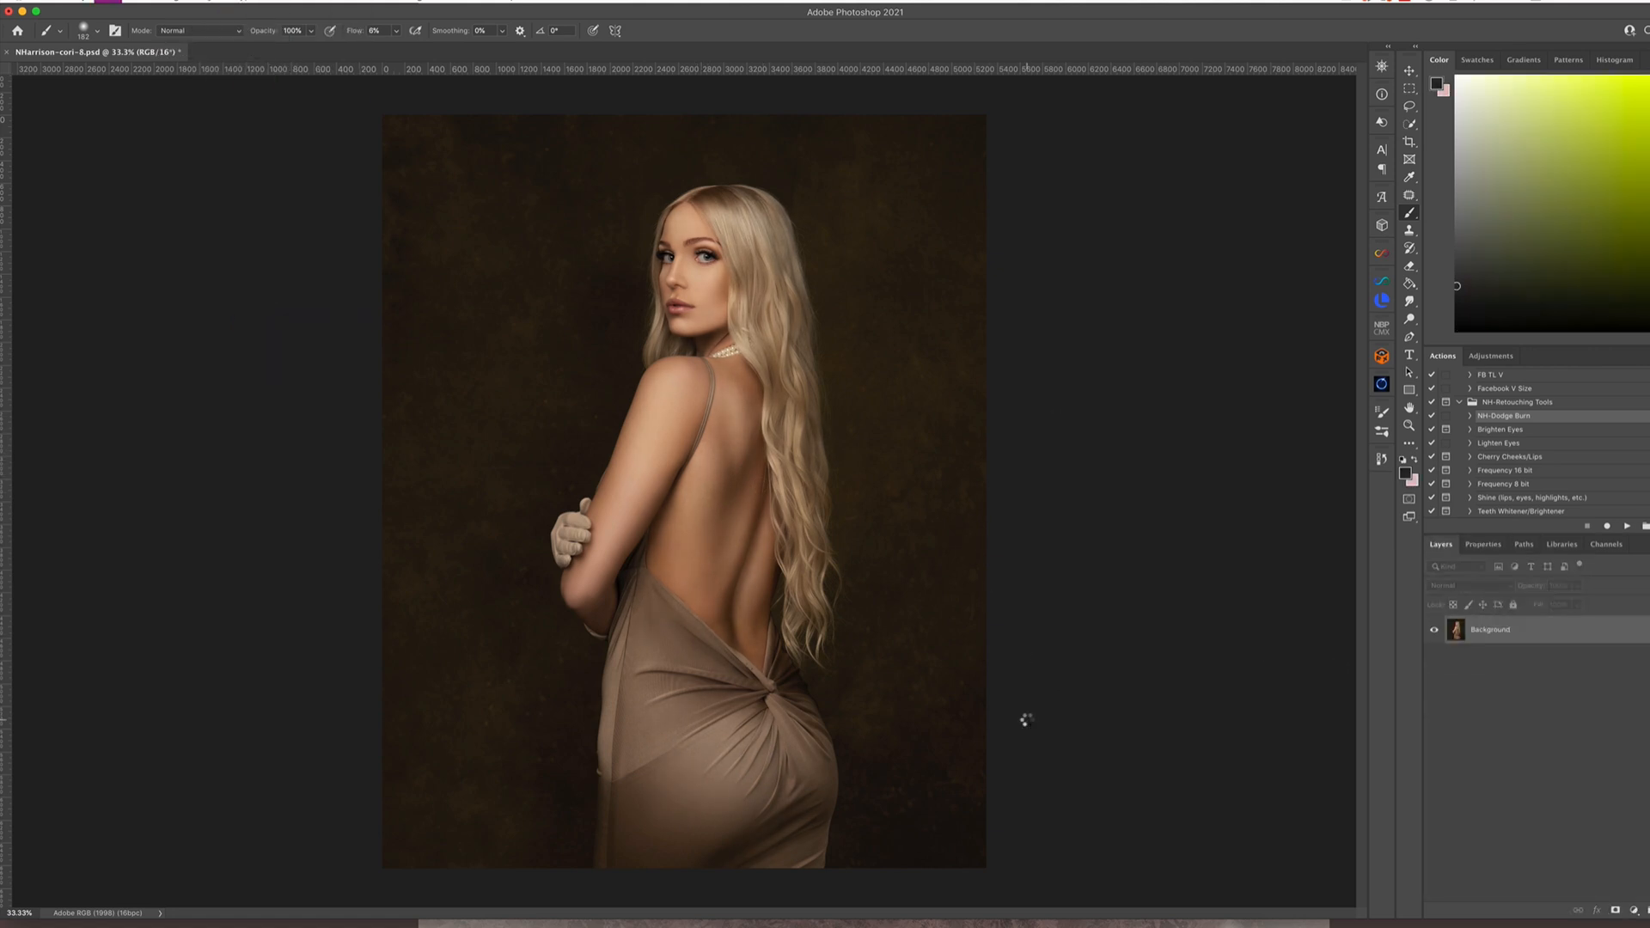
key(F2)
Add two adjustment layers to reduce the image's yellow warmth, and flatten the image
click(1634, 910)
click(1637, 734)
drag(1649, 690, 1649, 690)
drag(1485, 688, 1492, 741)
click(1442, 544)
click(1633, 910)
click(1639, 783)
click(1513, 608)
click(1504, 633)
drag(1562, 668, 1497, 669)
click(1444, 548)
key(F2)
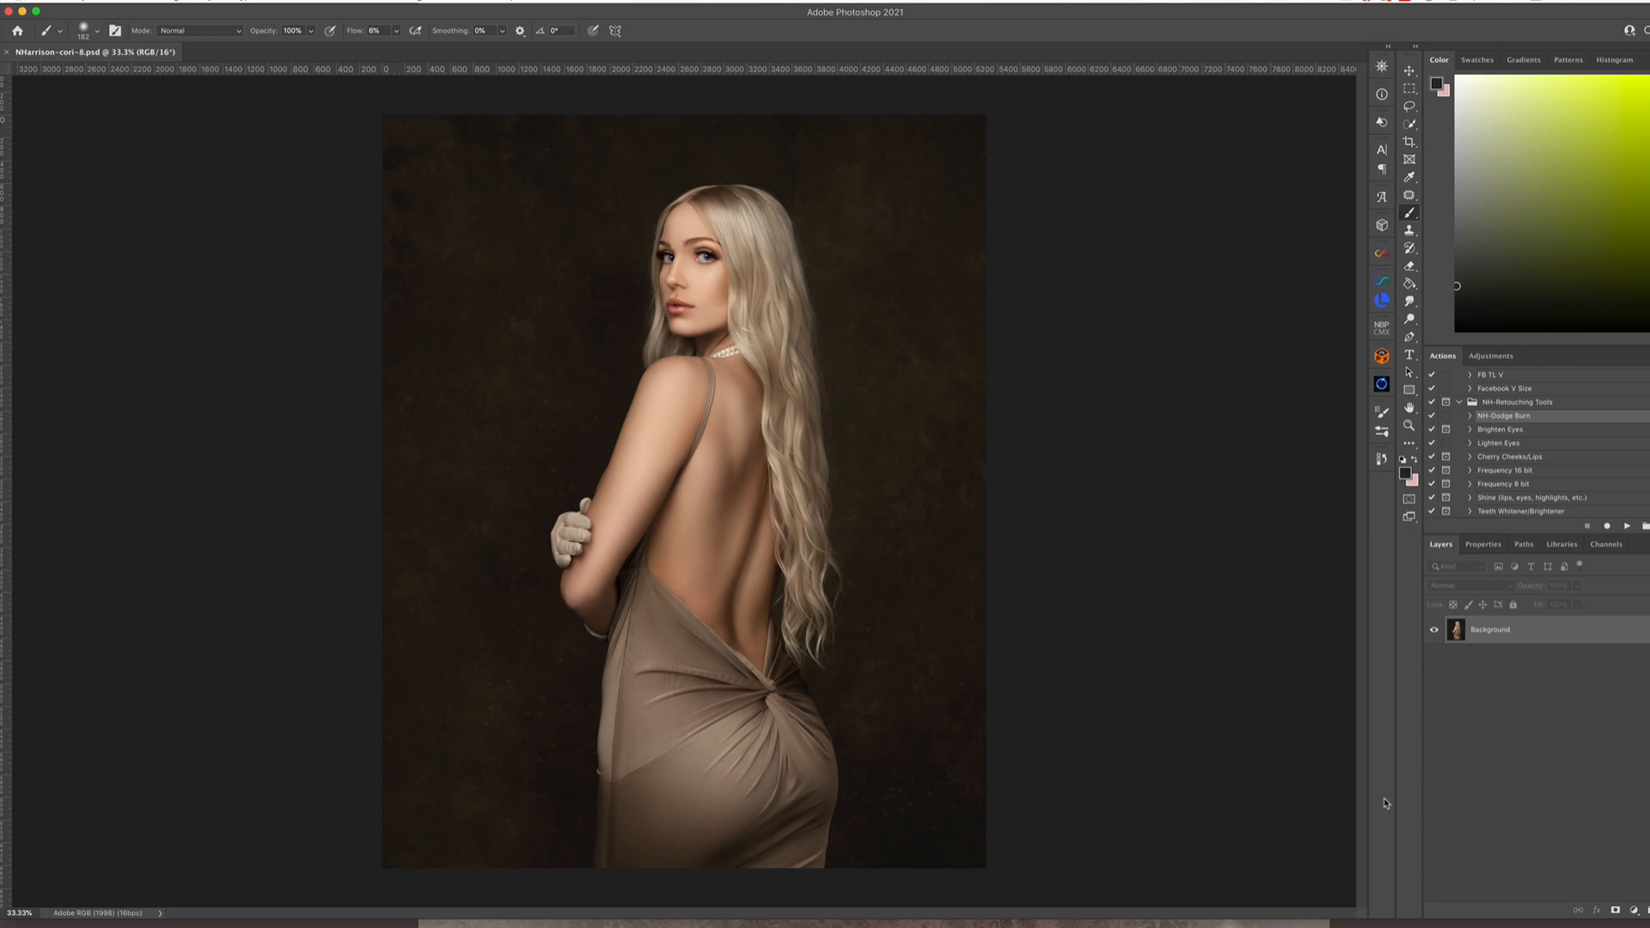
Create Lumenzia zone curves for all wide zones as BlendIf
click(1382, 300)
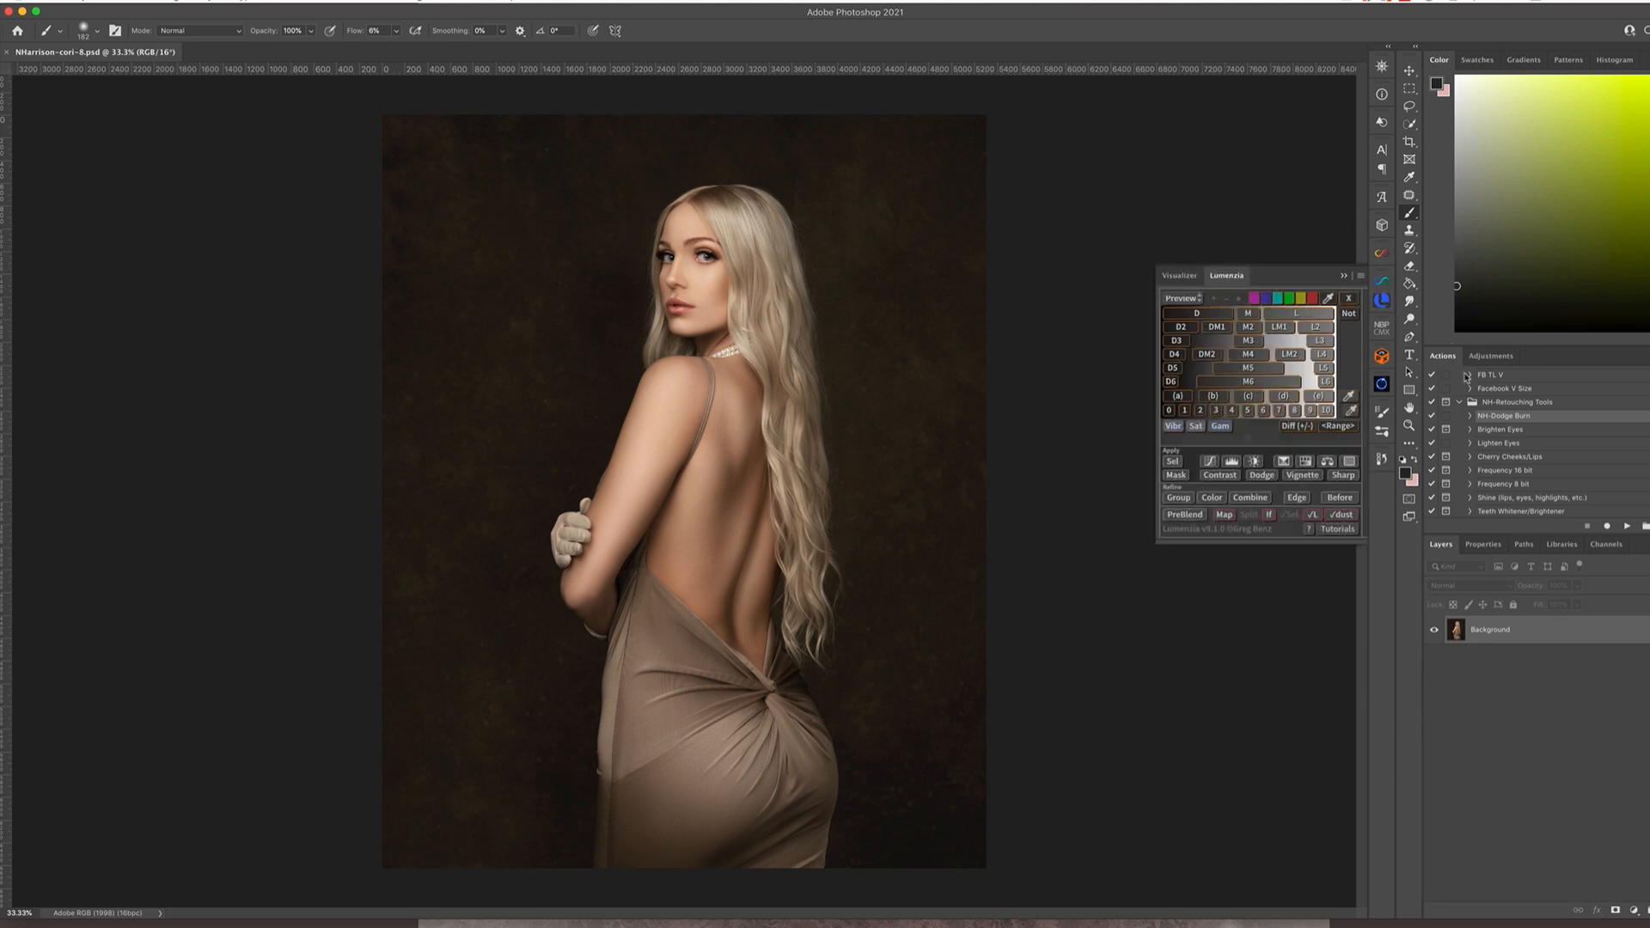
click(1210, 463)
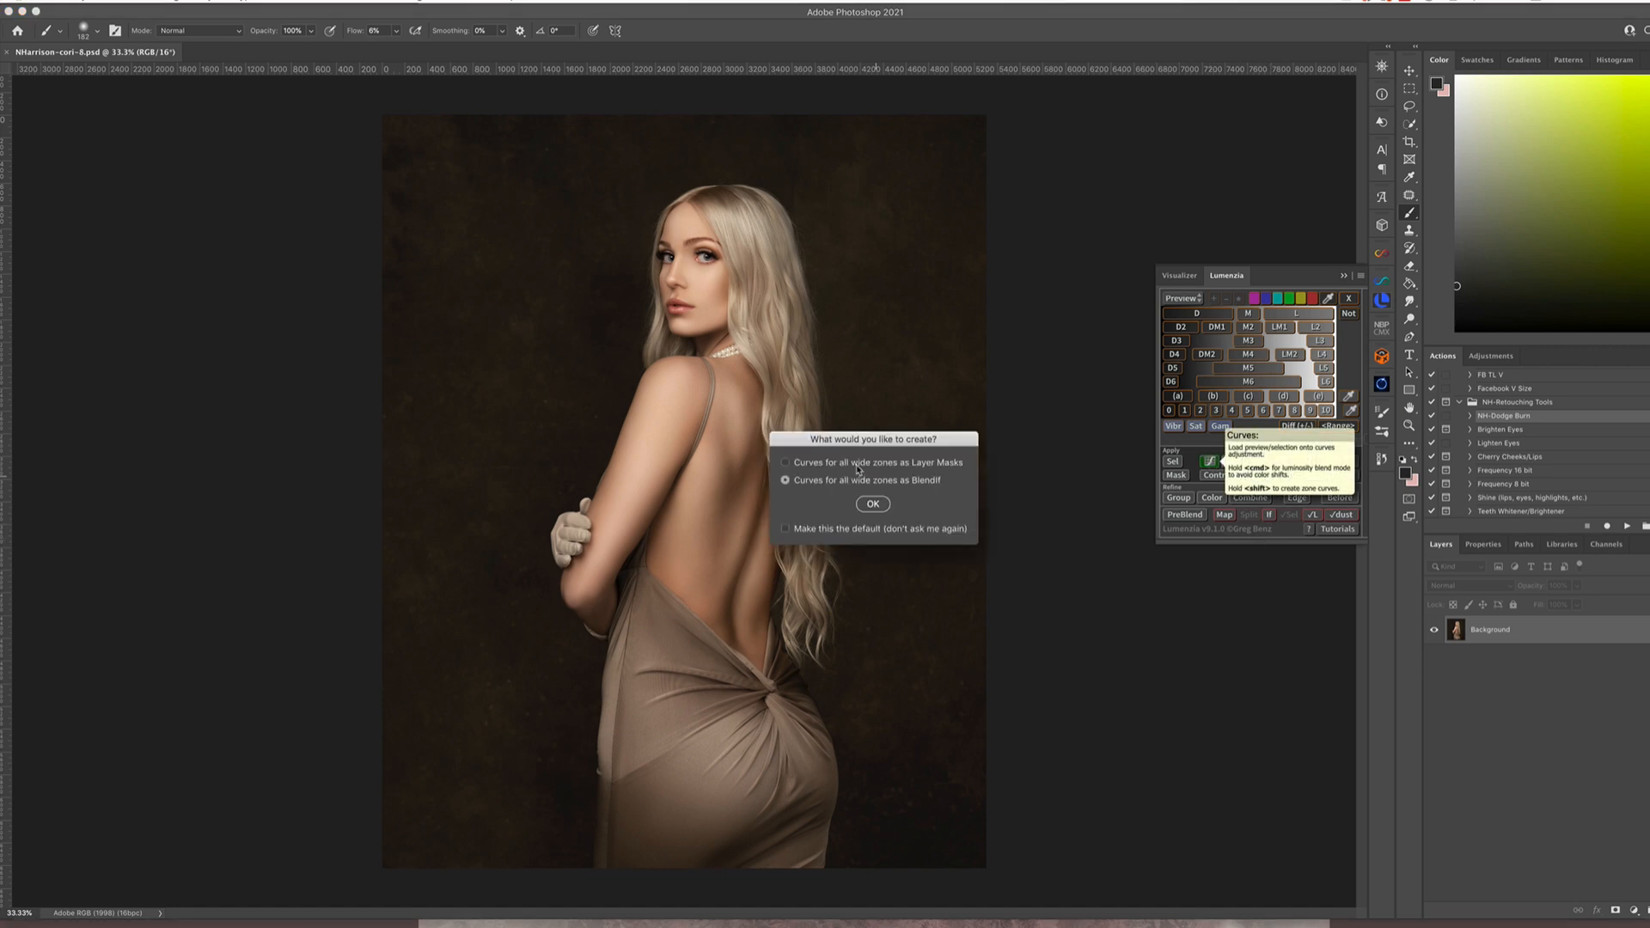
click(874, 505)
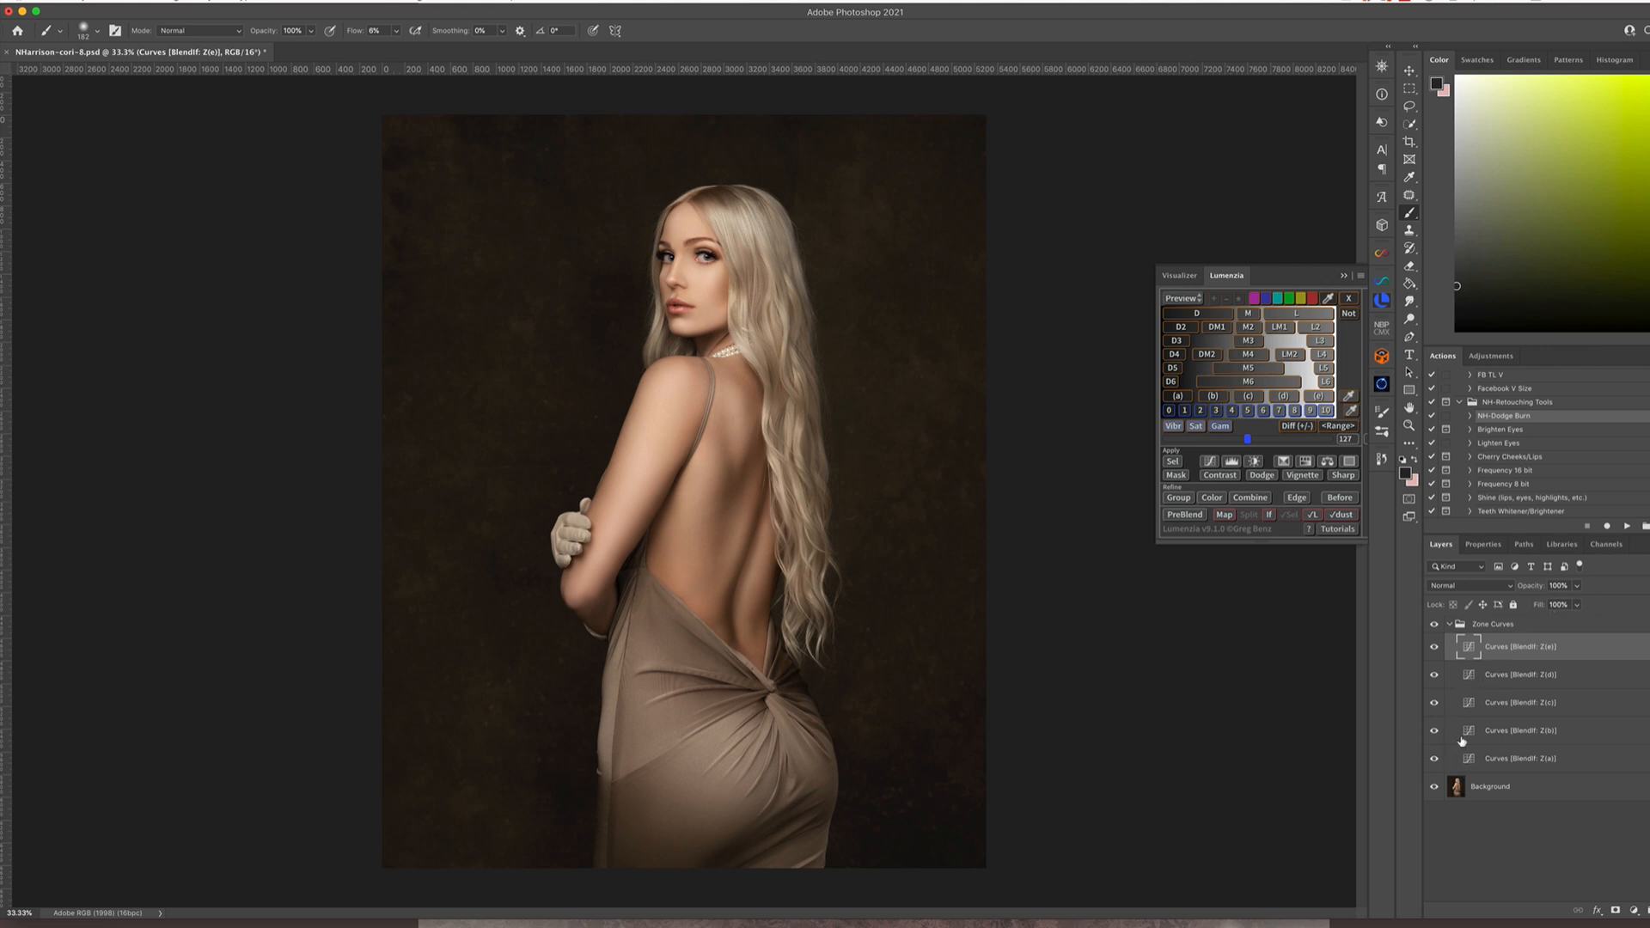
Lower the Z(e) zone curve from input 188 to output 170 and adjust a second point in its darker range
double_click(1470, 651)
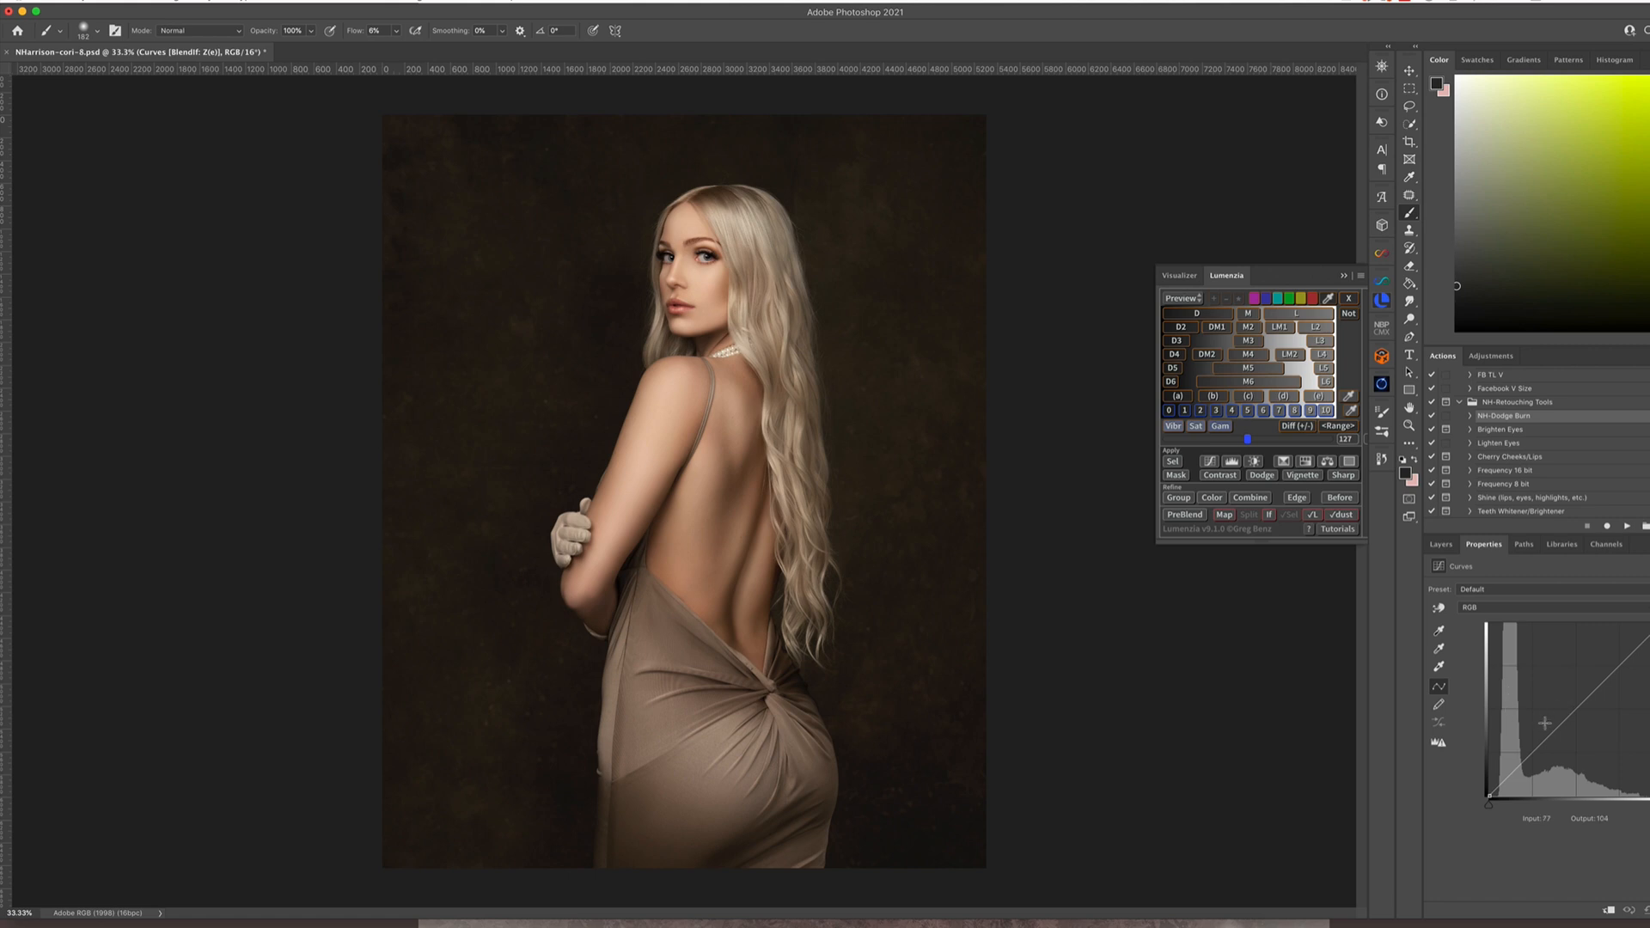
click(1612, 675)
mouse_move(1615, 676)
mouse_down()
mouse_move(1599, 660)
mouse_move(1616, 681)
mouse_up()
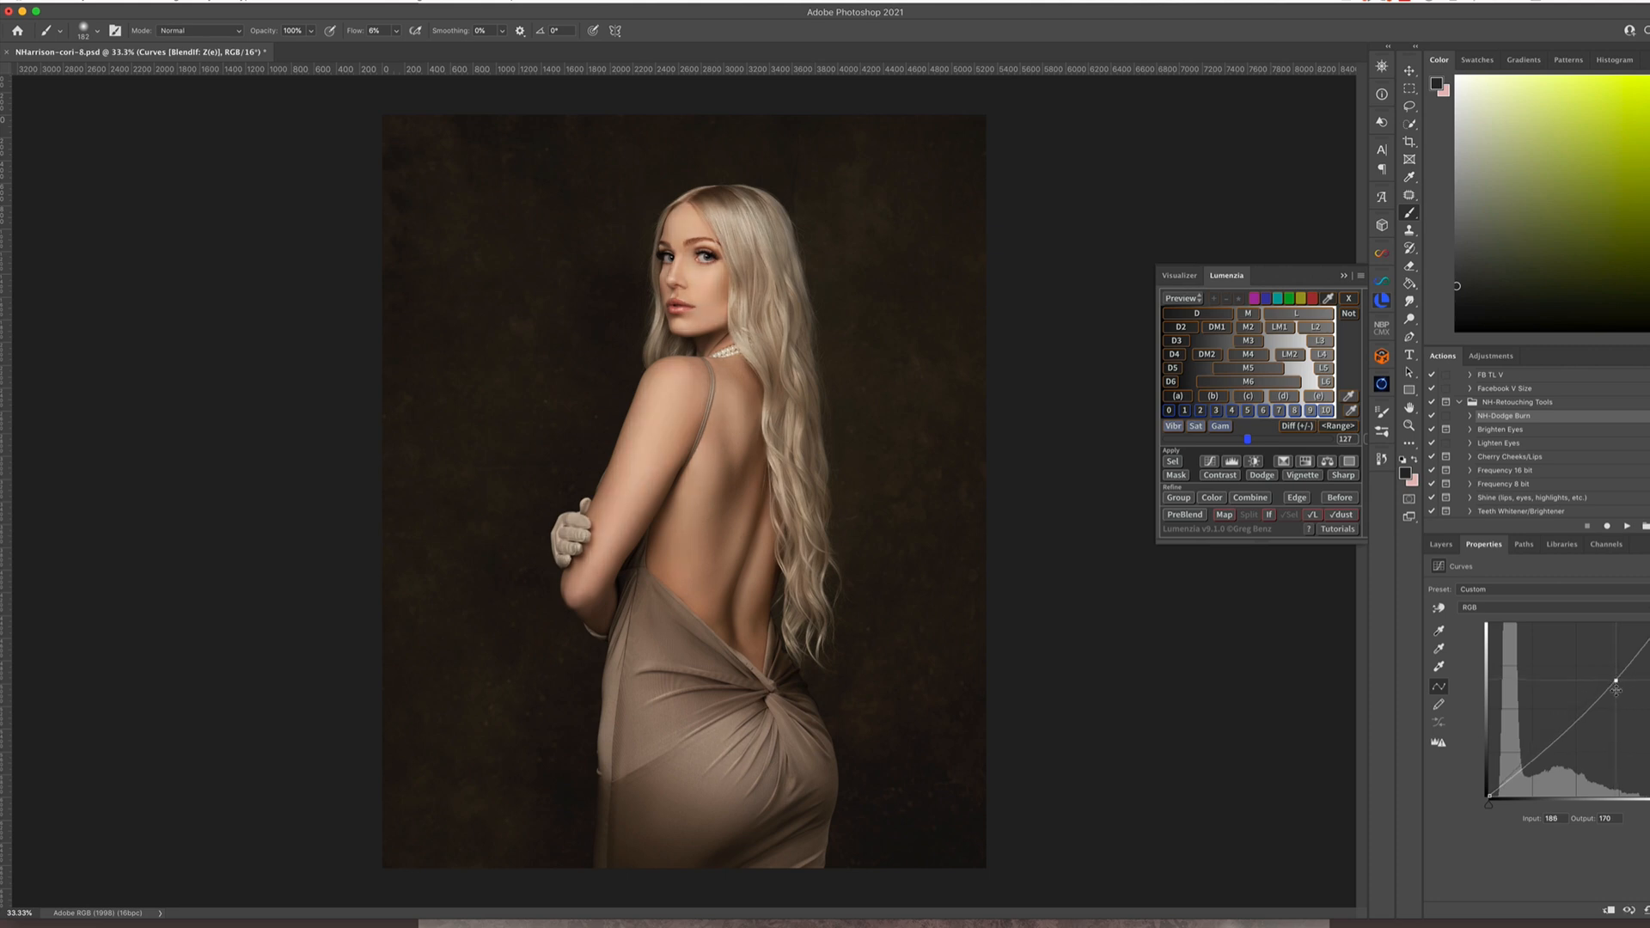
drag(1538, 753, 1538, 759)
click(1441, 544)
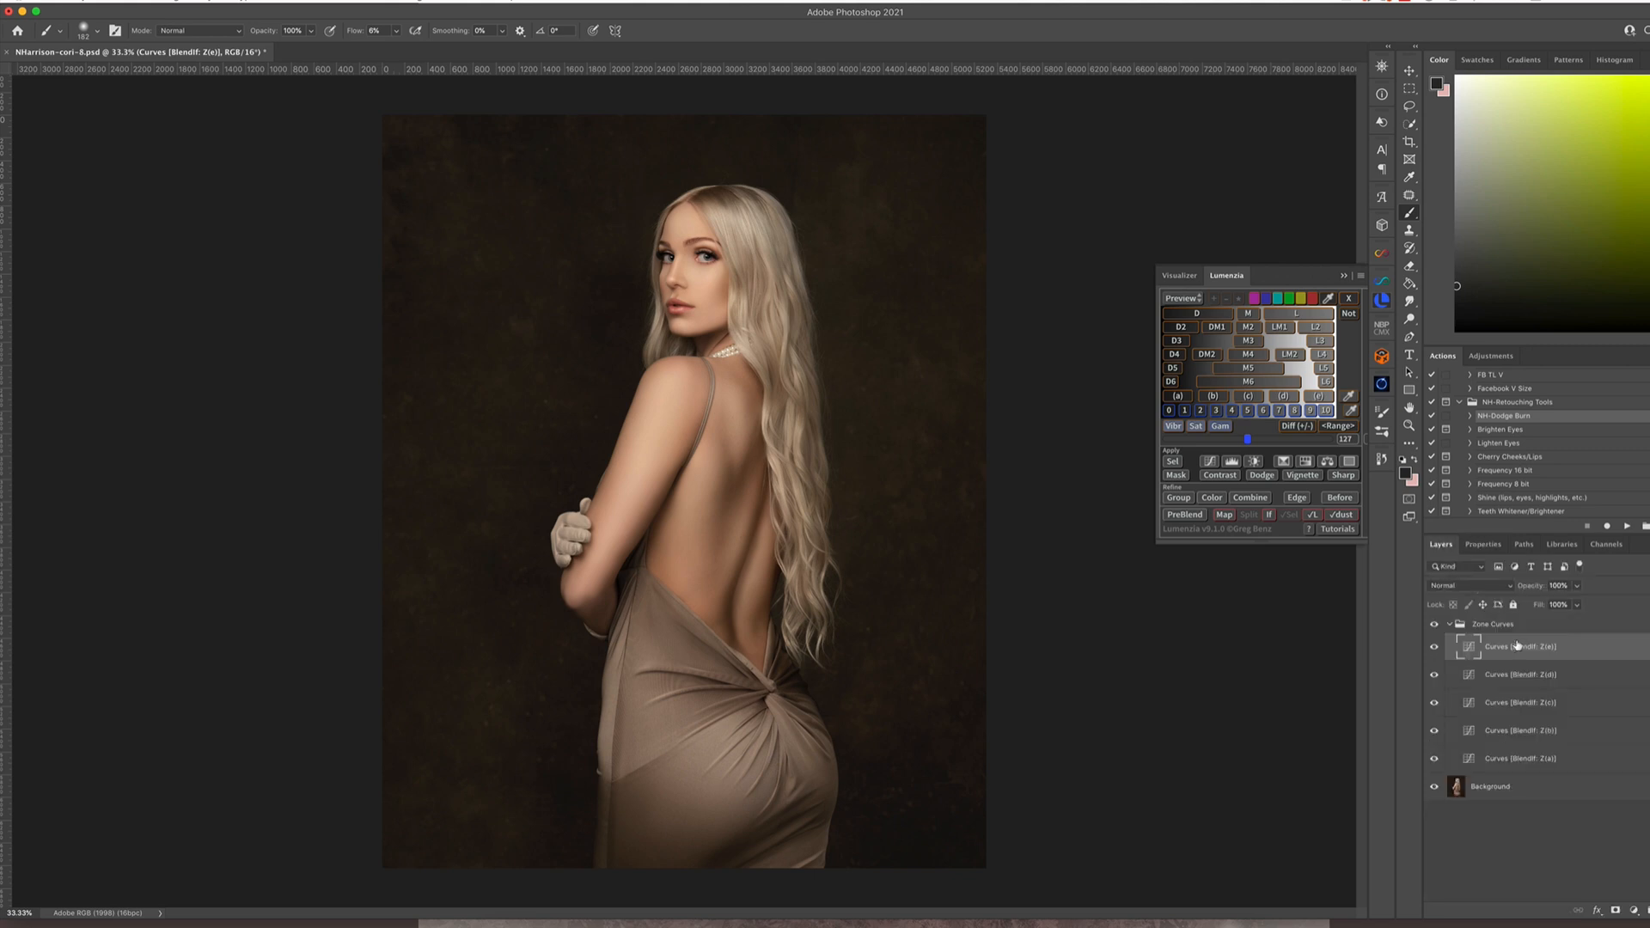
Add a point in the upper part of the Z(d) zone curve and lower it slightly
double_click(1475, 677)
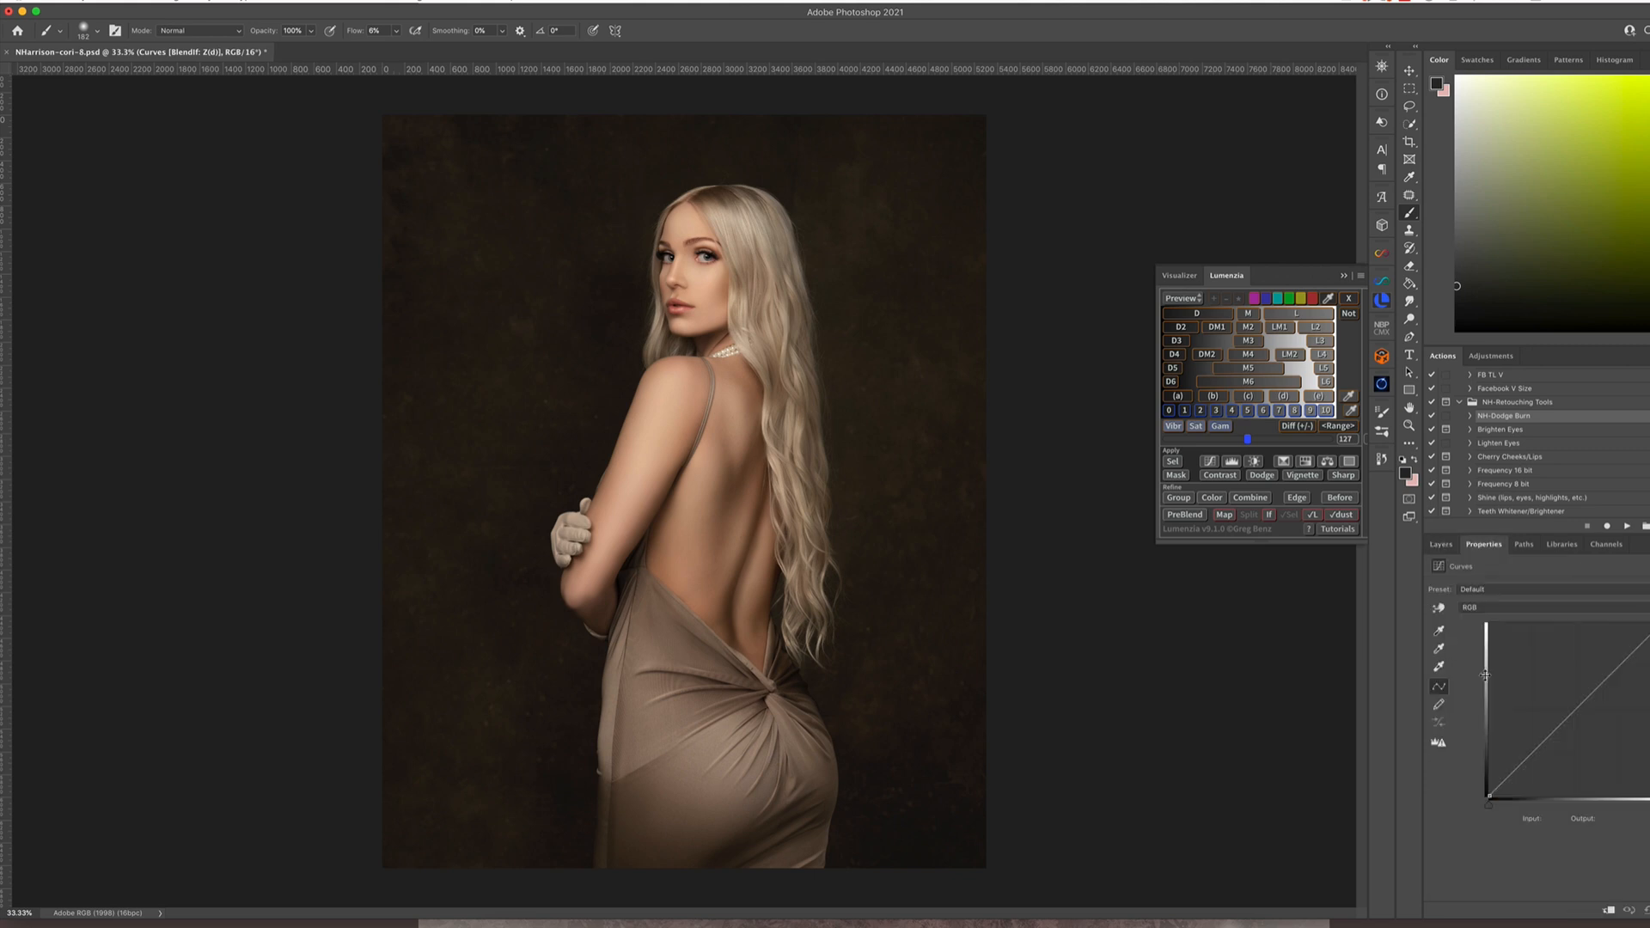
click(1618, 670)
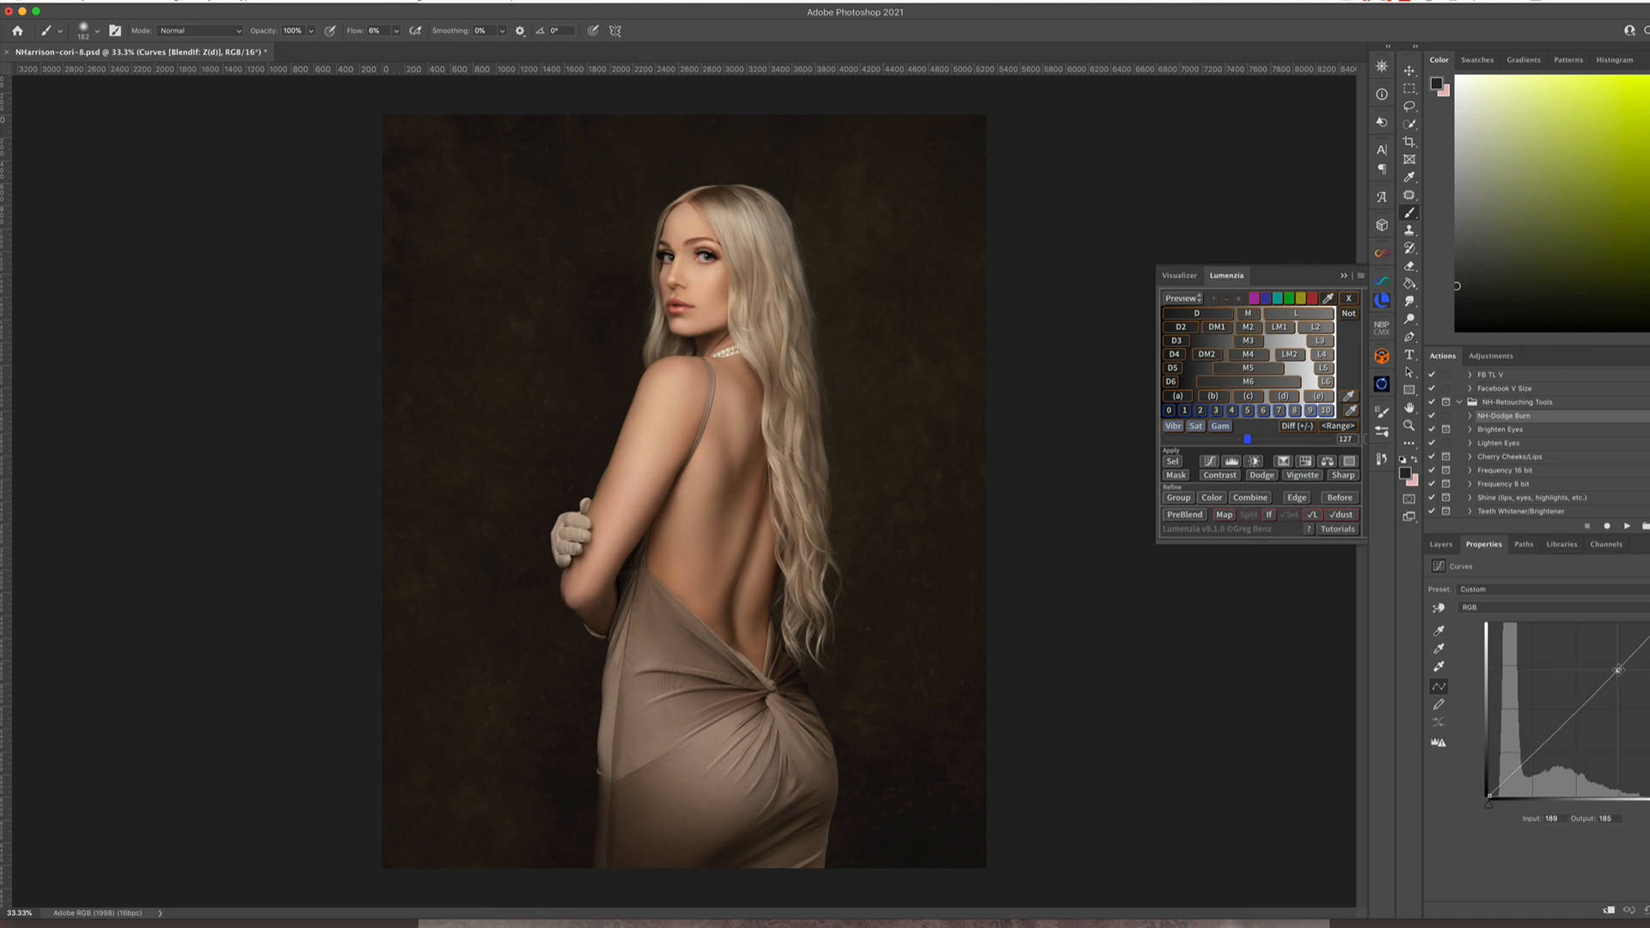
drag(1619, 670, 1619, 670)
click(1441, 544)
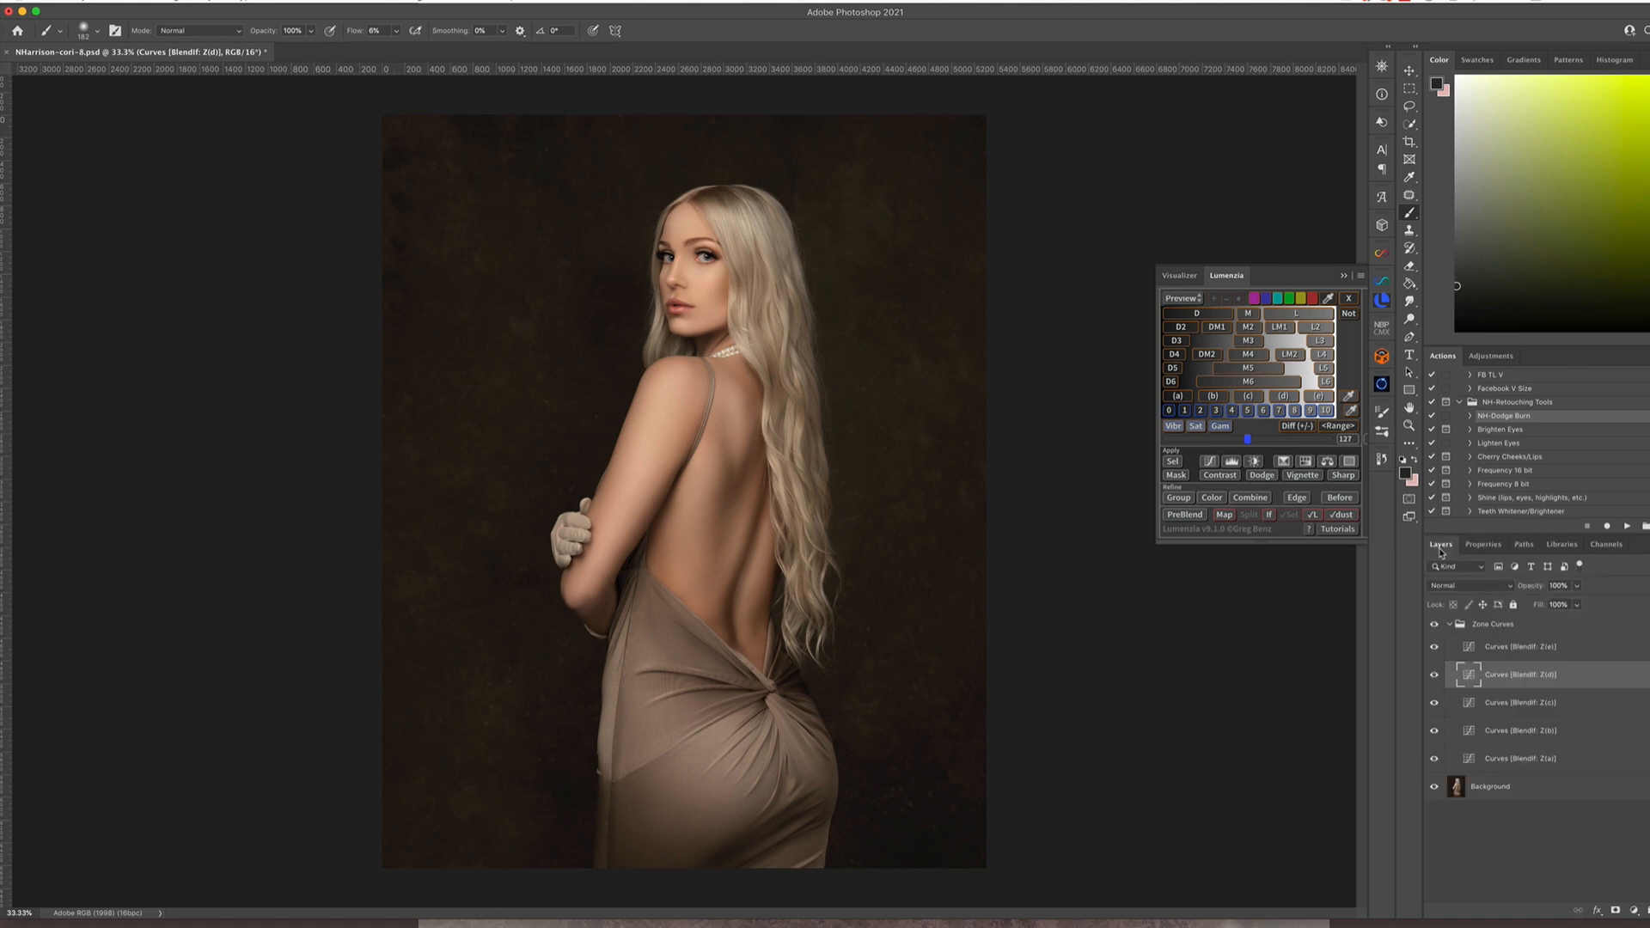
Add a midtone point to the Z(a) and Z(b) zone curves and lower each slightly to deepen the shadows
double_click(1469, 759)
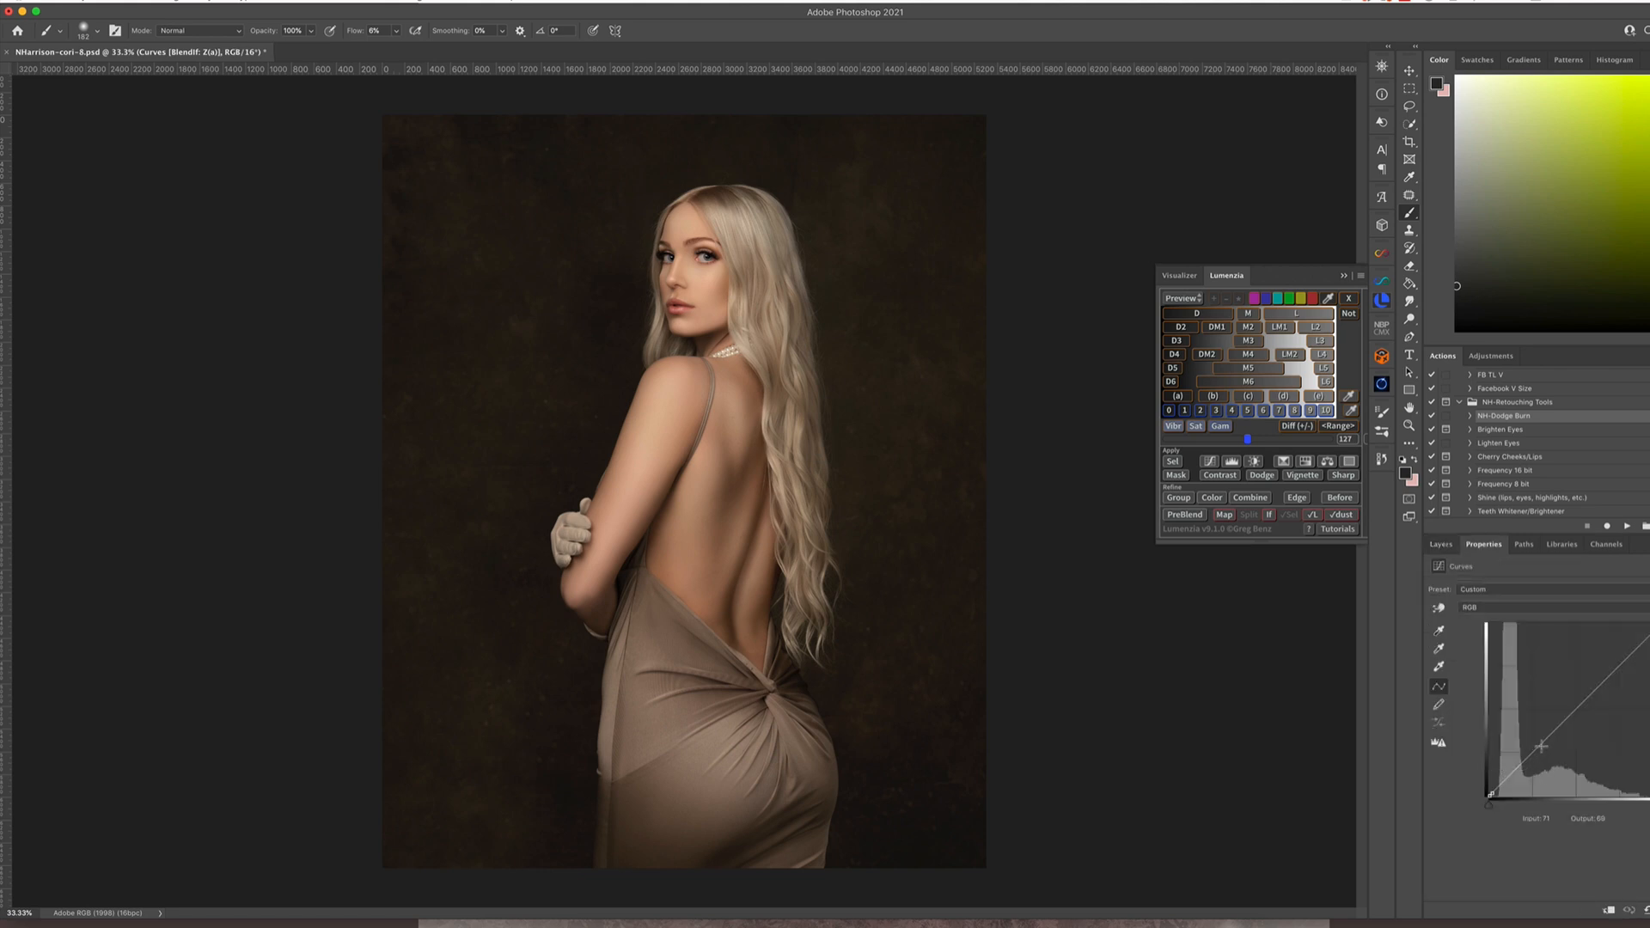
click(1576, 712)
drag(1578, 715, 1579, 715)
click(1440, 544)
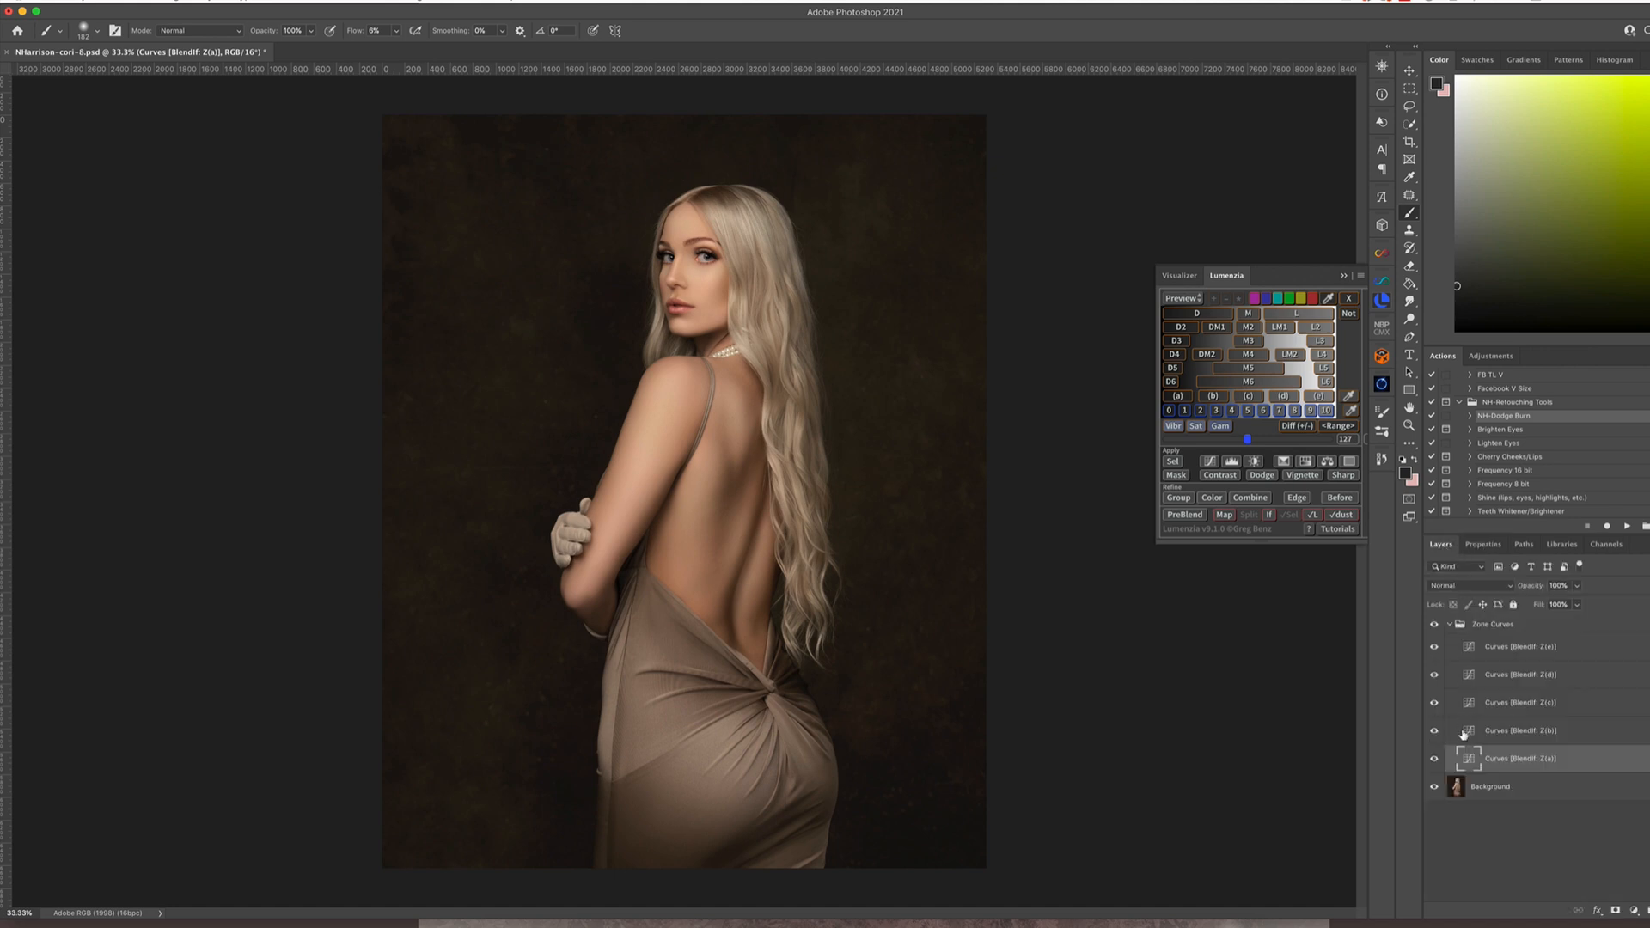
double_click(1468, 731)
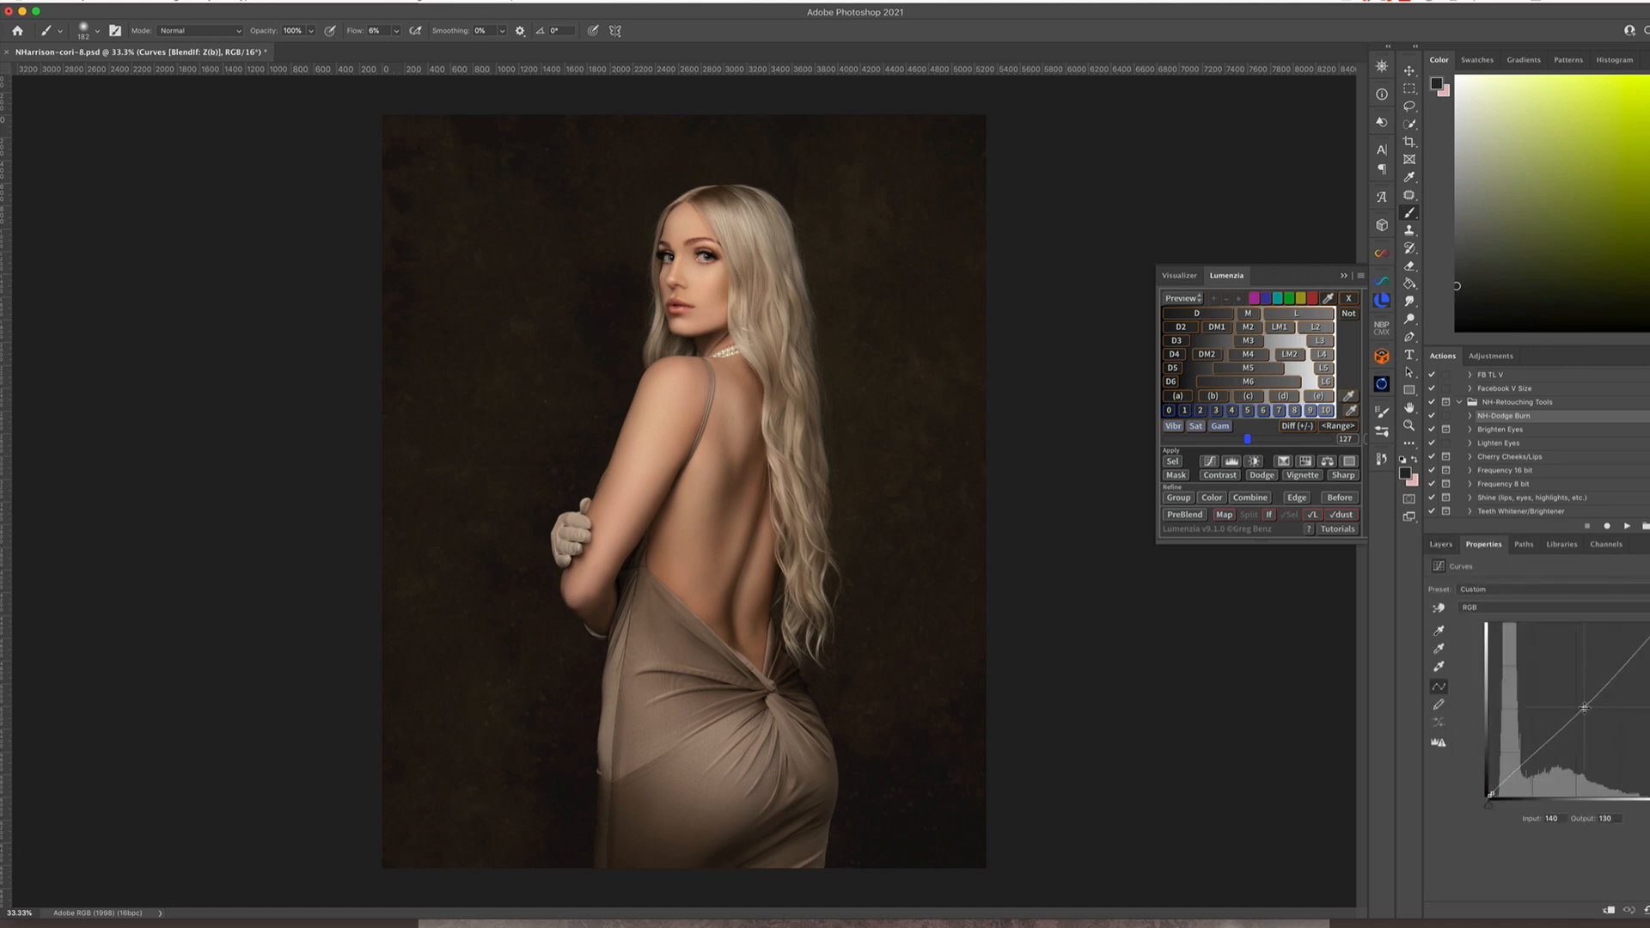
drag(1584, 710, 1583, 710)
click(1441, 544)
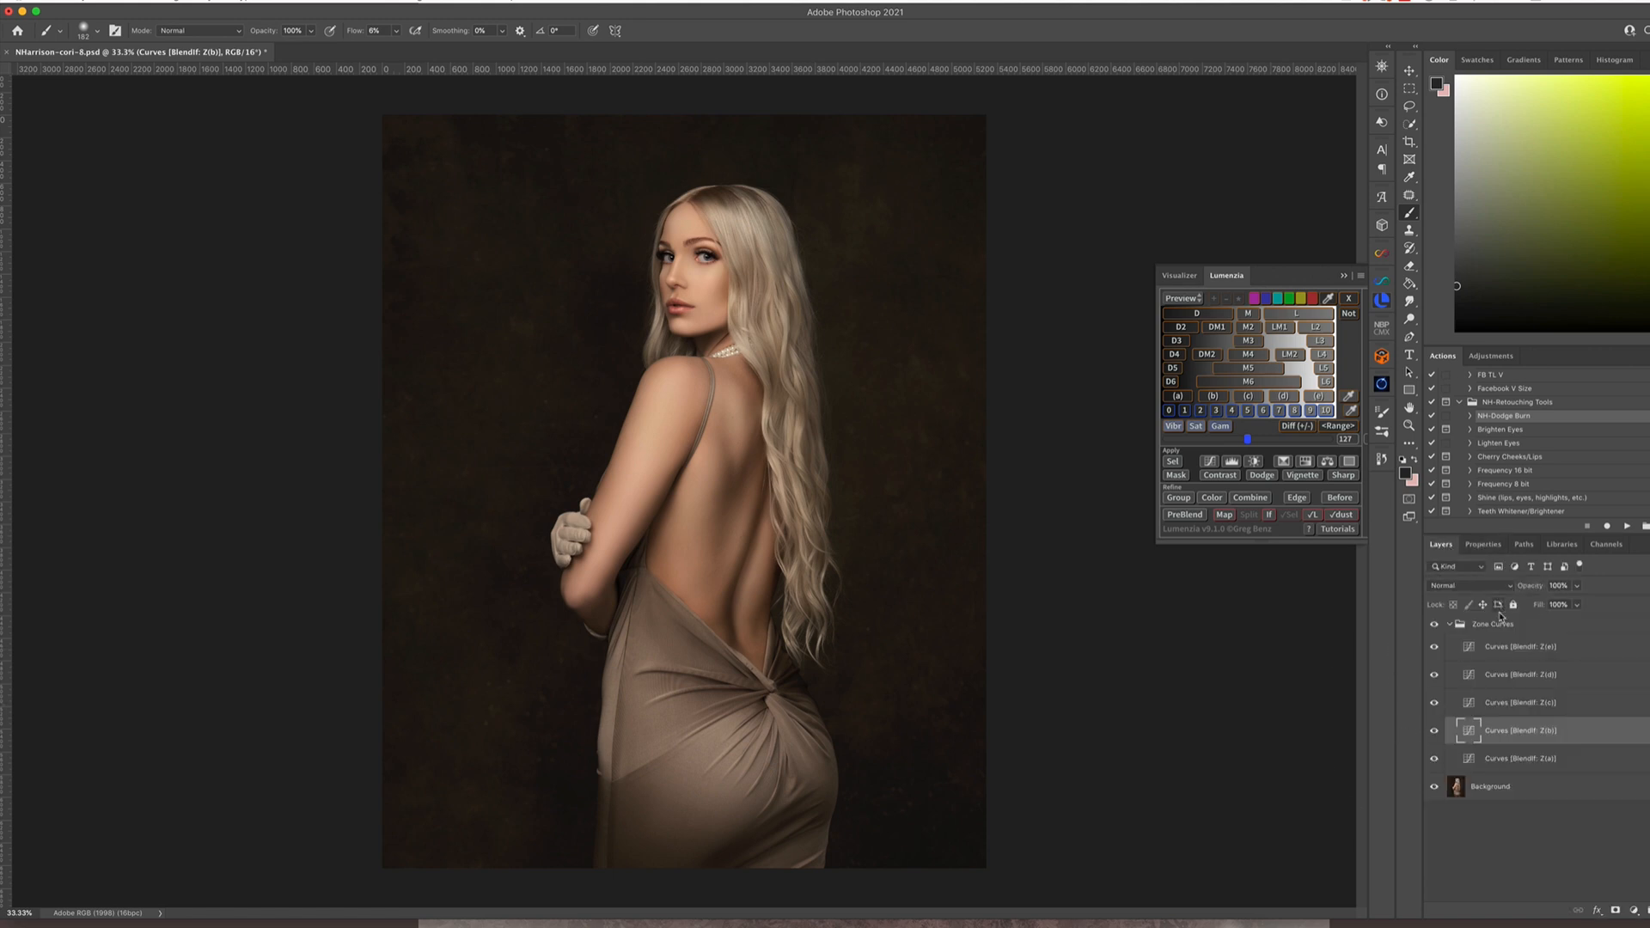
Collapse the Zone Curves group, compare the image with and without it, and leave the group hidden
click(1449, 625)
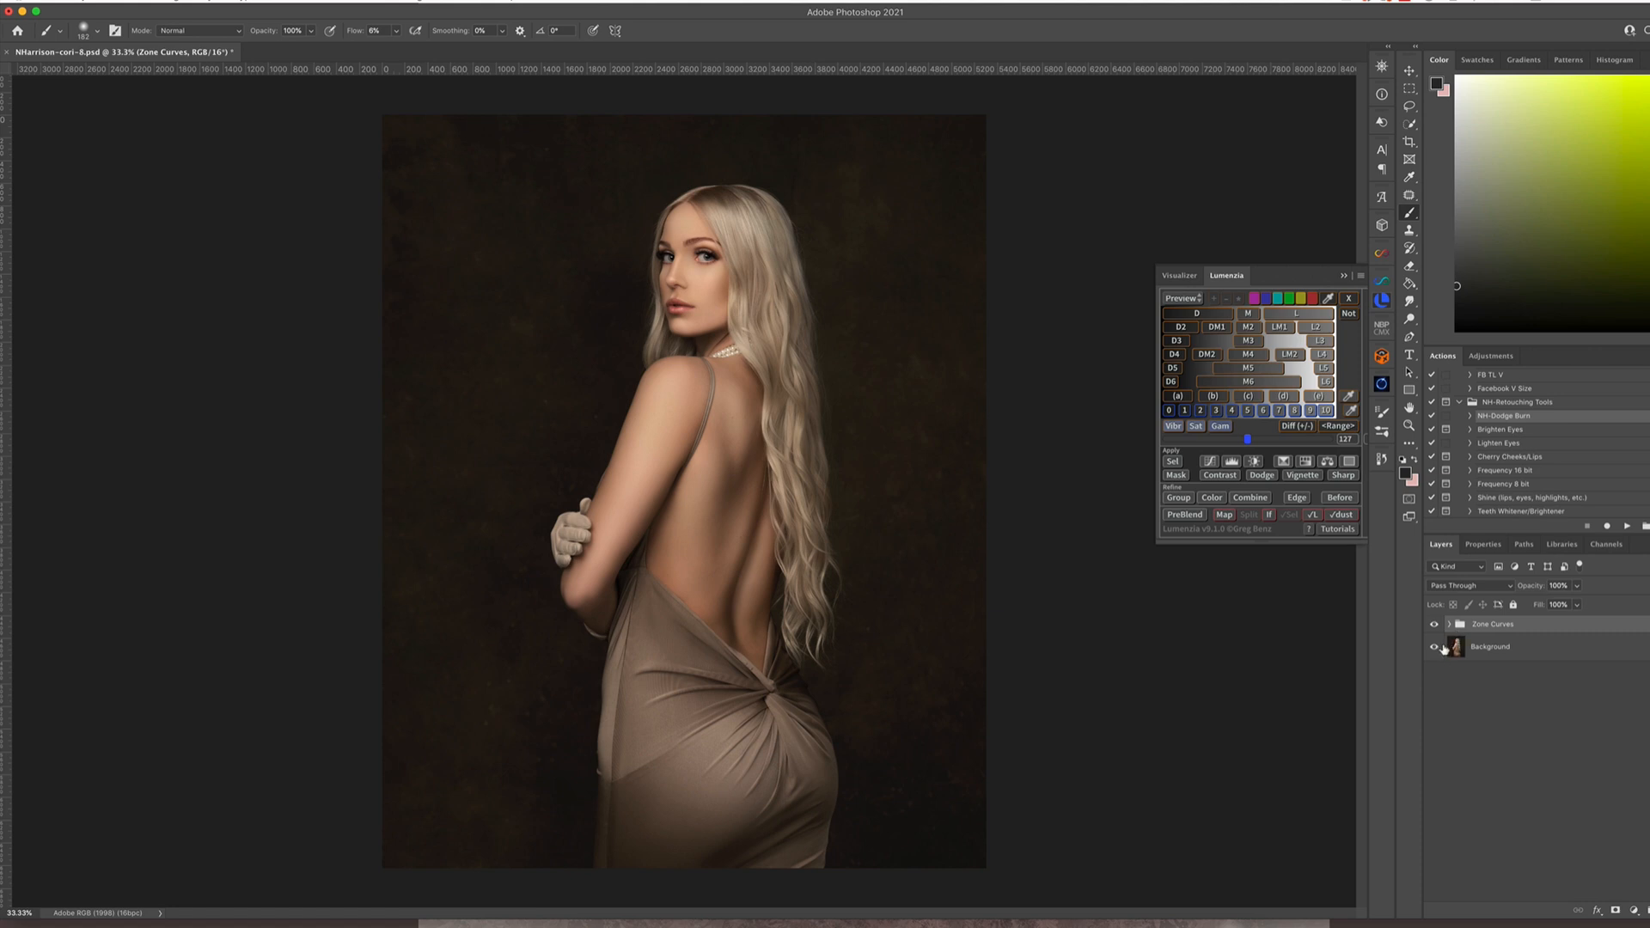
click(1435, 627)
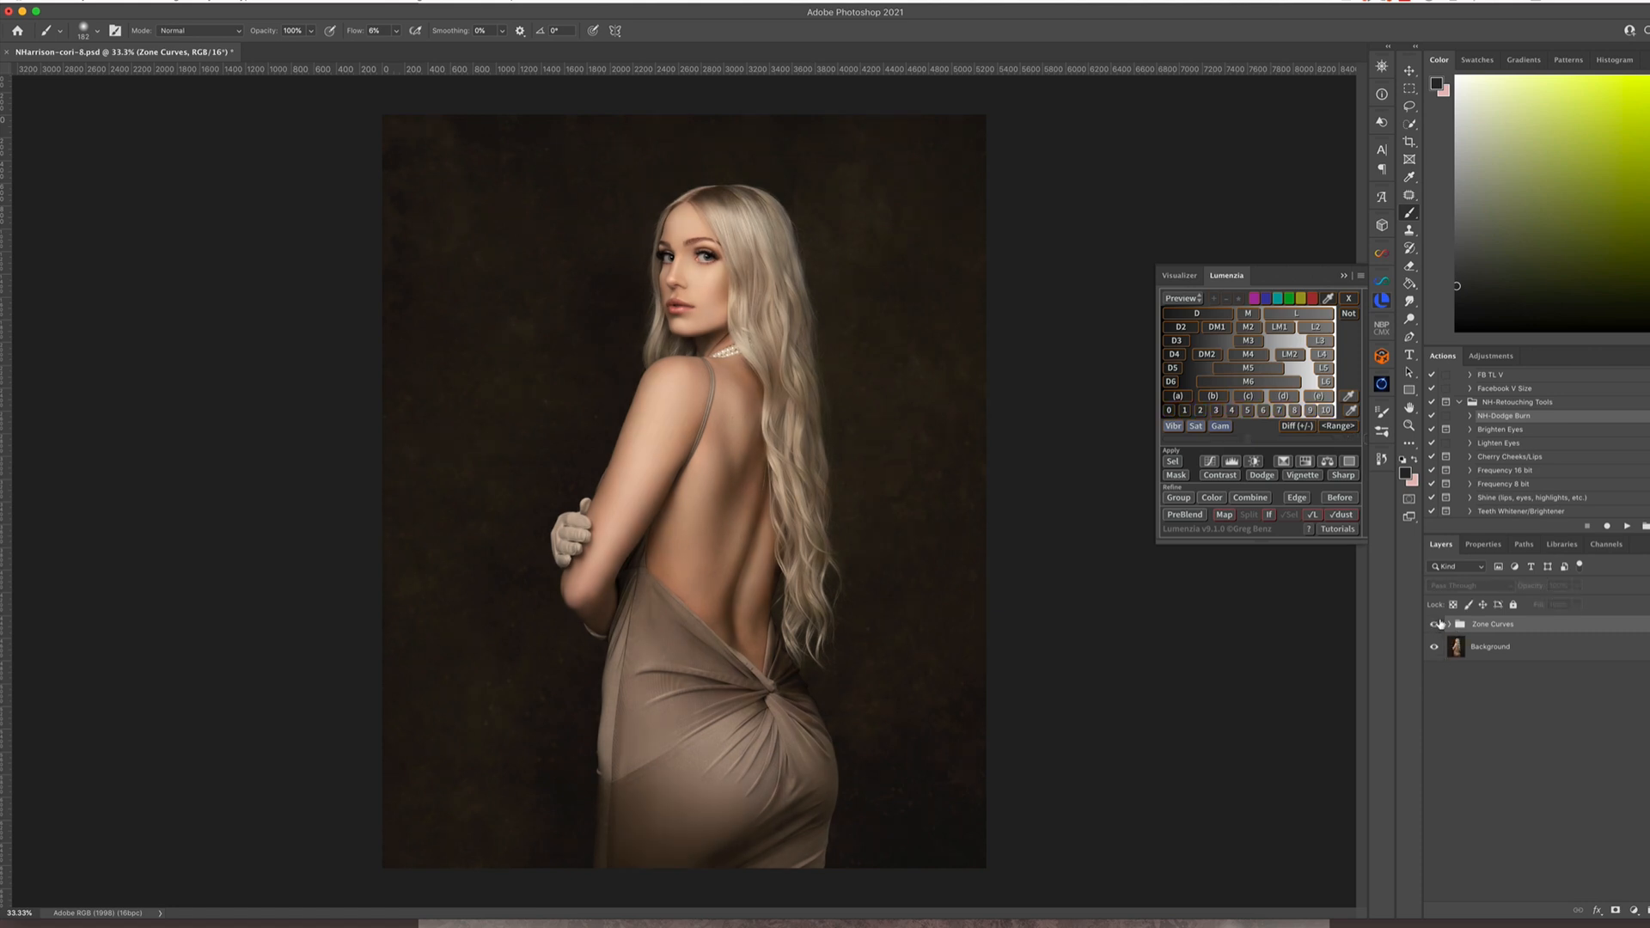
click(1437, 623)
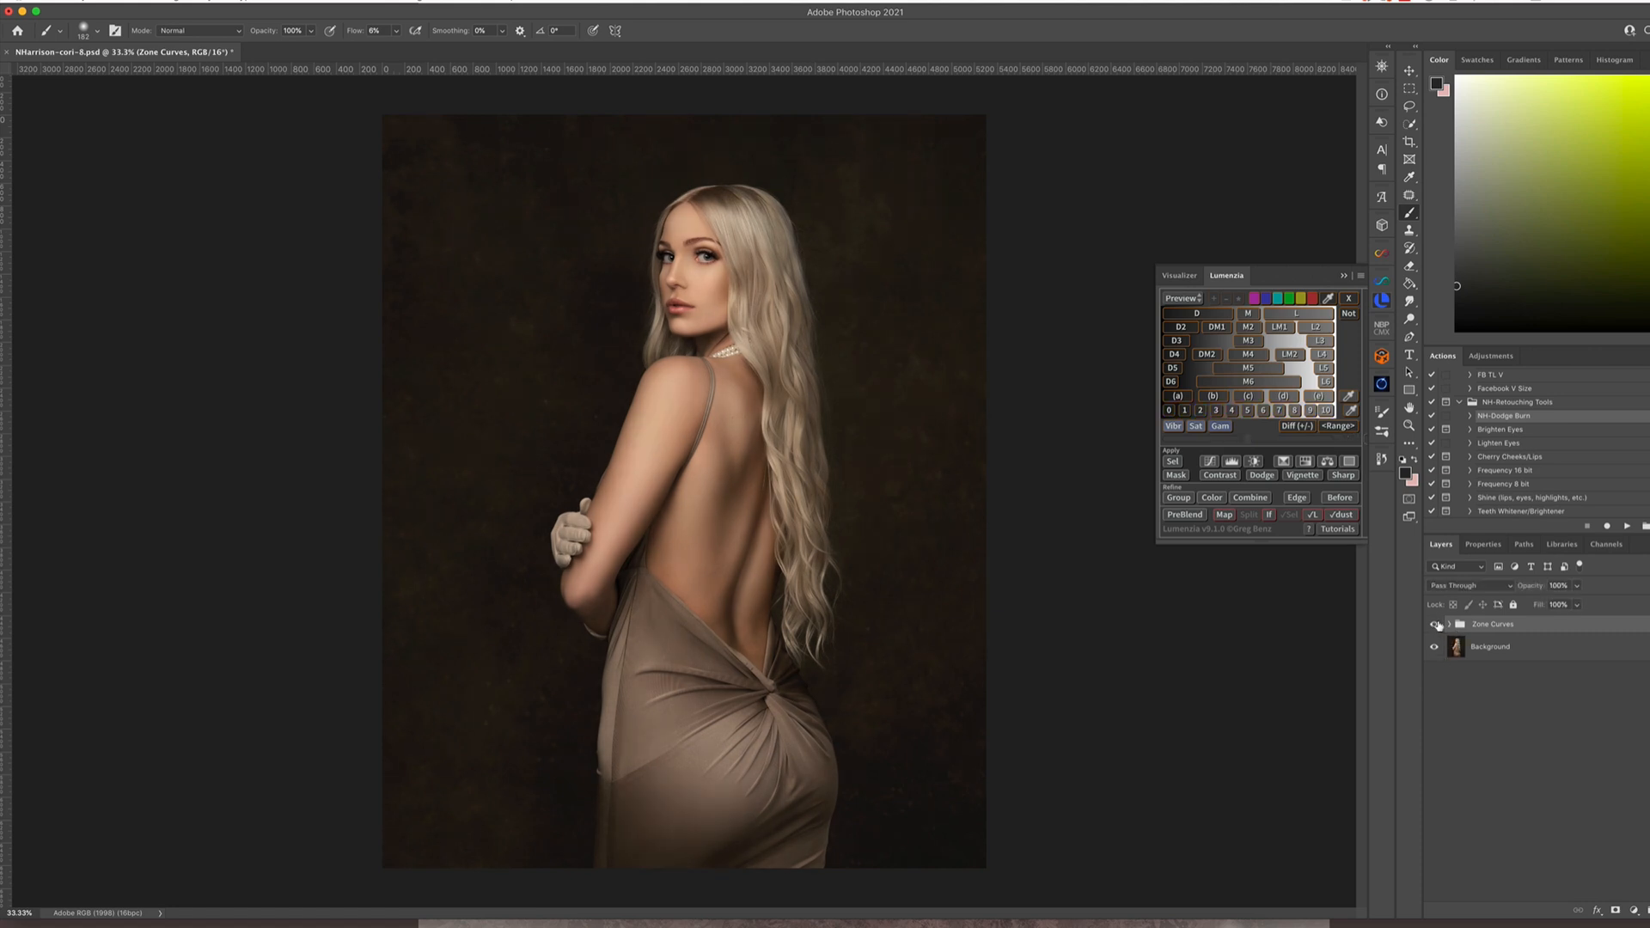
click(1436, 625)
click(1436, 624)
click(1436, 627)
click(1435, 627)
alt+click(1433, 643)
Duplicate the Background layer and set the copy's blend mode to Multiply
click(1566, 655)
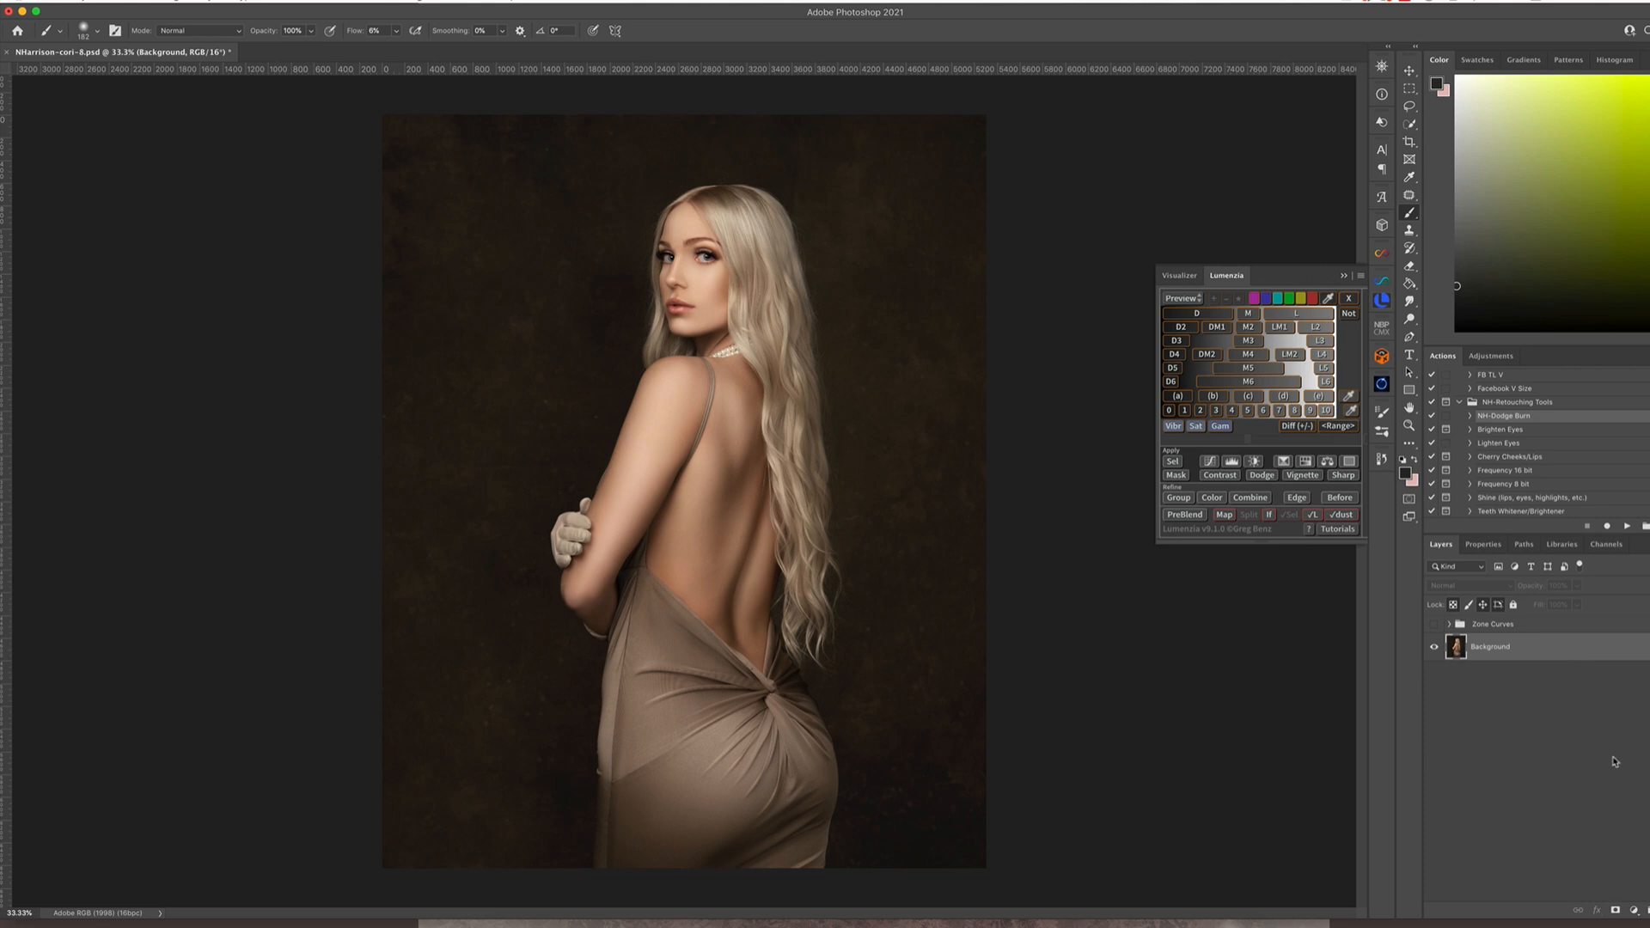
key(super+j)
click(1443, 588)
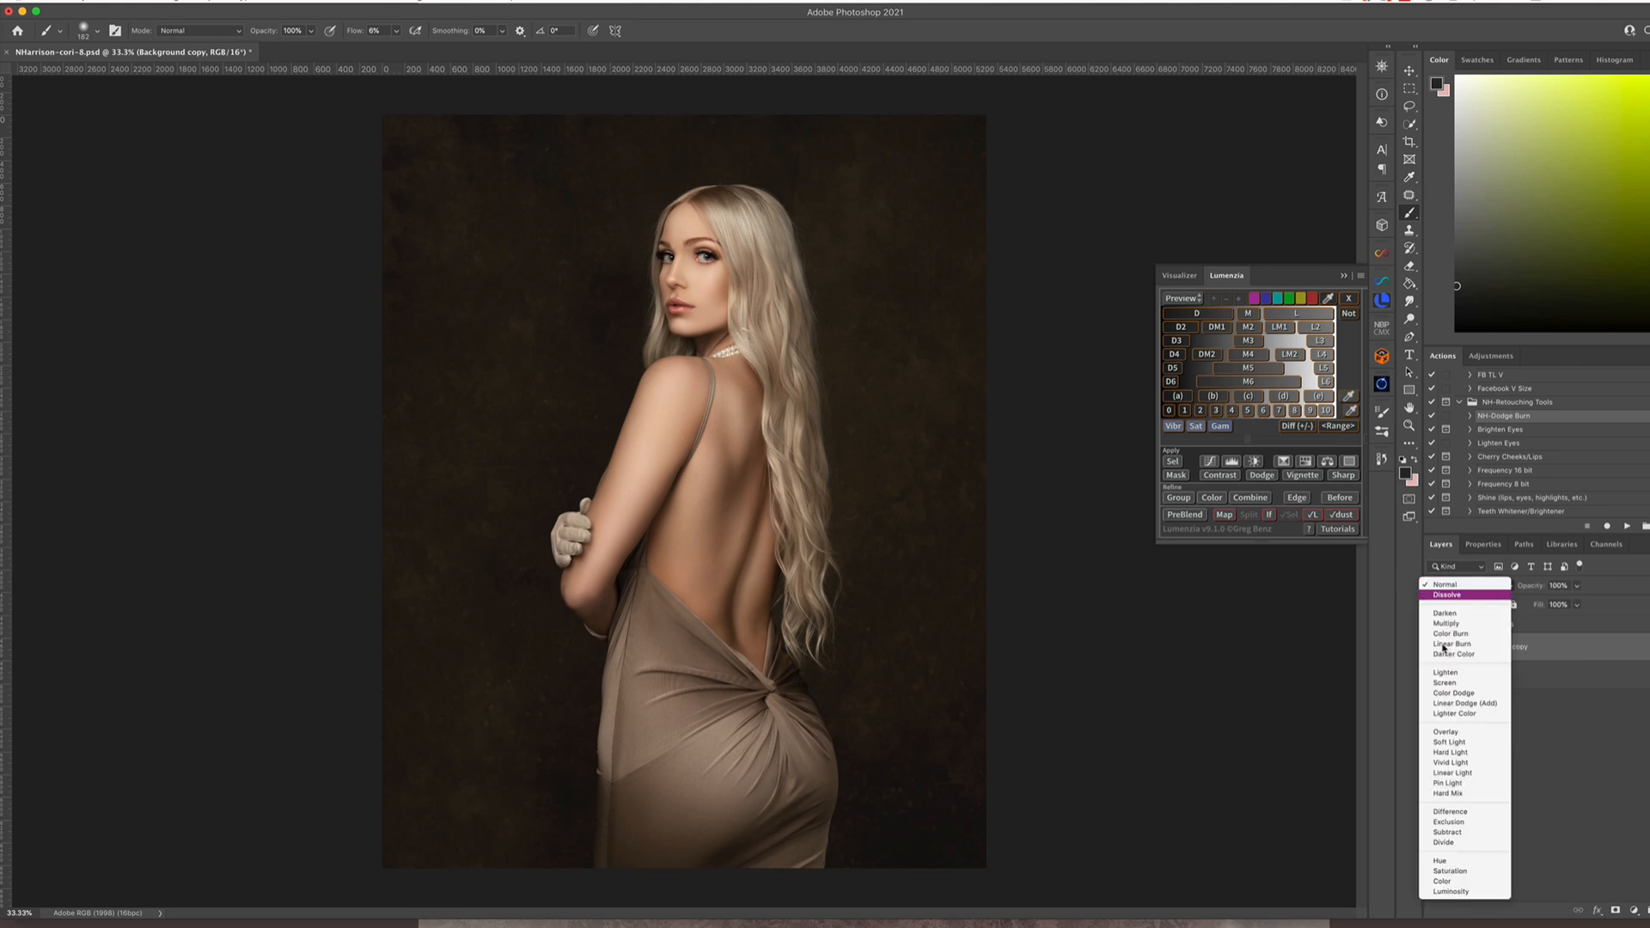
click(1478, 636)
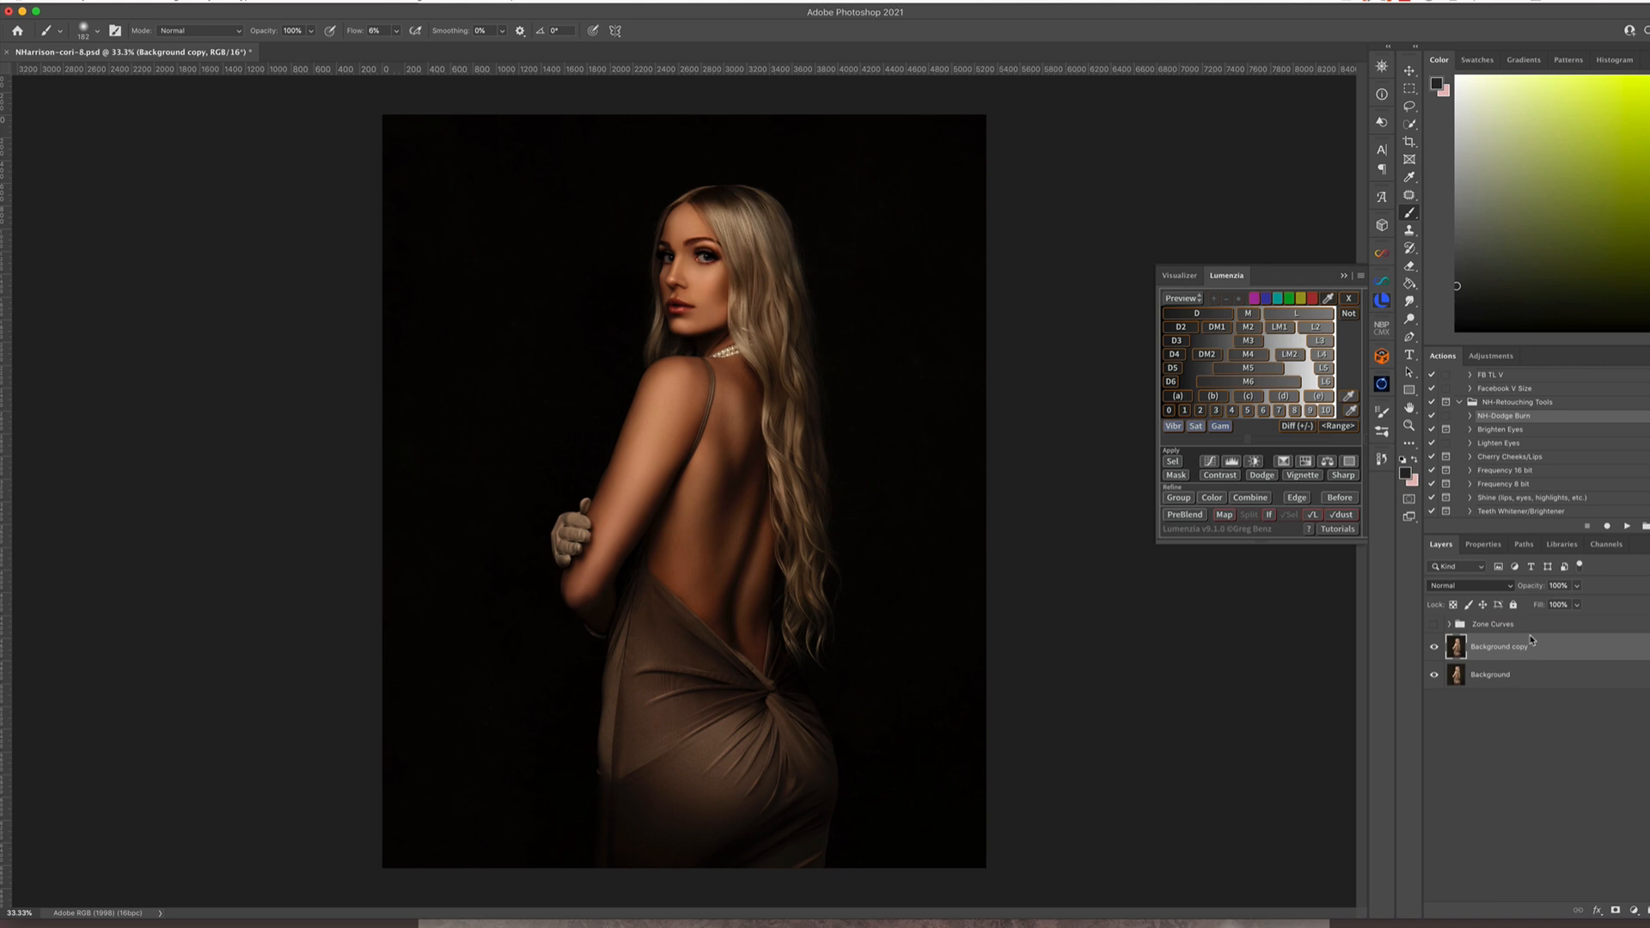
Fade the Multiply layer out of the highlights with Blend If, splitting the Underlying Layer's white slider with its lower half at 154
double_click(1603, 653)
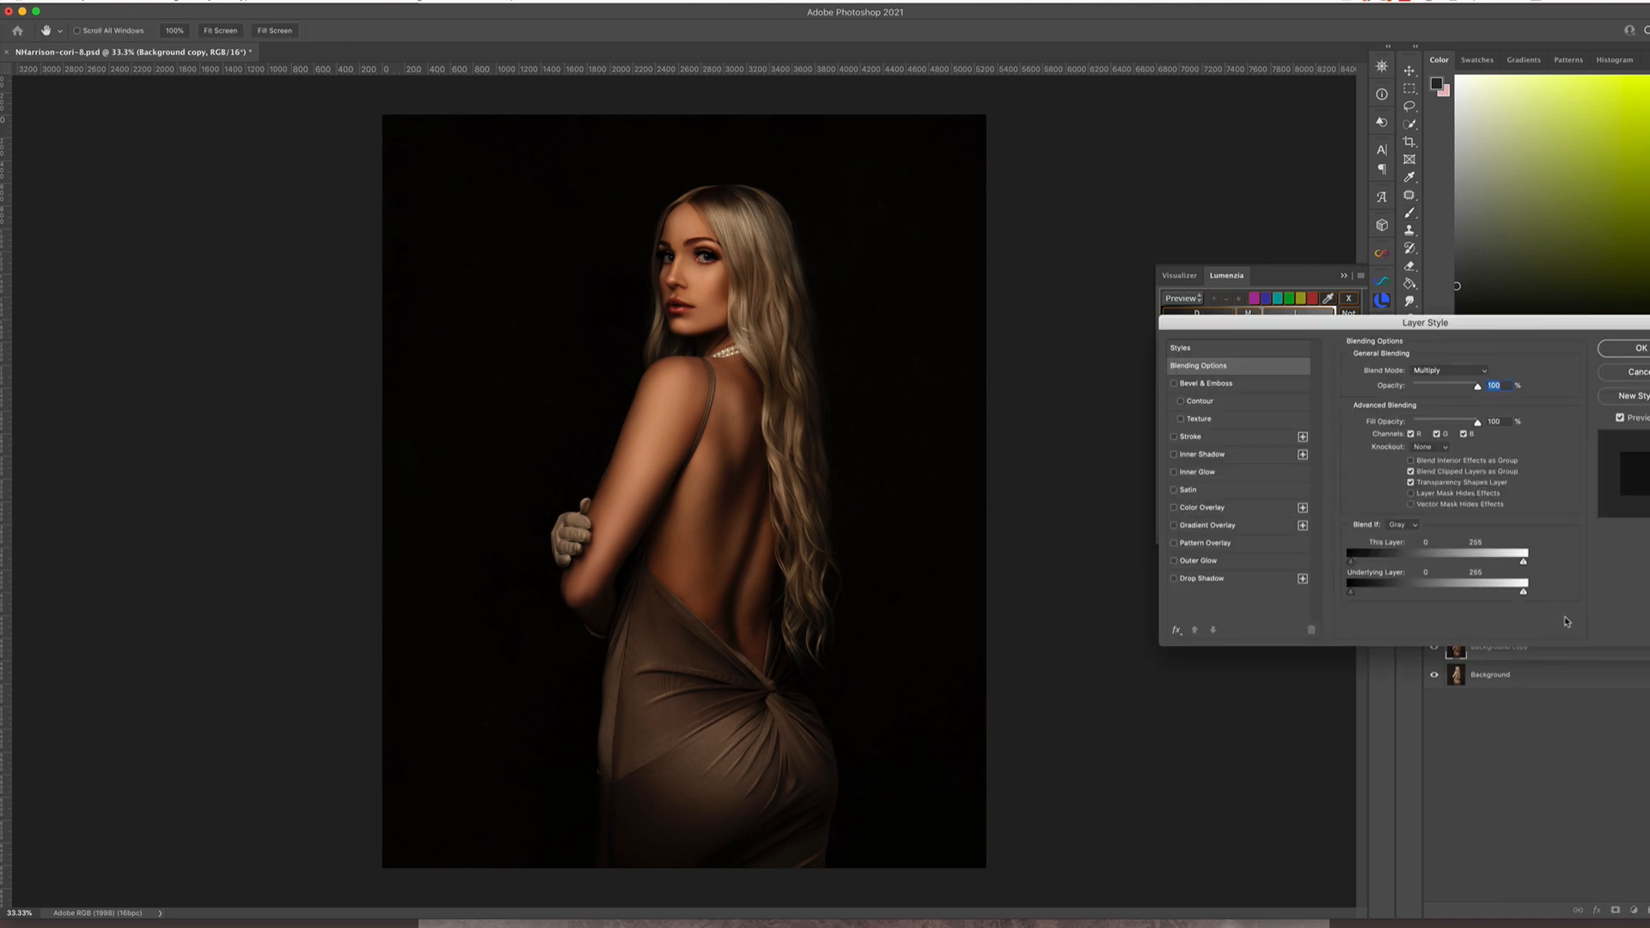
drag(1523, 592, 1481, 592)
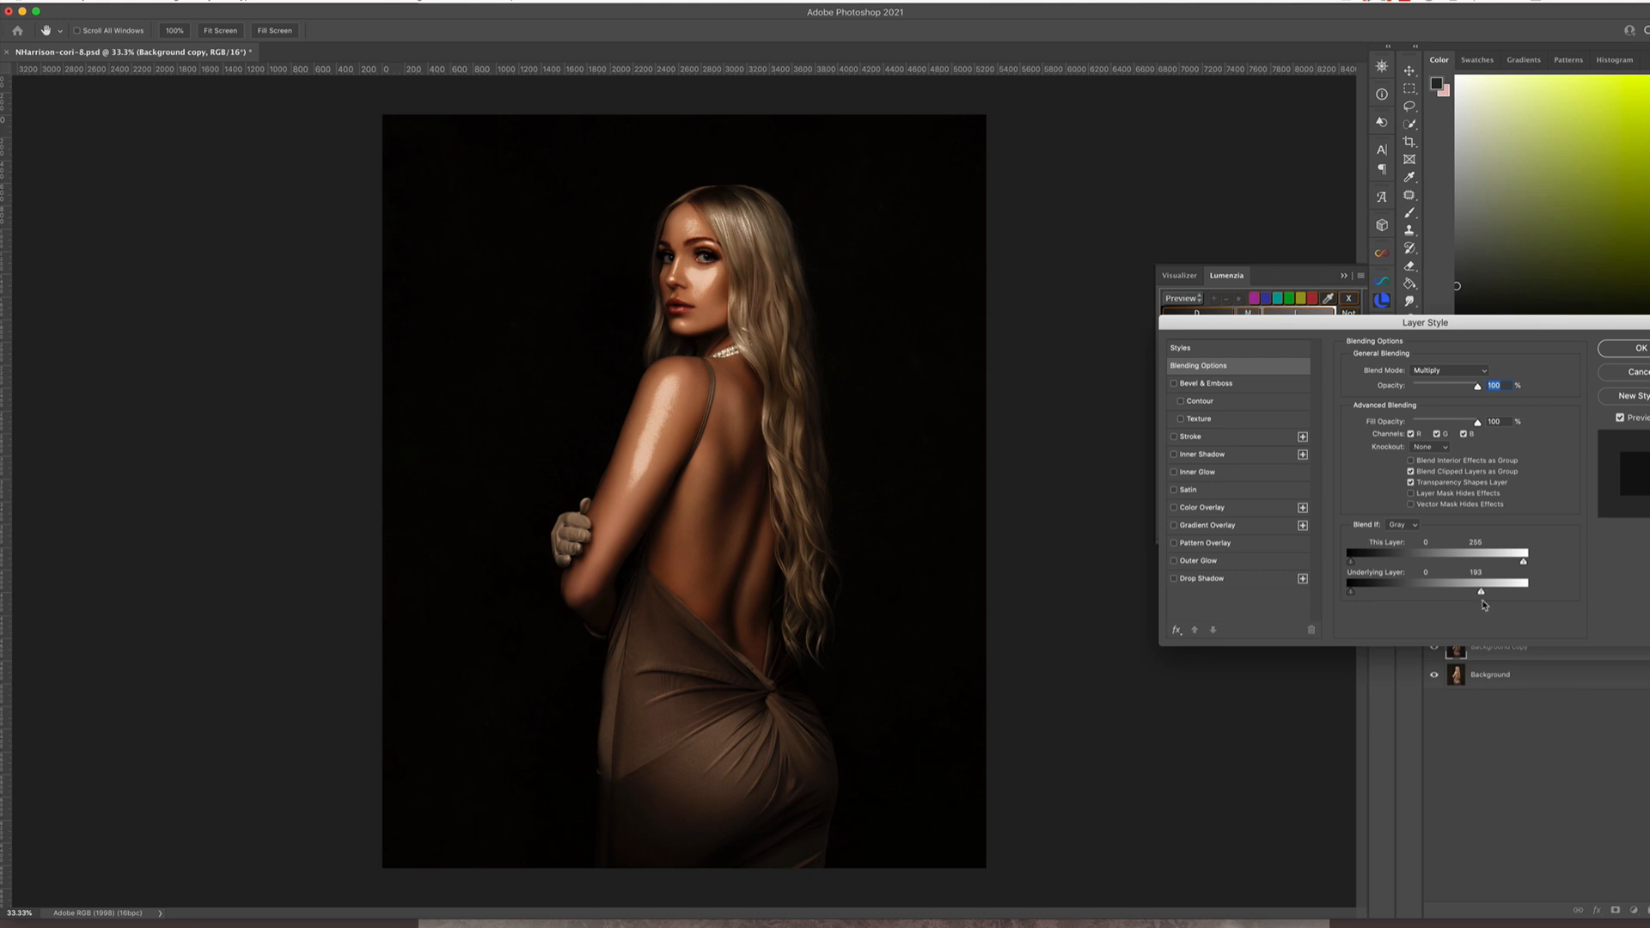
key(alt)
mouse_move(1481, 593)
mouse_down()
mouse_move(1453, 596)
mouse_move(1493, 596)
mouse_up()
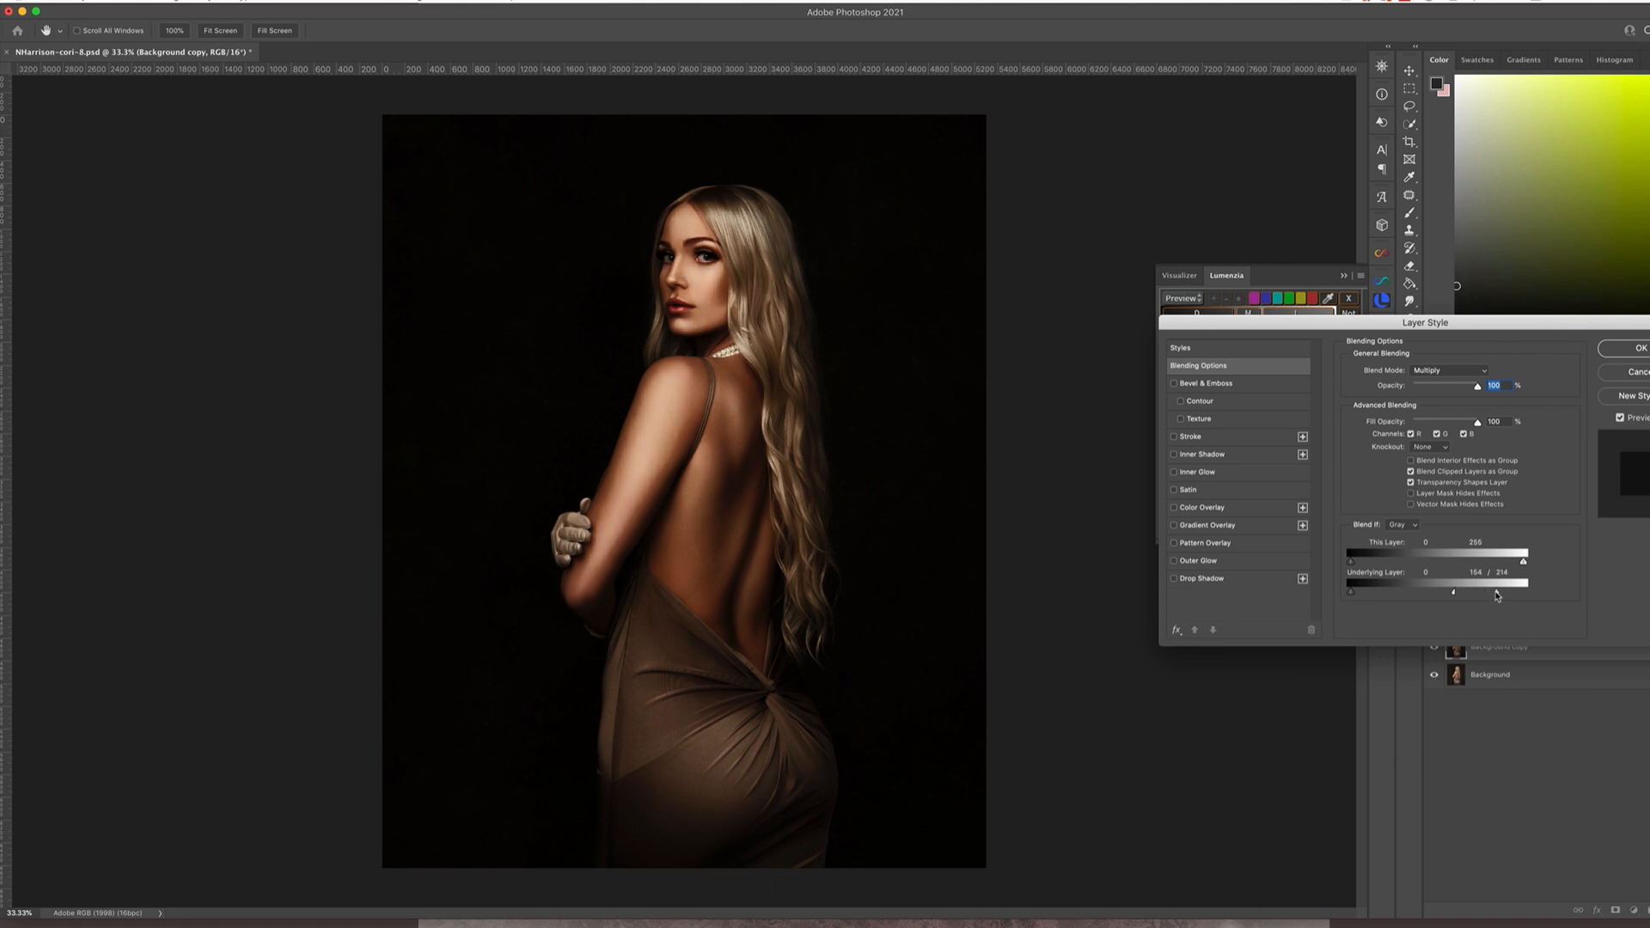
drag(1496, 595, 1494, 596)
click(1635, 348)
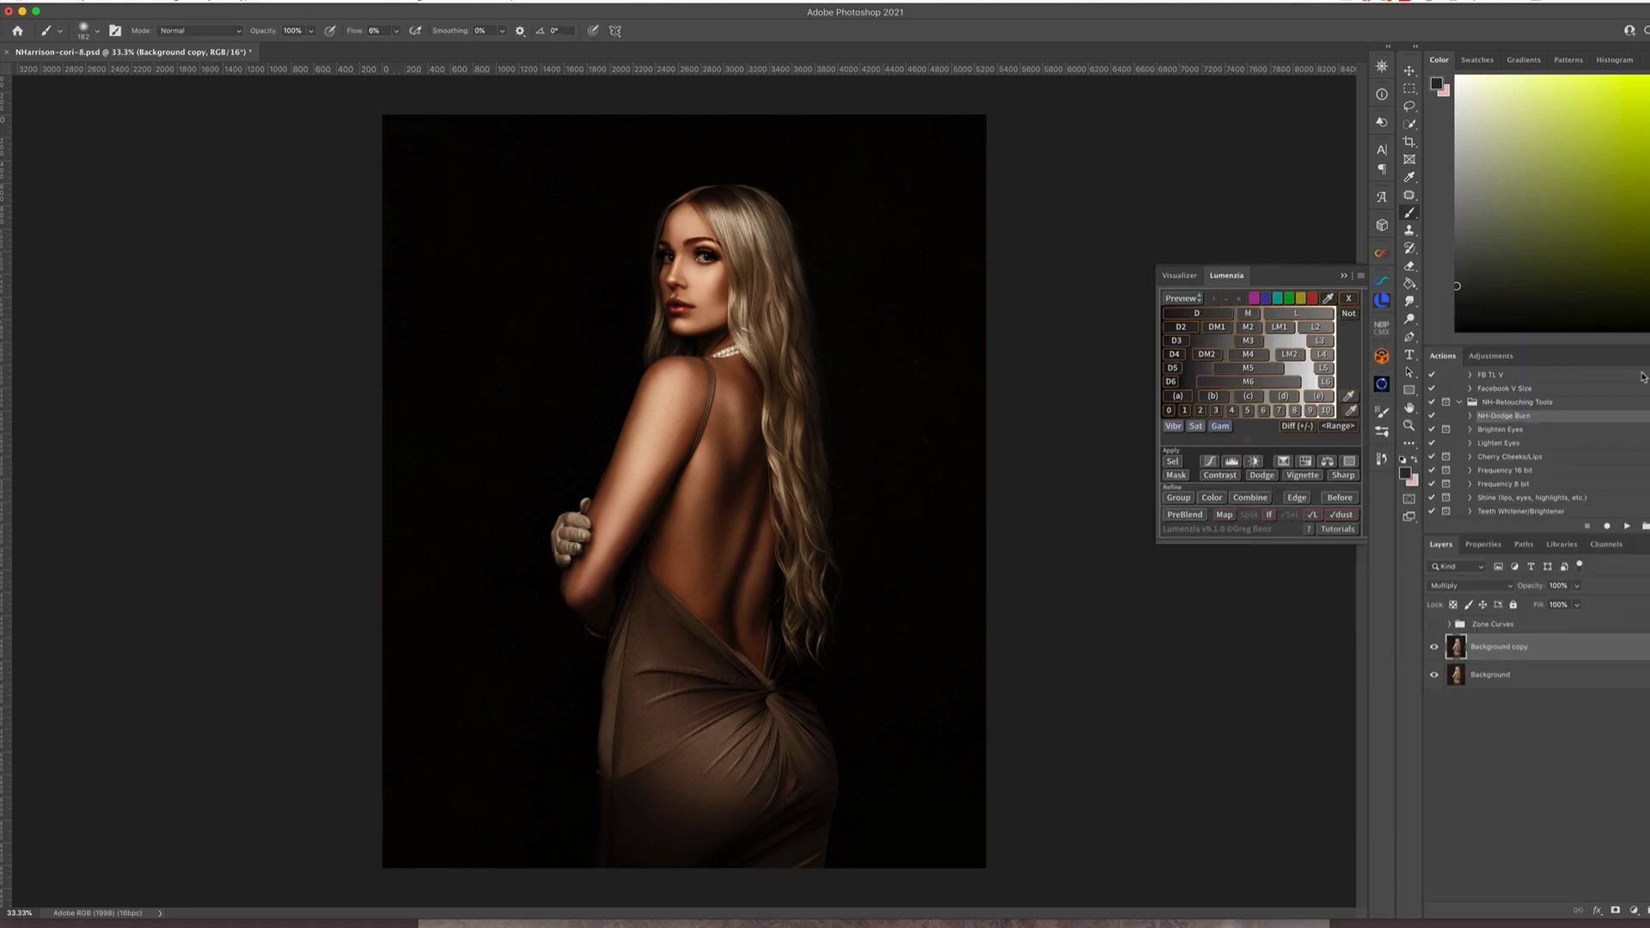
Duplicate the Background layer again, set the new copy to Screen and hide the Multiply layer above it
click(1536, 679)
key(ctrl+j)
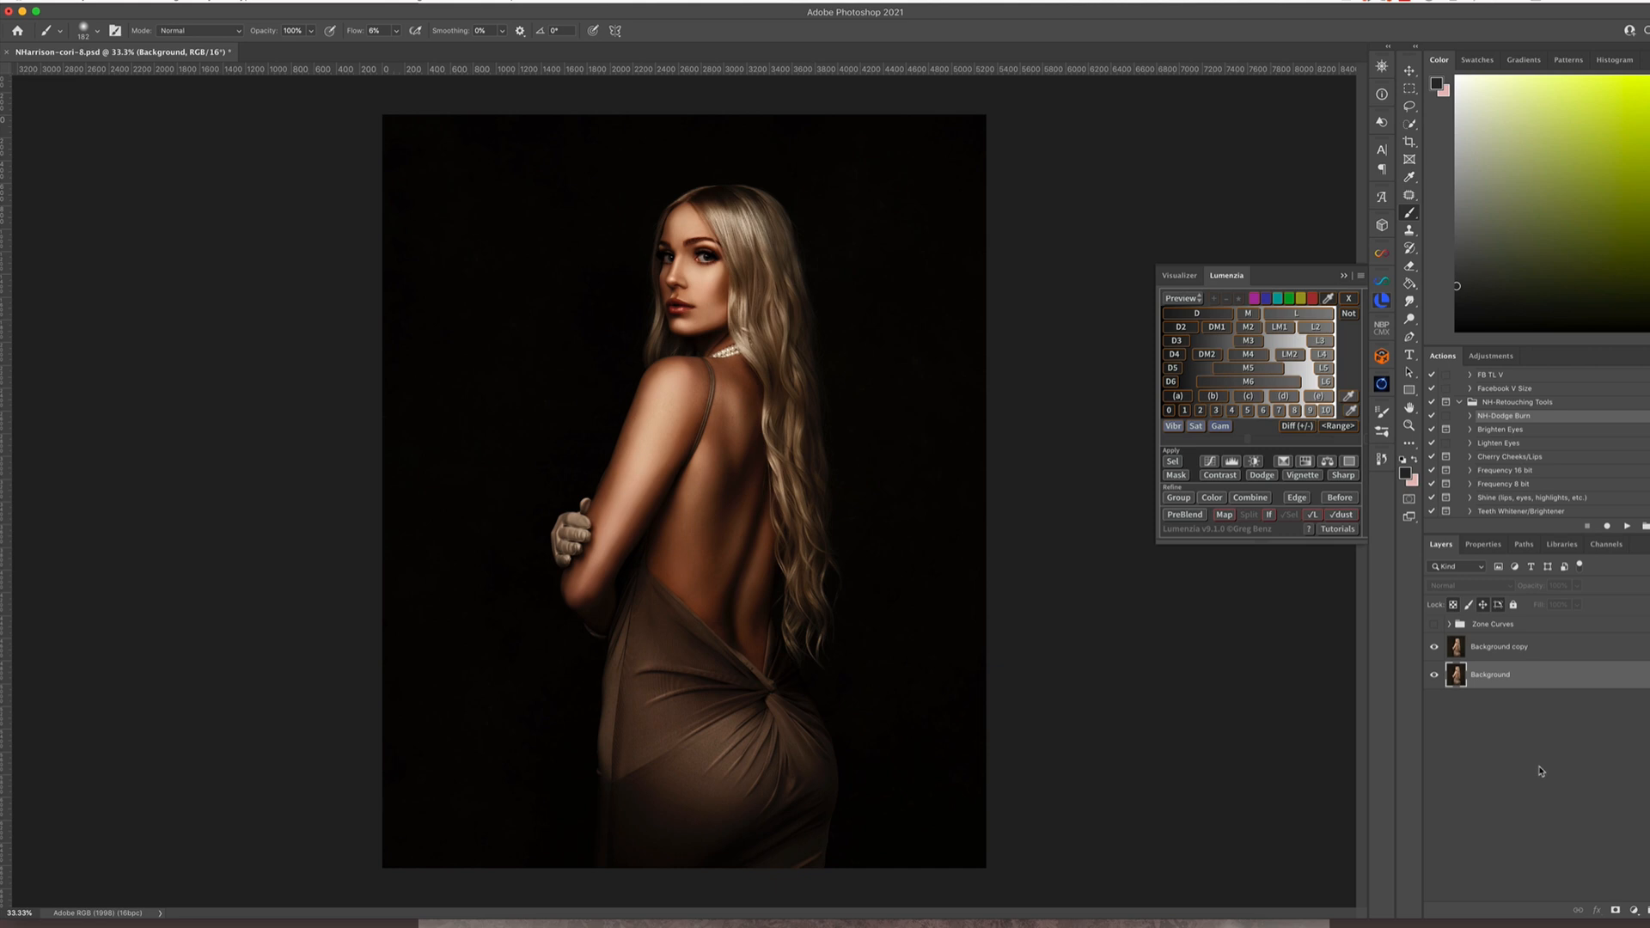
click(1461, 585)
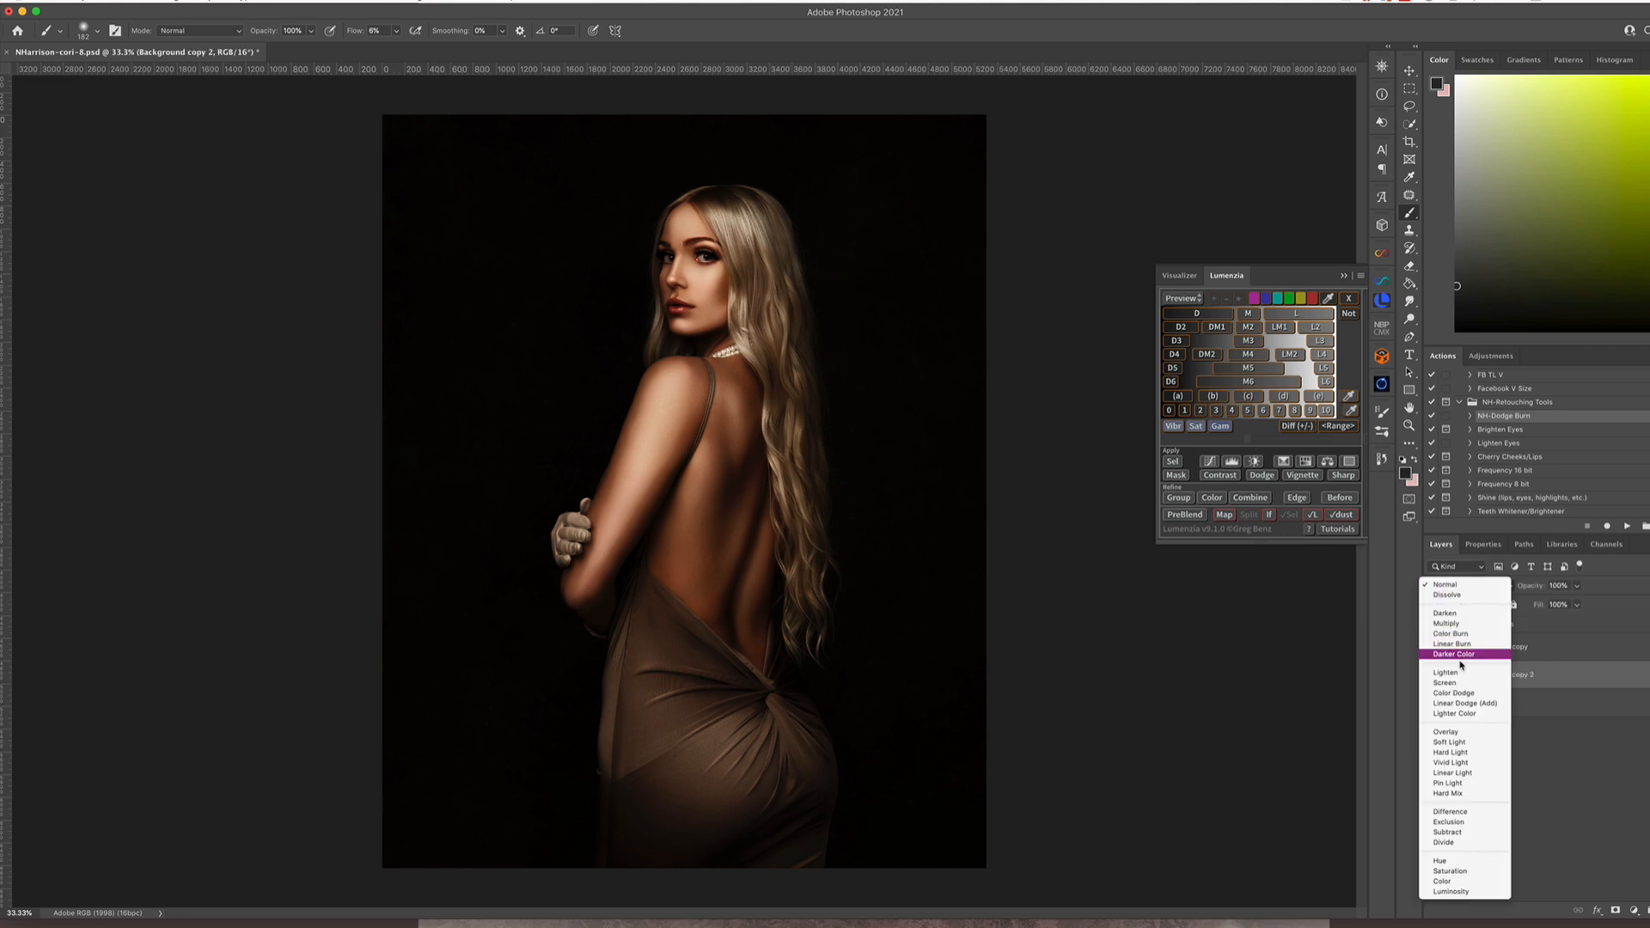
click(1463, 683)
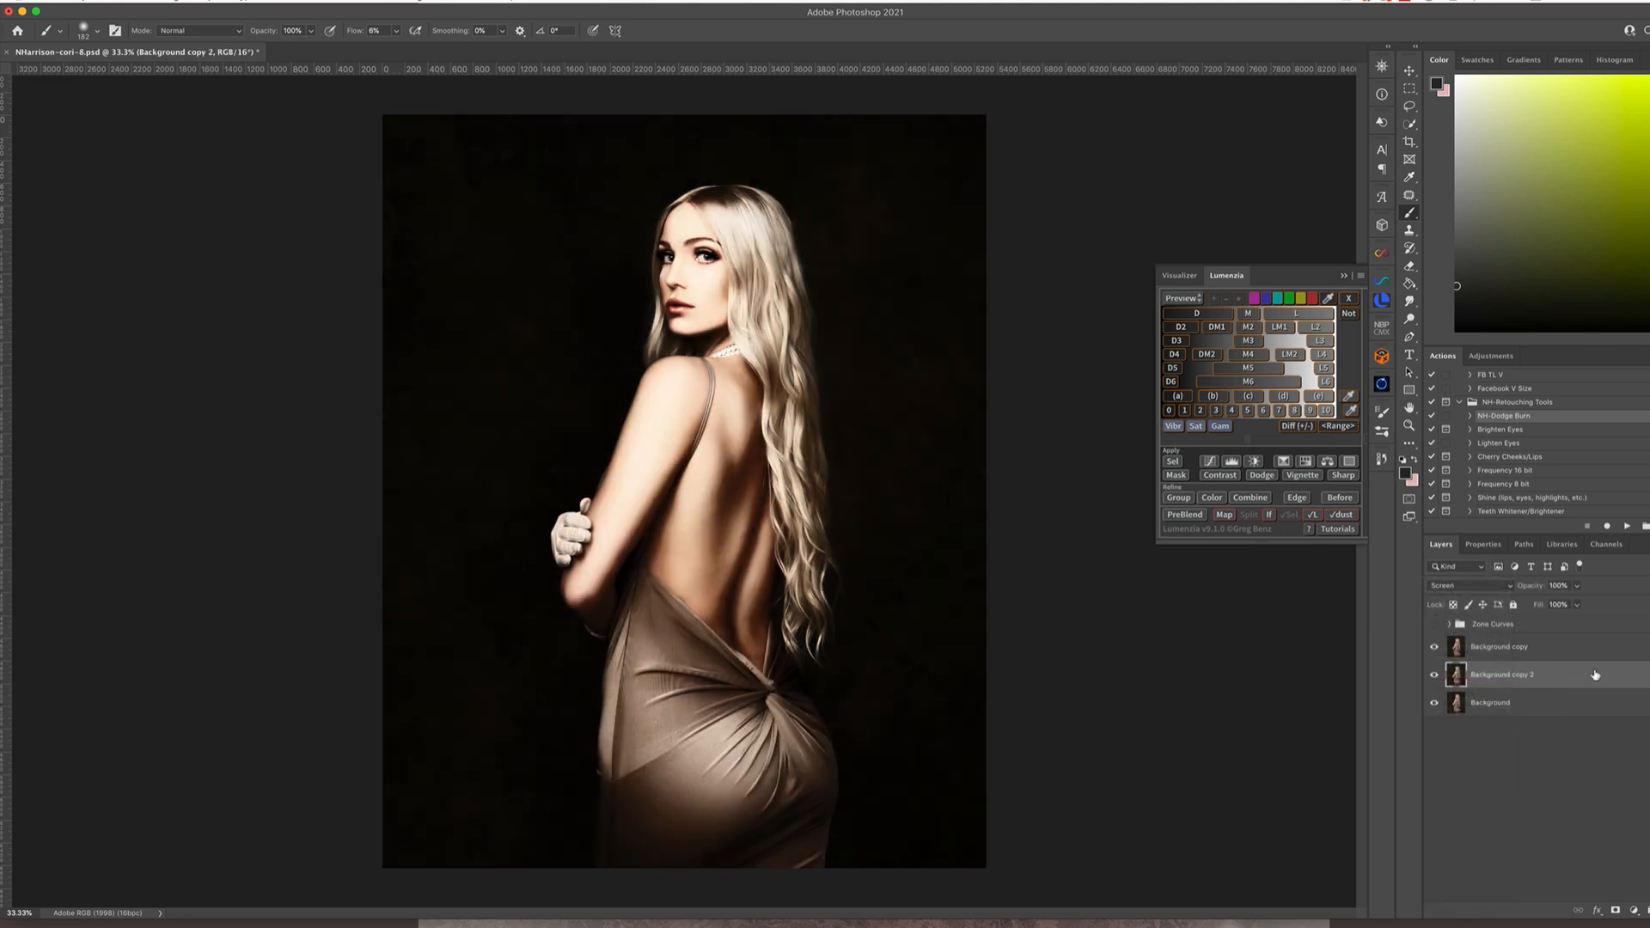
click(1433, 646)
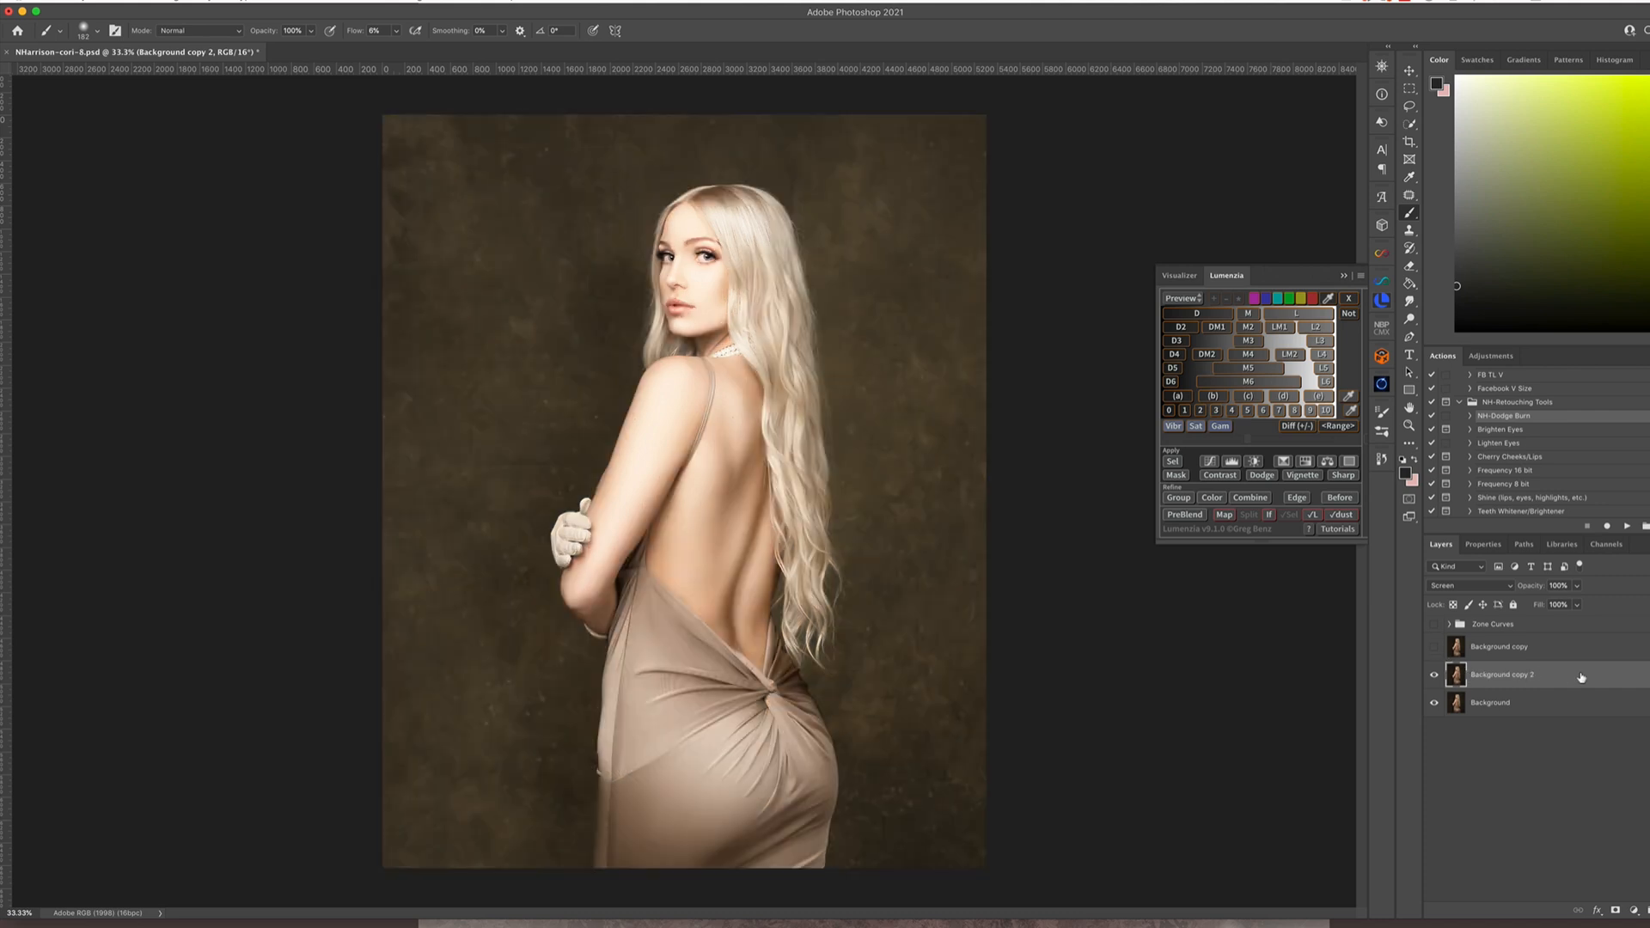
Fade the Screen layer out of the shadows with Blend If, splitting the Underlying Layer's black slider at about 189 / 219
double_click(1601, 678)
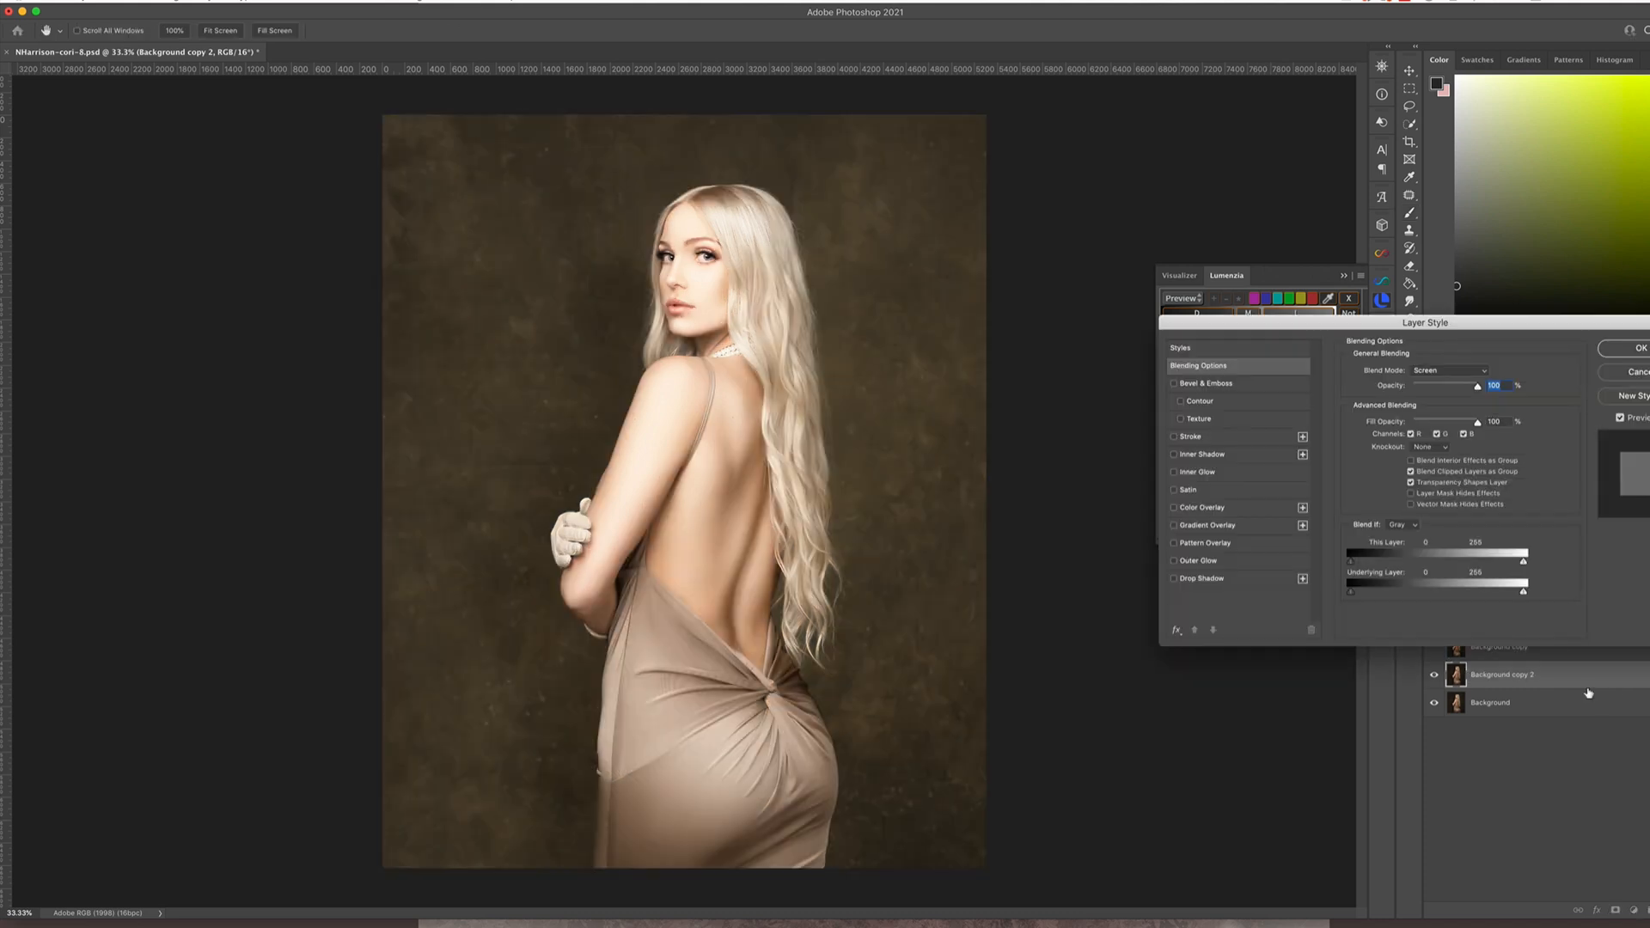
drag(1351, 593, 1469, 599)
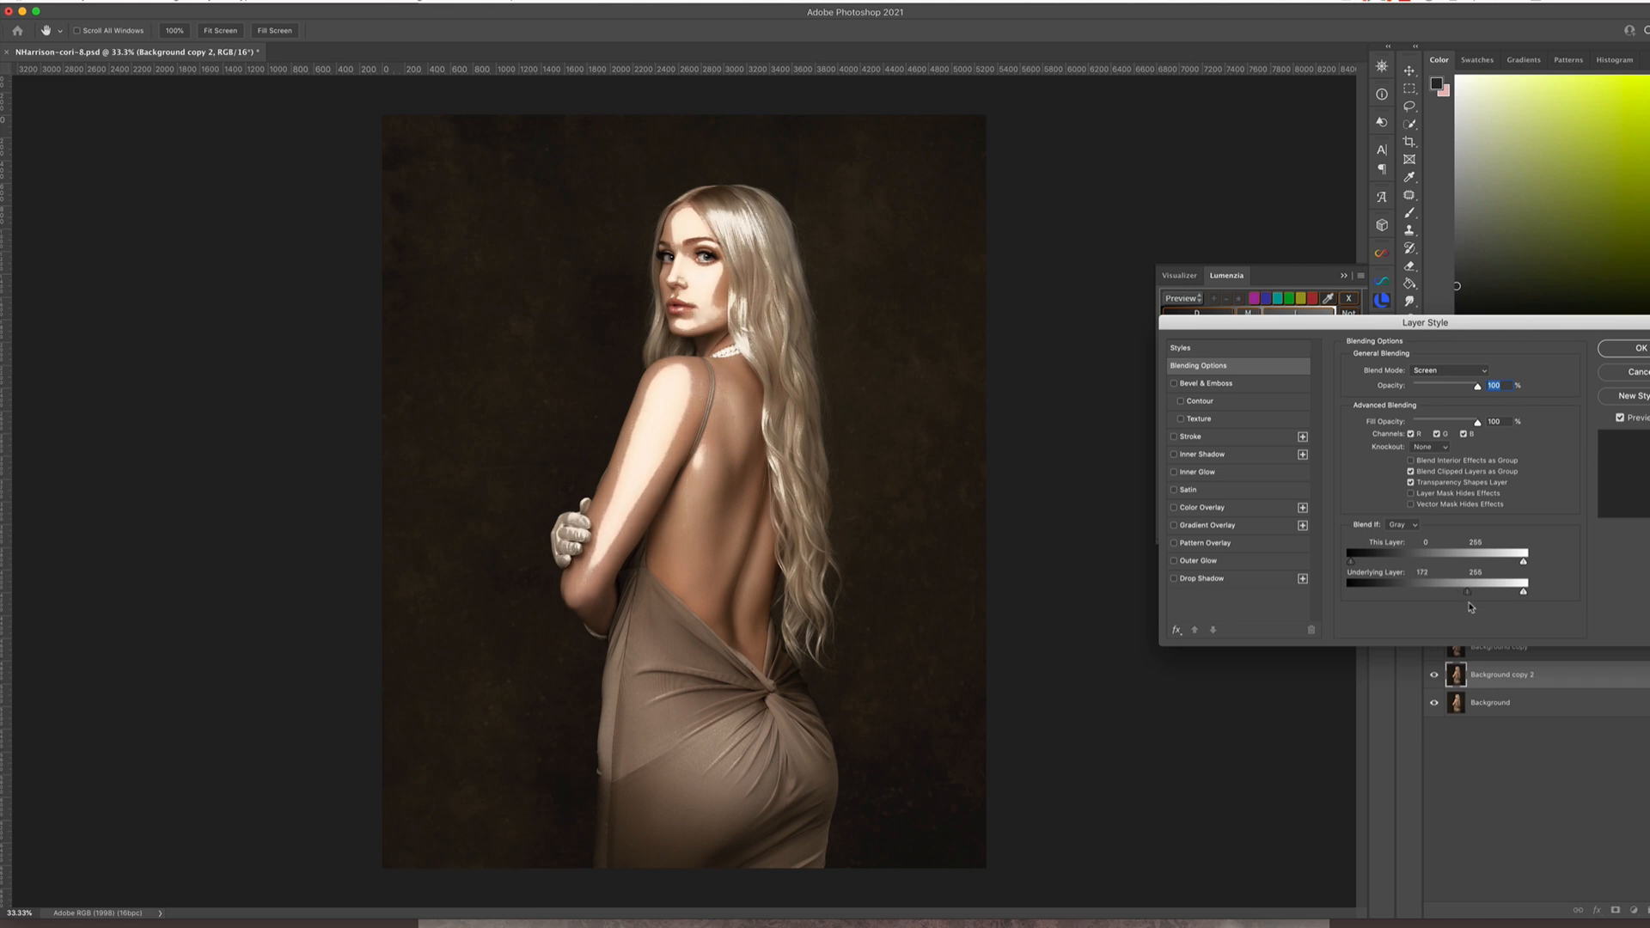
key(alt)
drag(1477, 599, 1495, 596)
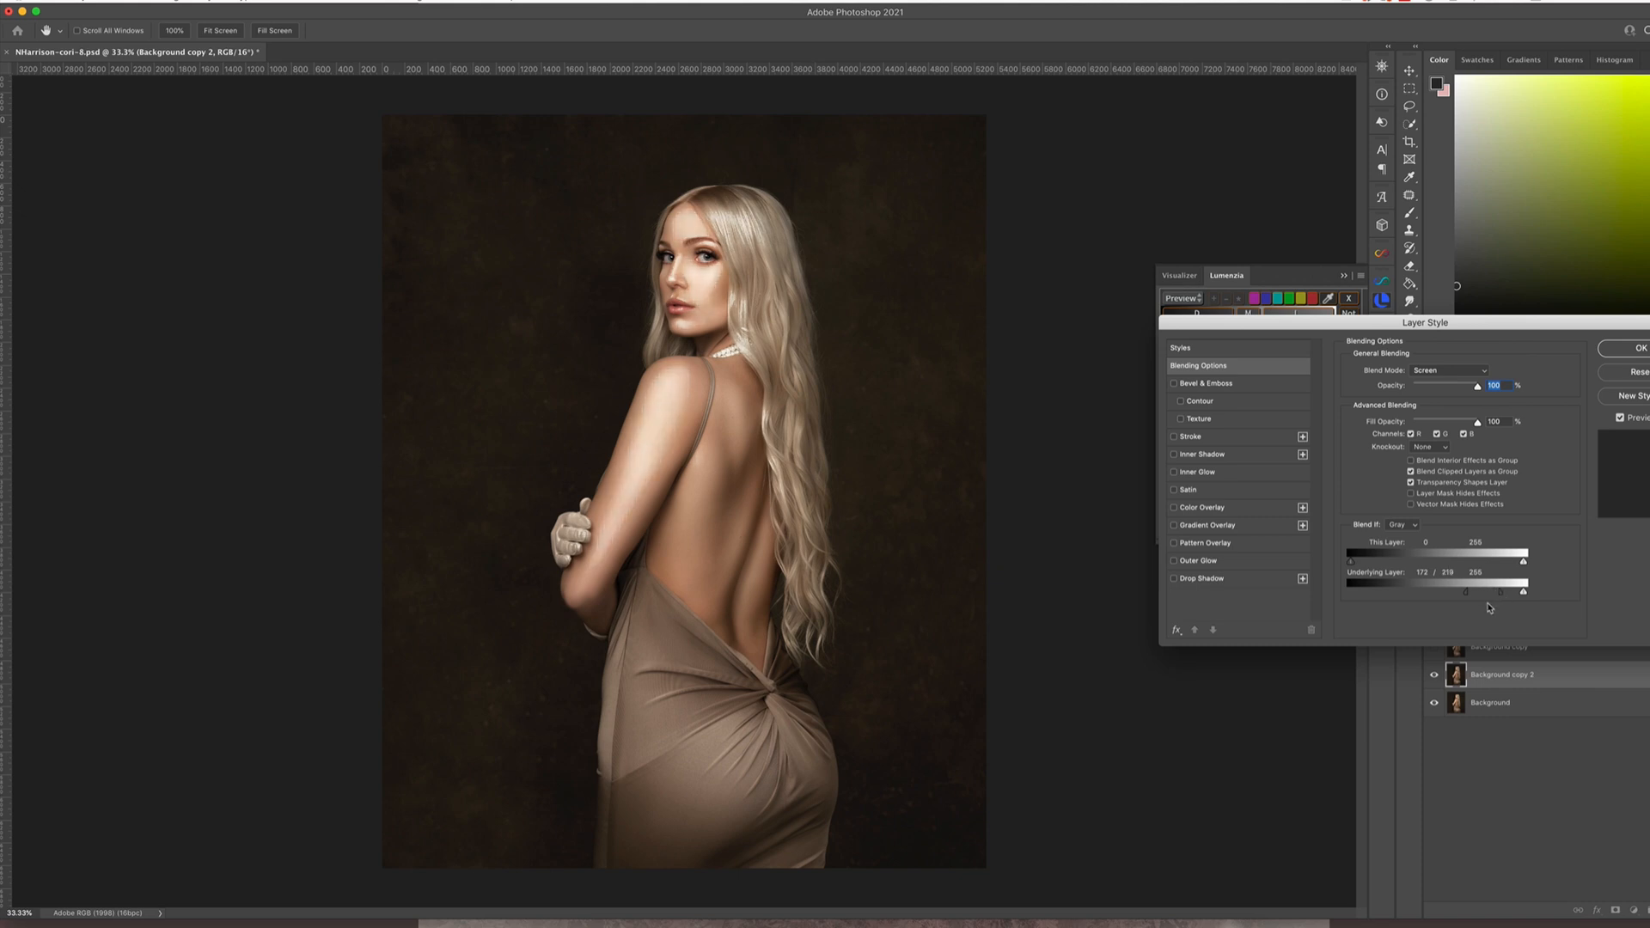
mouse_move(1458, 597)
mouse_down()
mouse_move(1411, 599)
mouse_move(1484, 597)
mouse_up()
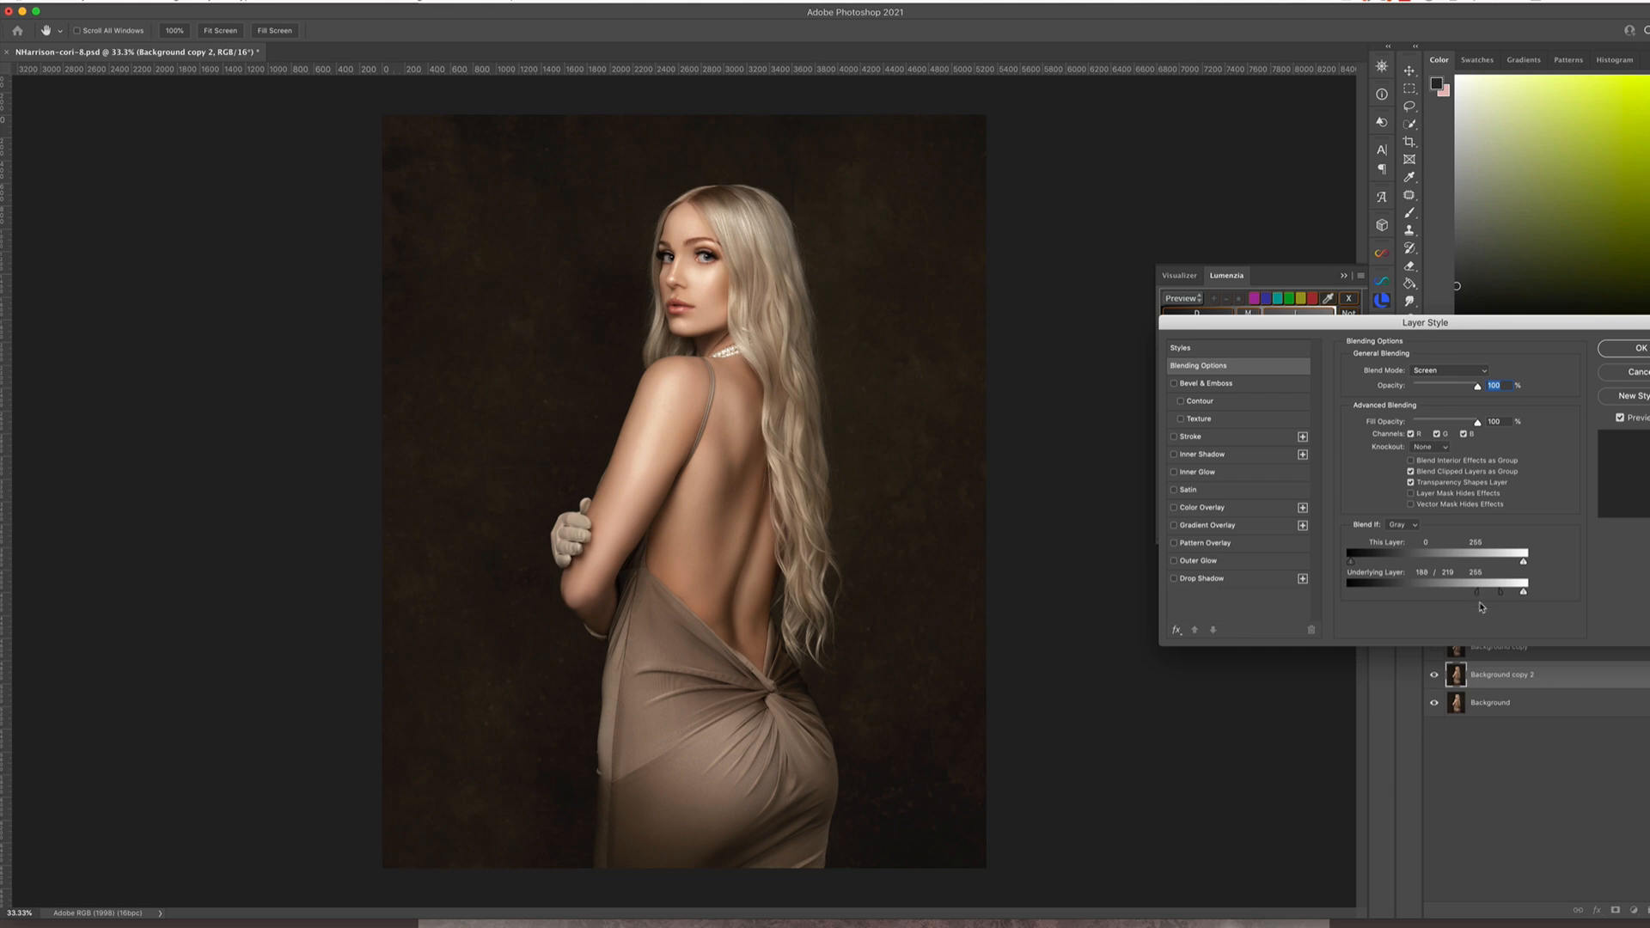
click(1630, 352)
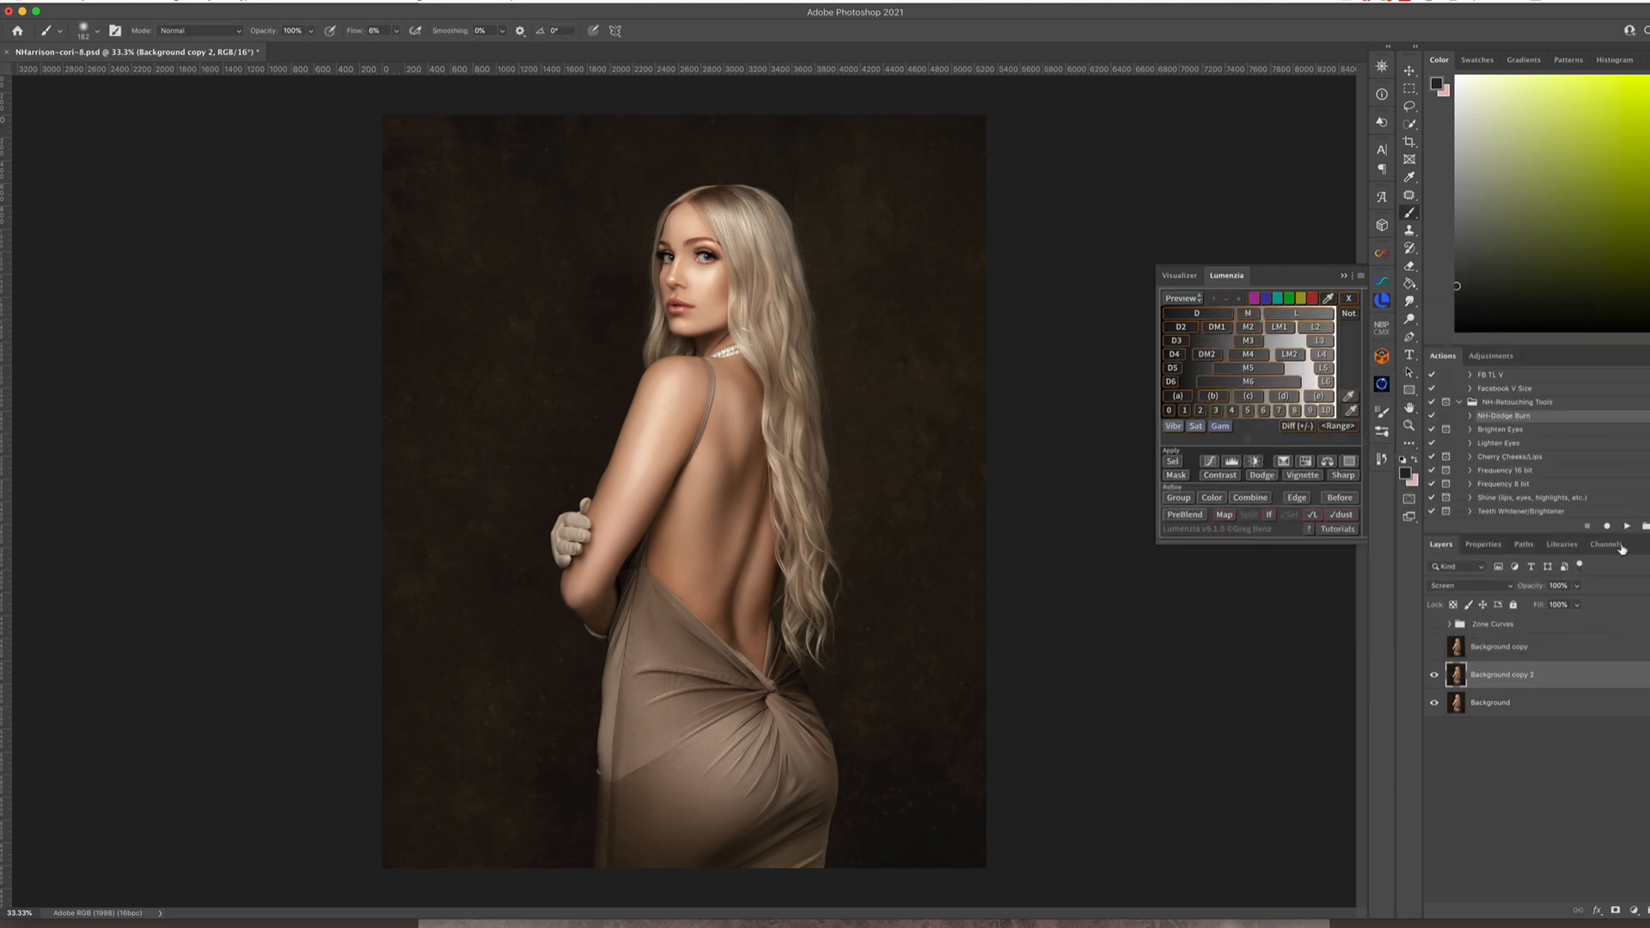
Show the Multiply layer and group it with the Screen layer
click(1434, 647)
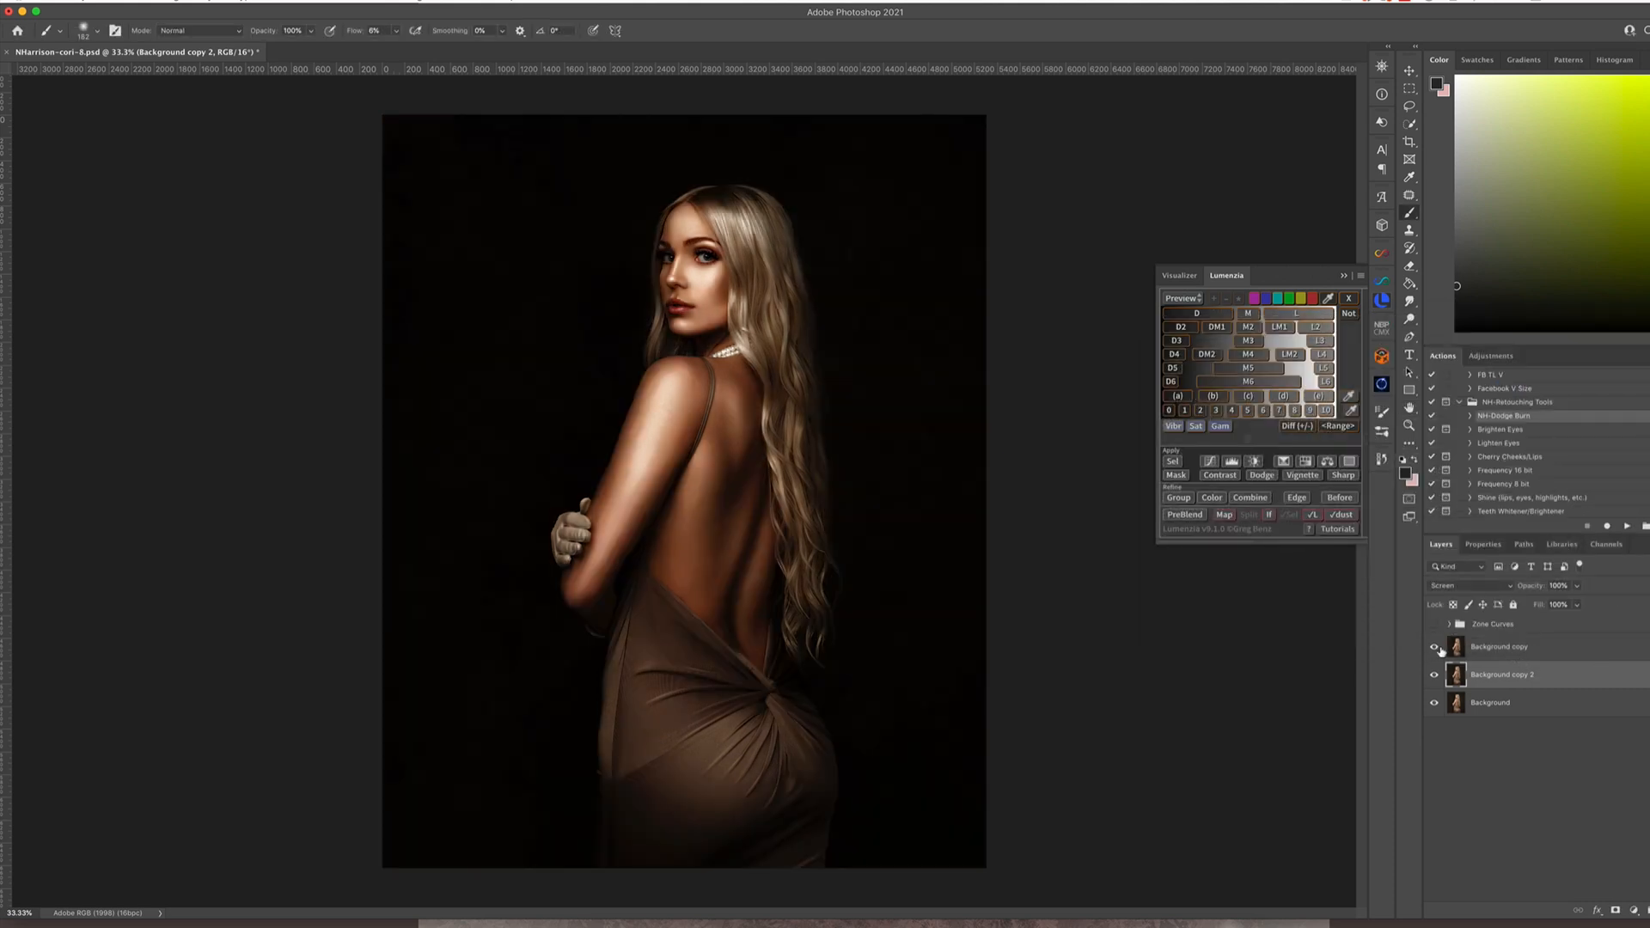
shift+click(1549, 649)
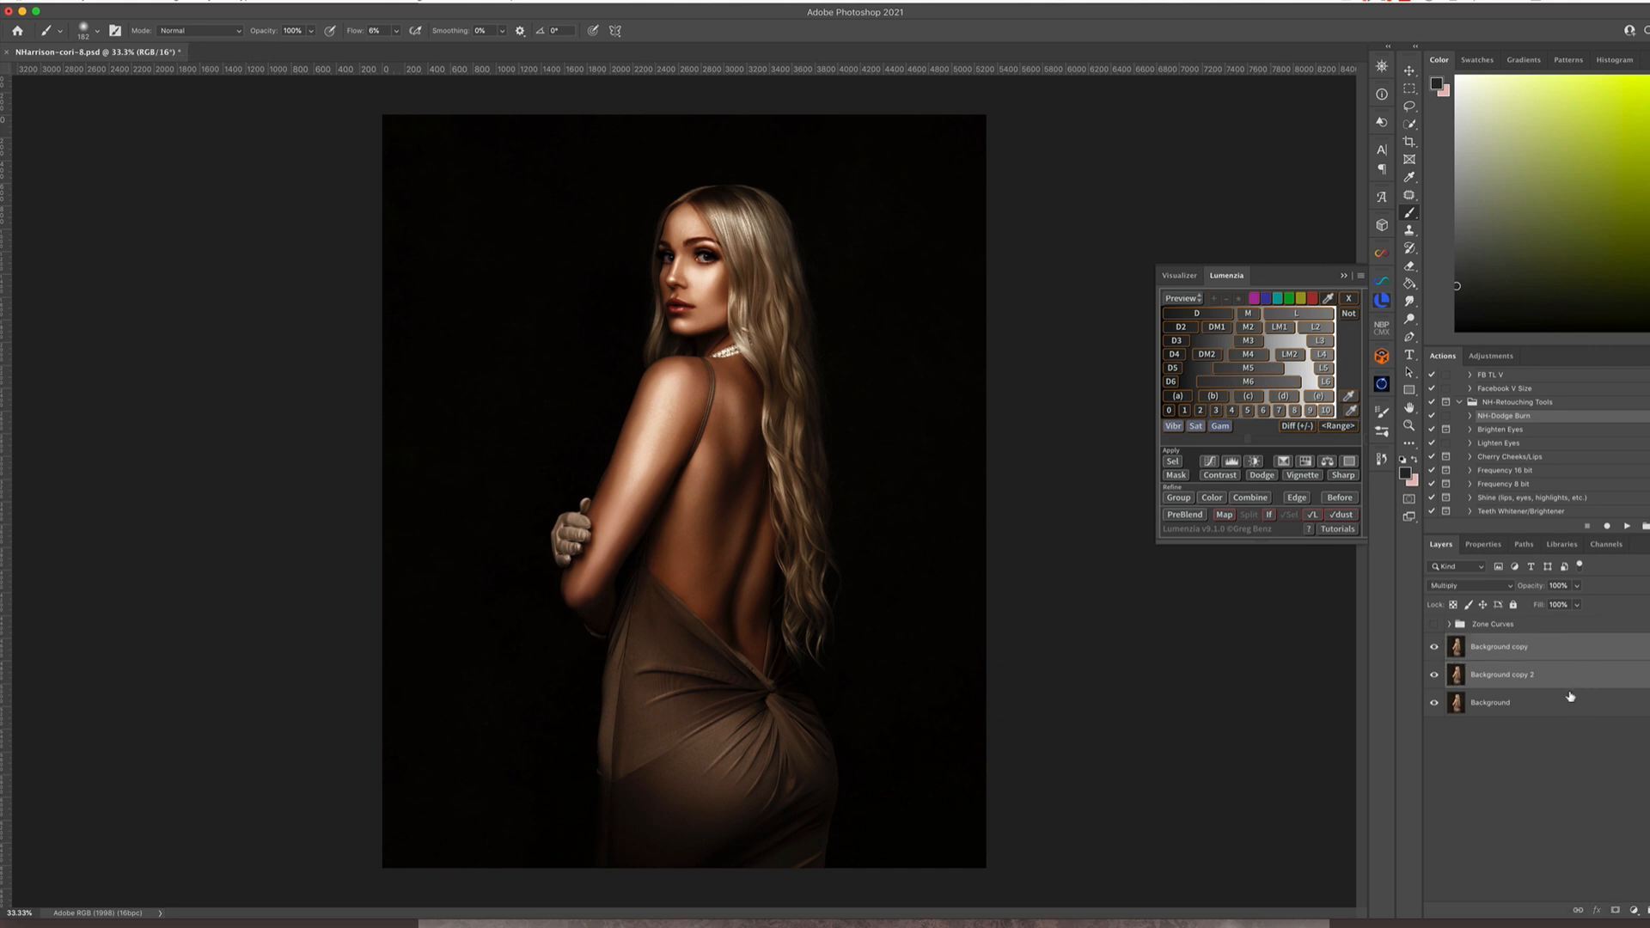
key(super+g)
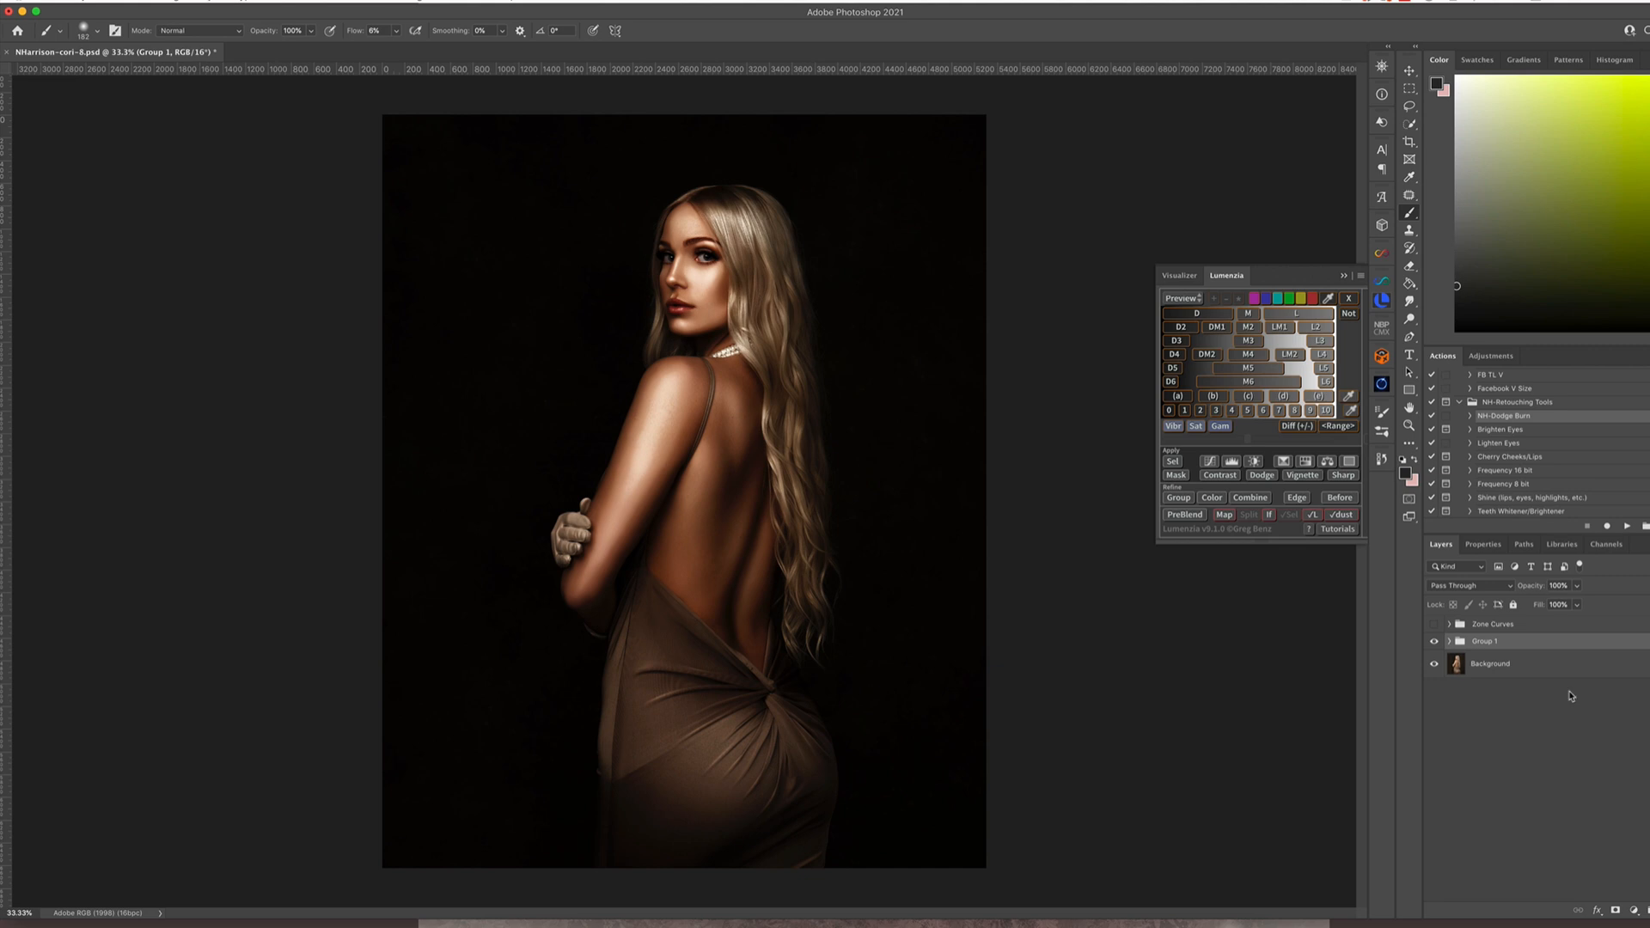
Add a mask to the new group and fill it with Apply Image, using the merged RGB channel in Multiply, and collapse the Lumenzia panel
click(1617, 912)
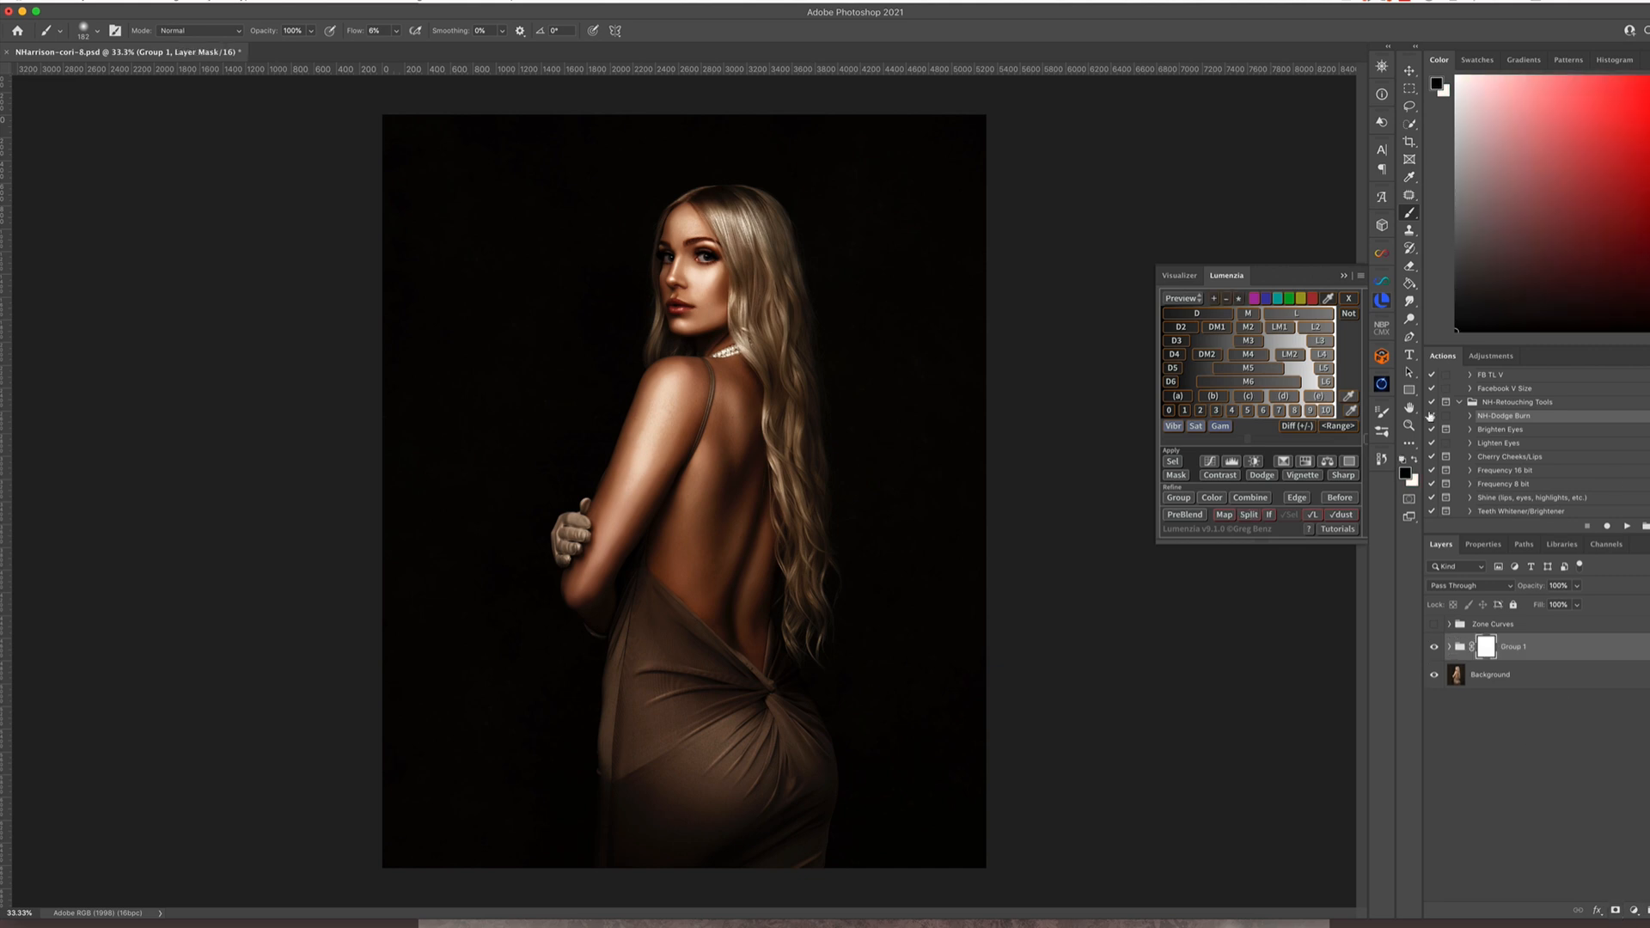
click(165, 2)
click(206, 154)
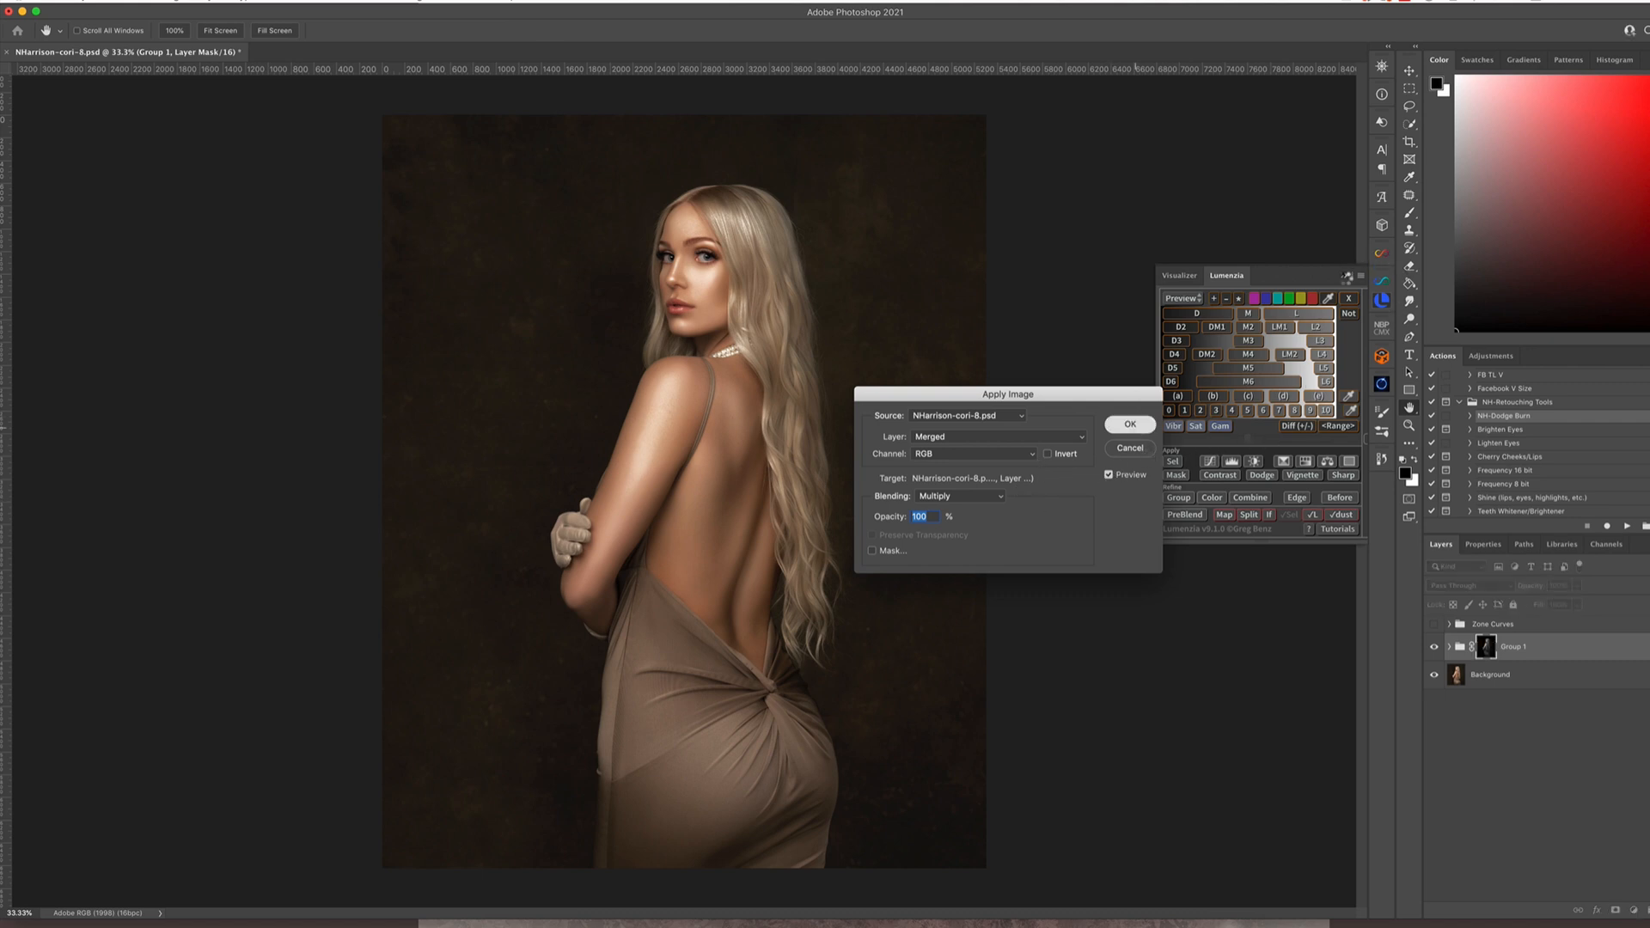
key(Return)
click(1342, 278)
Lower the masked group's opacity to 41% and compare the portrait with and without the group
click(1577, 585)
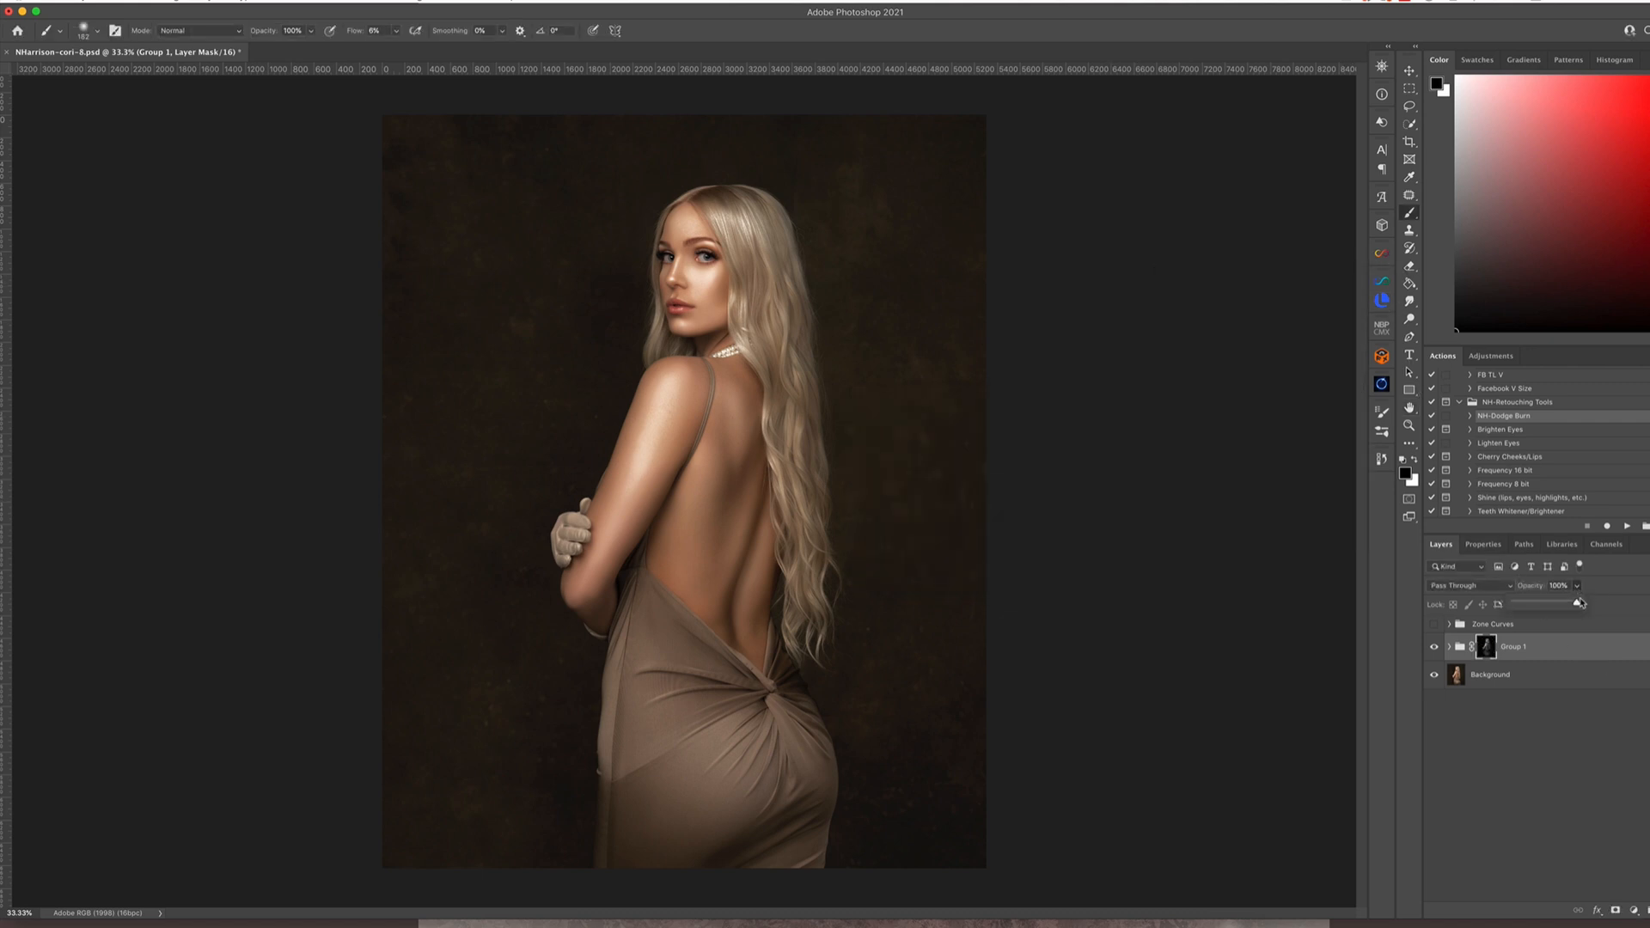
drag(1580, 604, 1544, 608)
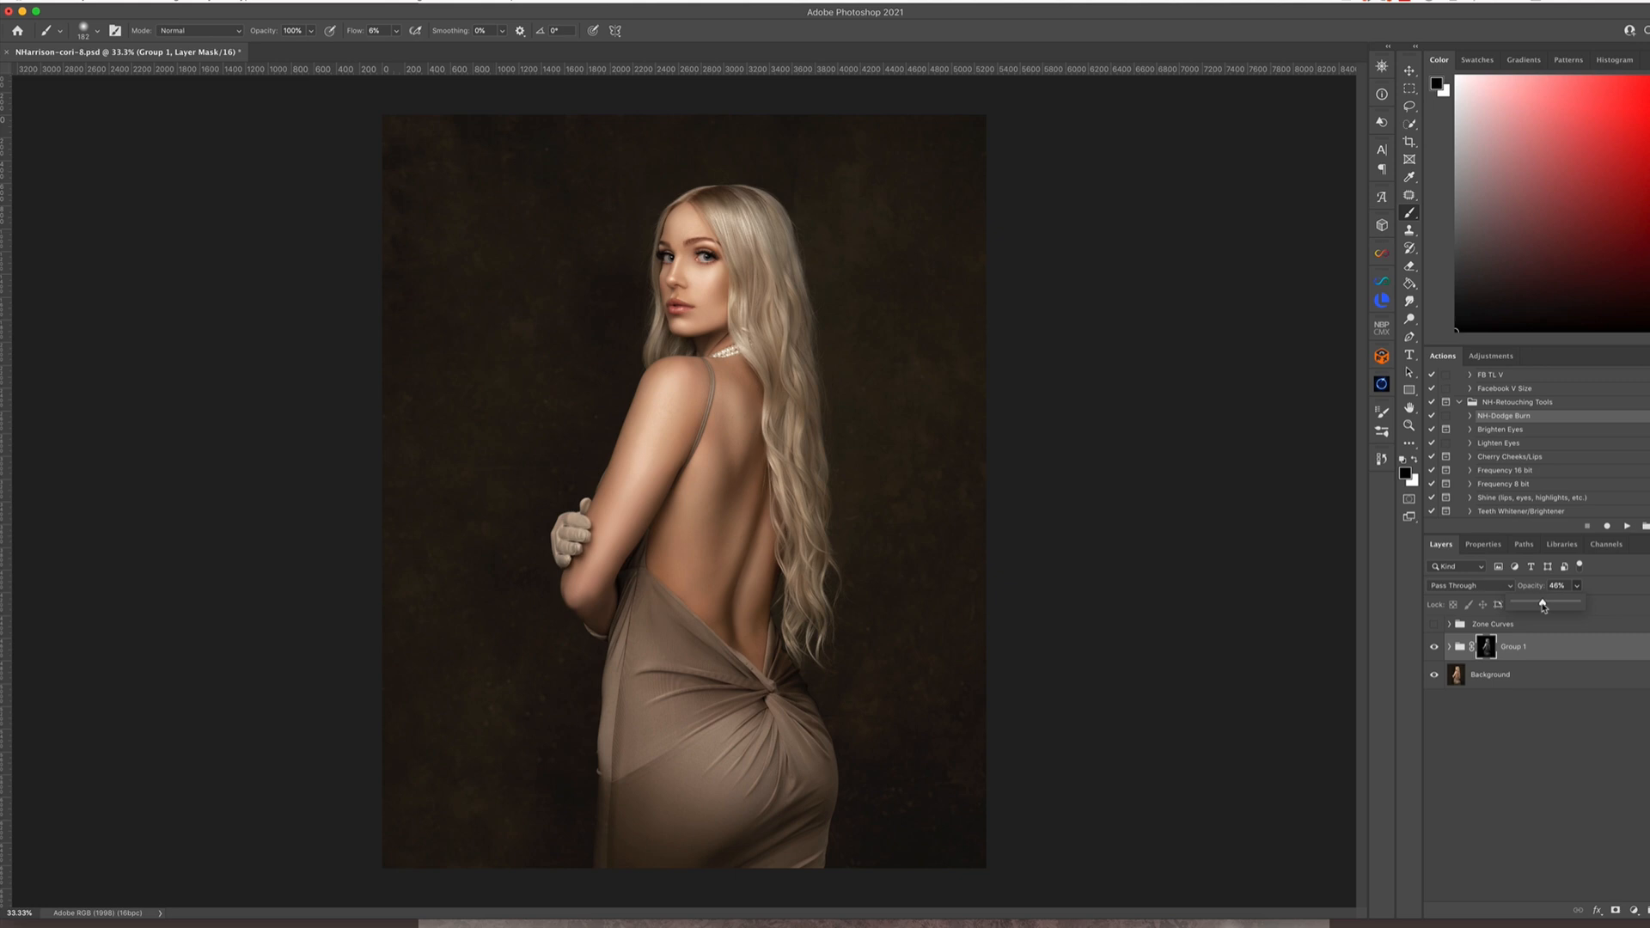
drag(1543, 607, 1539, 606)
click(1433, 647)
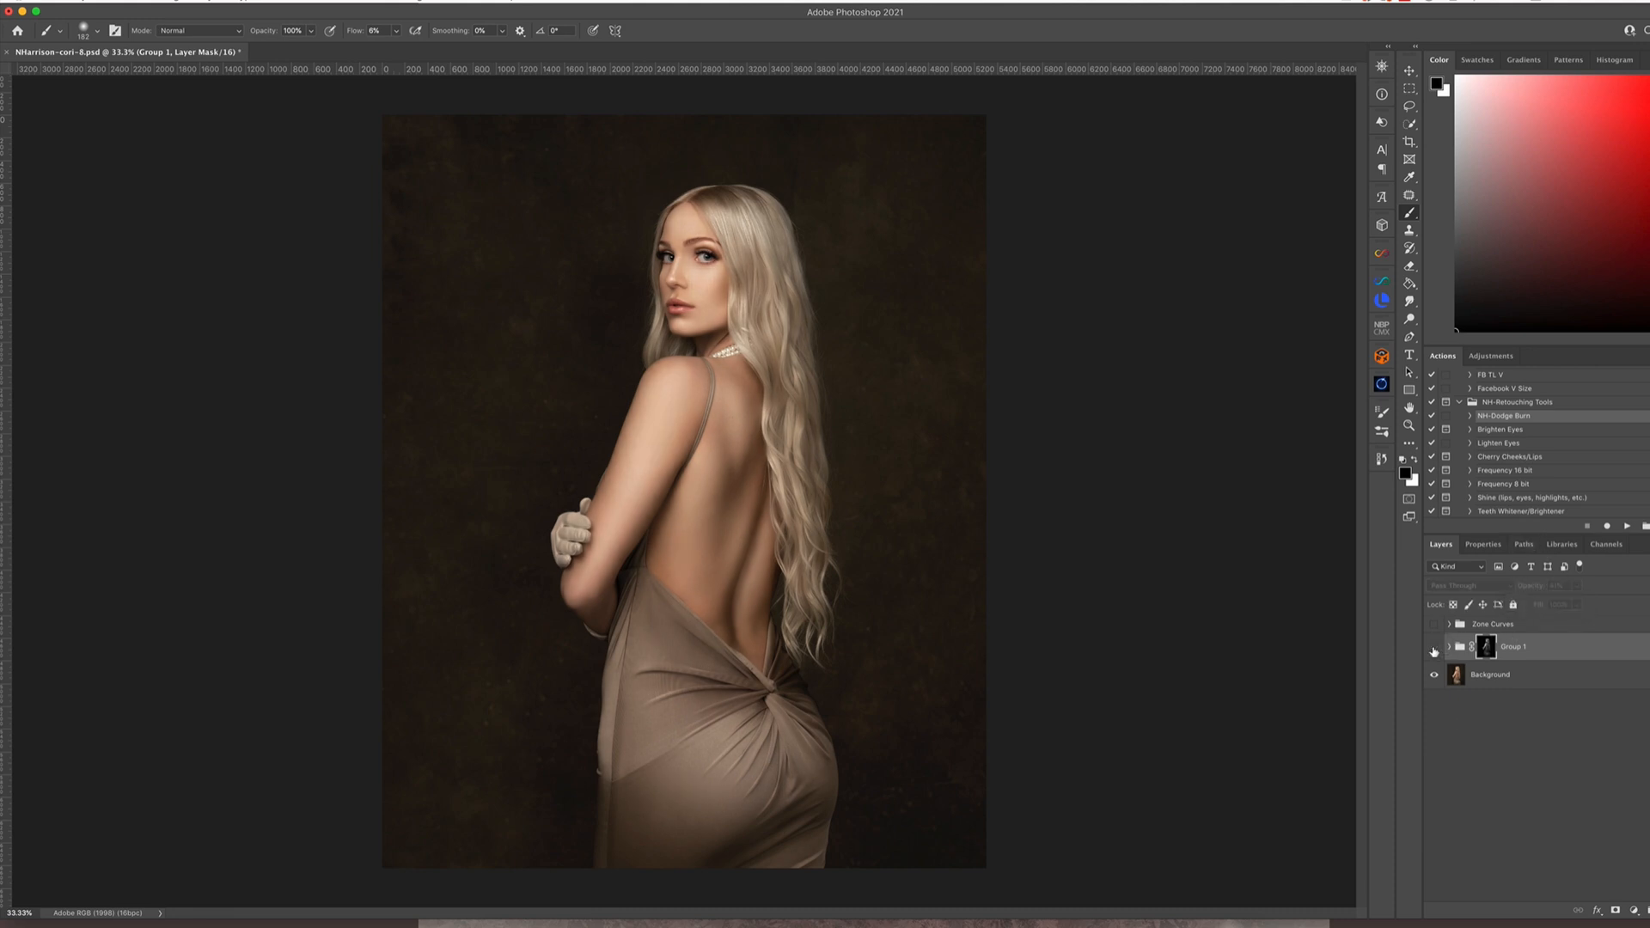
click(1434, 649)
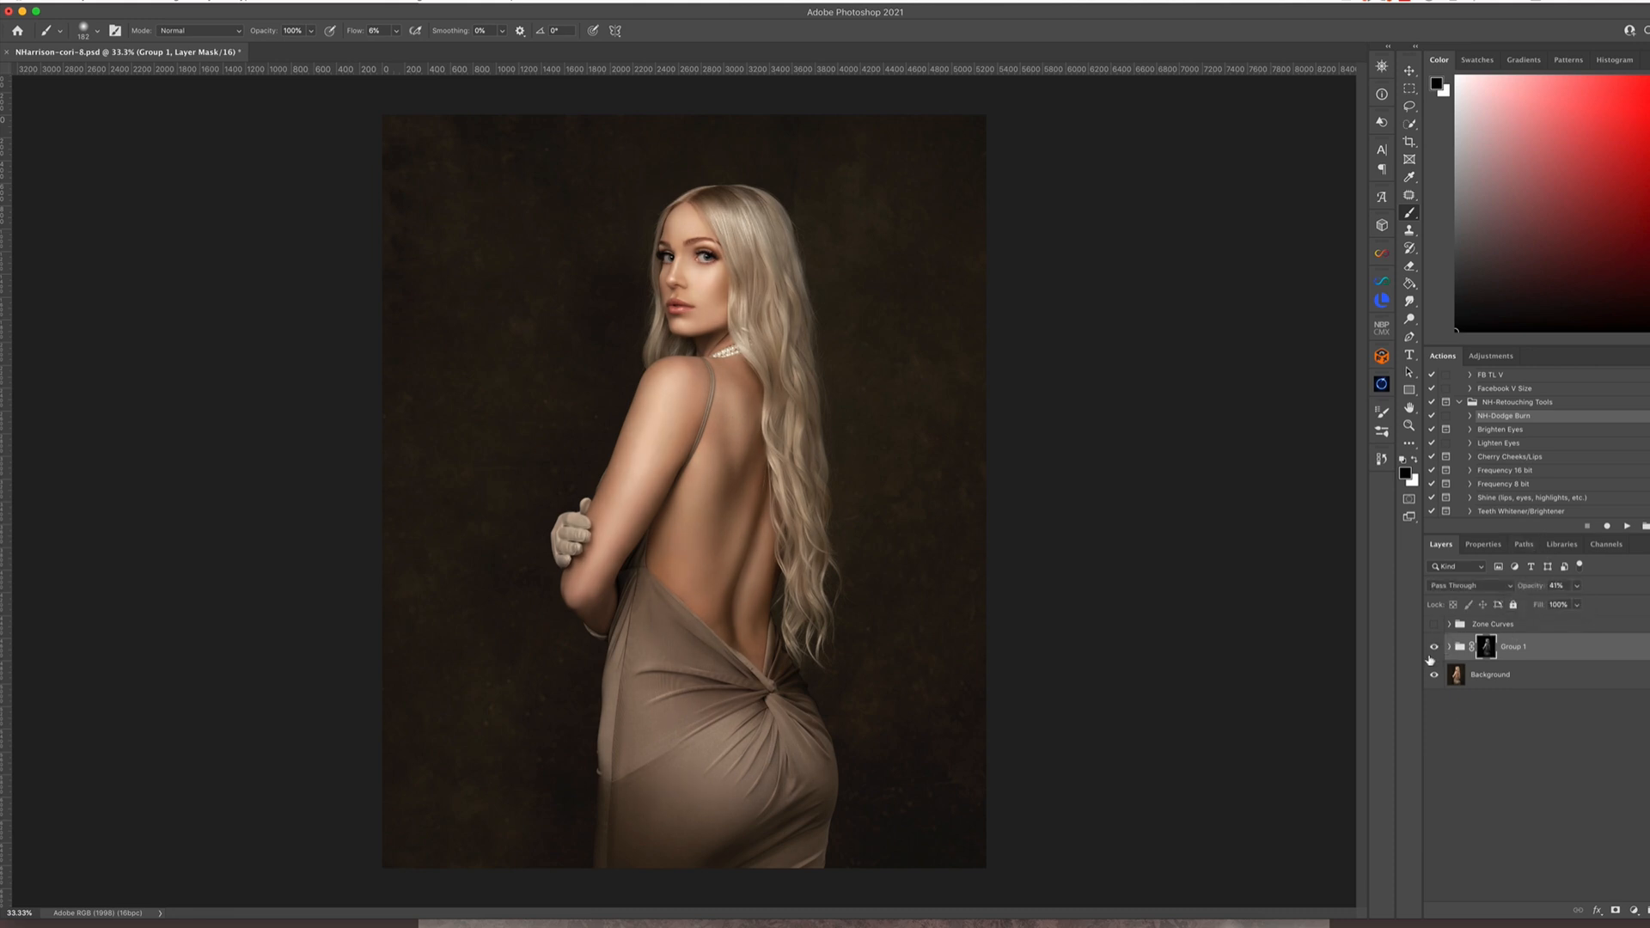
click(1435, 650)
click(1434, 650)
click(1435, 650)
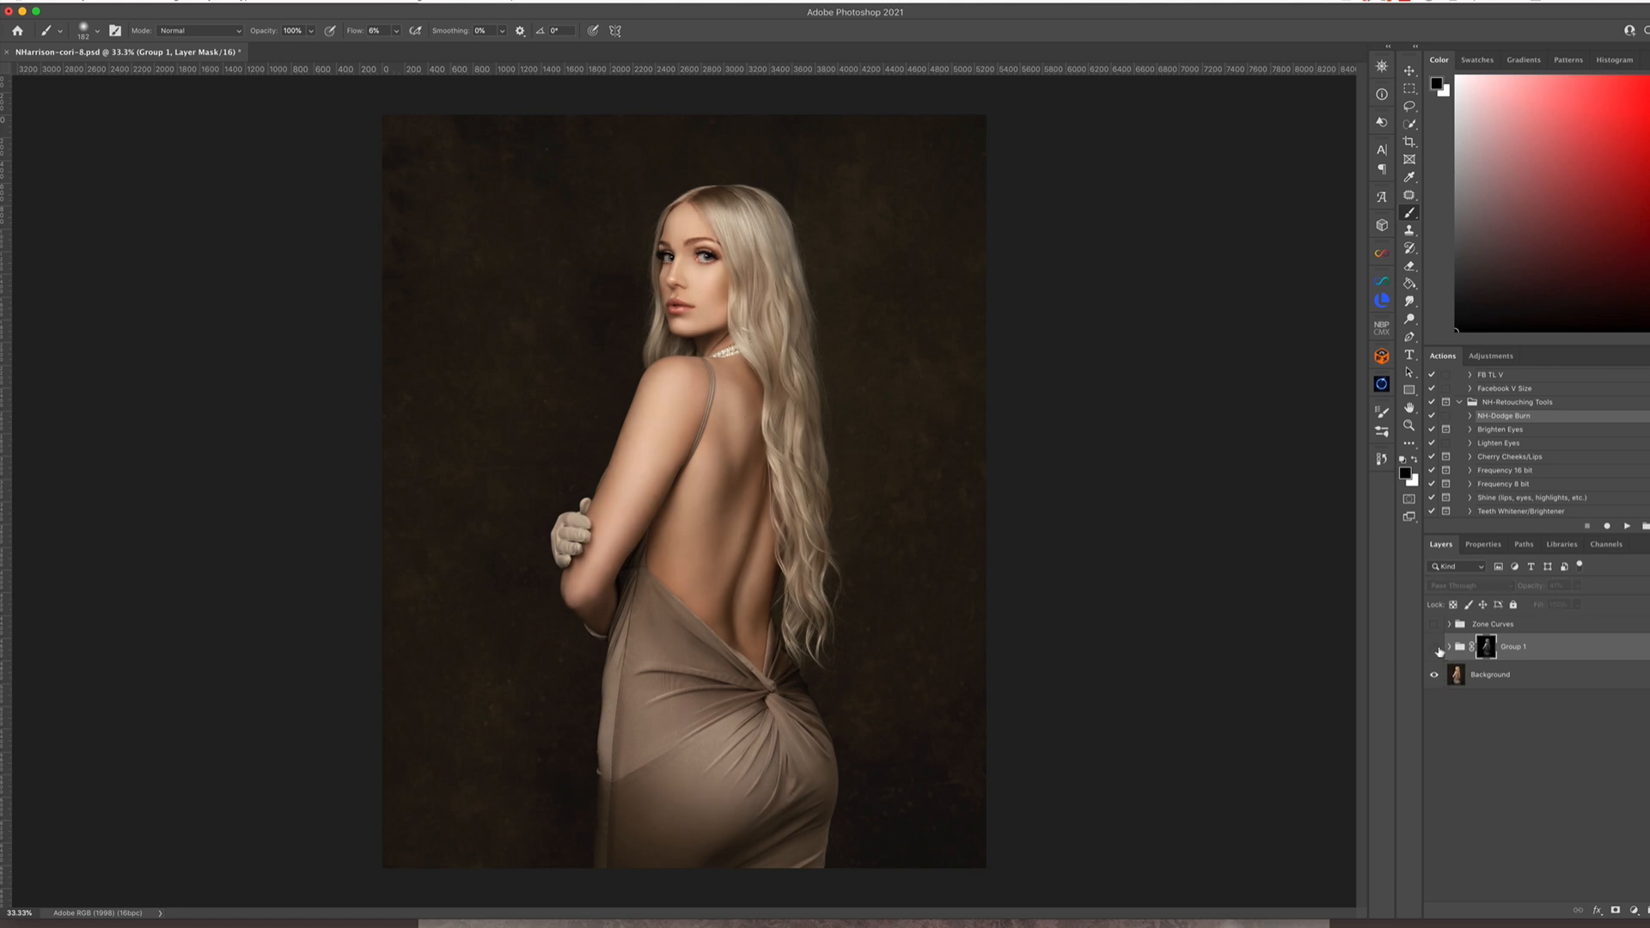
click(1437, 649)
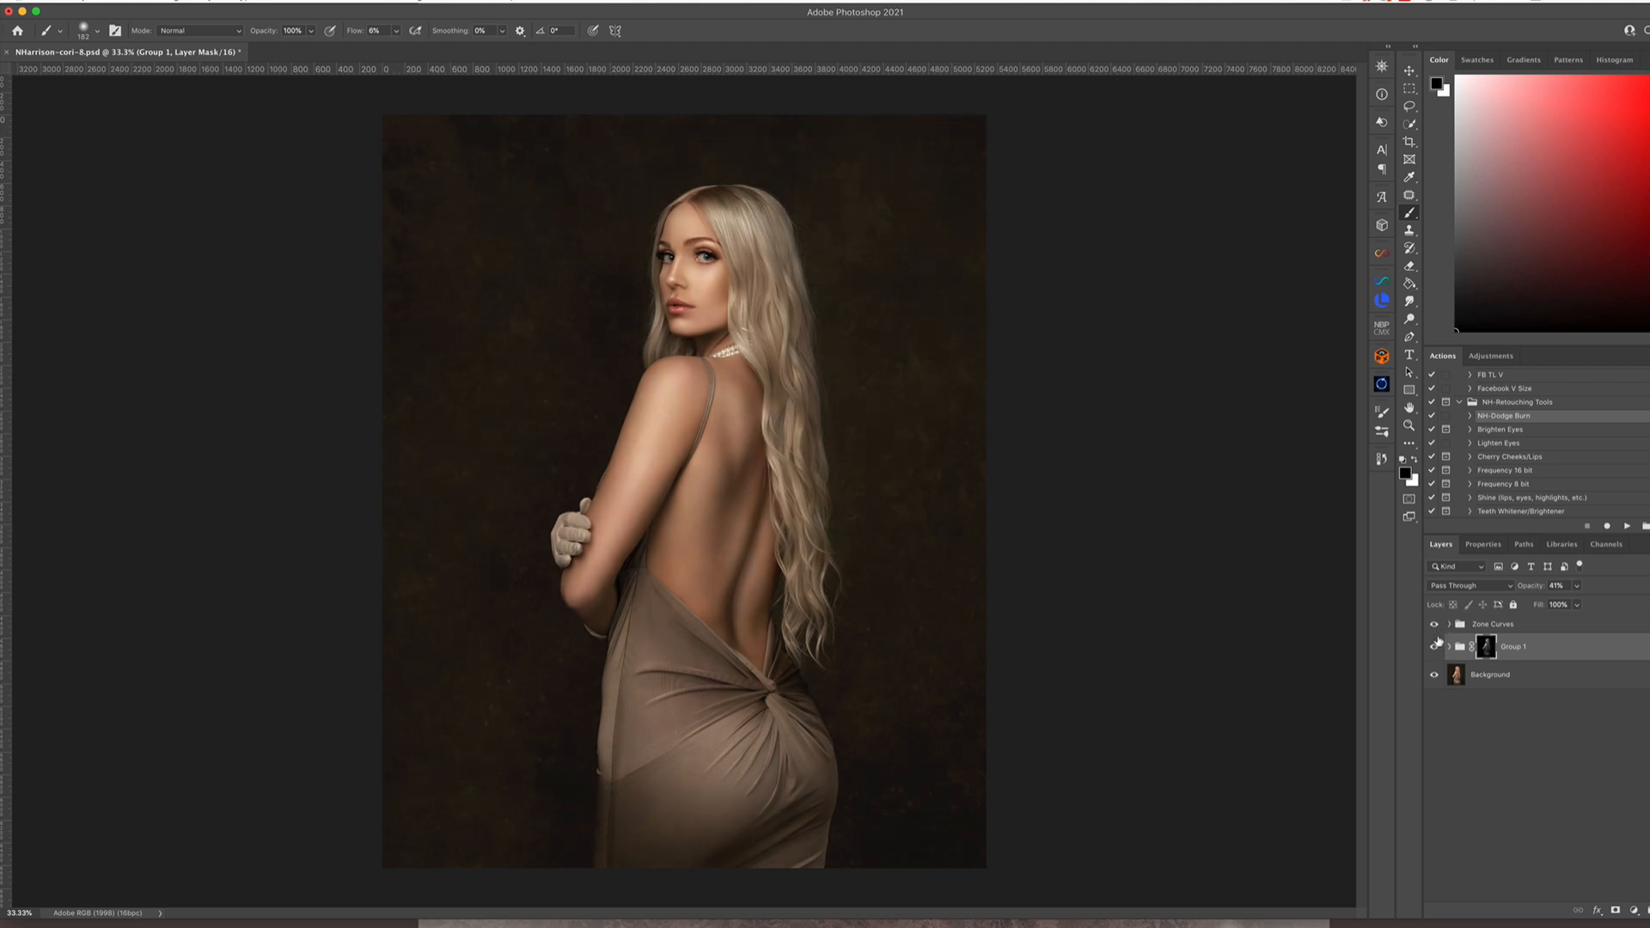
Show the Zone Curves group as well and compare the combined result with Group 1 switched off and on
click(1437, 624)
click(1440, 646)
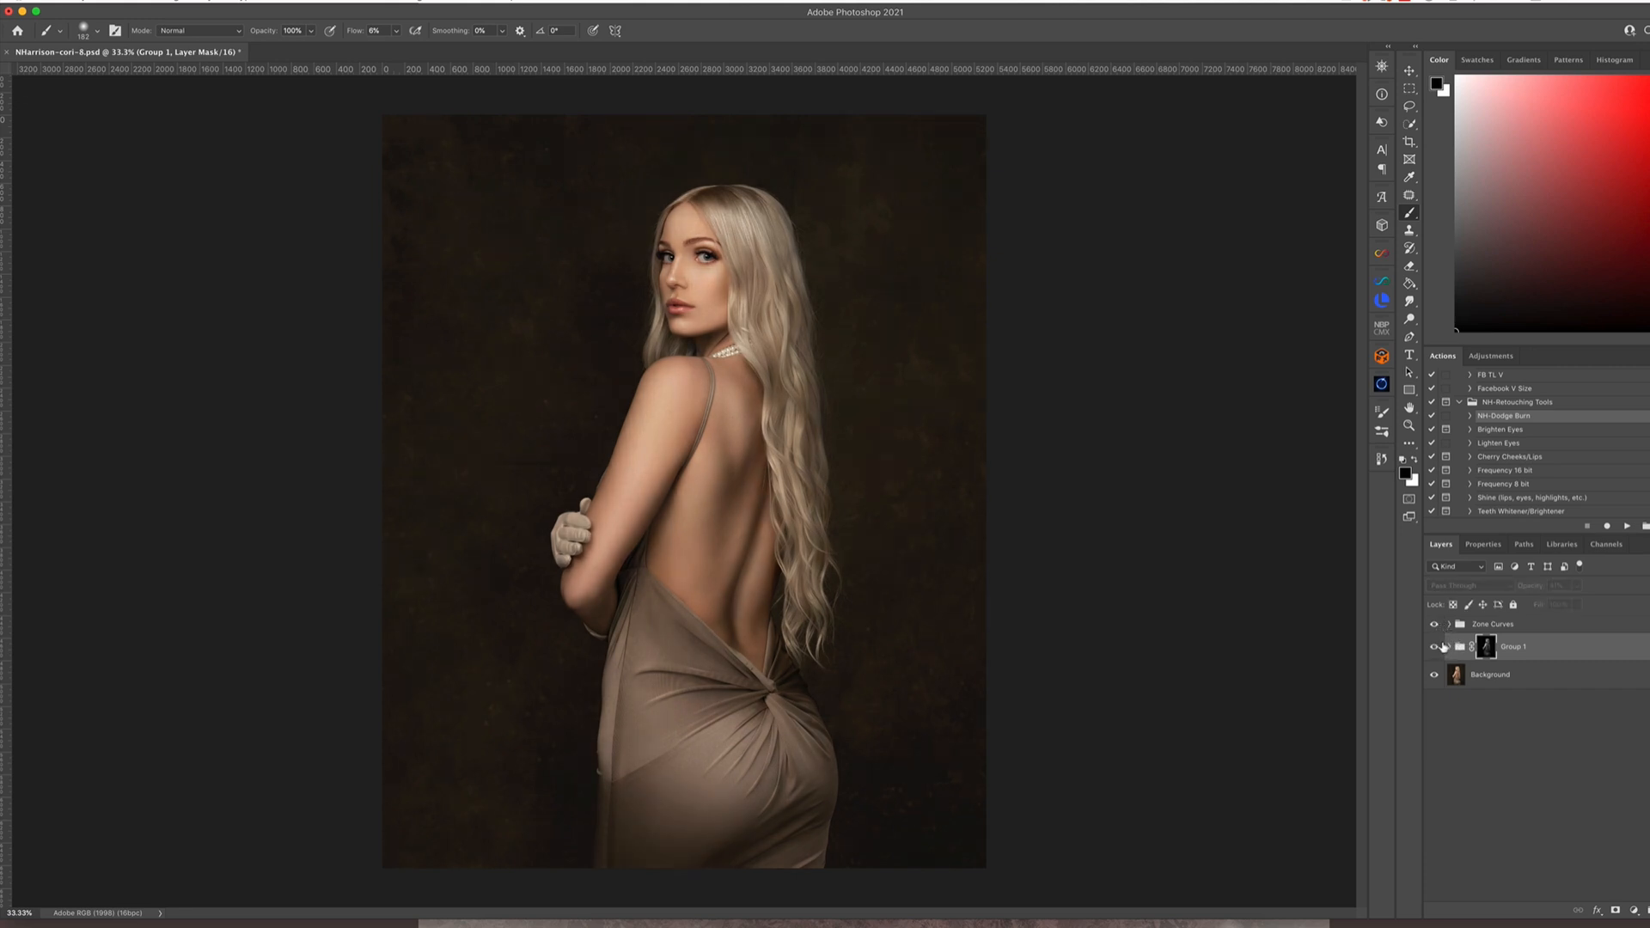
click(1440, 646)
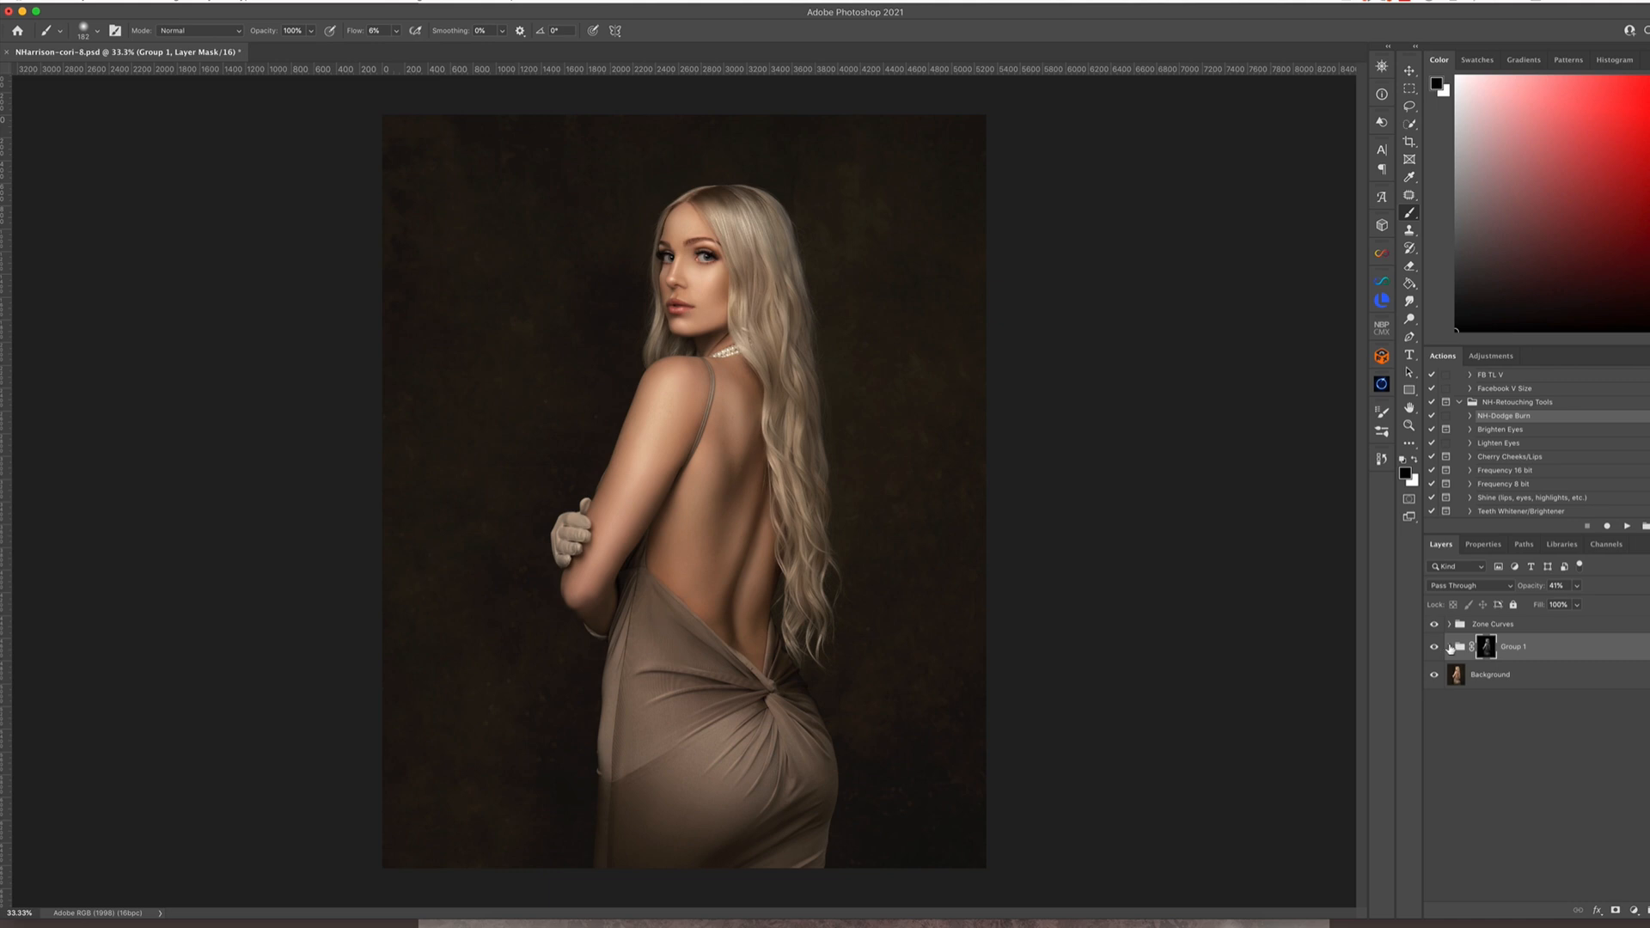
click(1434, 648)
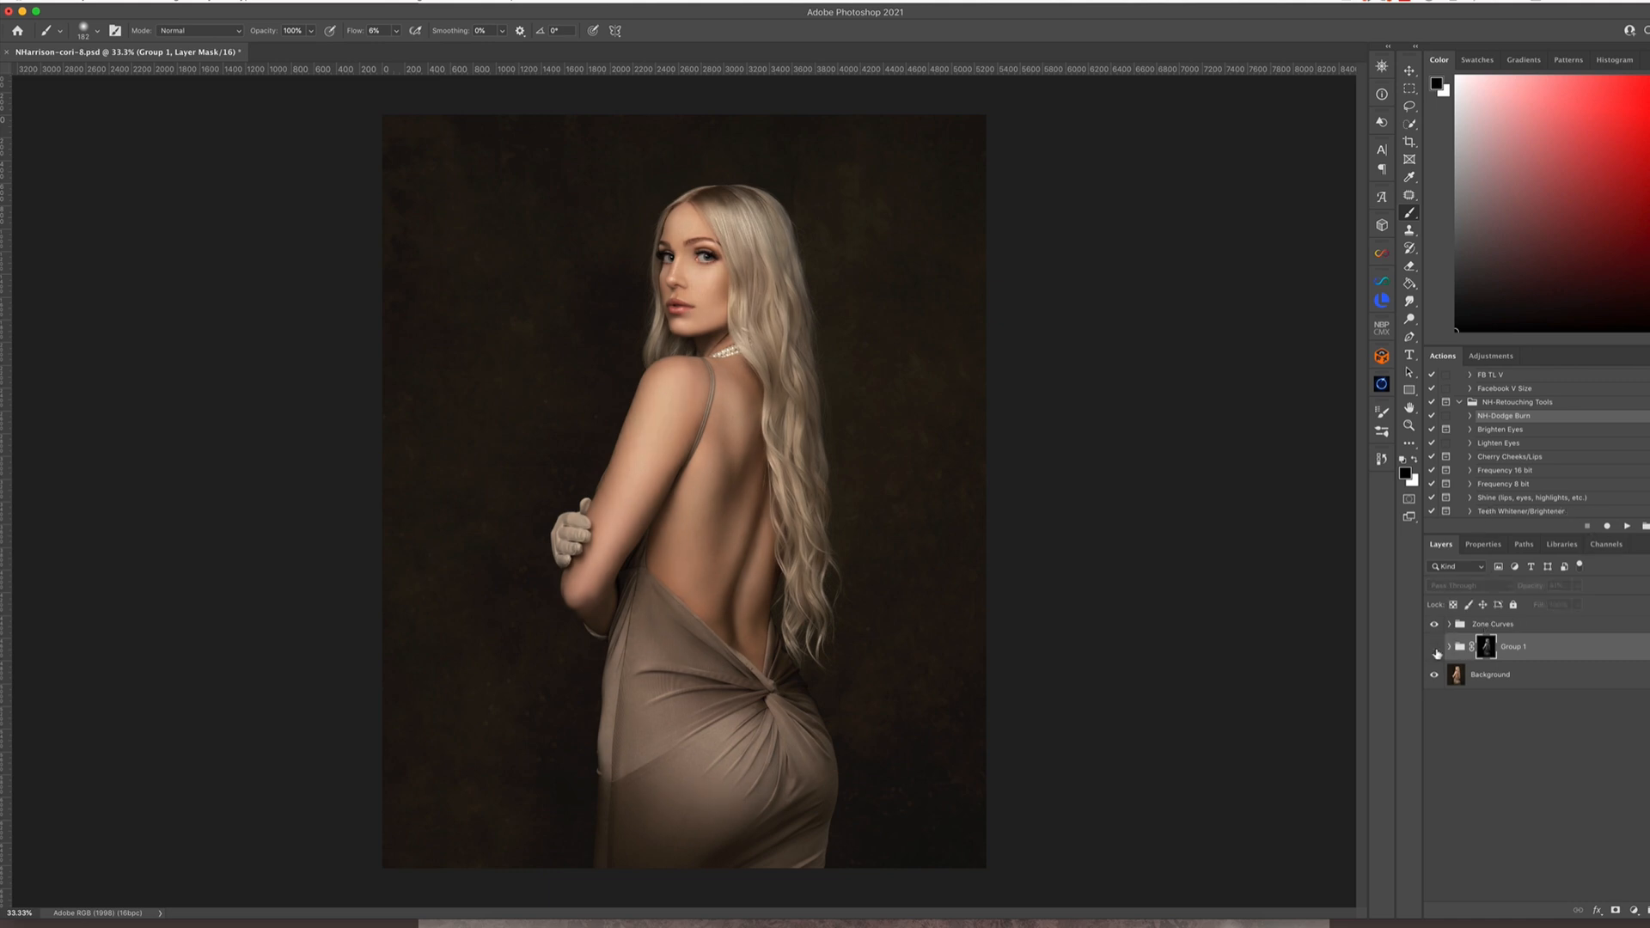
click(1435, 648)
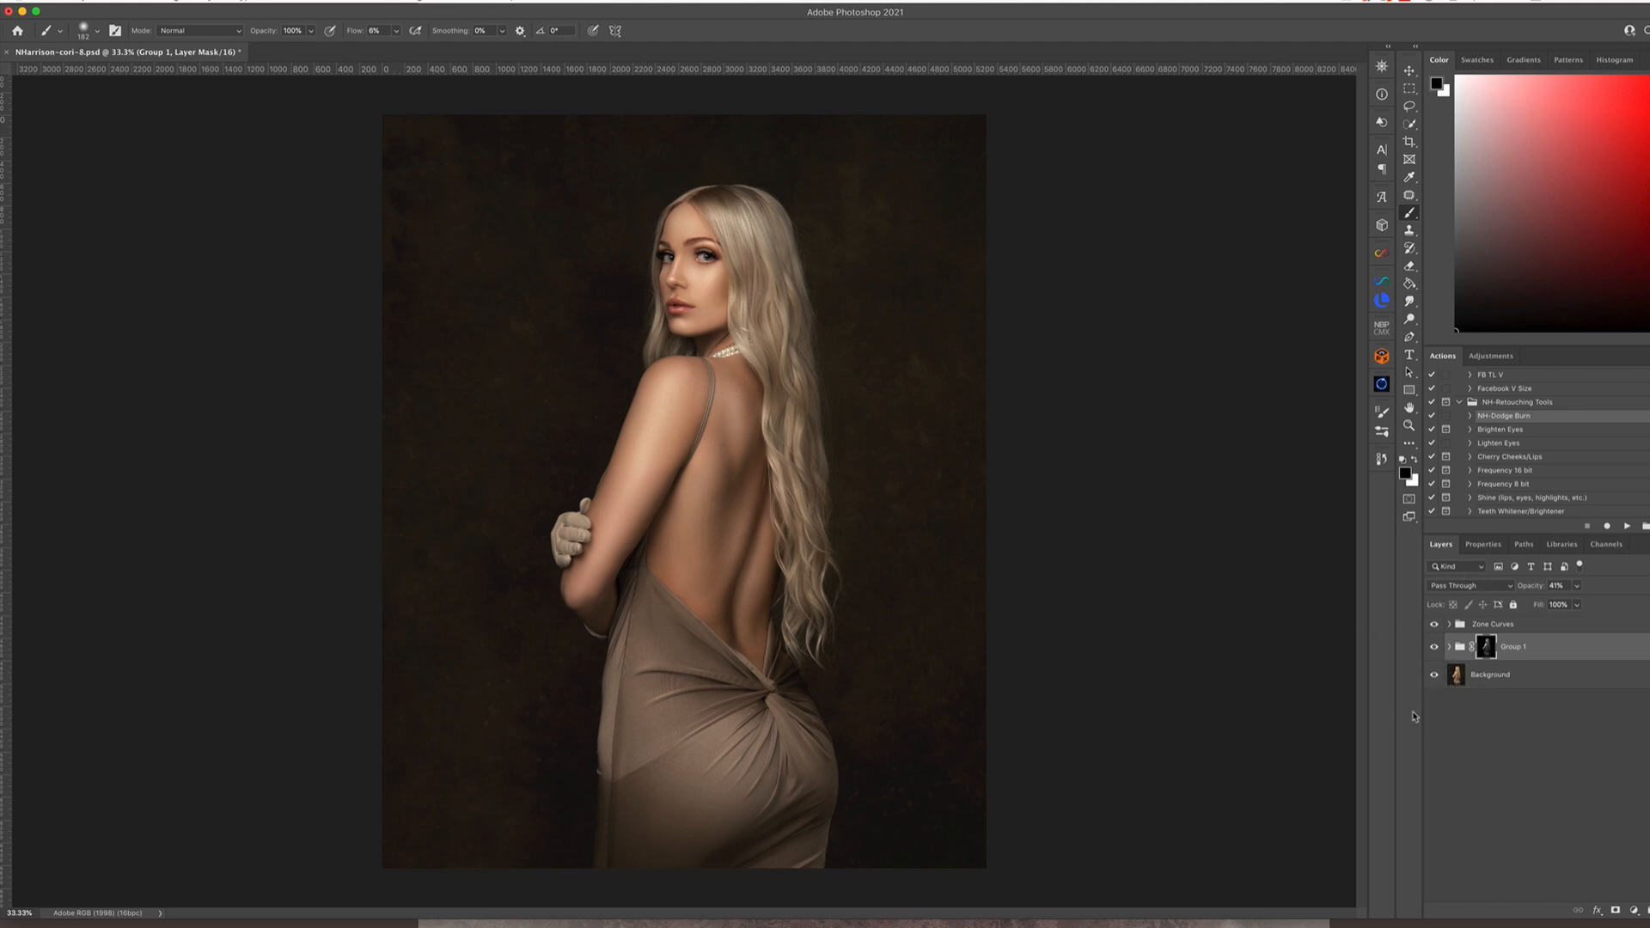
Lower the layer group's opacity slightly, compare with and without Group 1, and flatten the image
click(1577, 587)
drag(1576, 602, 1571, 607)
click(1433, 649)
click(1435, 648)
click(202, 1)
click(227, 352)
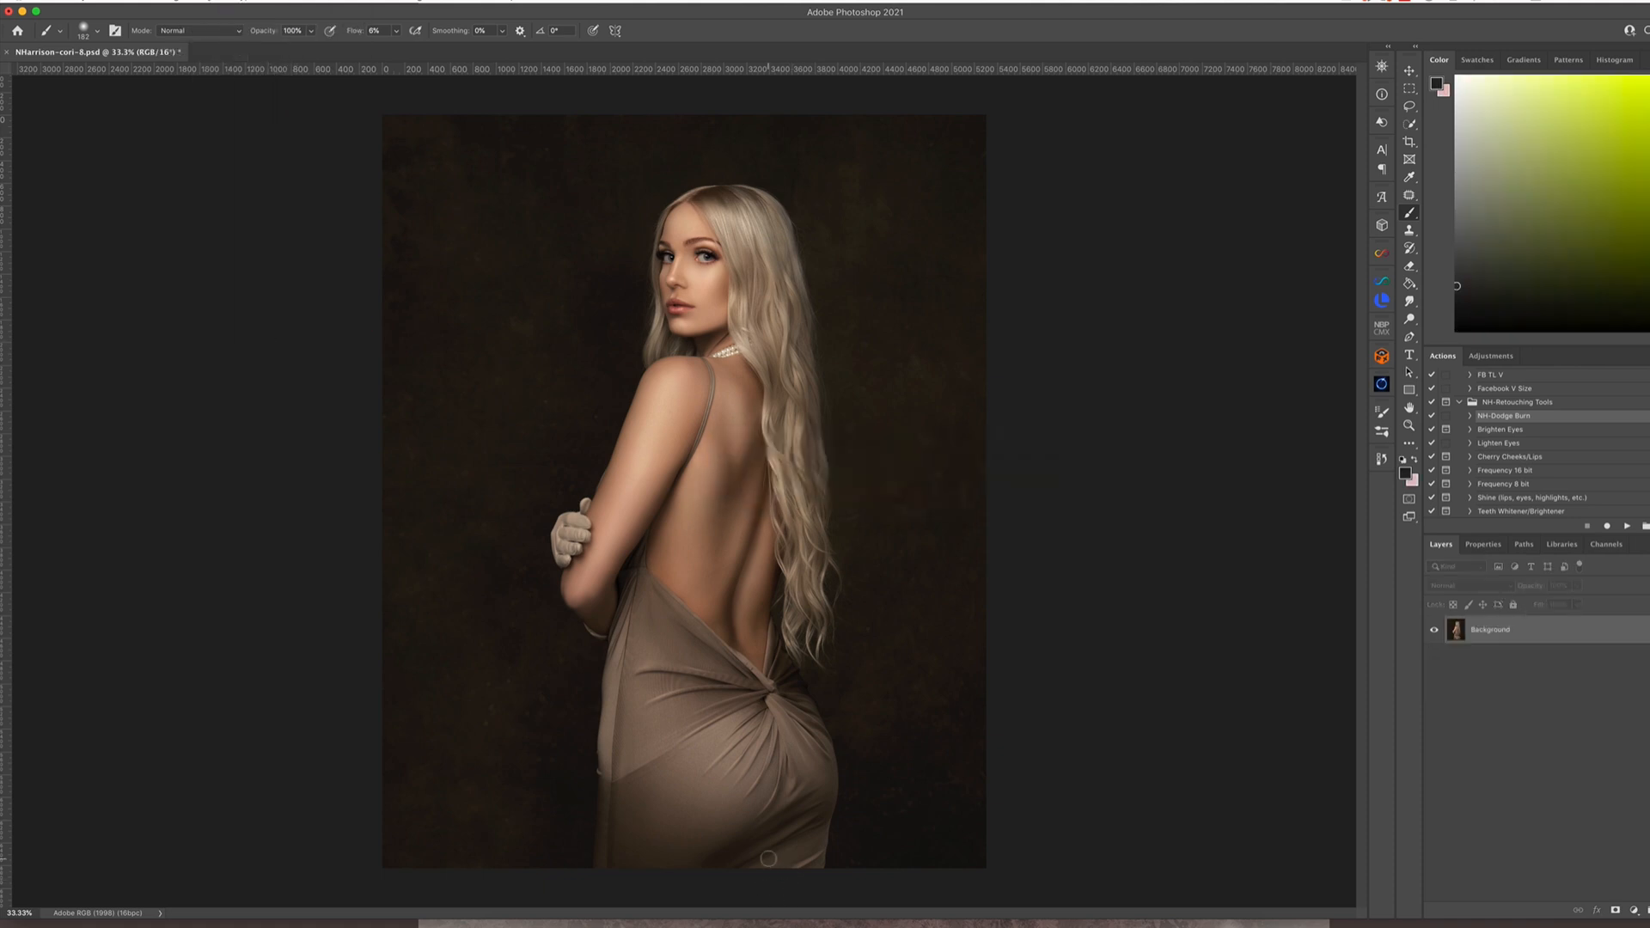
Duplicate the Background layer and reshape the hair and figure in Liquify, resizing the brush as needed, down to 300
key(super+j)
key(super+shift+x)
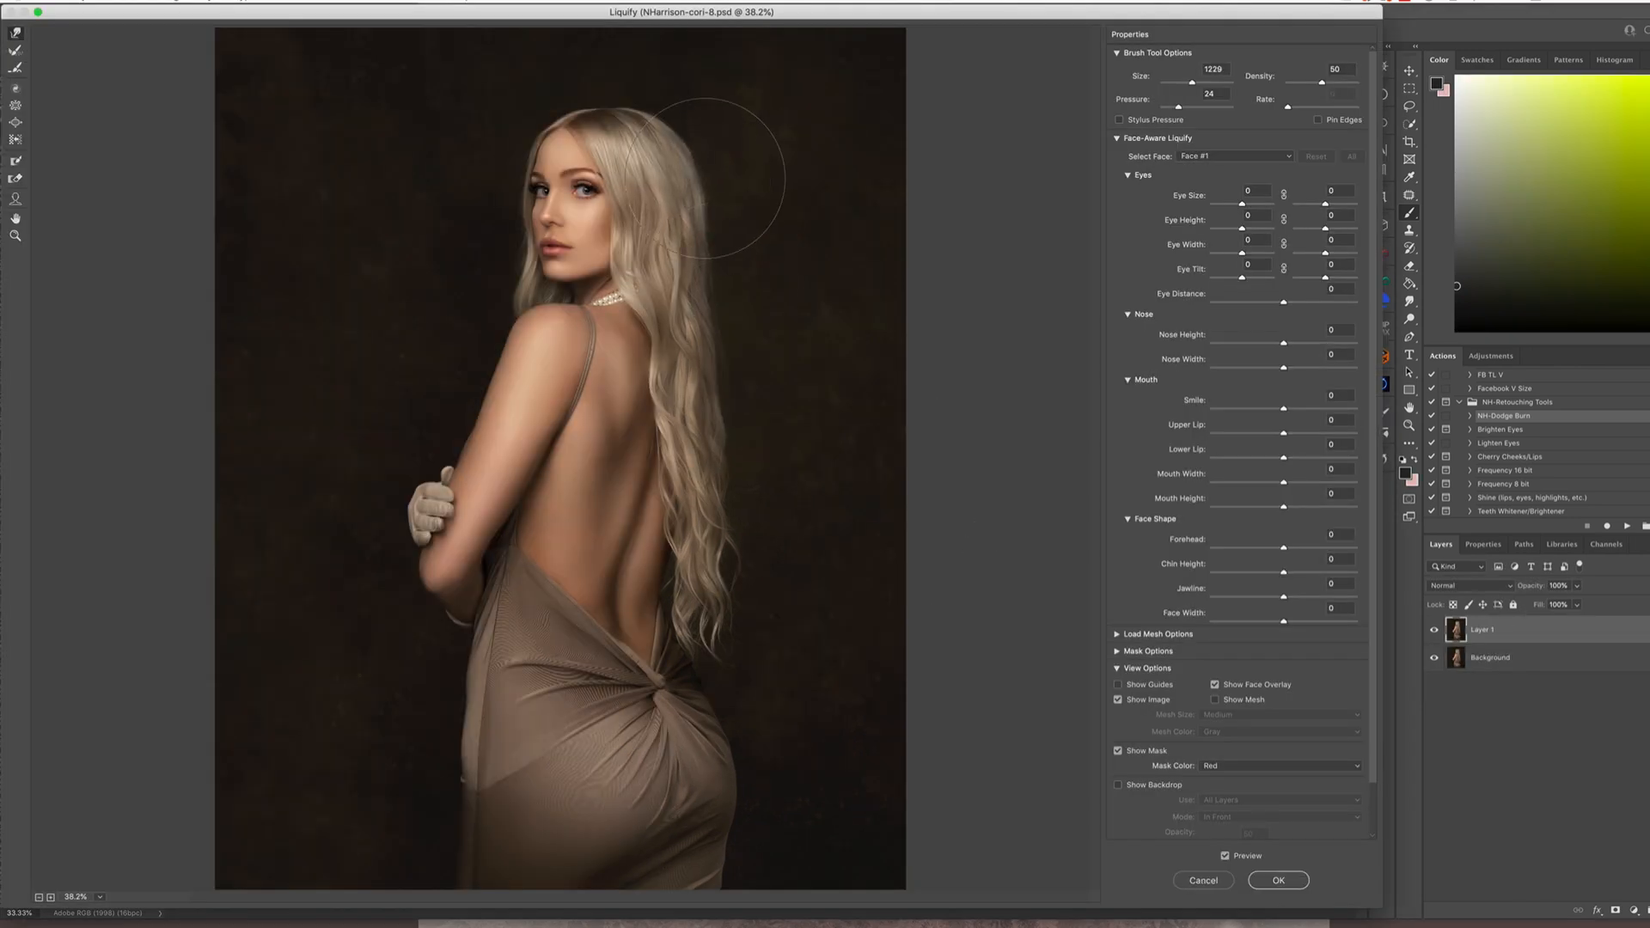
key(bracketleft)
key(bracketleft)
key(bracketleft)
key(bracketleft)
key(bracketleft)
key(bracketleft)
key(bracketleft)
key(bracketleft)
key(bracketleft)
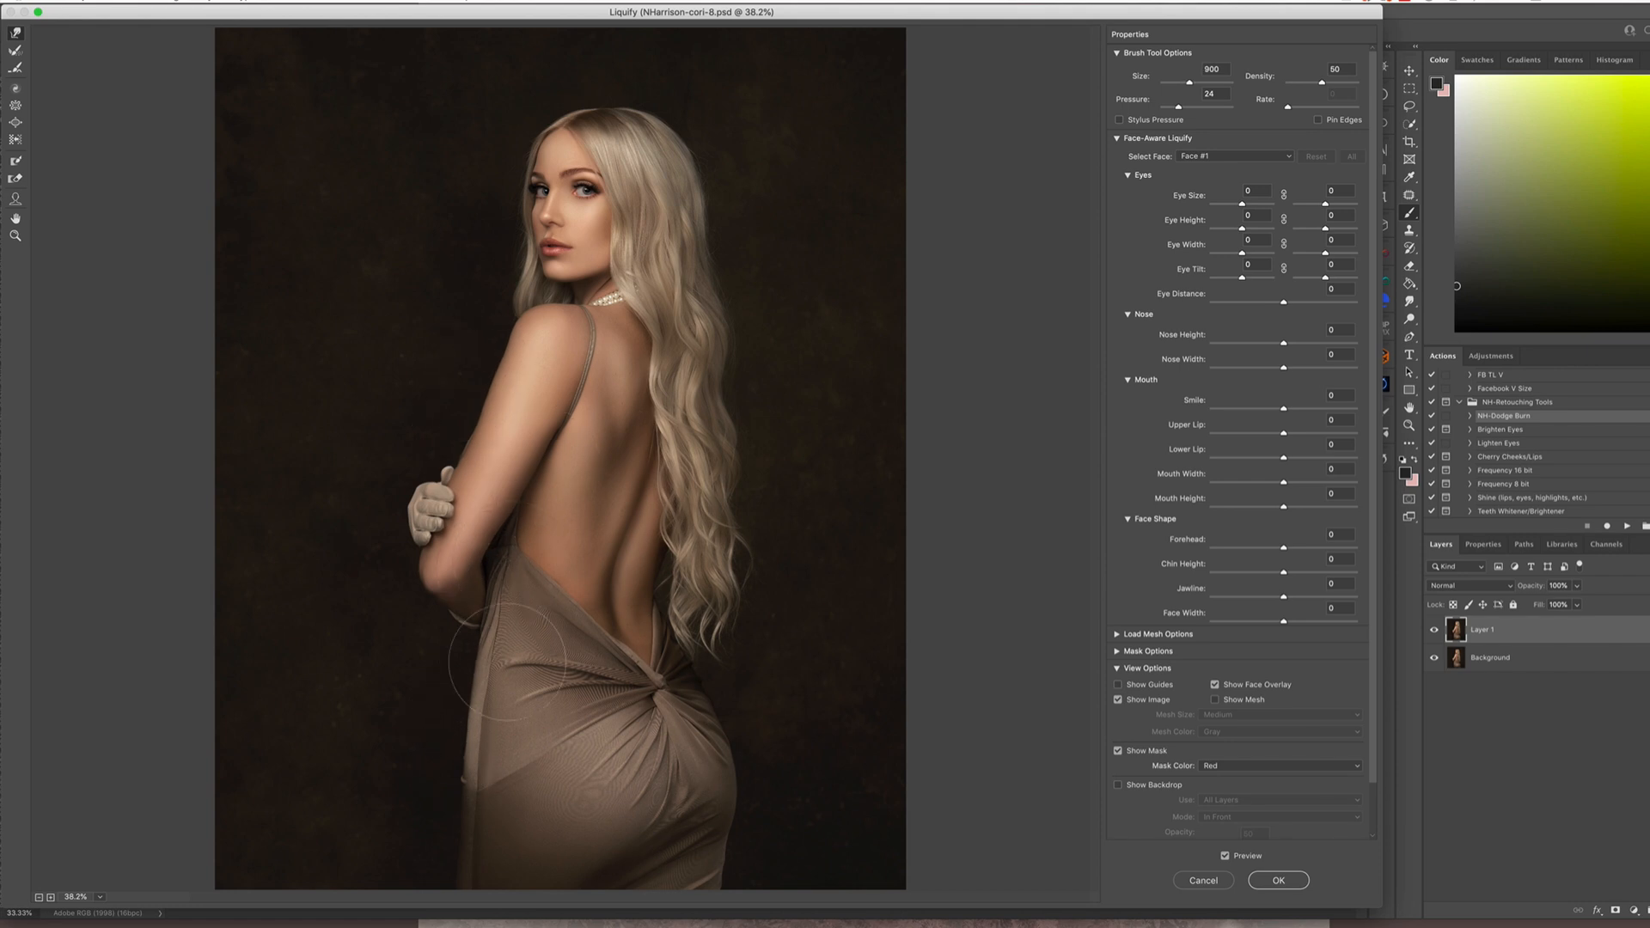
key(bracketright)
key(bracketright)
key(bracketright)
key(bracketright)
key(bracketright)
key(bracketright)
key(bracketright)
key(bracketright)
key(bracketleft)
key(bracketleft)
key(bracketleft)
key(bracketleft)
key(bracketleft)
key(bracketleft)
key(bracketleft)
key(bracketleft)
key(bracketleft)
key(bracketleft)
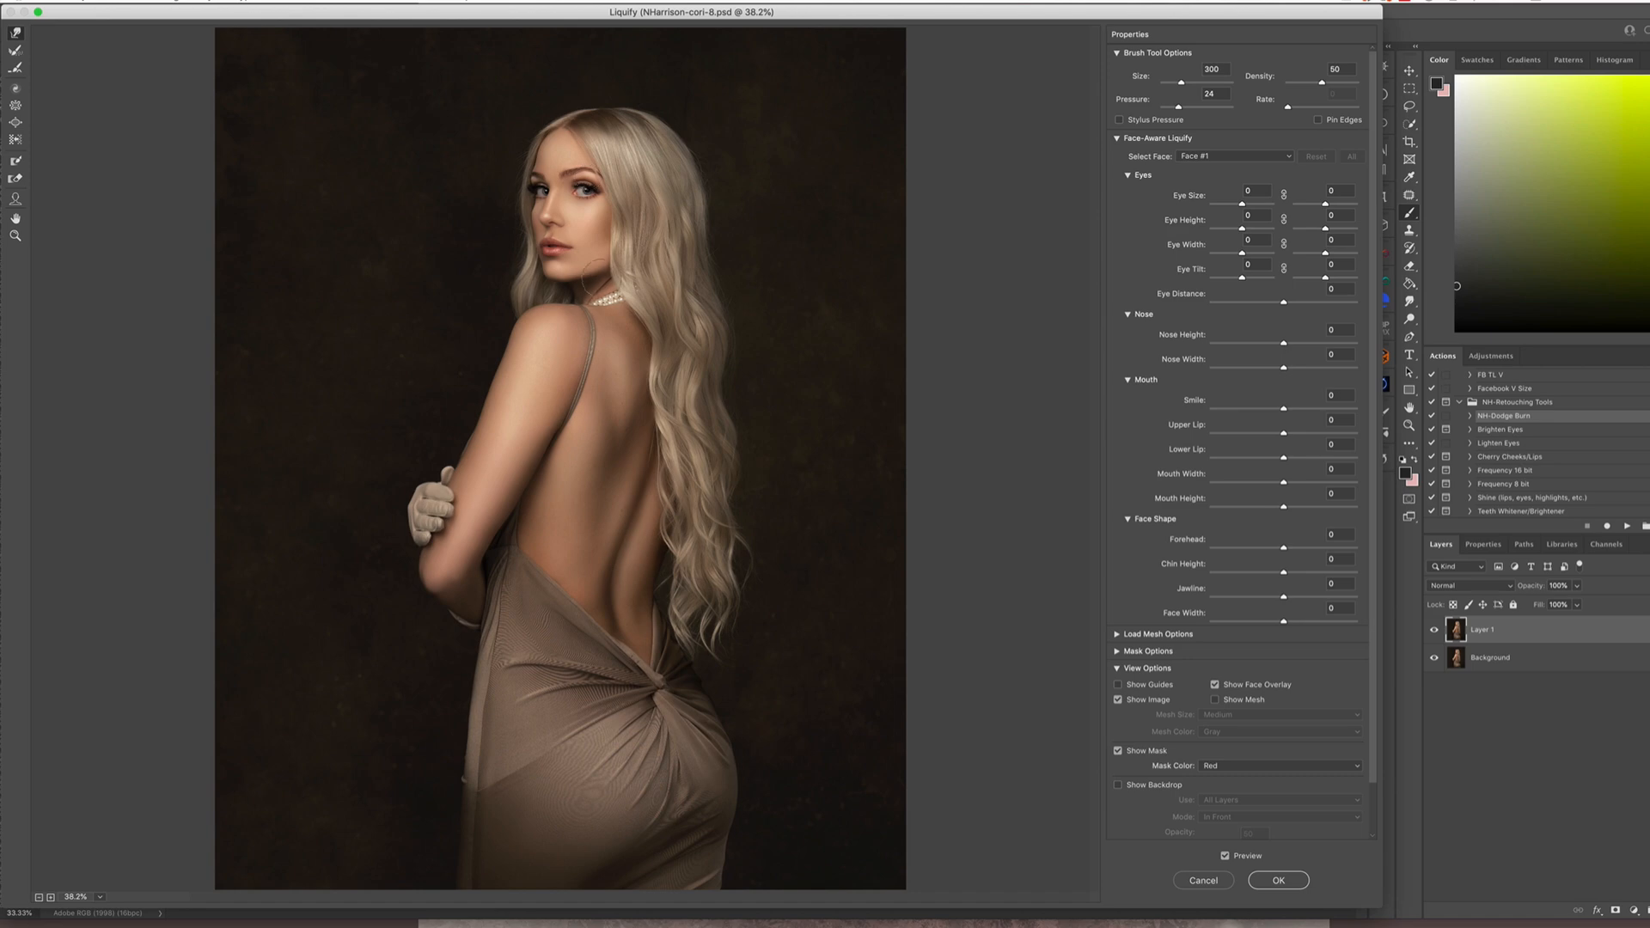
Reduce the Liquify brush to size 70 for detail work around the head and apply the filter
key(super+plus)
key(super+plus)
key(bracketleft)
key(bracketleft)
key(bracketleft)
key(bracketleft)
key(bracketleft)
key(bracketleft)
key(Return)
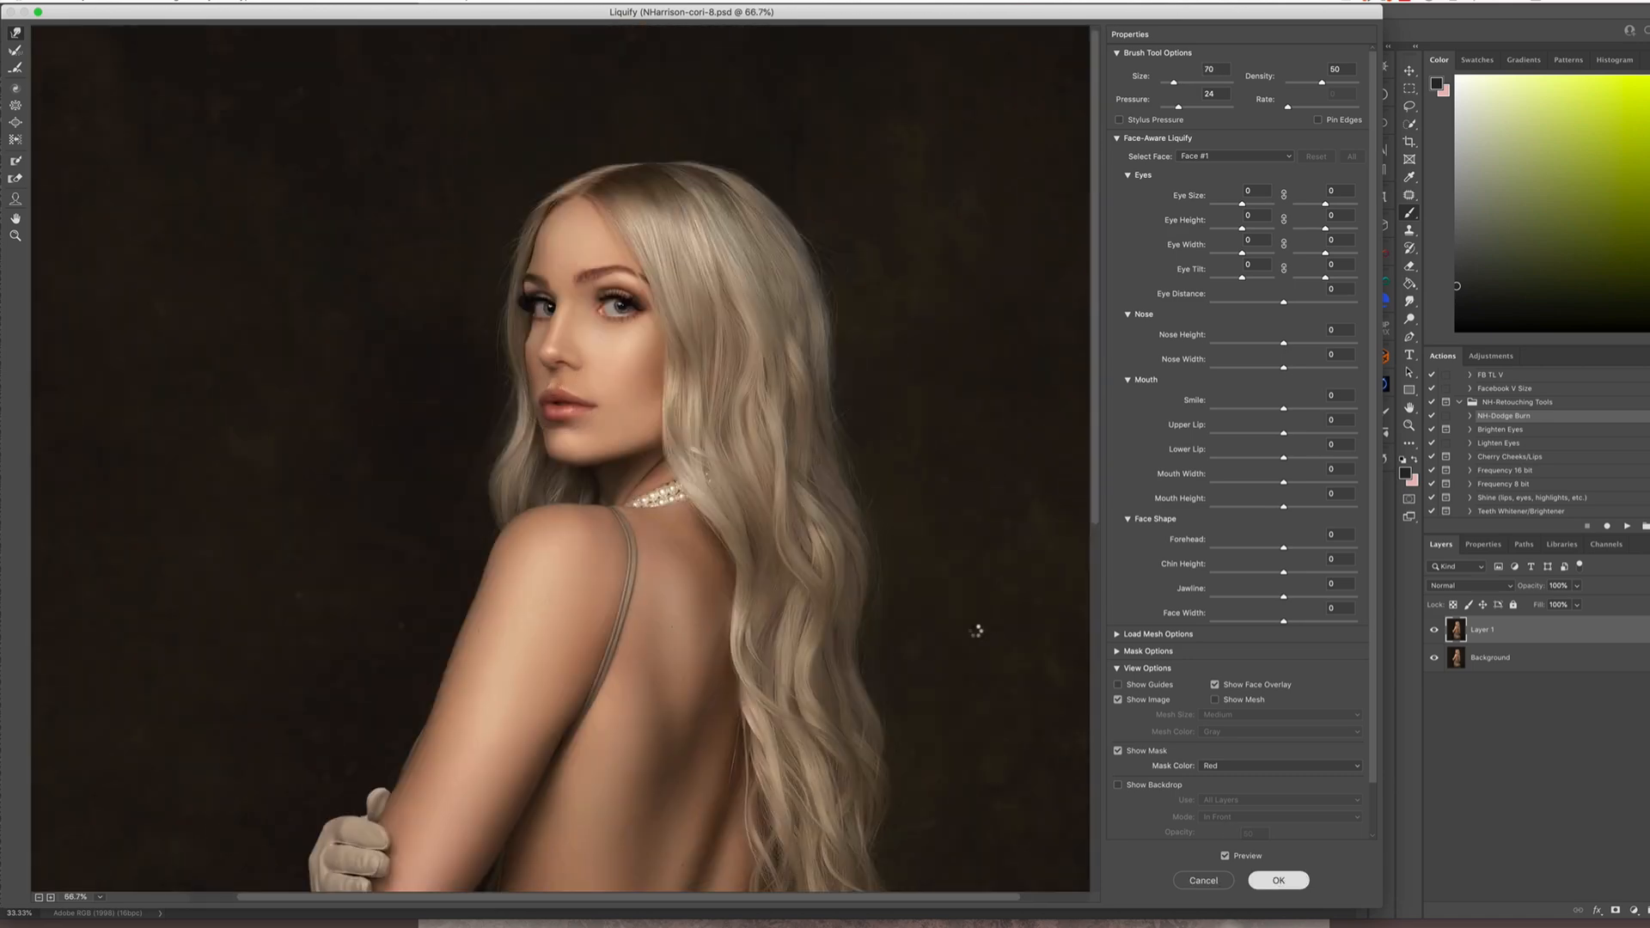
Open the FA9 and FA10 painted texture images from the backup folders on the G-DRIVE USB drive
click(108, 2)
click(118, 38)
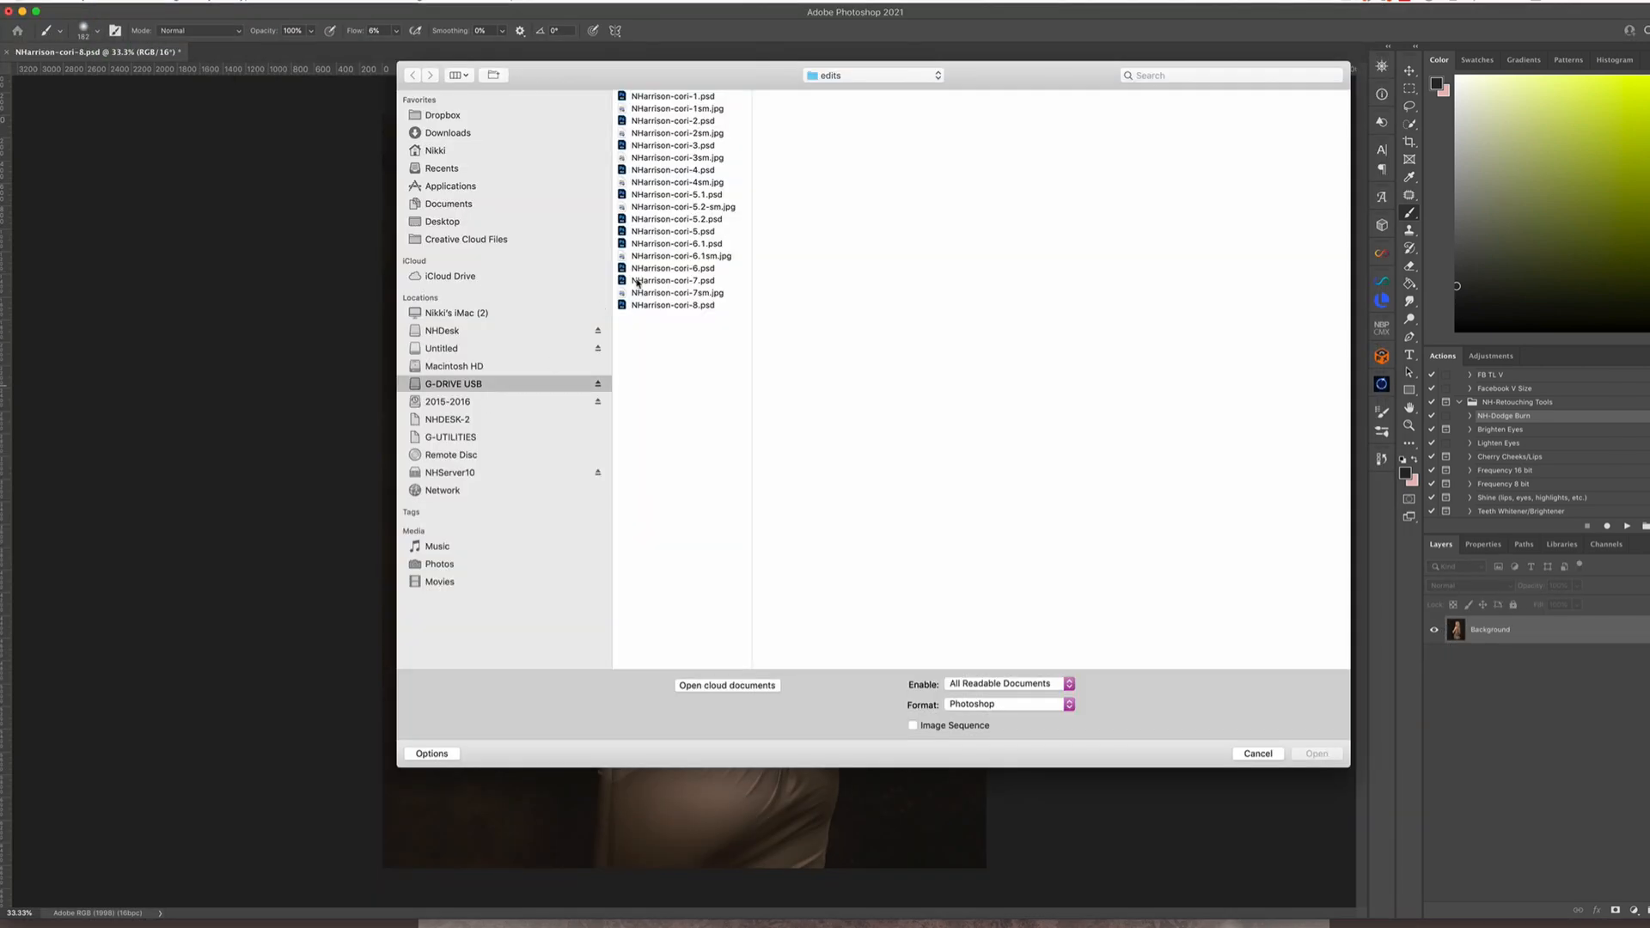
click(453, 384)
click(689, 134)
click(825, 244)
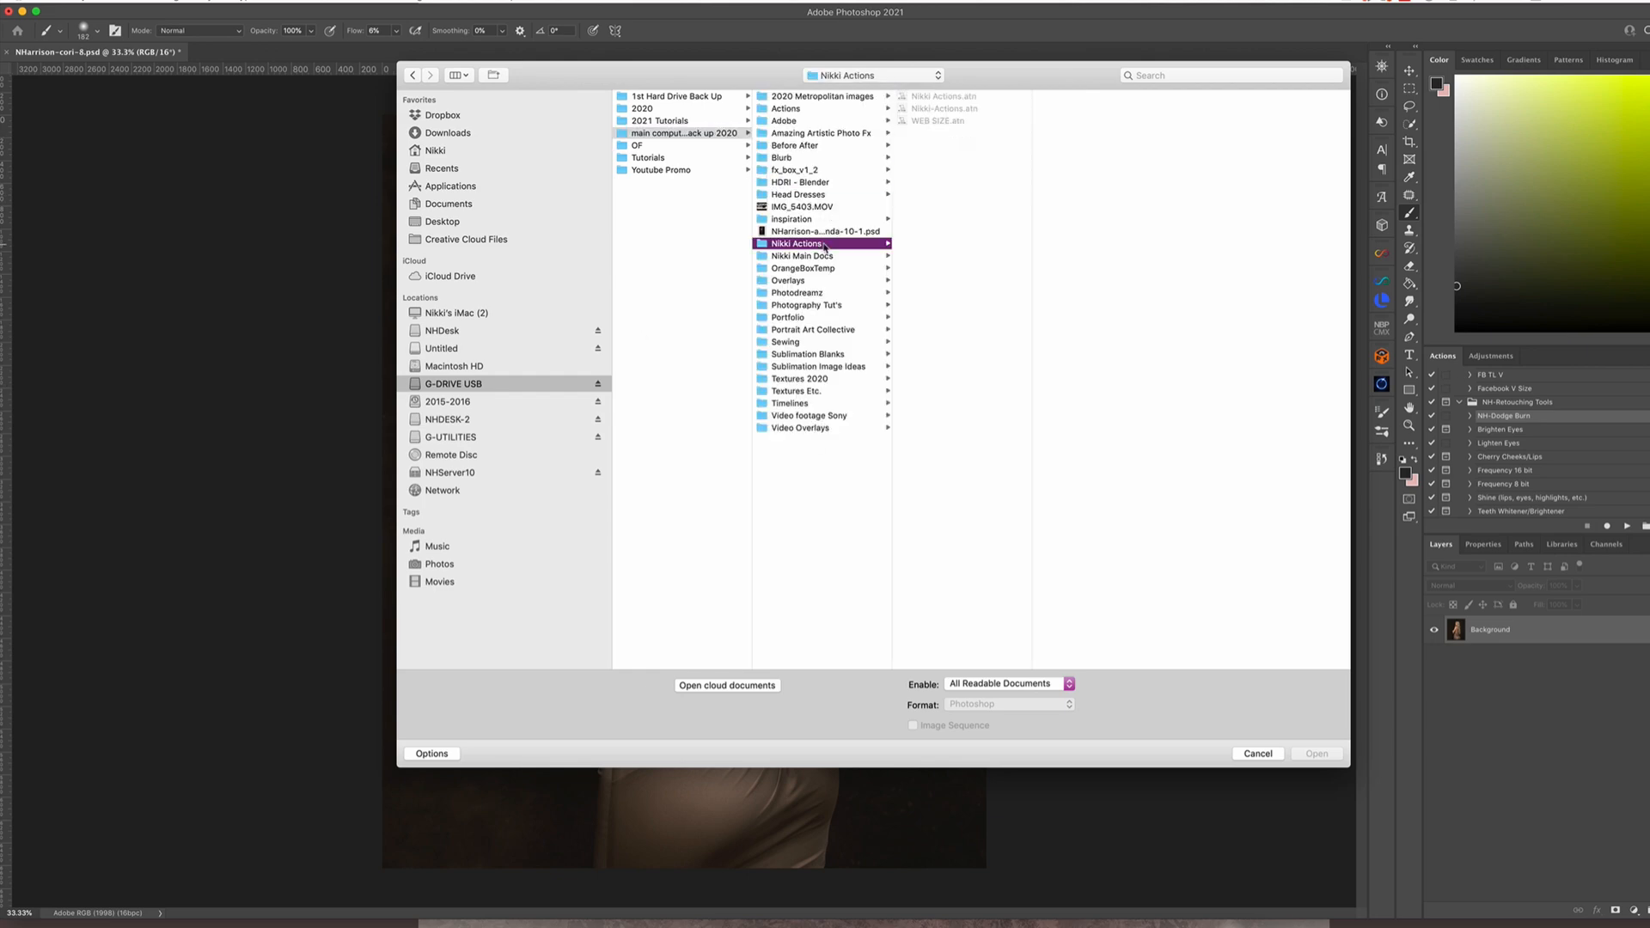
click(816, 256)
click(945, 97)
click(1070, 539)
click(1205, 97)
click(1156, 245)
click(1152, 232)
shift+click(1152, 244)
click(1317, 754)
Move the FA10 texture into the portrait document and scale it to cover the whole canvas
key(v)
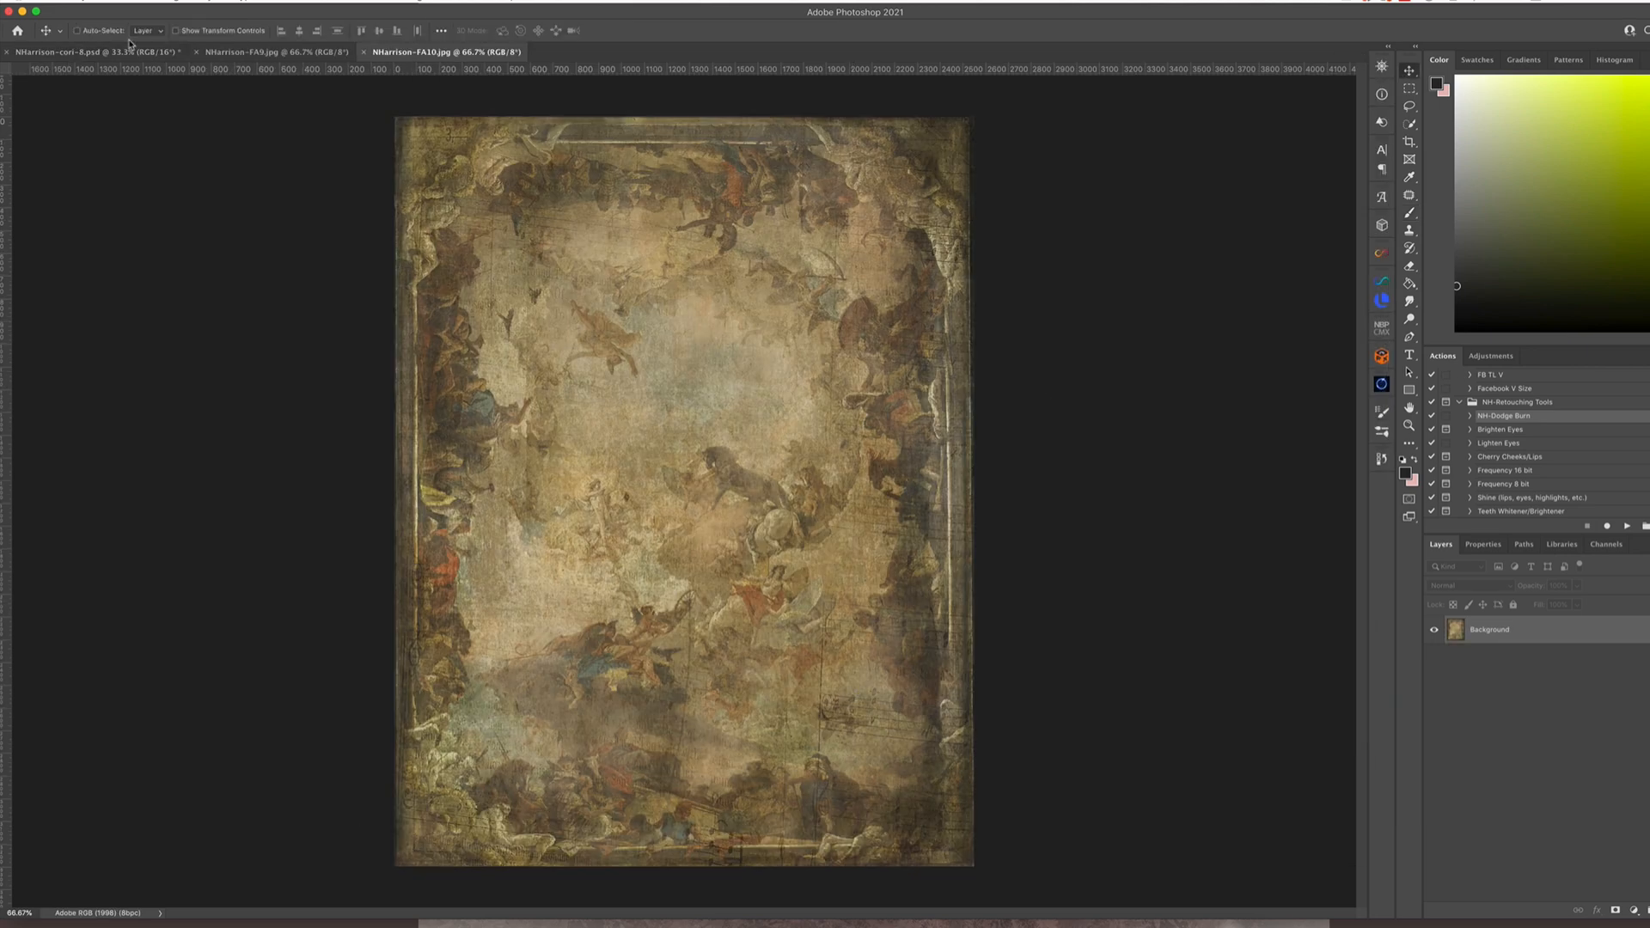
click(133, 51)
drag(438, 53, 808, 223)
drag(808, 449, 556, 326)
key(super+t)
drag(575, 275, 443, 172)
drag(673, 487, 986, 869)
key(Return)
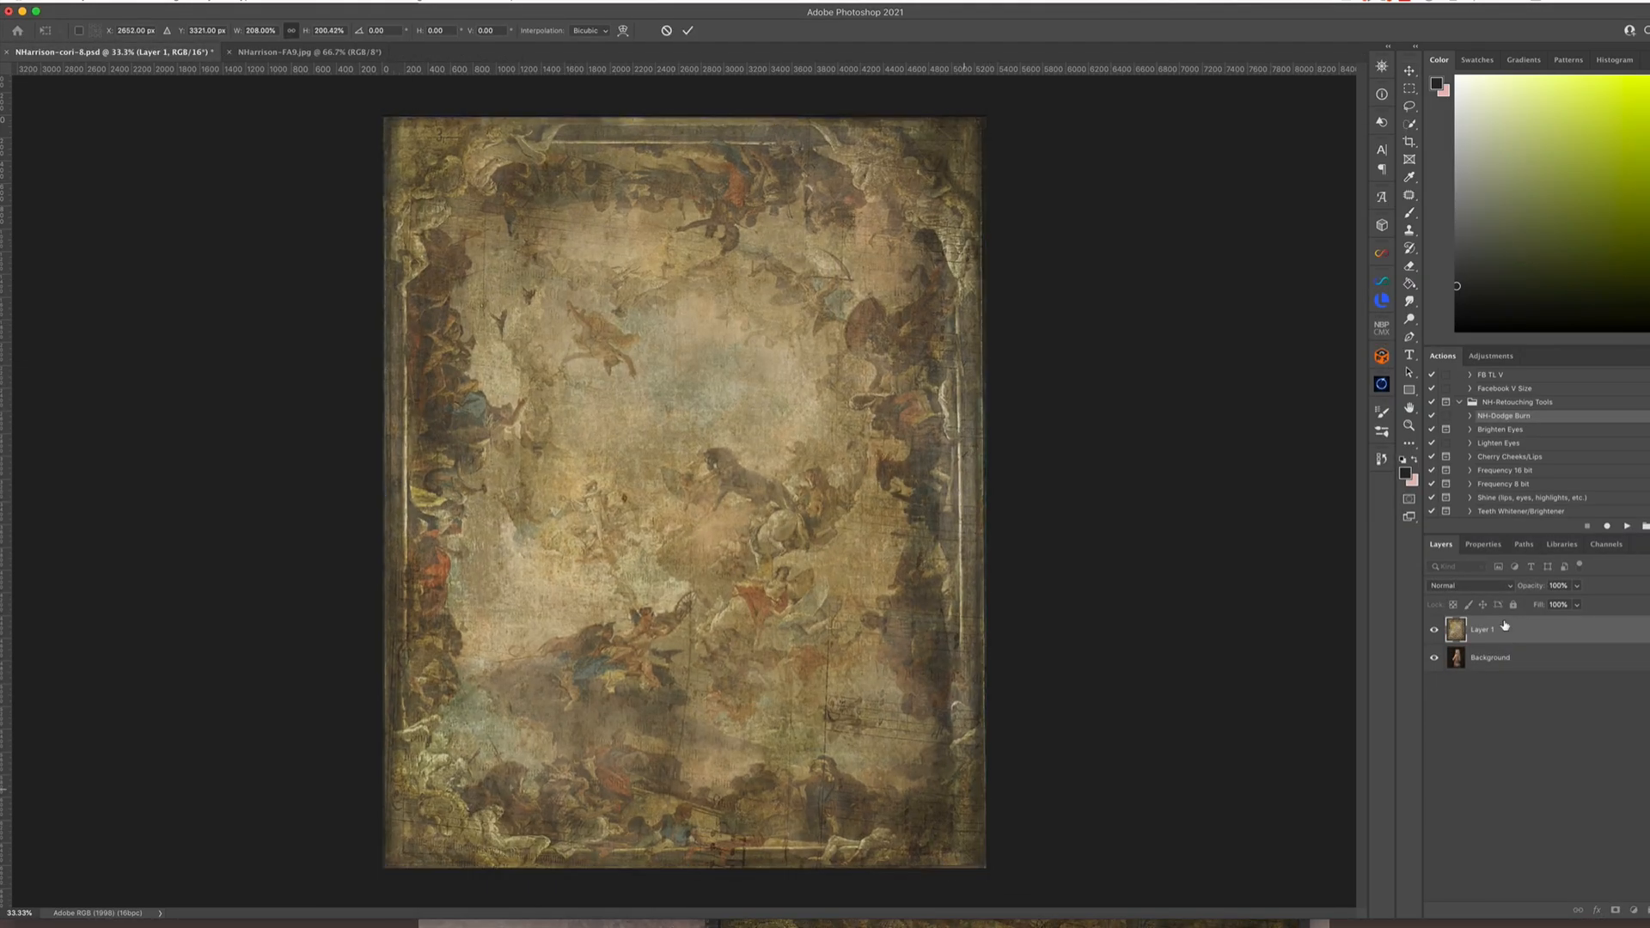
Lower the texture layer's opacity to 37% and hide the layer
click(1577, 586)
drag(1580, 605, 1482, 670)
click(1434, 630)
Select the subject on the Background layer, refine the selection edge, copy it to its own layer and show the texture again
click(1490, 658)
click(273, 1)
click(288, 144)
click(274, 2)
mouse_move(292, 185)
click(456, 234)
click(273, 1)
click(455, 248)
key(Return)
key(super+j)
click(1433, 657)
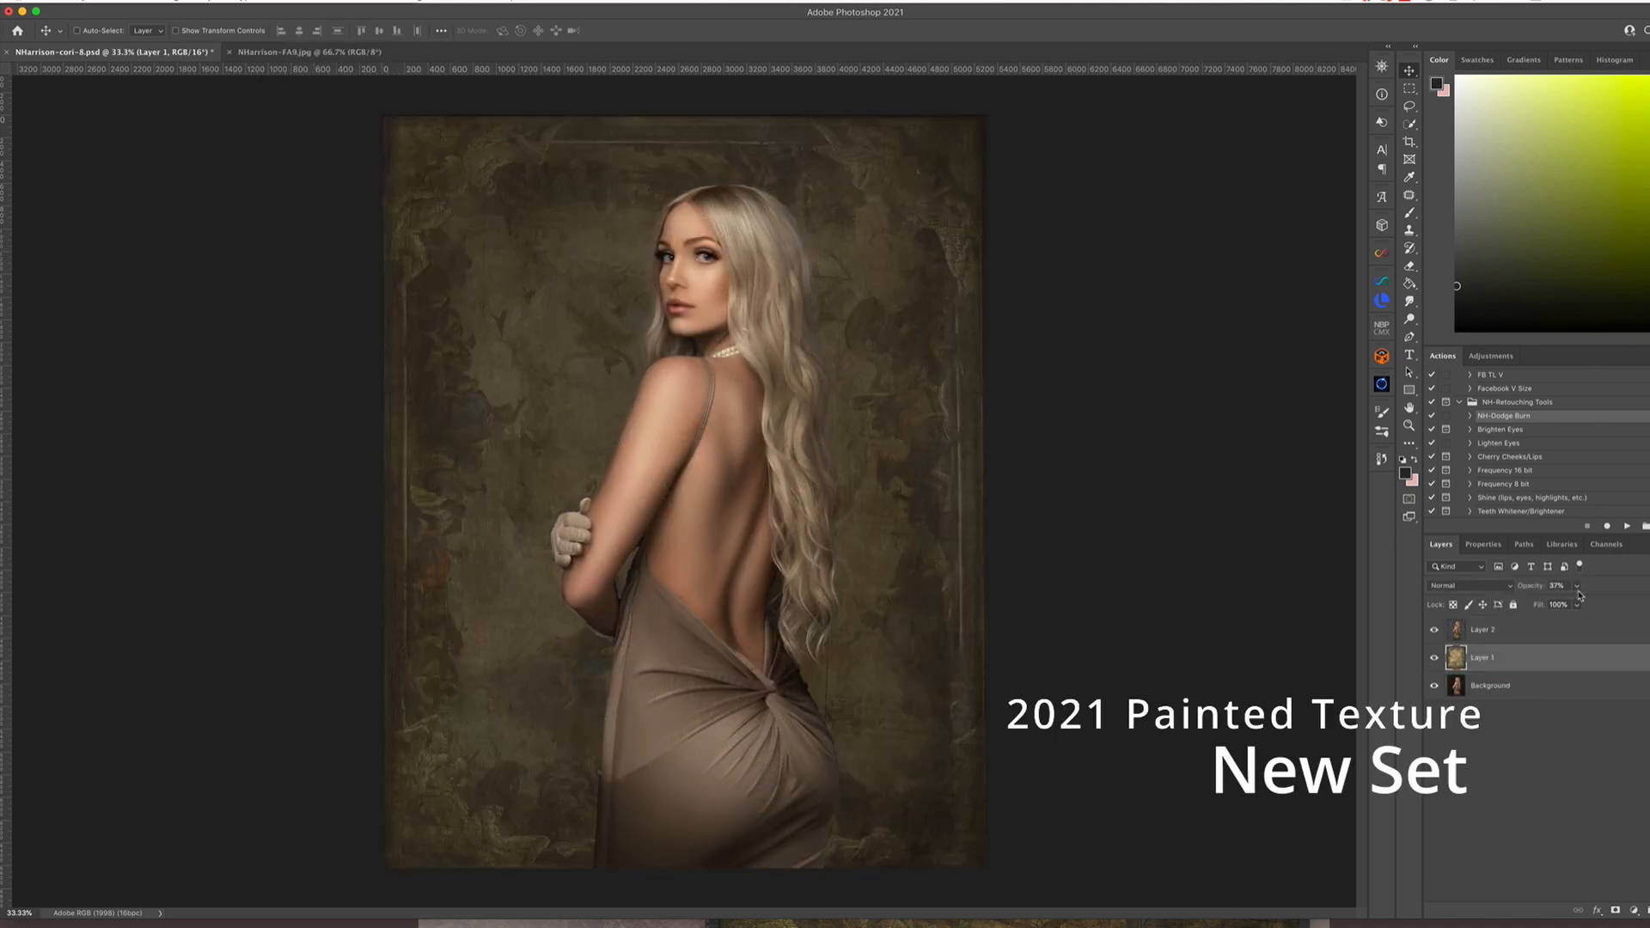
Set the texture layer's opacity to 21% and compare the backdrop with and without it
click(1577, 586)
drag(1576, 604, 1566, 605)
click(1433, 658)
click(1434, 658)
Add a mask to the texture layer and brush the texture away around the subject, raising the brush flow to 19%
click(1615, 910)
key(b)
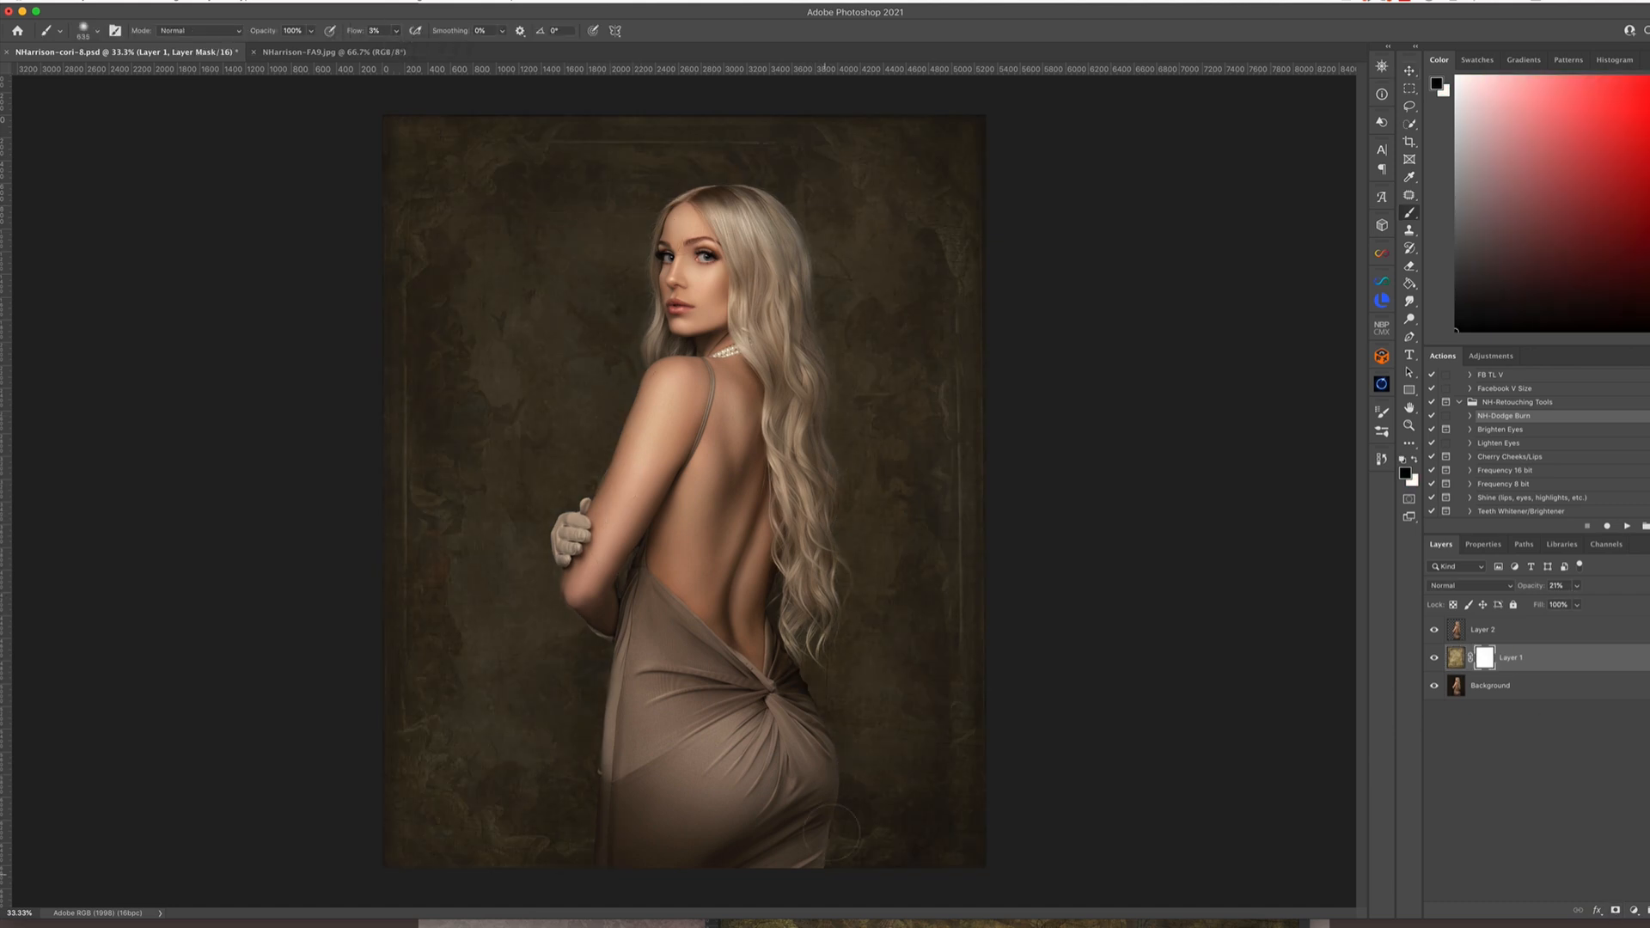
drag(831, 832, 868, 602)
click(396, 31)
drag(391, 47, 400, 47)
mouse_move(584, 682)
mouse_down()
mouse_move(546, 371)
mouse_move(858, 221)
mouse_move(841, 543)
mouse_move(795, 315)
mouse_move(635, 259)
mouse_up()
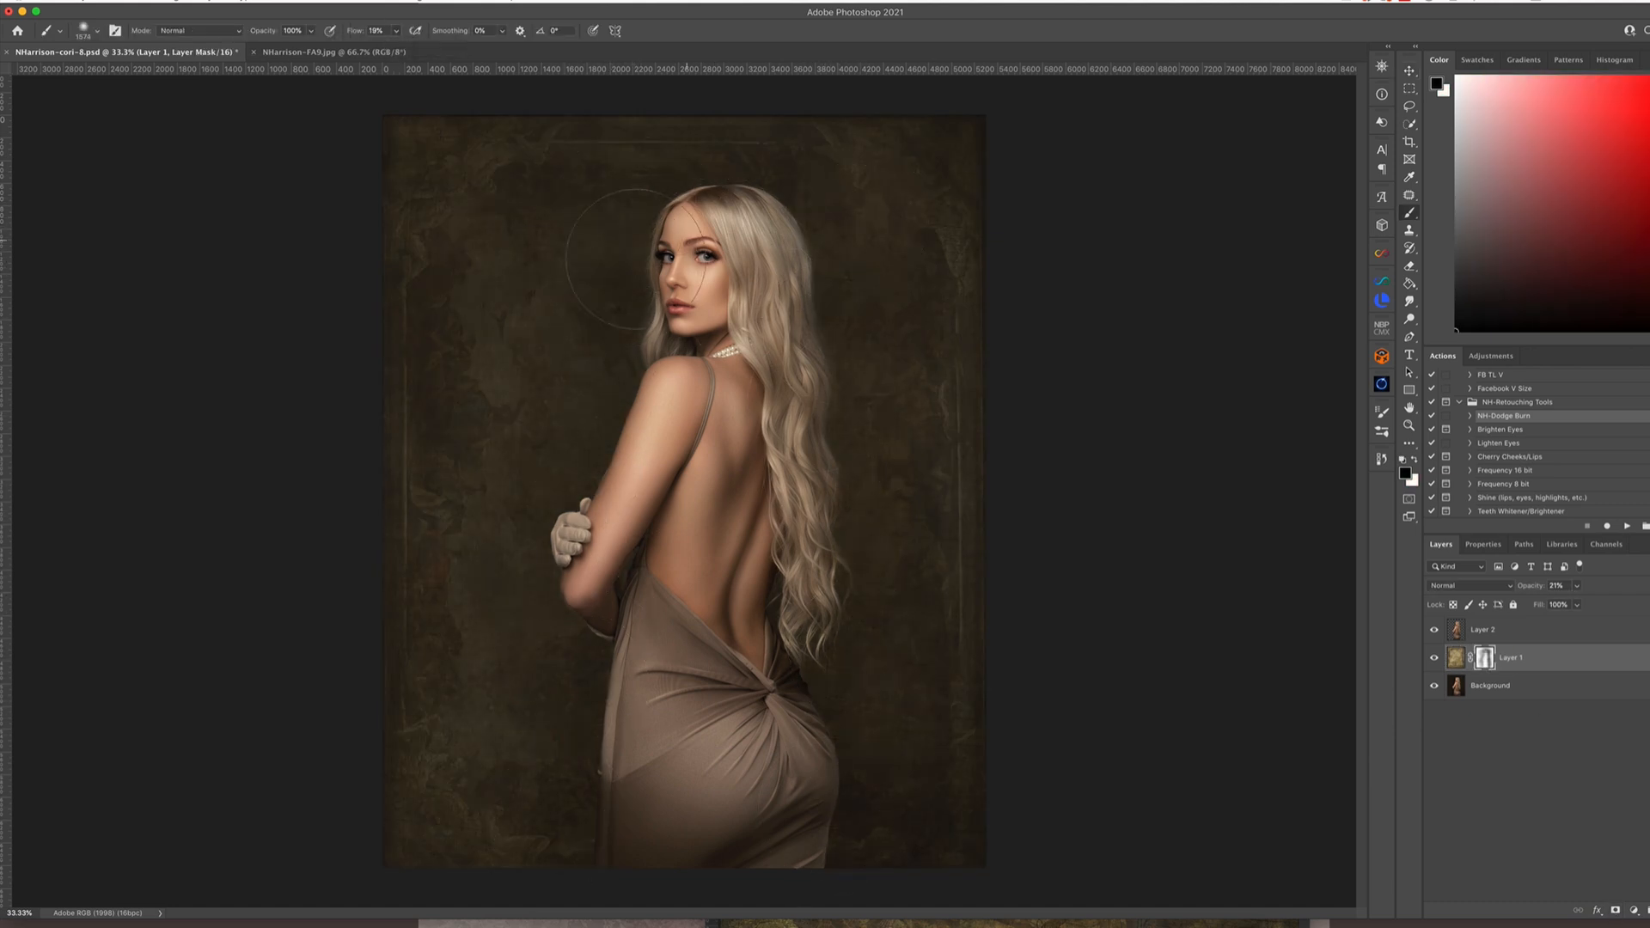
key(x)
key([)
key([)
key([)
key([)
key([)
key([)
key([)
key([)
key([)
double_click(1484, 657)
click(1441, 544)
Duplicate the masked texture layer, place the copy above the subject cutout and set its blend mode to Overlay
key(super+j)
drag(1550, 661, 1532, 625)
click(1470, 586)
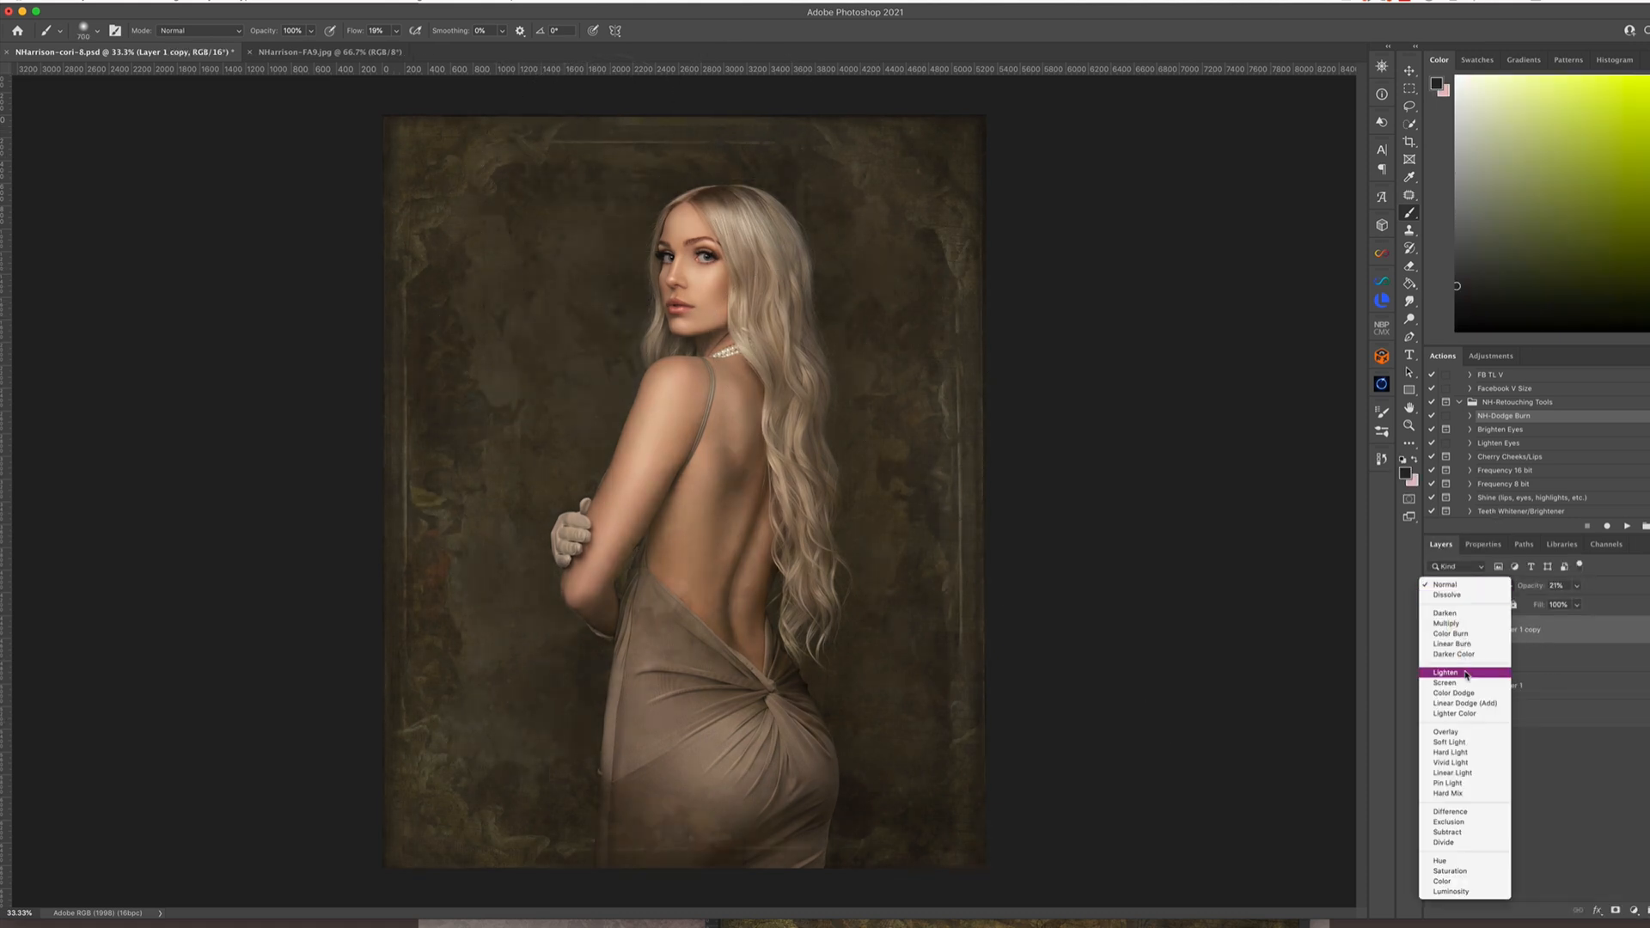
click(1446, 731)
Mask the Overlay texture off the subject and central backdrop with the brush at 100% flow, and raise the layer's opacity
key(super+i)
key(shift+0)
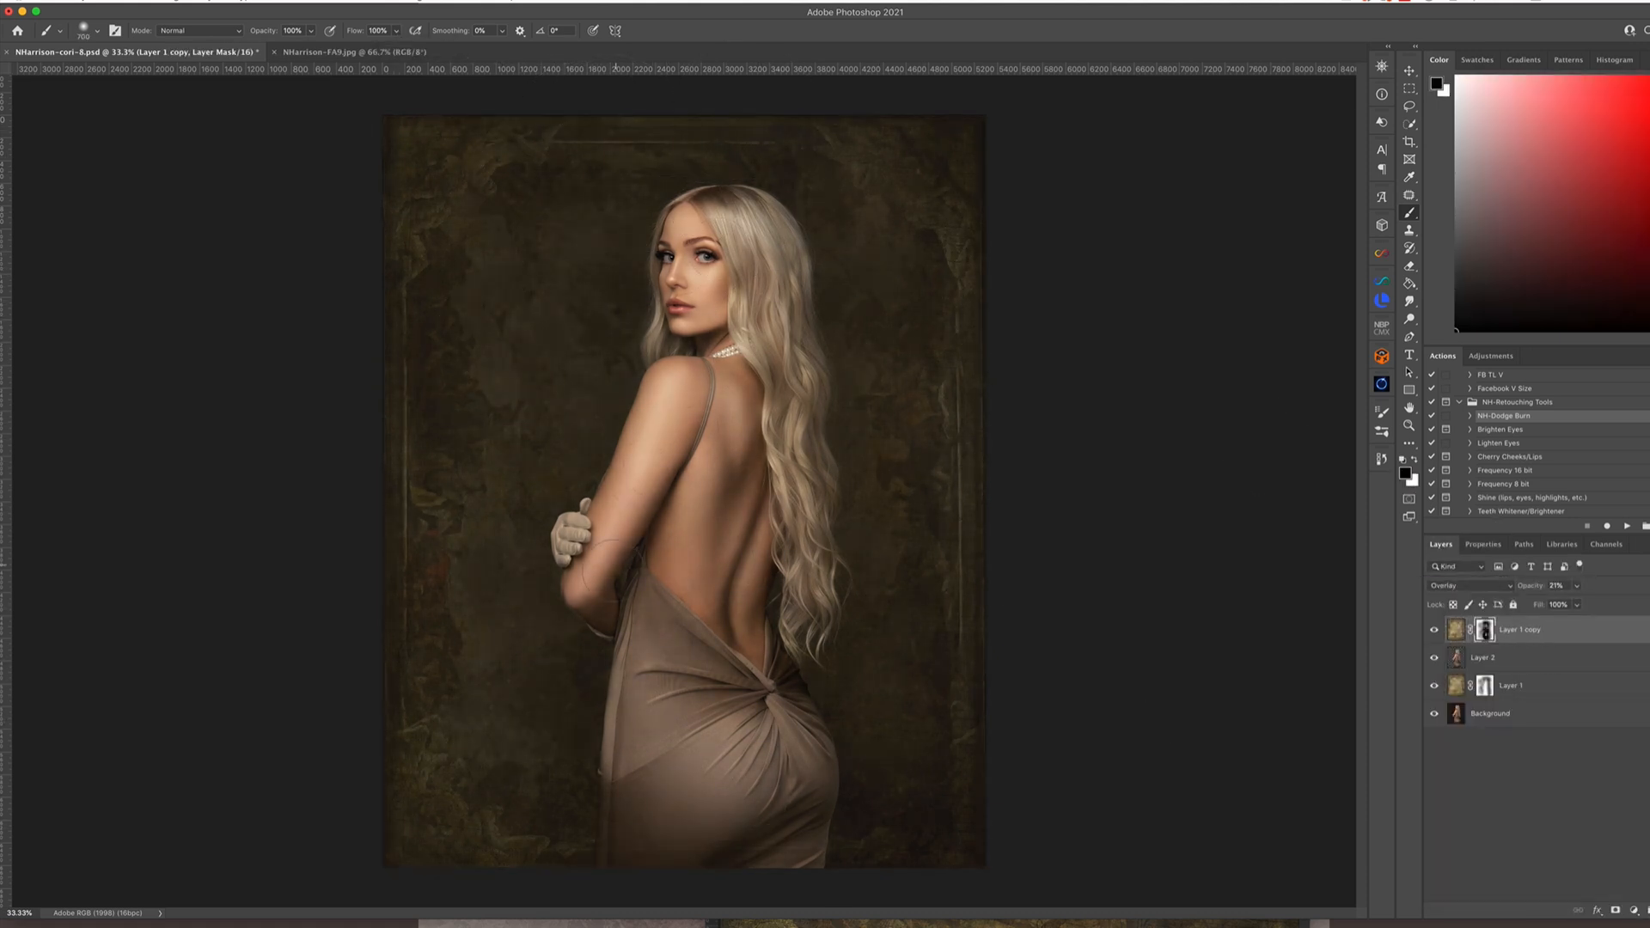
drag(719, 599, 731, 653)
click(1577, 586)
drag(1572, 605, 1589, 605)
mouse_move(620, 170)
mouse_down()
mouse_move(877, 729)
mouse_move(489, 327)
mouse_up()
Feather the Overlay texture layer's mask and flatten the image
click(1483, 544)
mouse_move(1437, 684)
mouse_down()
mouse_move(1522, 702)
mouse_move(1555, 687)
mouse_move(1564, 636)
mouse_up()
click(203, 2)
click(226, 356)
Add a Selective Color adjustment layer and fine-tune the tonal ranges, including slightly more cyan in the neutrals
click(1441, 544)
click(1645, 910)
click(1643, 908)
click(1494, 605)
click(1492, 628)
click(1493, 605)
click(1494, 594)
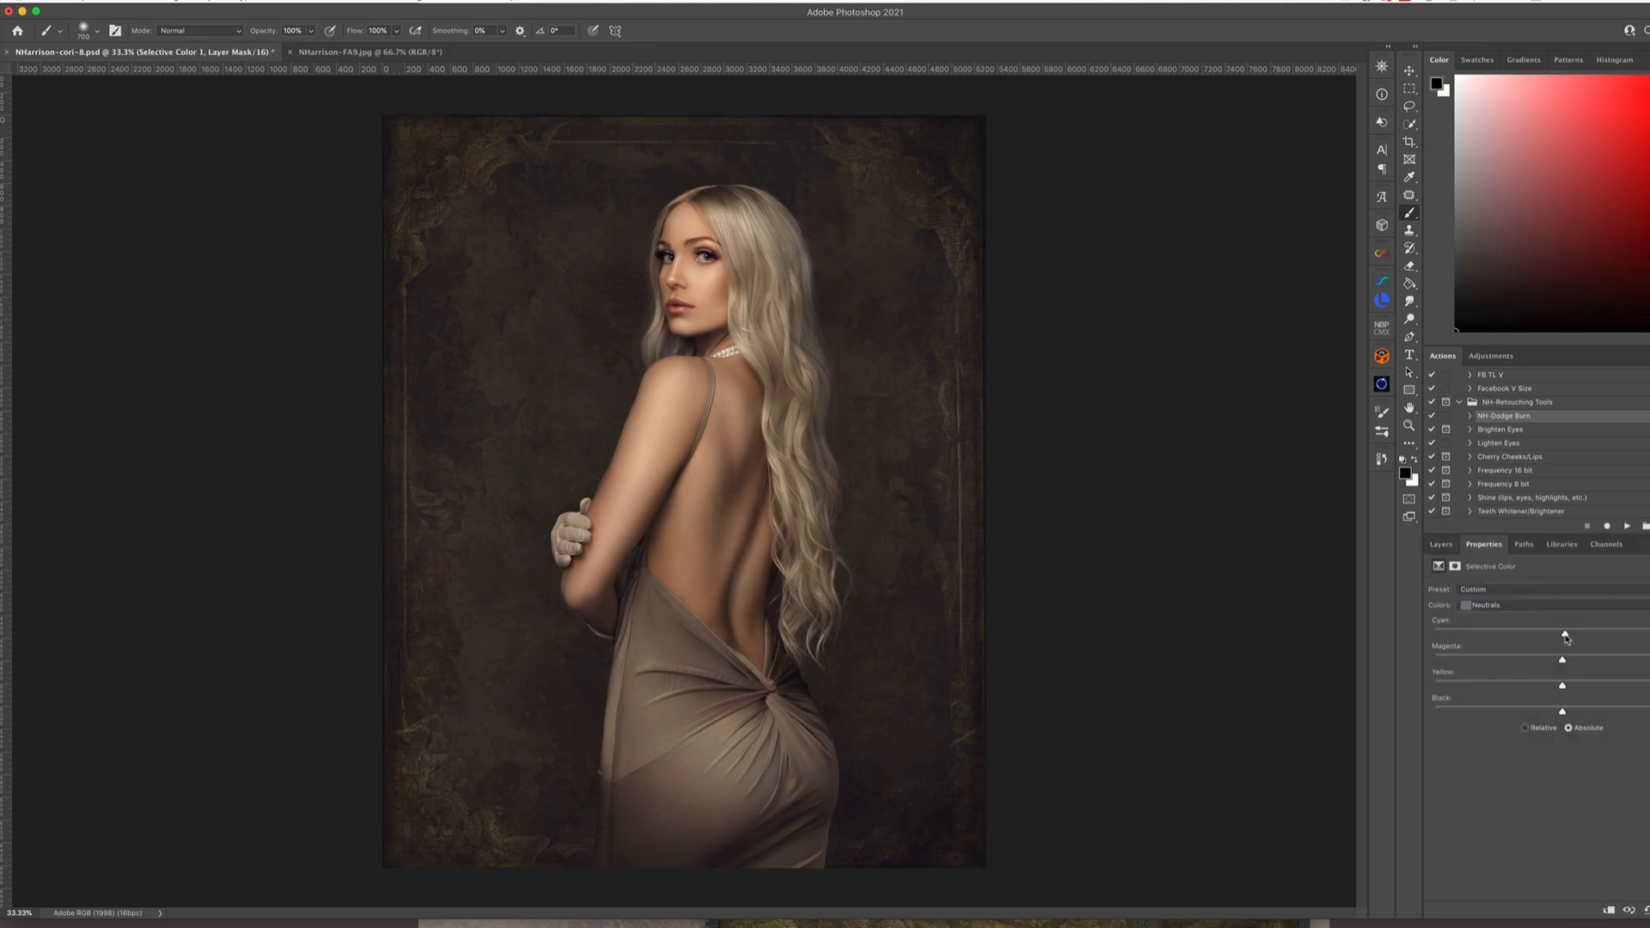
click(1493, 605)
click(1494, 595)
mouse_move(1562, 713)
mouse_down()
mouse_move(1547, 687)
mouse_move(1563, 687)
mouse_up()
Lower the Selective Color layer's opacity and flatten the image
click(1441, 544)
click(1577, 586)
drag(1577, 601, 1564, 603)
click(202, 2)
click(232, 324)
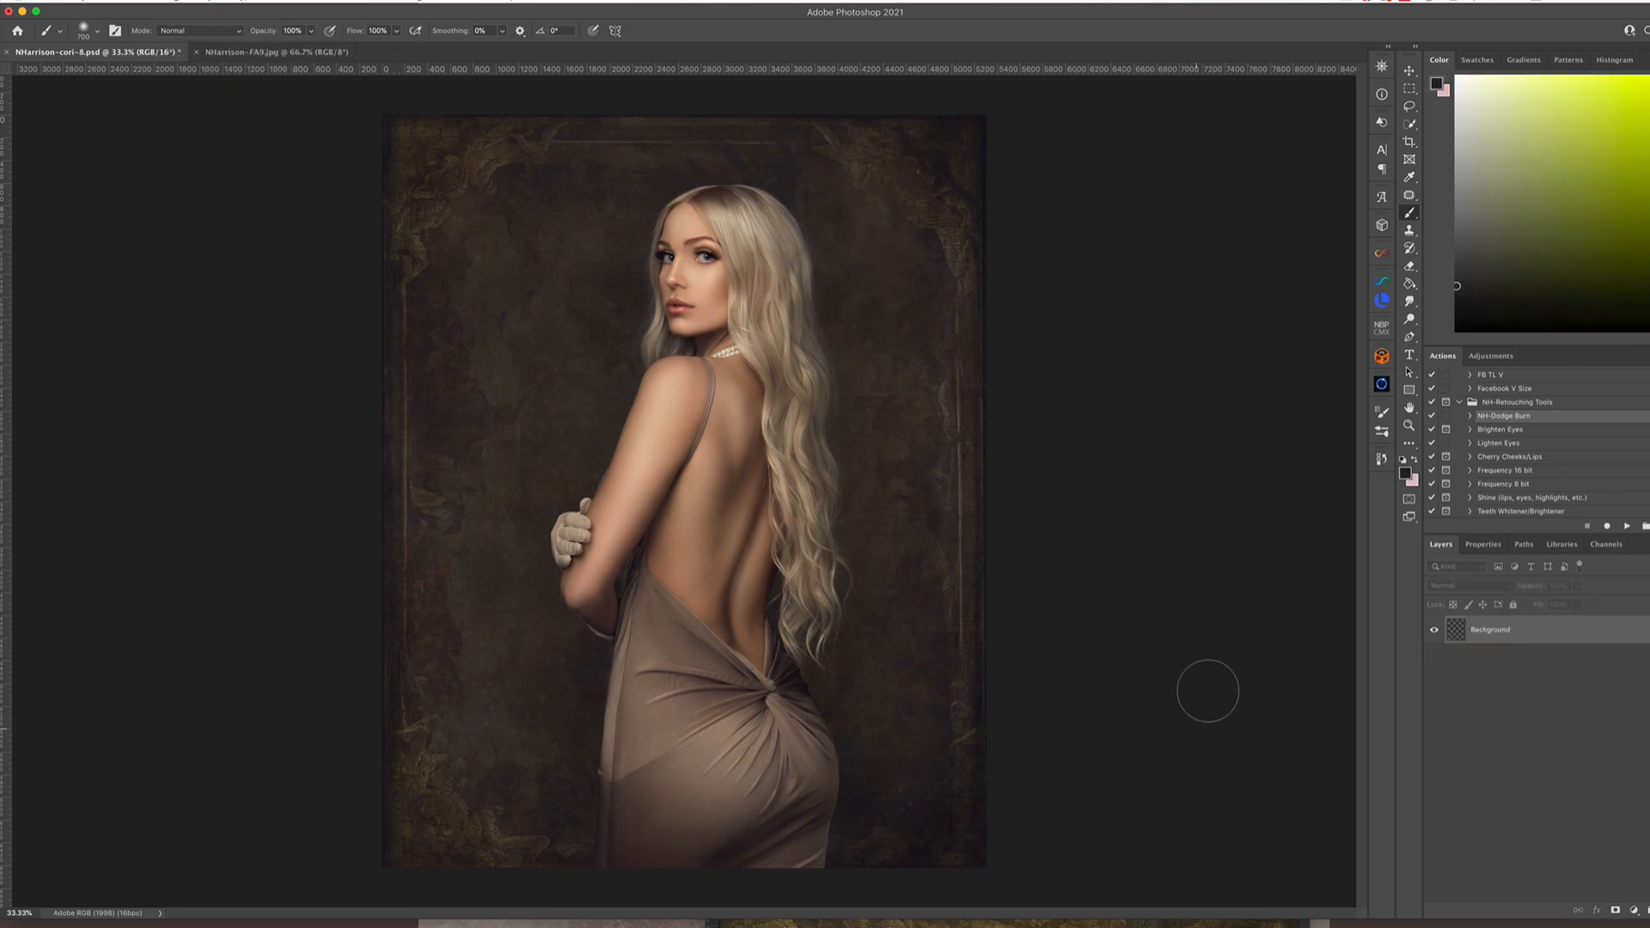
Open the flattened image in Alien Skin Exposure X4 and apply the Fuji Pro 160C colour print film preset
click(315, 2)
mouse_move(387, 229)
click(568, 256)
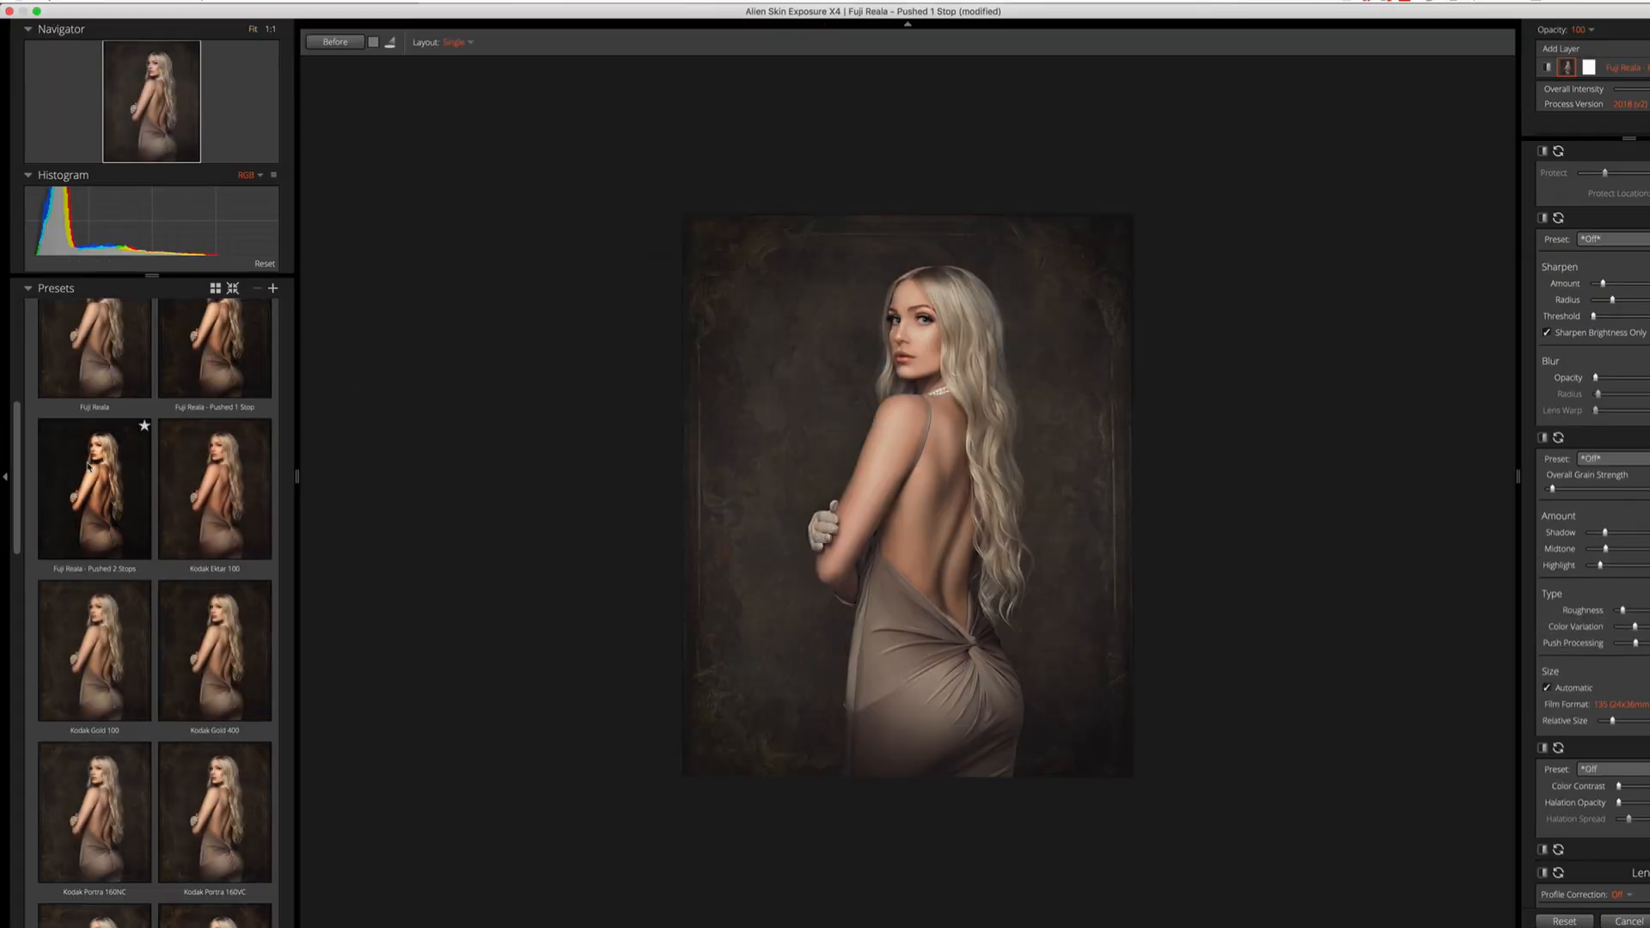
click(95, 439)
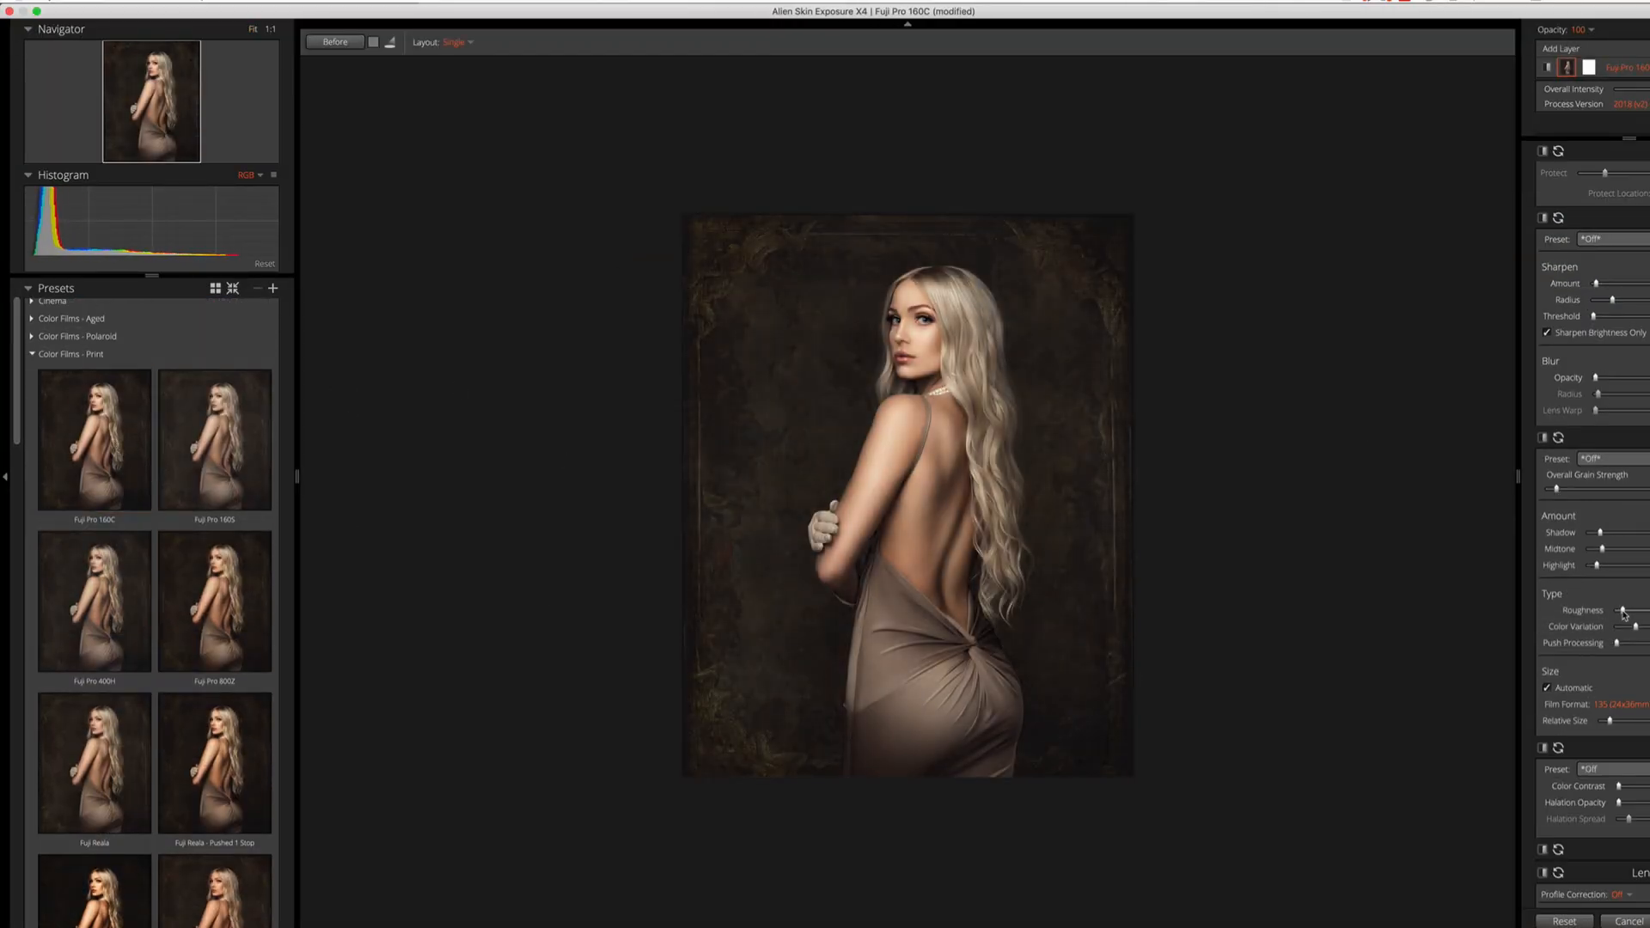
Slightly lower the highlights, whites and shadows of the film look and raise its clarity
scroll(1586, 375, up, 10)
drag(1585, 375, 1629, 321)
scroll(1634, 324, up, 10)
drag(1635, 289, 1626, 288)
drag(1635, 361, 1638, 361)
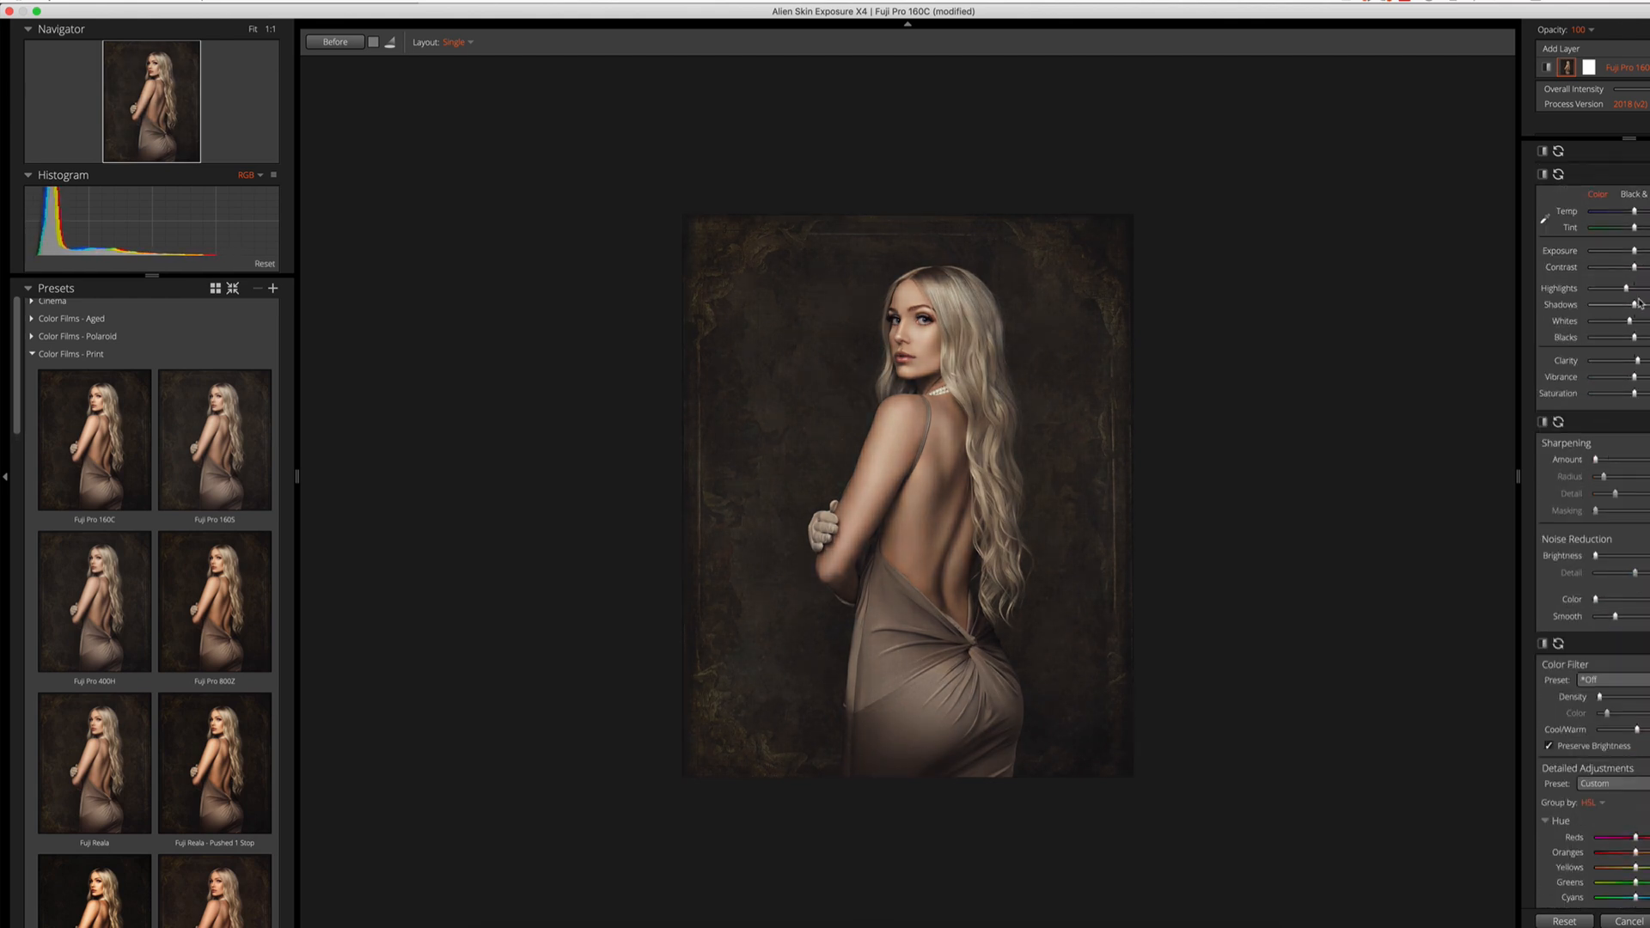
drag(1635, 305, 1629, 305)
Increase the sharpening amount and its masking, and fine-tune the remaining film look settings
drag(1596, 460, 1620, 460)
drag(1596, 511, 1638, 513)
scroll(1615, 496, down, 15)
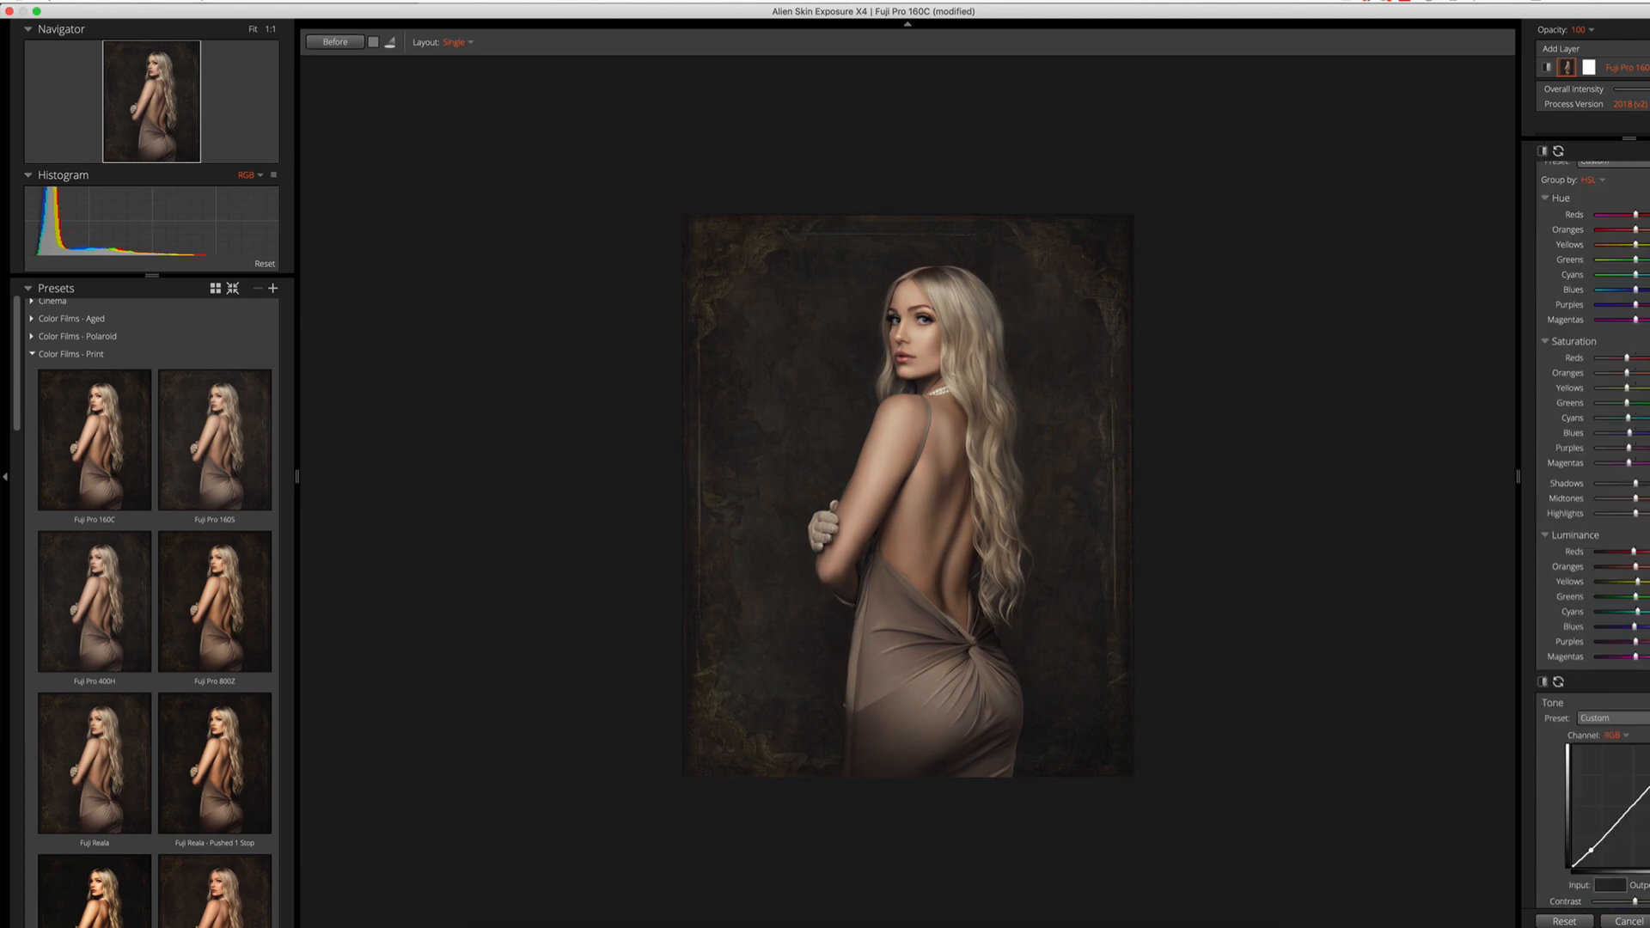
drag(1637, 449, 1639, 452)
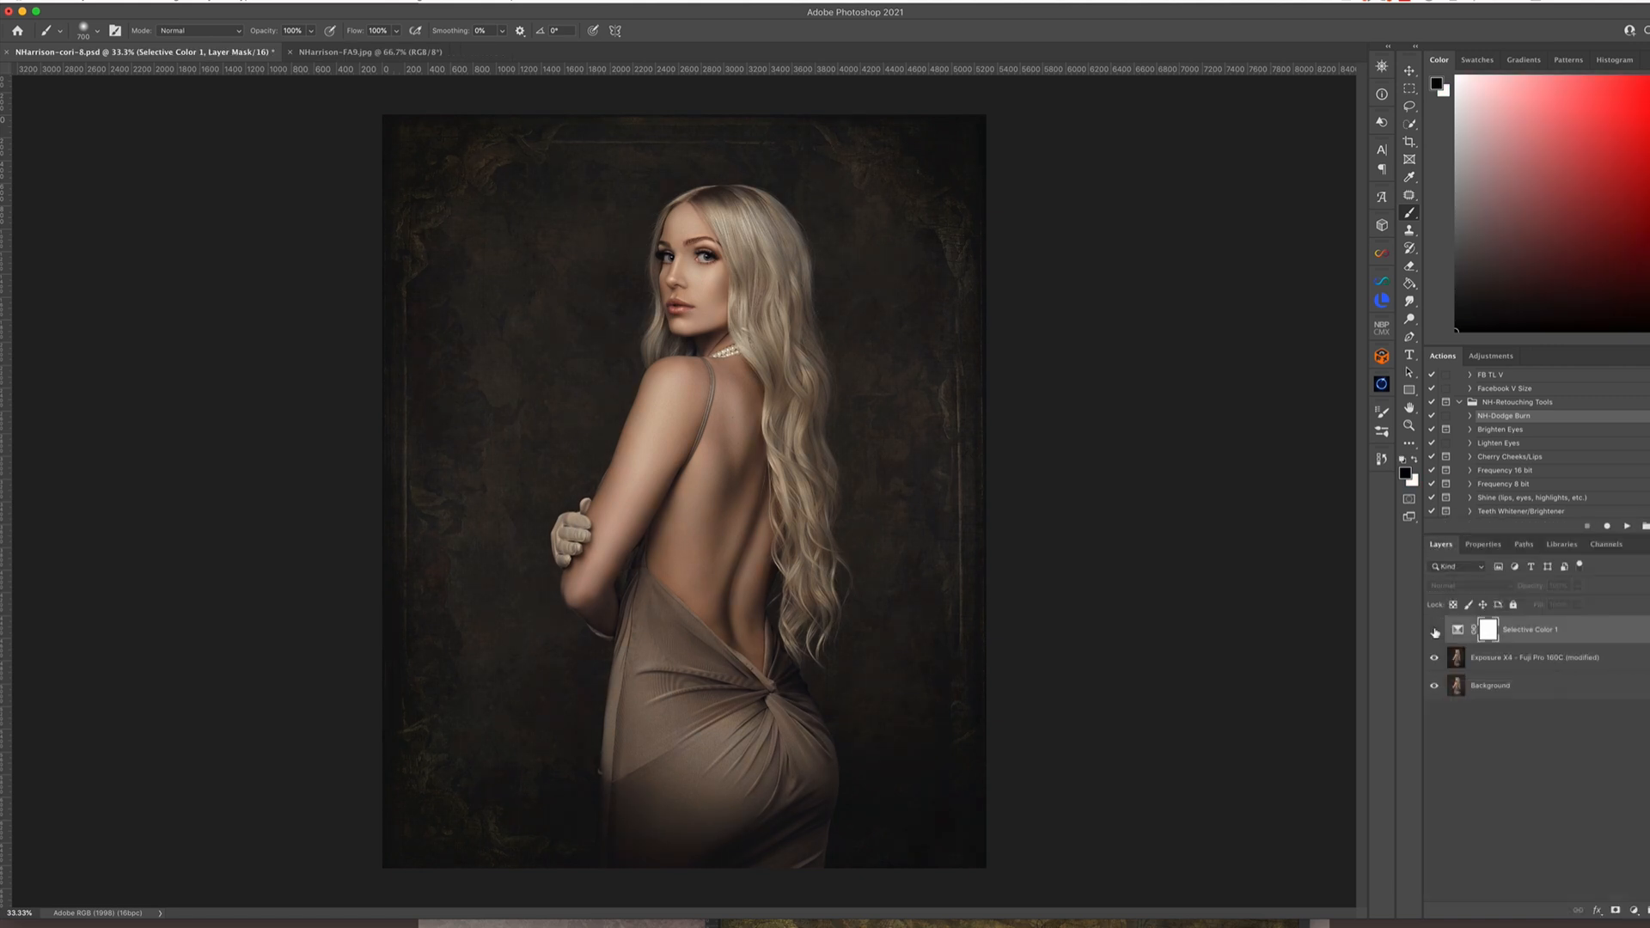
Return to Photoshop and reduce the opacity of the second Selective Color adjustment layer
drag(1577, 586, 1565, 606)
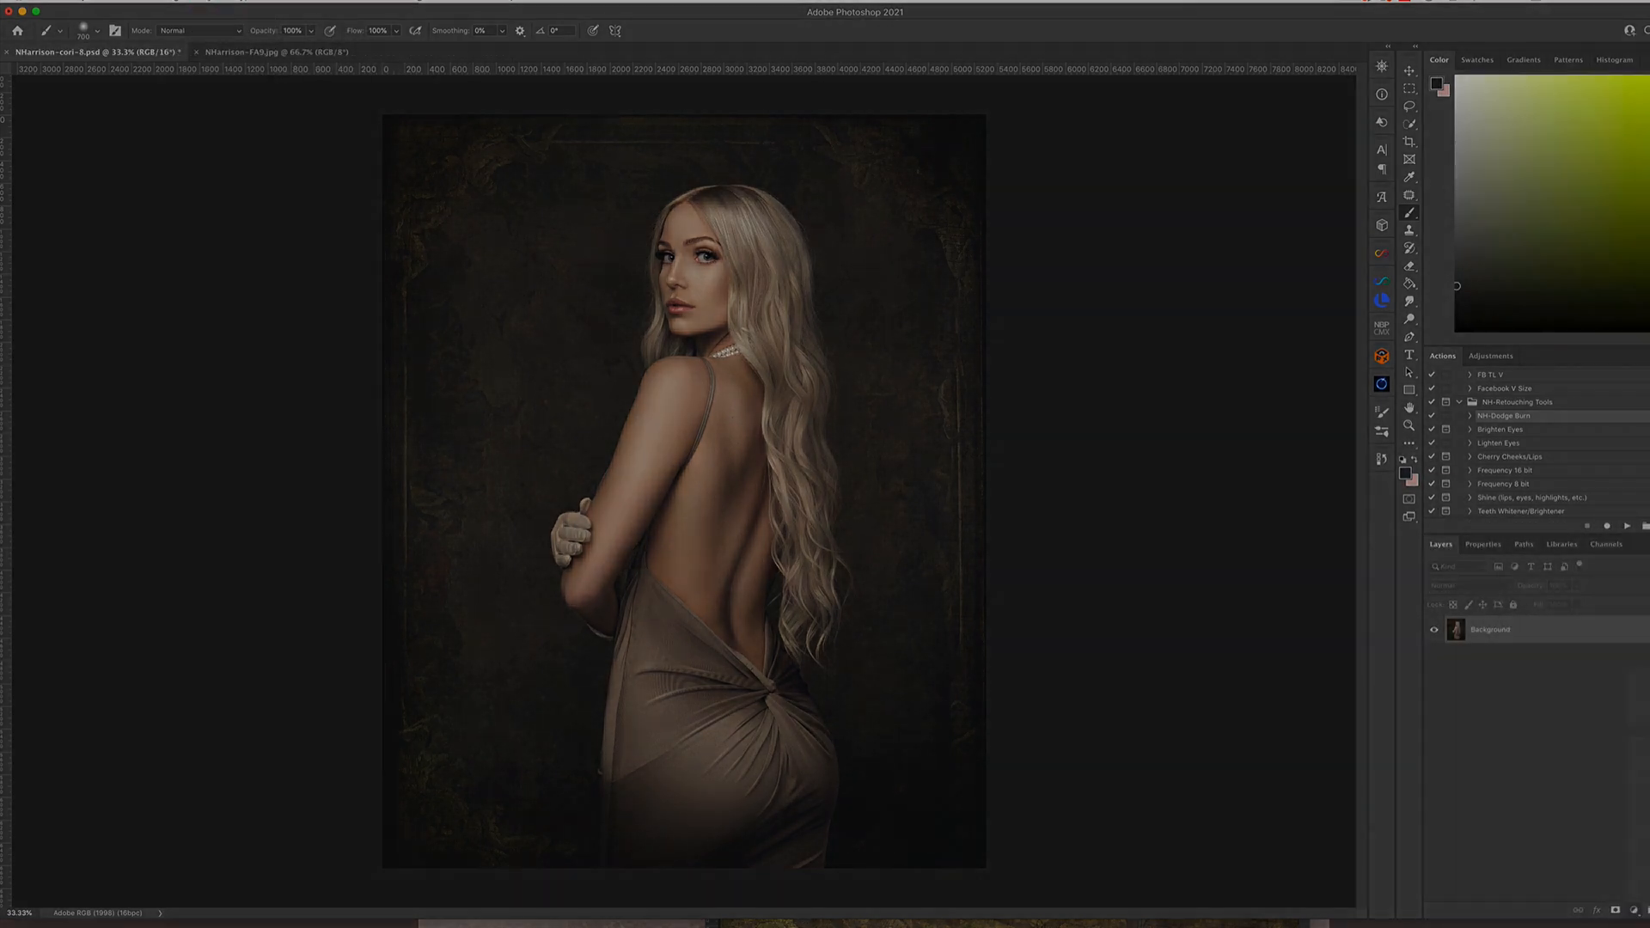